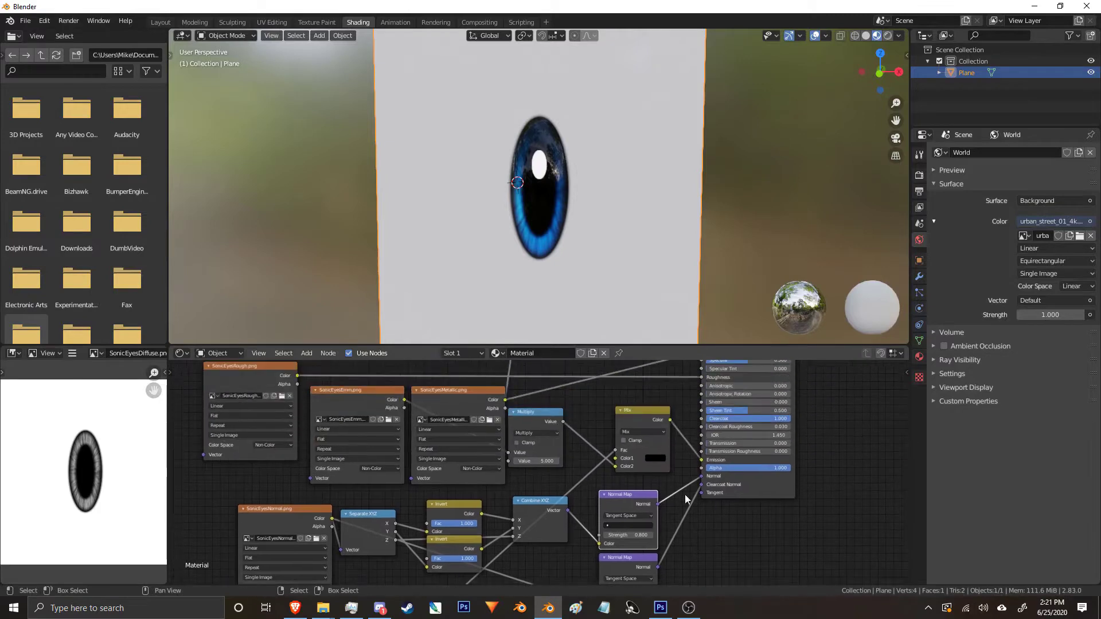
# Try a strength of 1.000 on the upper Normal Map node, then return it to 0.800.
pyautogui.moveTo(648, 252); pyautogui.dragTo(672, 217, button='middle')
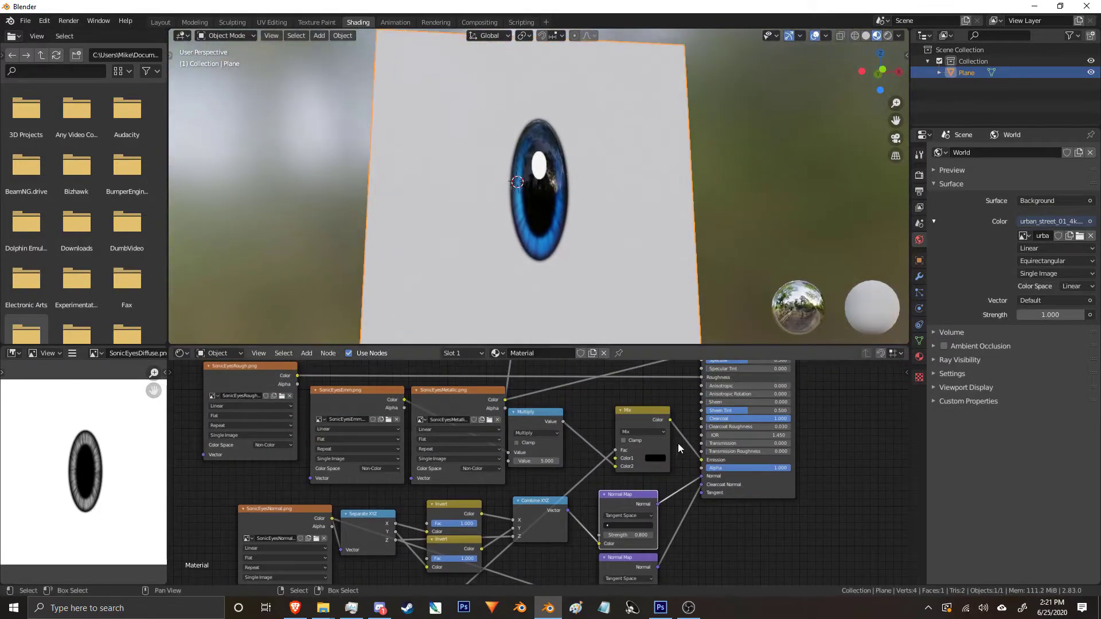
pyautogui.moveTo(691, 495); pyautogui.dragTo(632, 413, button='middle')
pyautogui.scroll(4, 658, 472)
pyautogui.click(593, 445)
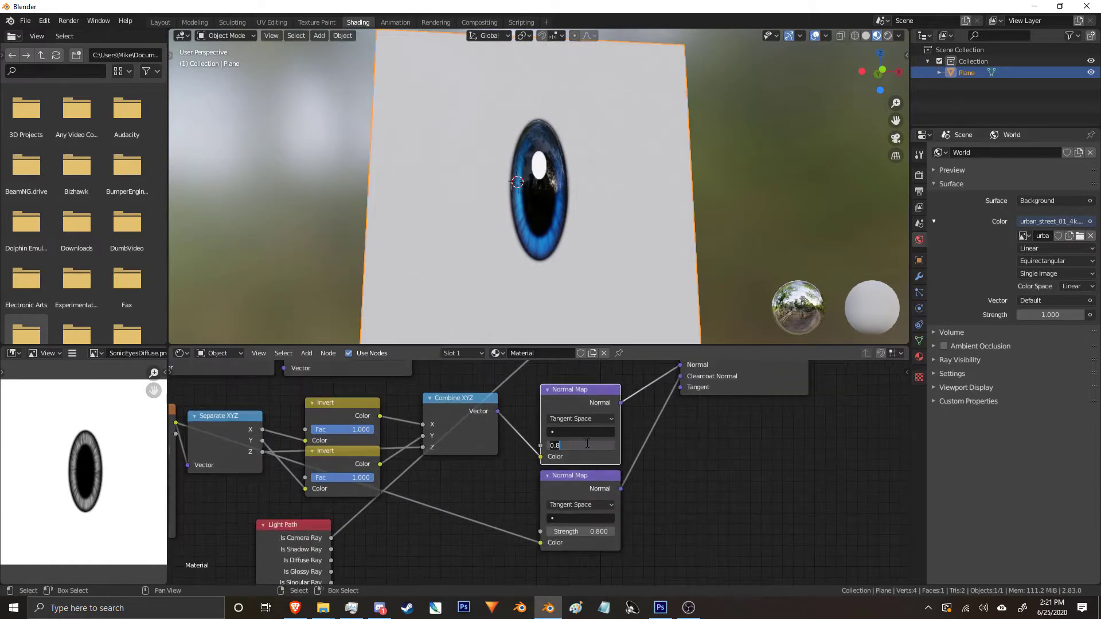
pyautogui.write('1')
pyautogui.press('Return')
pyautogui.moveTo(594, 255); pyautogui.dragTo(608, 344, button='middle')
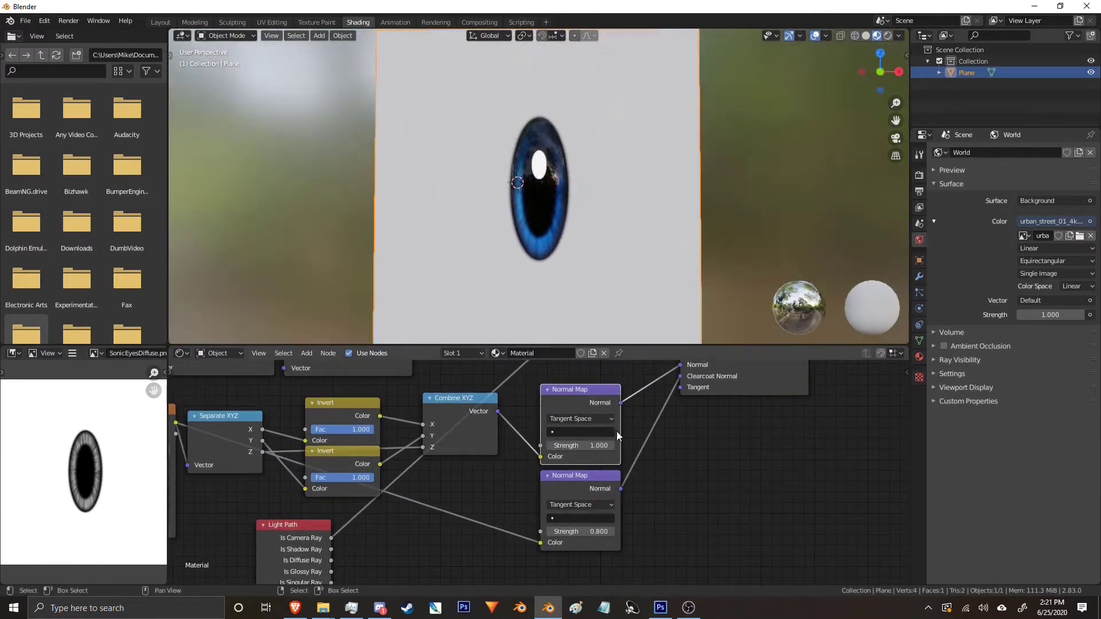
pyautogui.click(586, 446)
pyautogui.write('0.8')
pyautogui.press('Return')
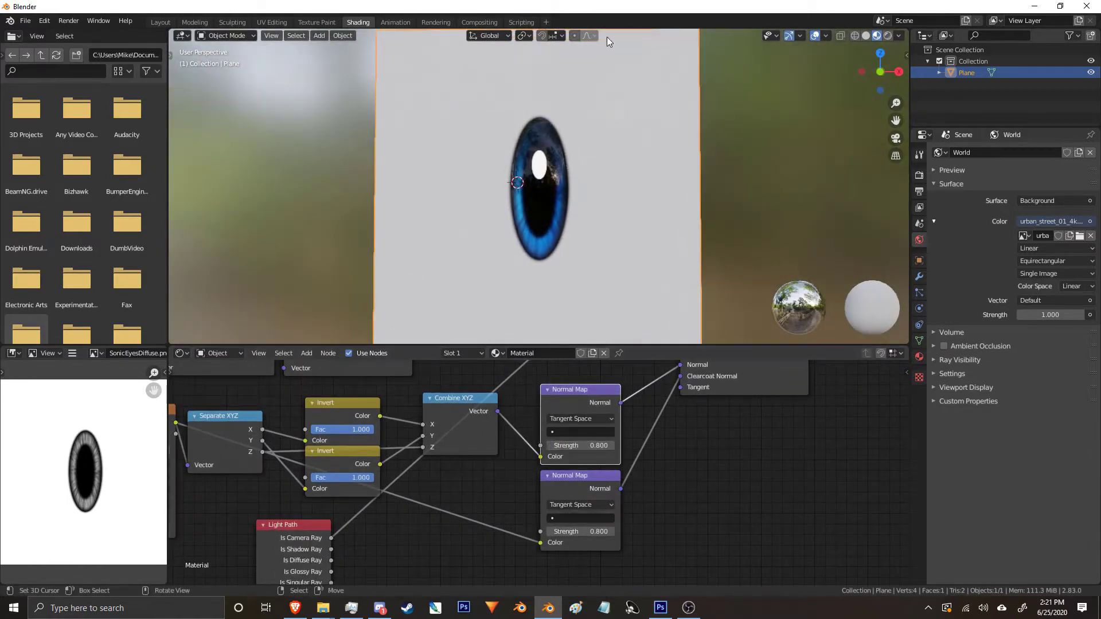
pyautogui.moveTo(542, 123); pyautogui.dragTo(592, 189, button='middle')
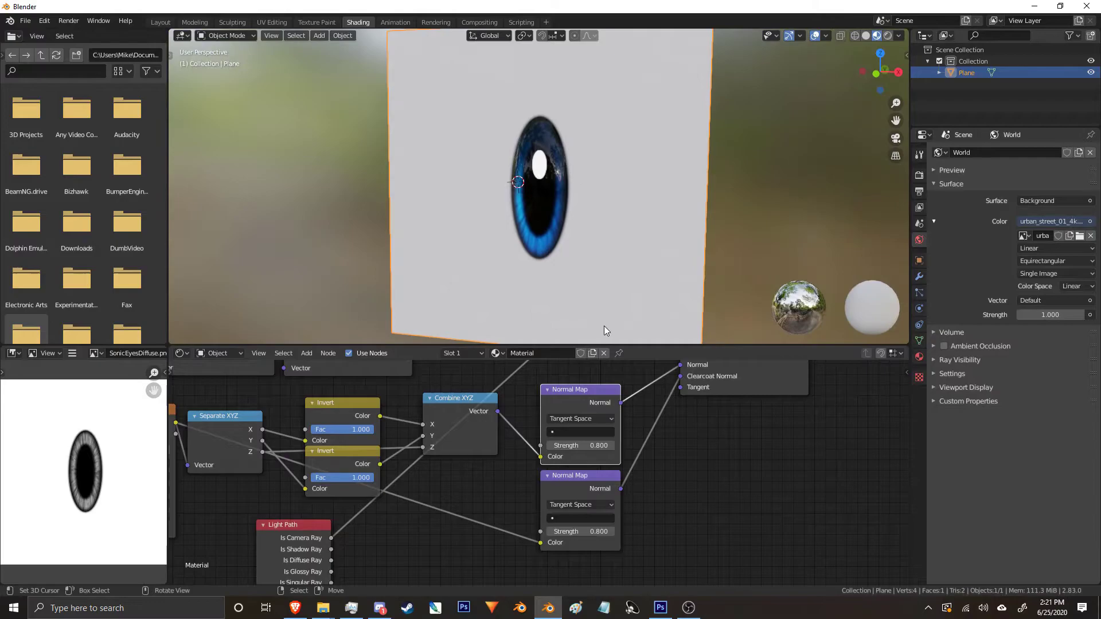
# Switch to Photoshop and choose the Ellipse tool with the default black and white colours.
pyautogui.click(660, 608)
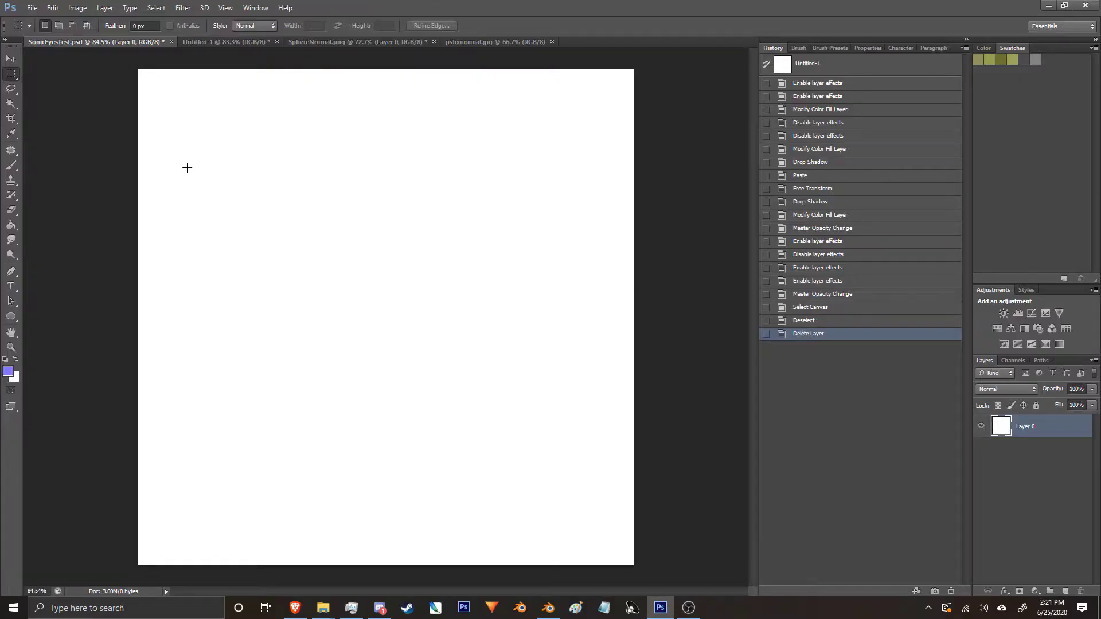
pyautogui.click(11, 317)
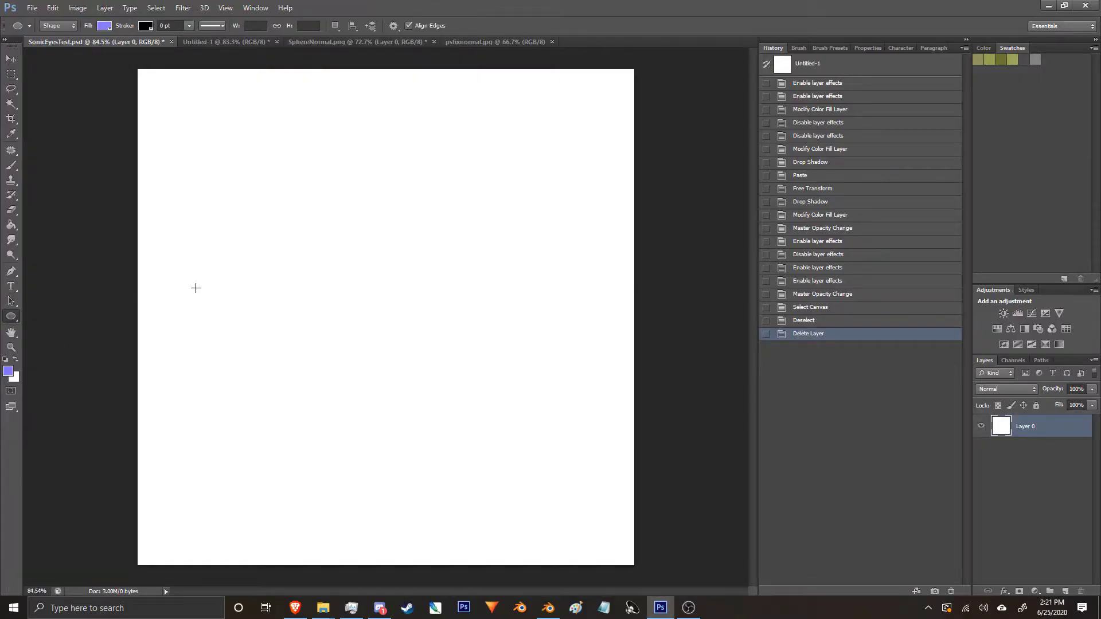
pyautogui.click(6, 361)
# Close the Untitled-1, SphereNormal.png and psfixnormal.jpg documents without saving changes.
pyautogui.click(276, 41)
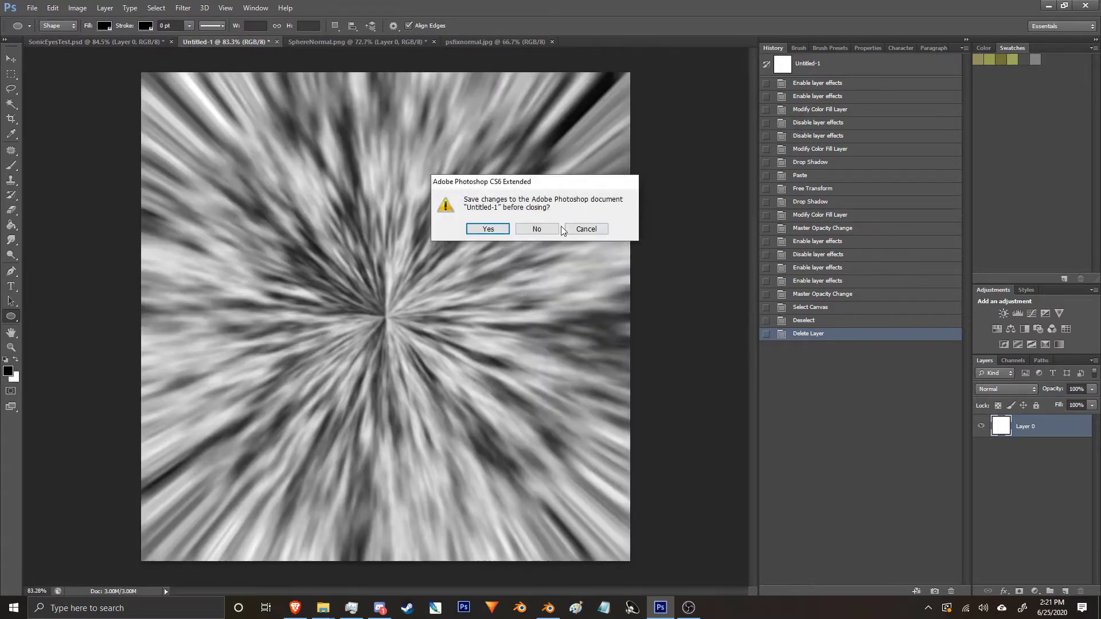
pyautogui.click(537, 229)
pyautogui.click(319, 41)
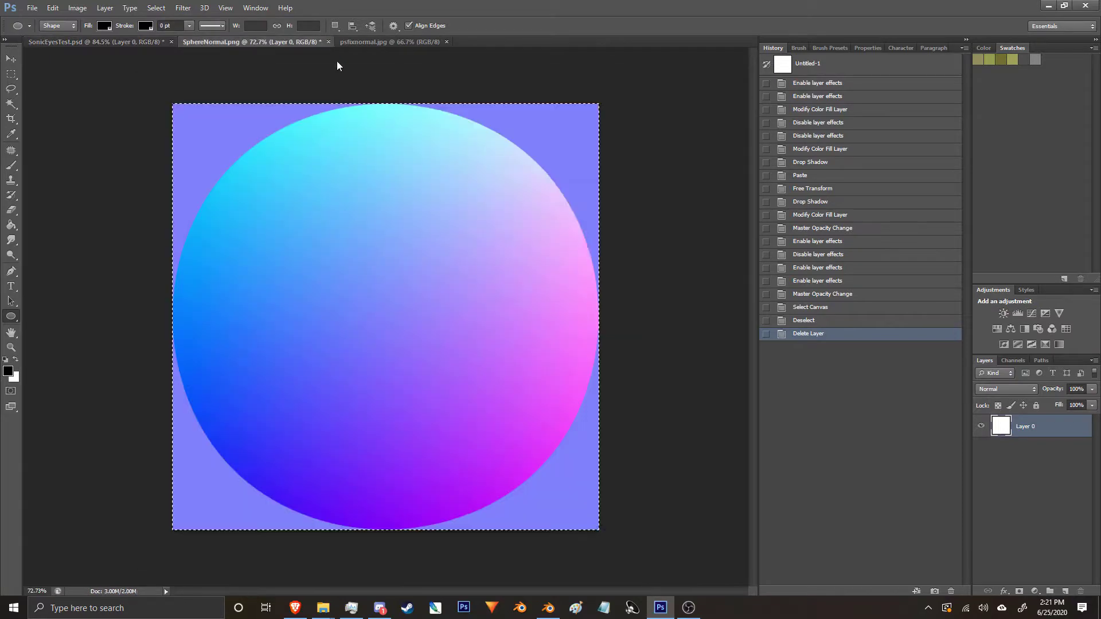
pyautogui.click(537, 230)
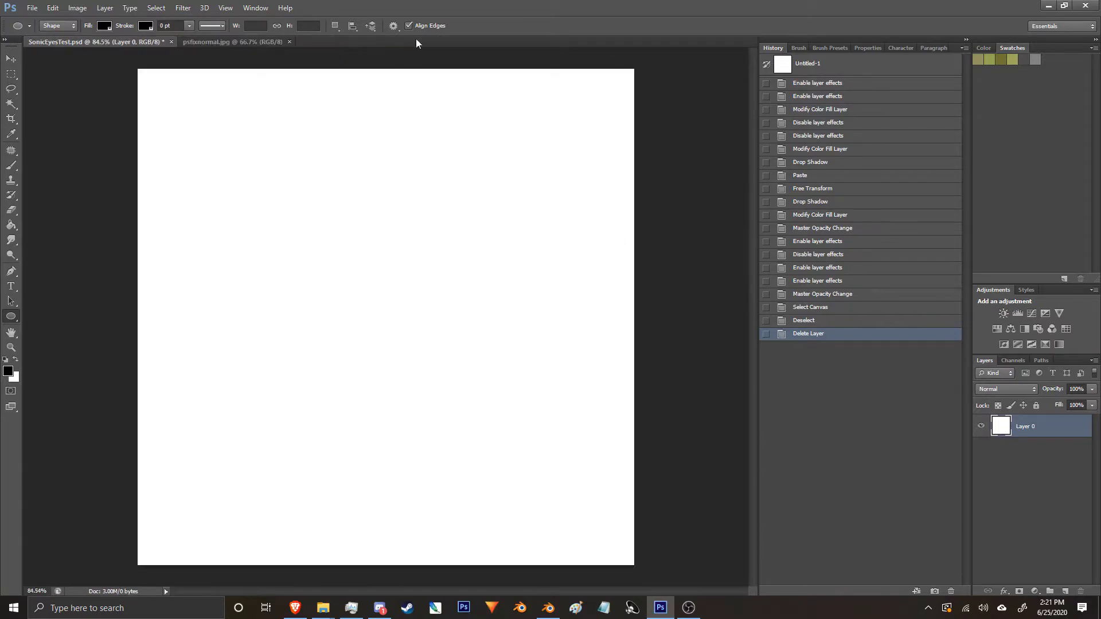
pyautogui.click(250, 43)
pyautogui.click(288, 42)
# Draw a tall black ellipse about 165 × 425 px and align its horizontal and vertical centres with Layer 0.
pyautogui.moveTo(357, 210); pyautogui.dragTo(437, 413)
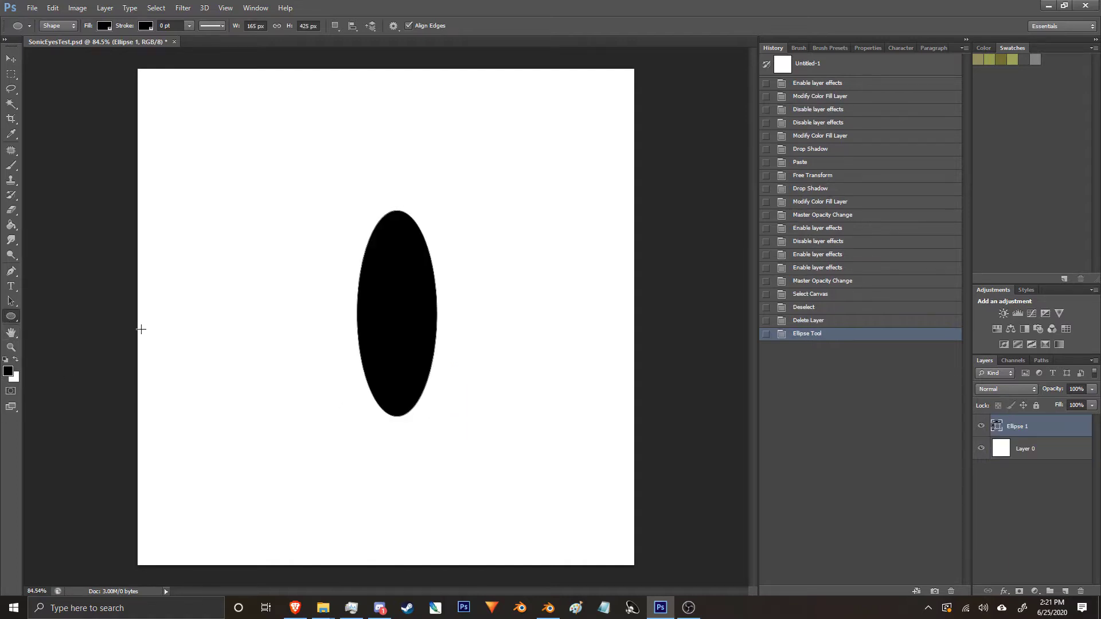
pyautogui.keyDown('shift'); pyautogui.click(1032, 451); pyautogui.keyUp('shift')
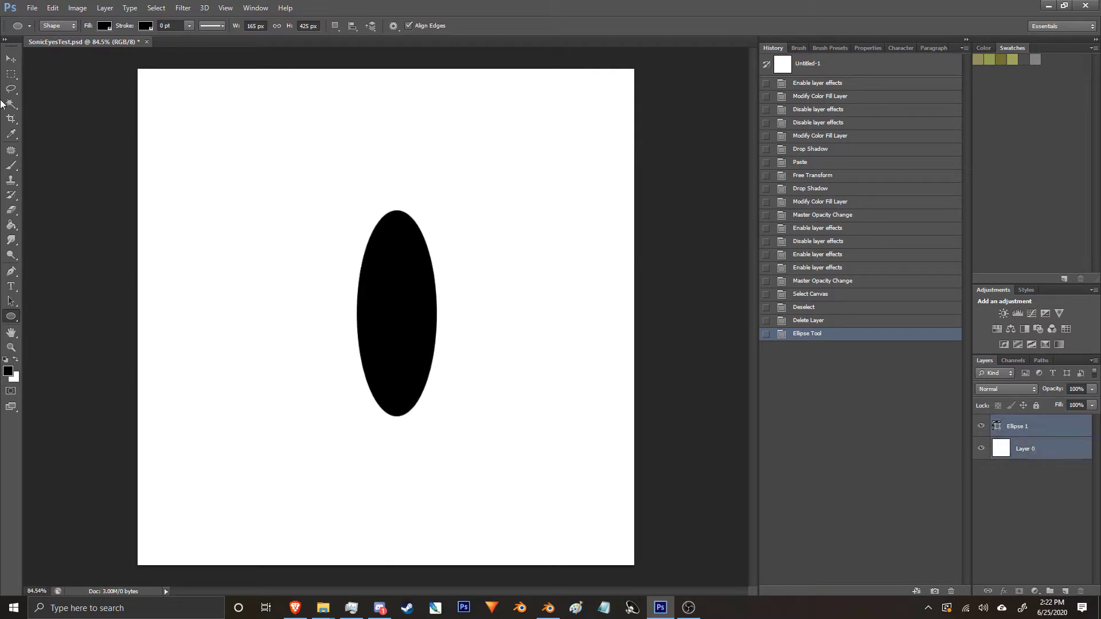
pyautogui.click(19, 62)
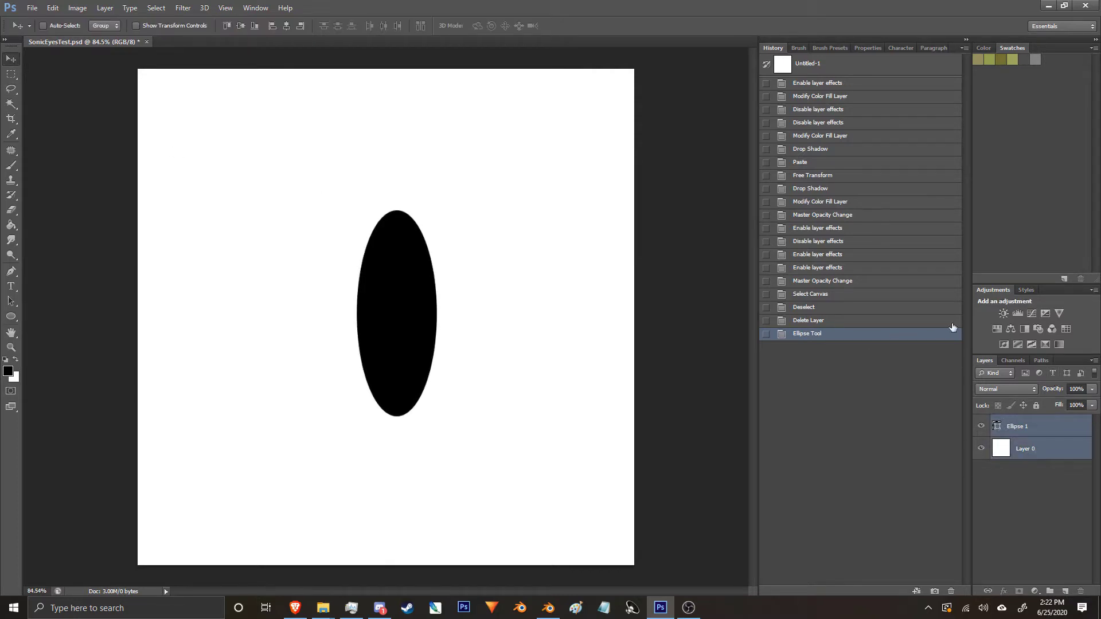
pyautogui.click(286, 26)
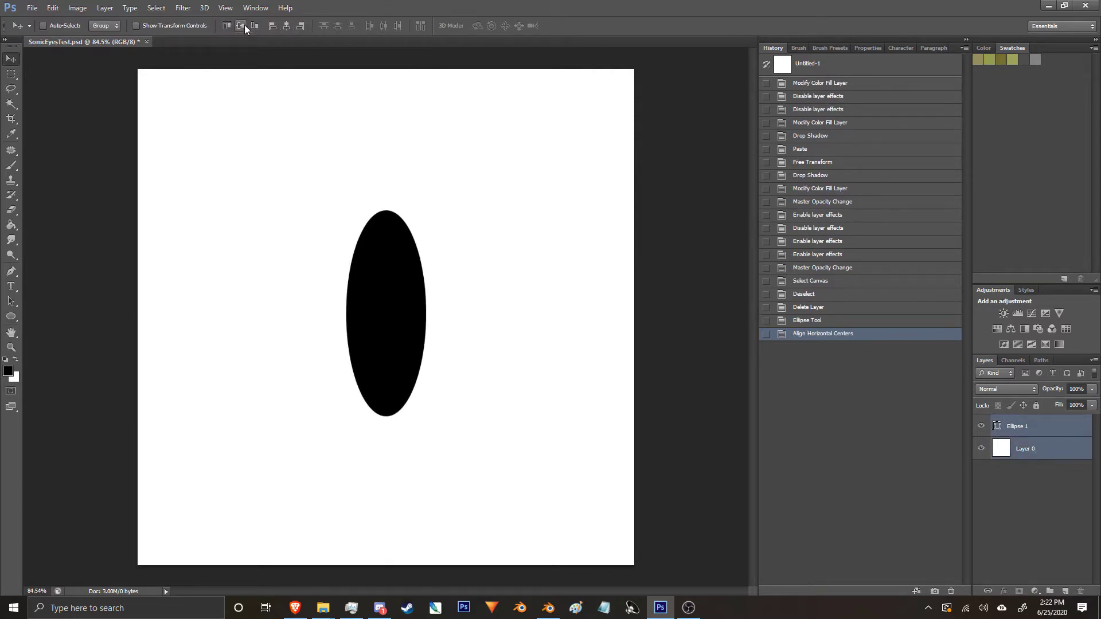
pyautogui.click(241, 25)
pyautogui.click(13, 79)
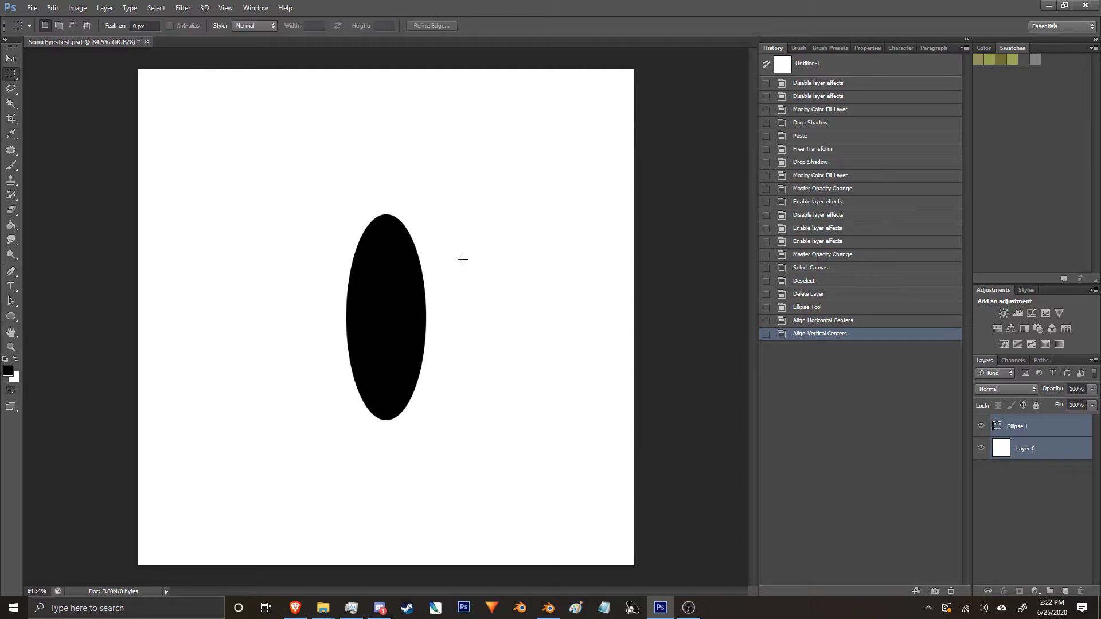
# Change the Ellipse 1 fill to the grey 808080.
pyautogui.click(1050, 432)
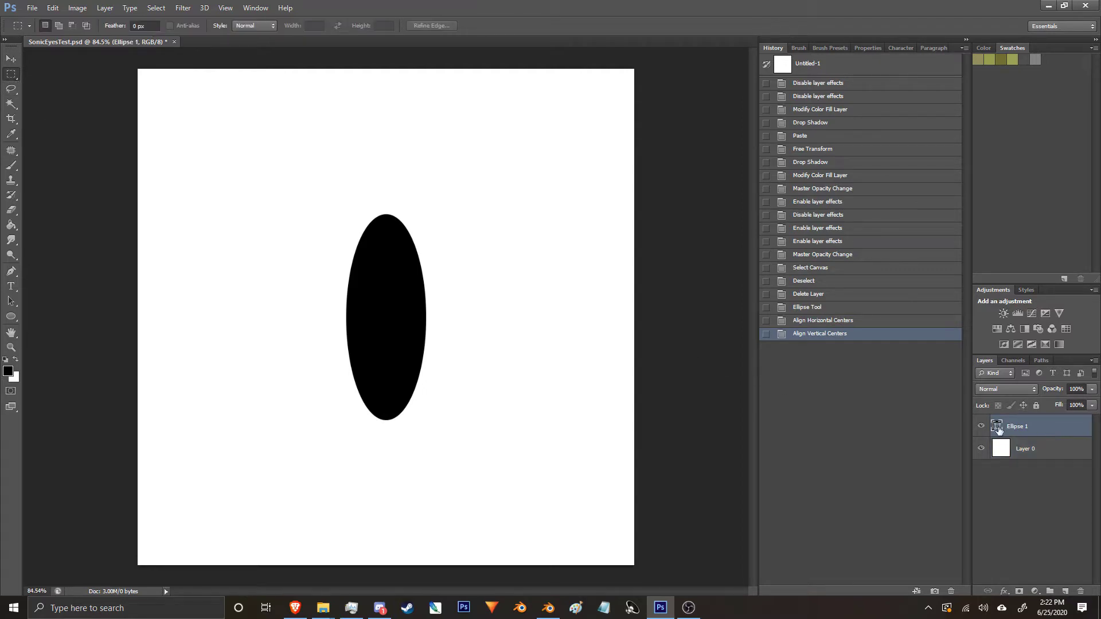
pyautogui.doubleClick(997, 426)
pyautogui.click(833, 559)
pyautogui.moveTo(832, 559); pyautogui.dragTo(753, 554)
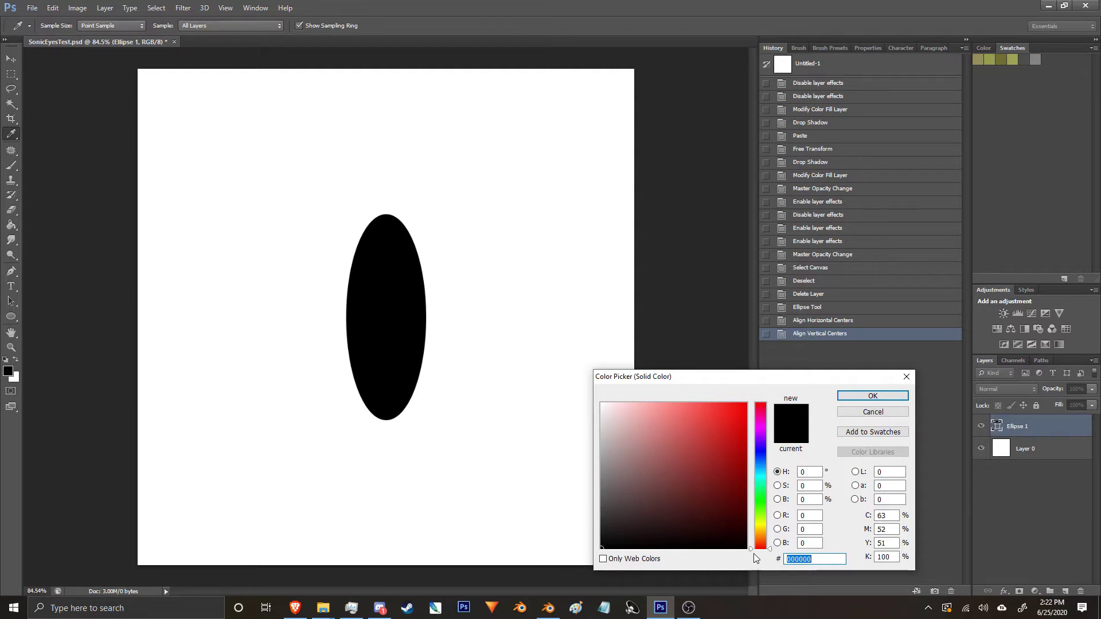
pyautogui.write('808')
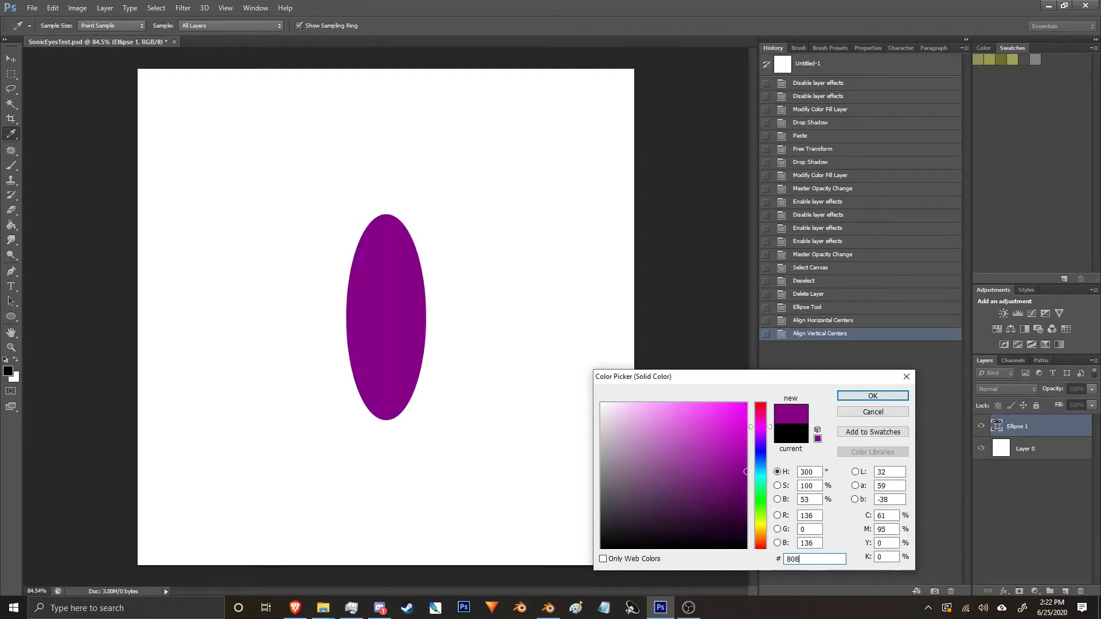
pyautogui.write('080')
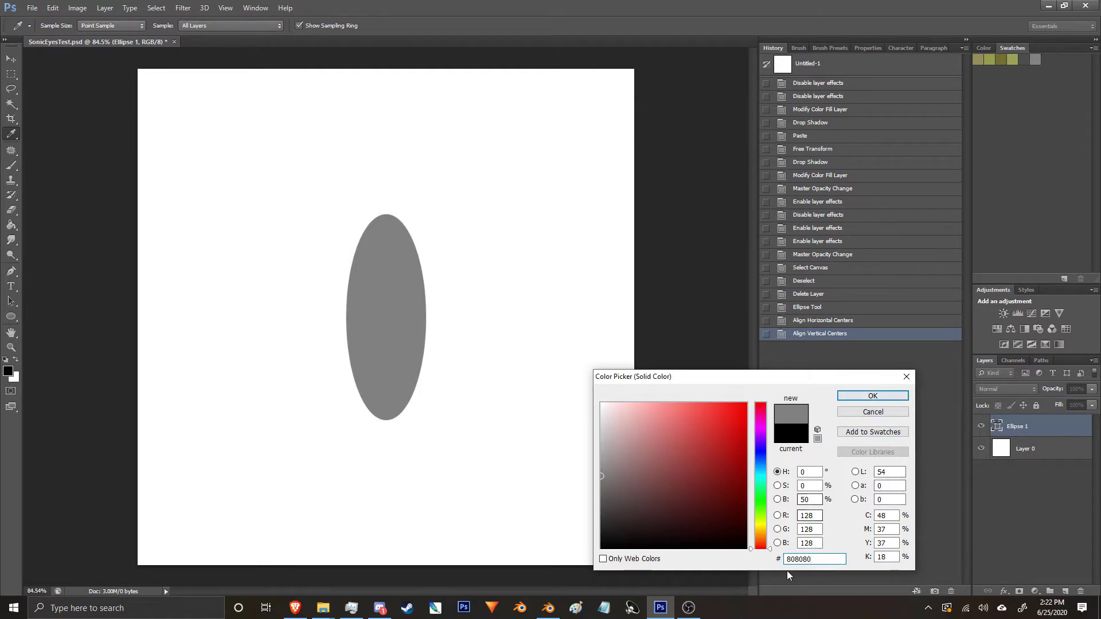
pyautogui.click(872, 397)
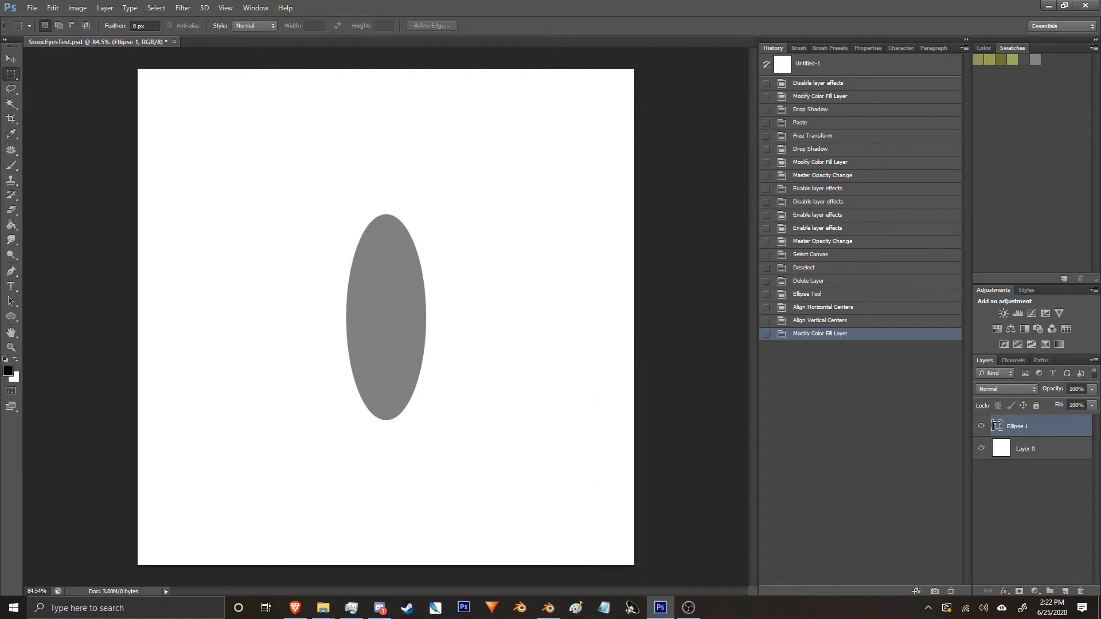
# Scale the grey ellipse up from its centre to about 124% with Free Transform Path and apply it.
pyautogui.rightClick(472, 342)
pyautogui.click(488, 430)
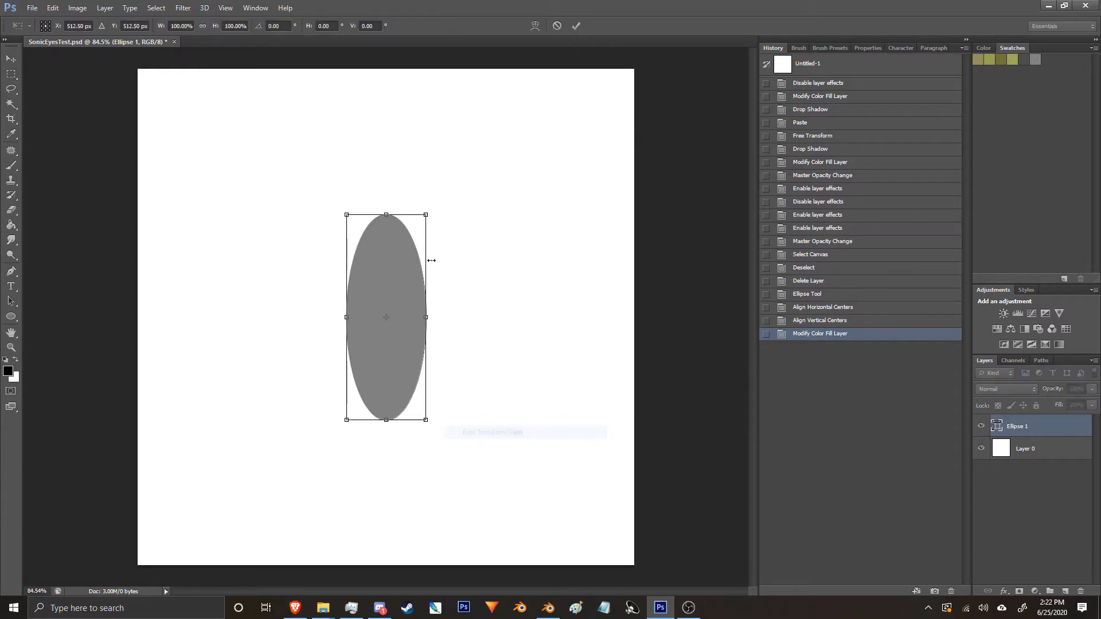
pyautogui.keyDown('alt'); pyautogui.moveTo(433, 214); pyautogui.dragTo(454, 199); pyautogui.keyUp('alt')
pyautogui.click(11, 74)
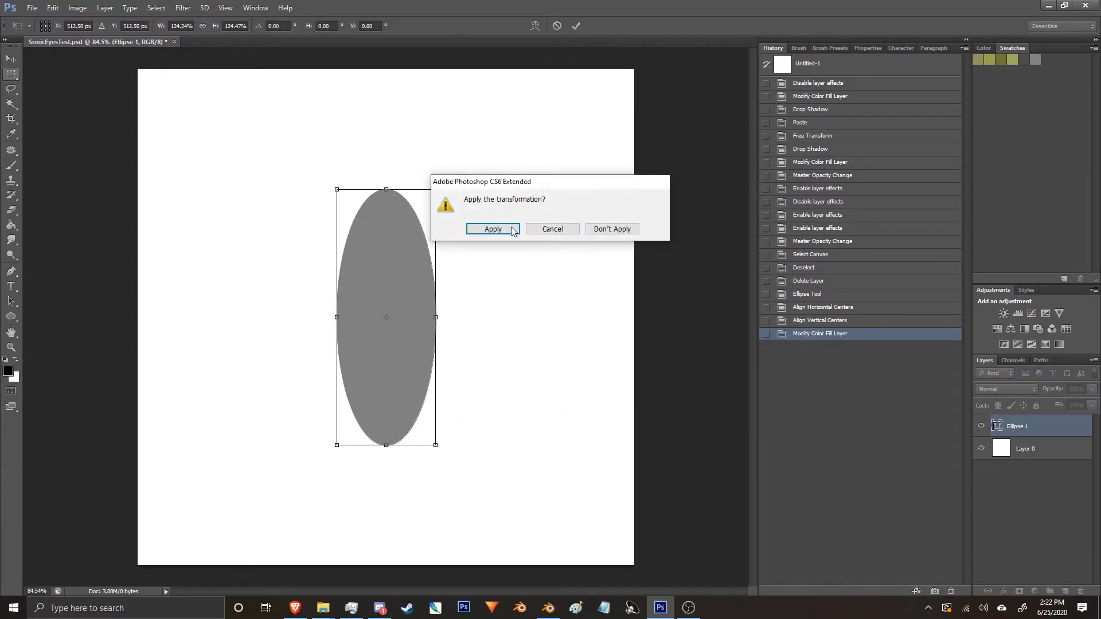
pyautogui.click(493, 230)
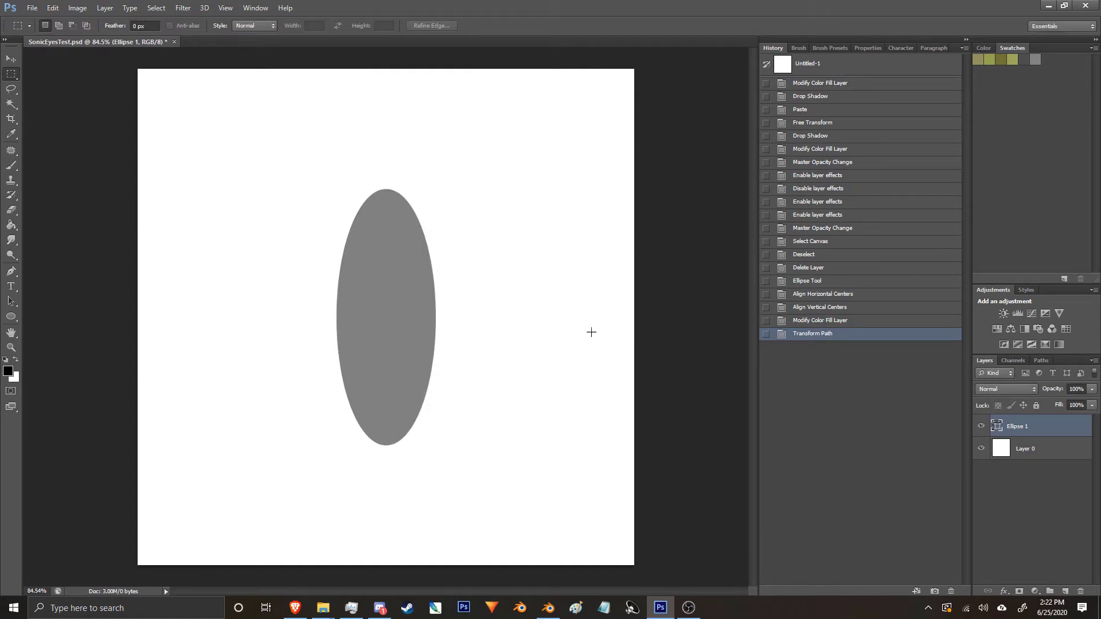
# Duplicate the Ellipse 1 layer within SonicEyesTest.psd under the name Ellipse 1 copy and fill the copy with black.
pyautogui.rightClick(1058, 433)
pyautogui.click(941, 202)
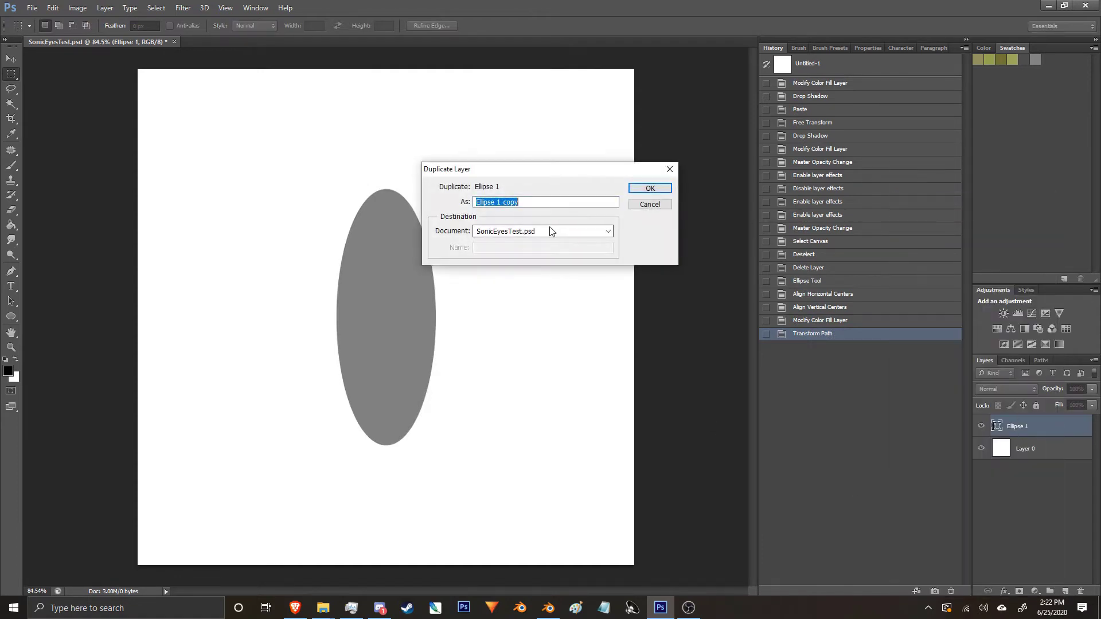
pyautogui.click(650, 188)
pyautogui.doubleClick(999, 427)
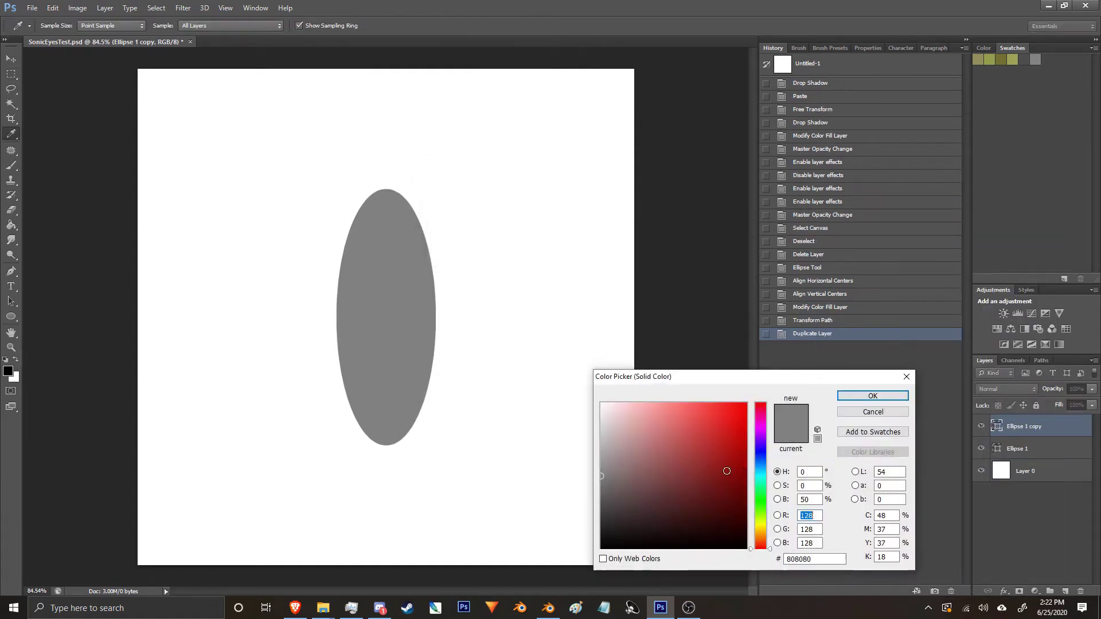
pyautogui.moveTo(724, 470); pyautogui.dragTo(711, 564)
pyautogui.click(873, 394)
# Shrink the black ellipse around its centre to about 55% width and 63% height to form the pupil.
pyautogui.rightClick(408, 304)
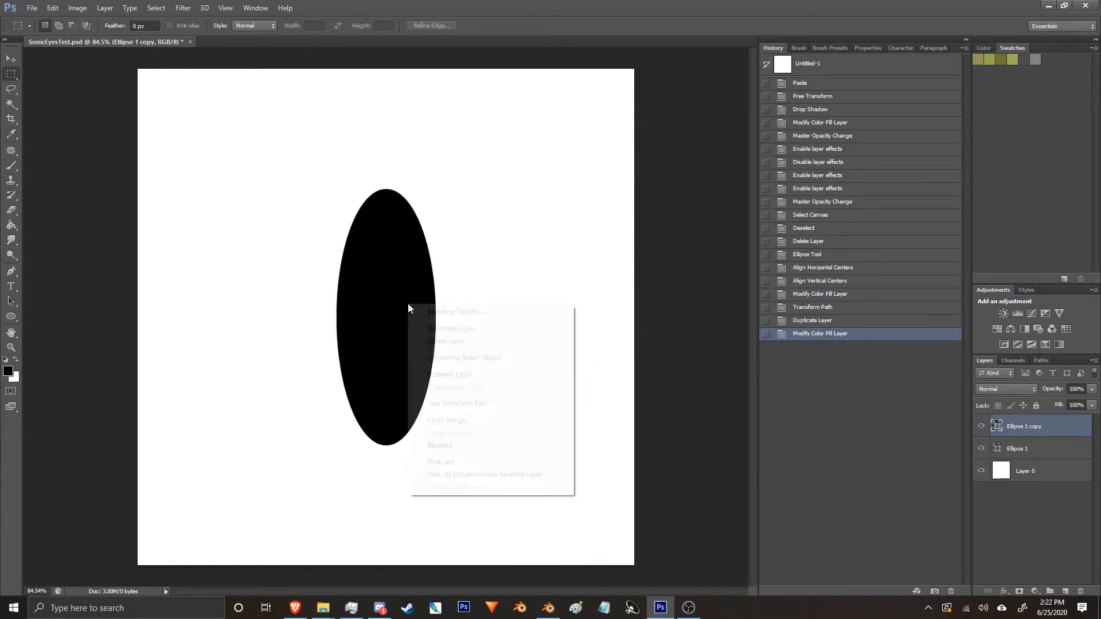
pyautogui.click(459, 401)
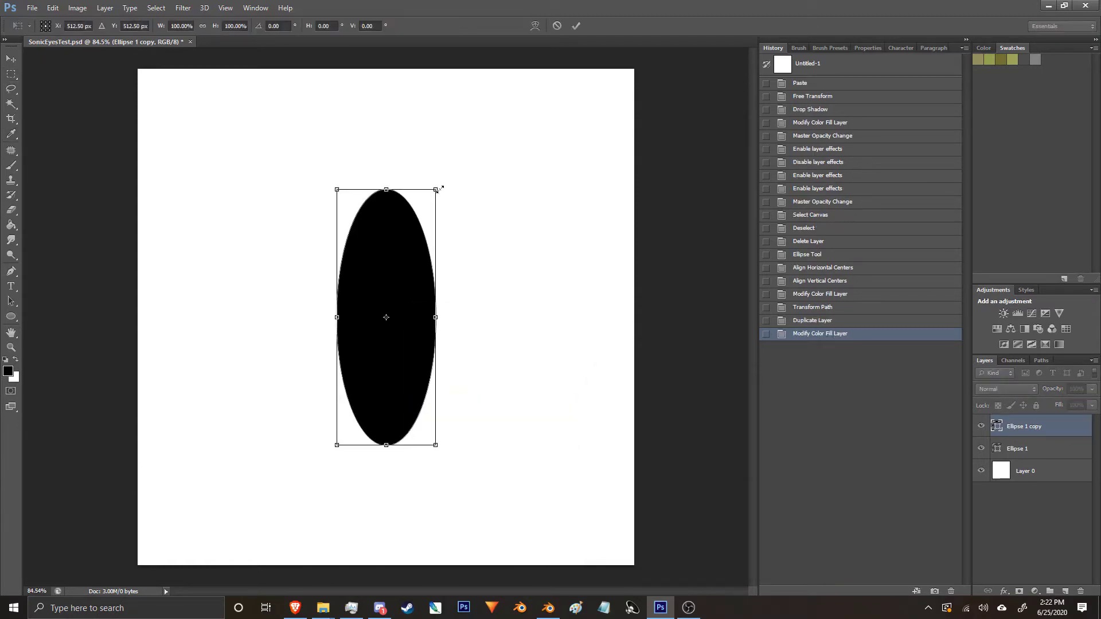
pyautogui.keyDown('alt'); pyautogui.keyDown('shift'); pyautogui.moveTo(439, 188); pyautogui.dragTo(417, 236); pyautogui.keyUp('shift'); pyautogui.keyUp('alt')
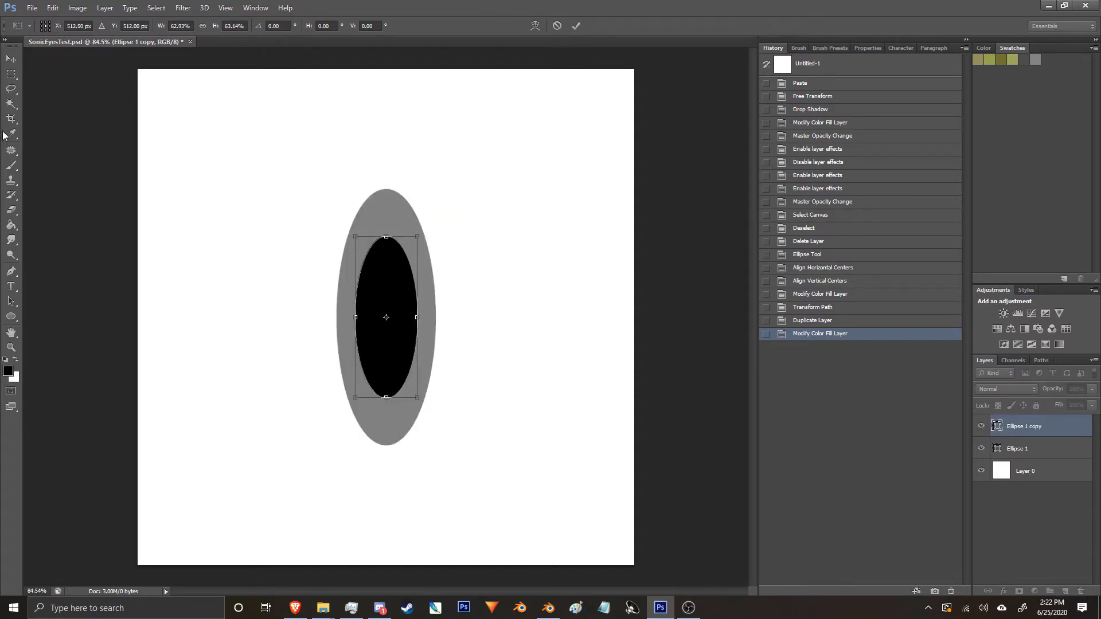
pyautogui.keyDown('alt'); pyautogui.moveTo(417, 317); pyautogui.dragTo(413, 317); pyautogui.keyUp('alt')
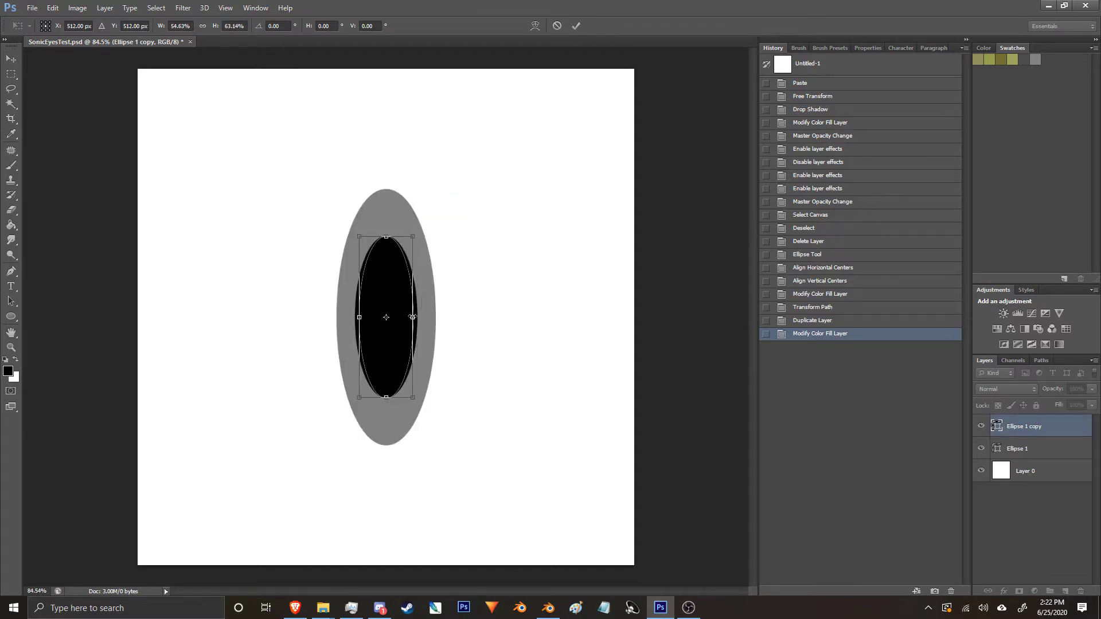
pyautogui.click(11, 74)
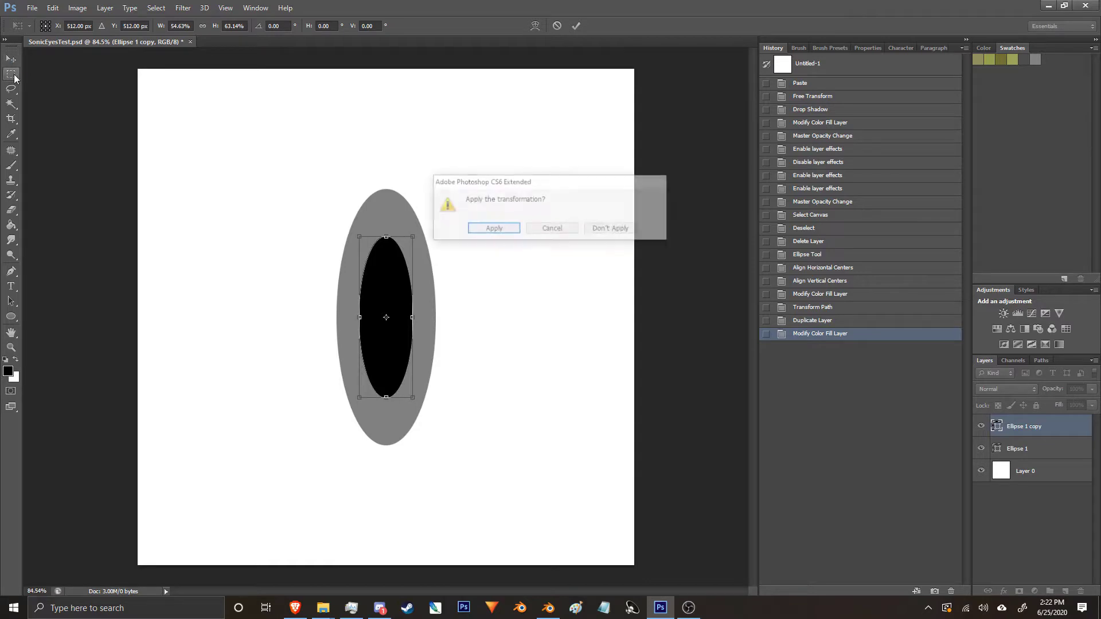
pyautogui.click(500, 234)
# Stretch the black pupil ellipse vertically around its centre to about 105% height and apply the transformation.
pyautogui.keyDown('alt'); pyautogui.scroll(2, 457, 297); pyautogui.keyUp('alt')
pyautogui.keyDown('alt'); pyautogui.scroll(3, 398, 465); pyautogui.keyUp('alt')
pyautogui.keyDown('alt'); pyautogui.scroll(-1, 626, 373); pyautogui.keyUp('alt')
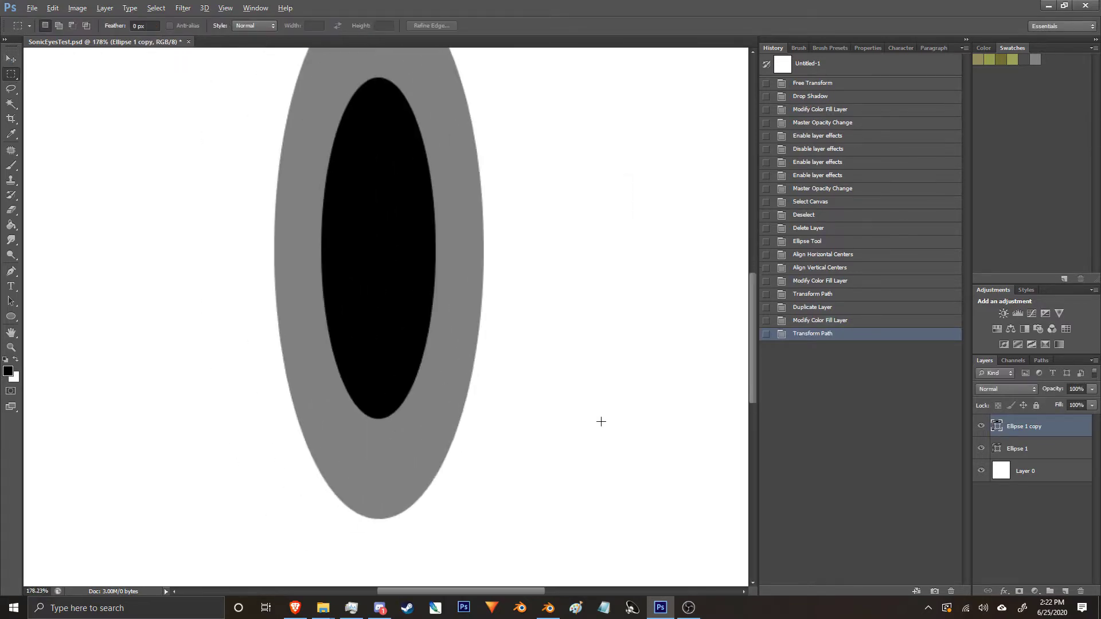
pyautogui.keyDown('alt'); pyautogui.scroll(-3, 594, 453); pyautogui.keyUp('alt')
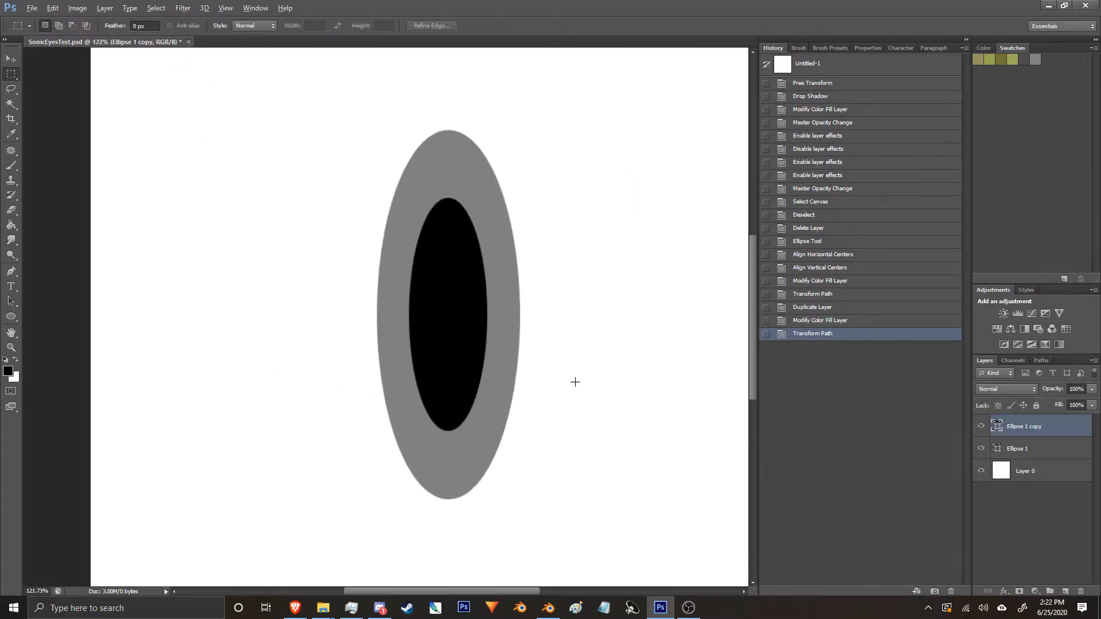
pyautogui.rightClick(472, 311)
pyautogui.click(528, 410)
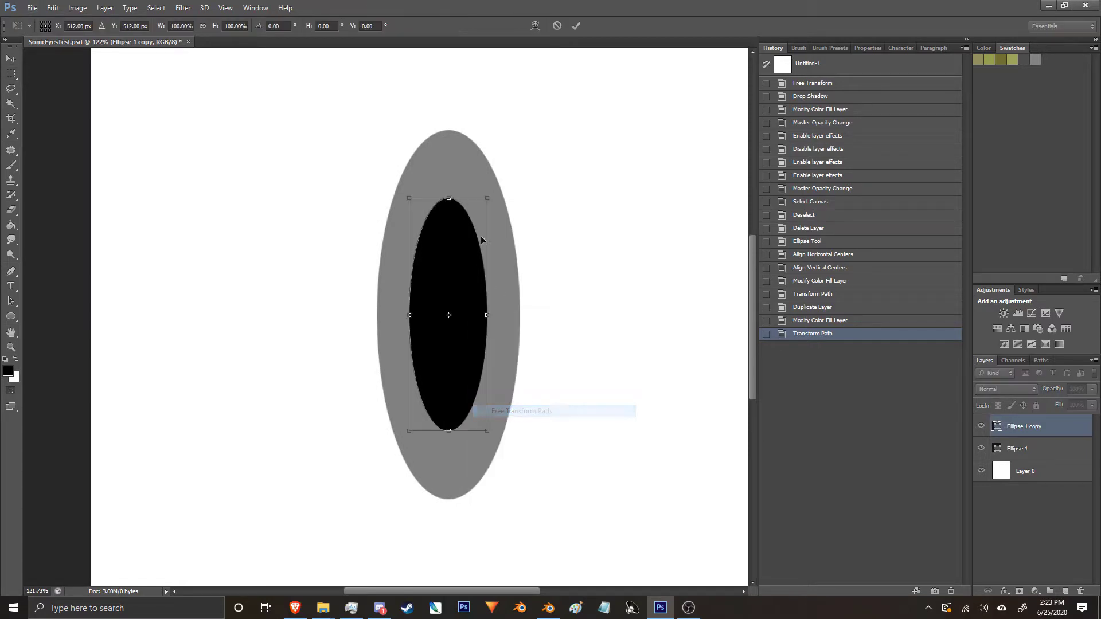
pyautogui.keyDown('alt'); pyautogui.moveTo(443, 192); pyautogui.dragTo(442, 186); pyautogui.keyUp('alt')
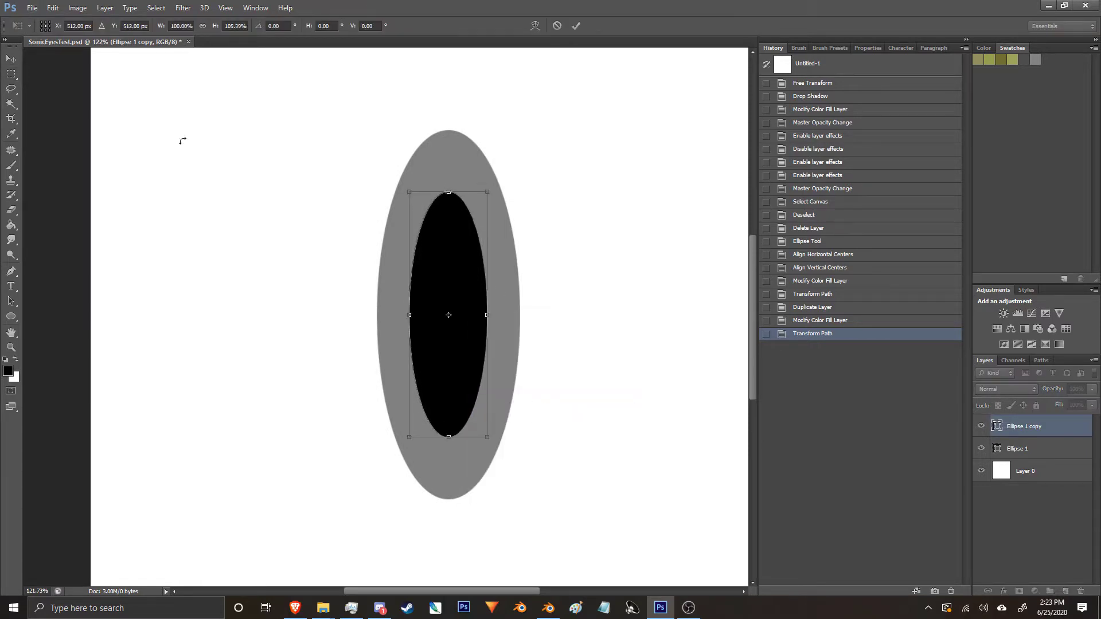
pyautogui.click(11, 74)
pyautogui.click(499, 232)
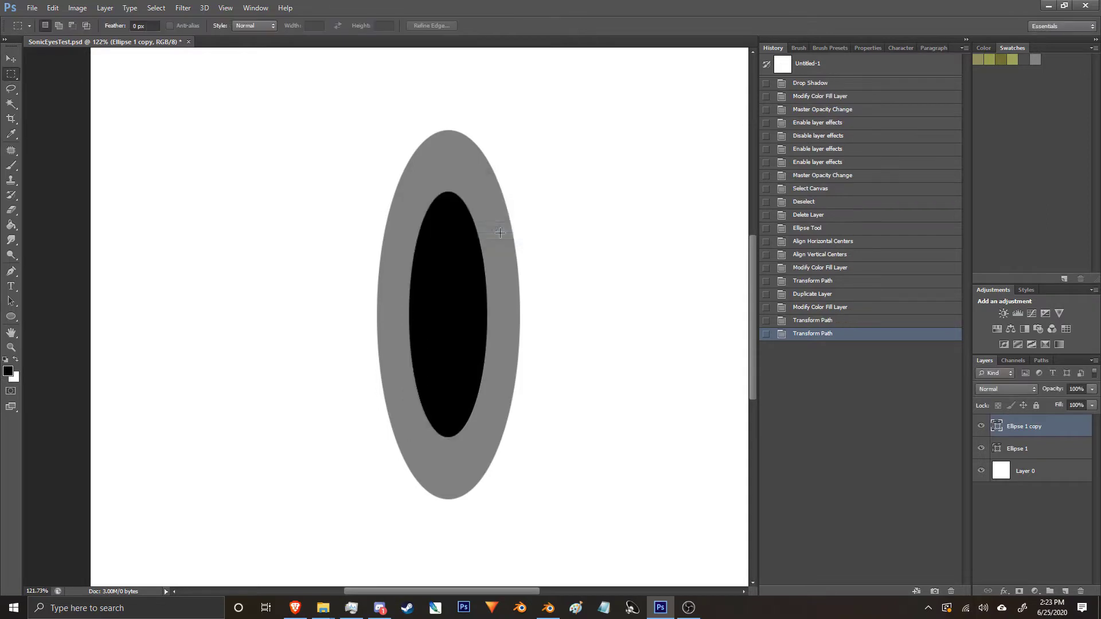
# Duplicate the black pupil layer Ellipse 1 copy as Ellipse 1 copy 2 and fill the duplicate with white (ffffff).
pyautogui.keyDown('alt'); pyautogui.scroll(-3, 241, 243); pyautogui.keyUp('alt')
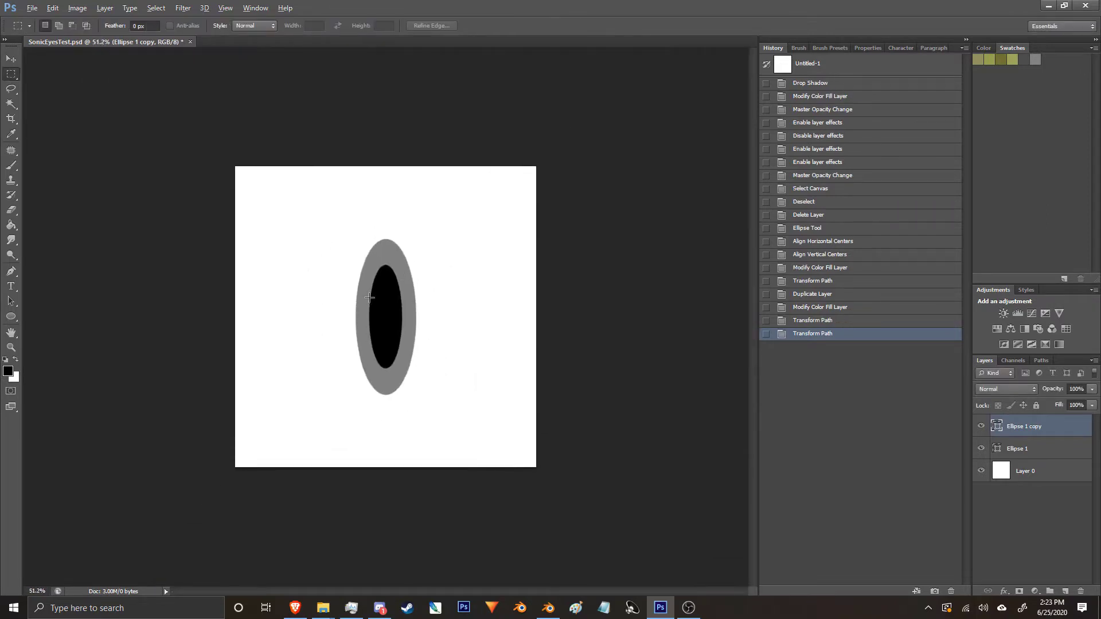
pyautogui.keyDown('alt'); pyautogui.scroll(3, 369, 297); pyautogui.keyUp('alt')
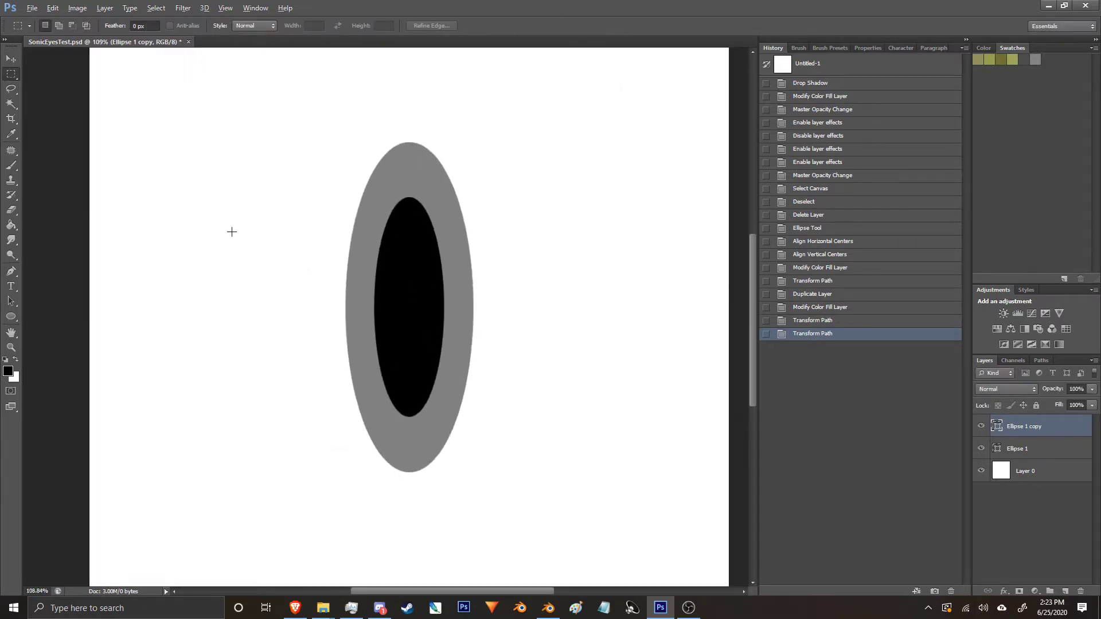
pyautogui.rightClick(1047, 424)
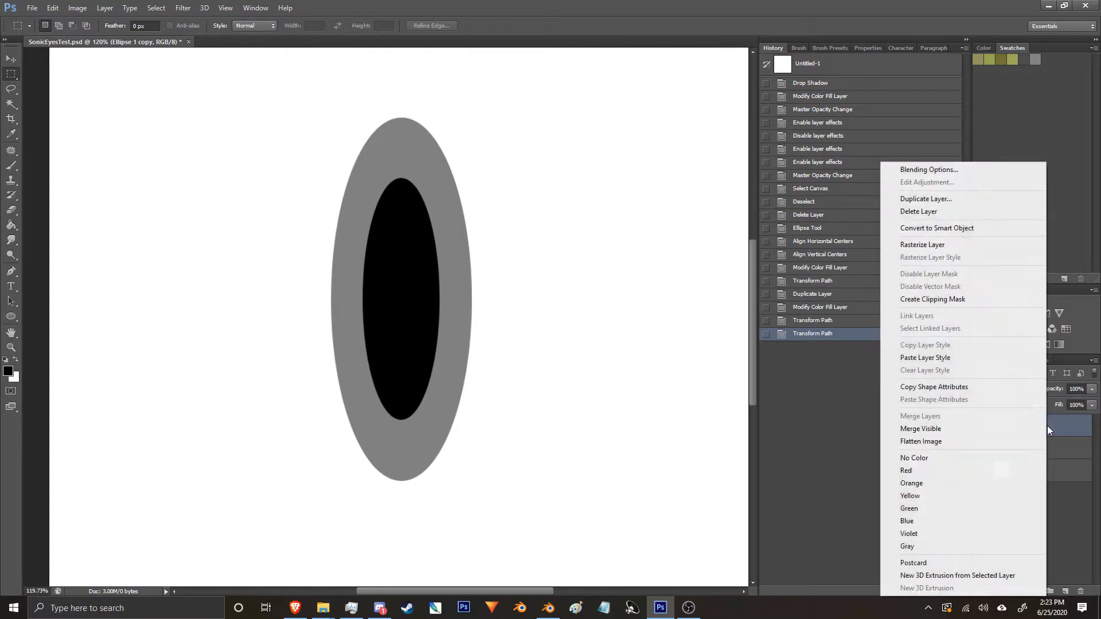
pyautogui.click(941, 199)
pyautogui.click(650, 189)
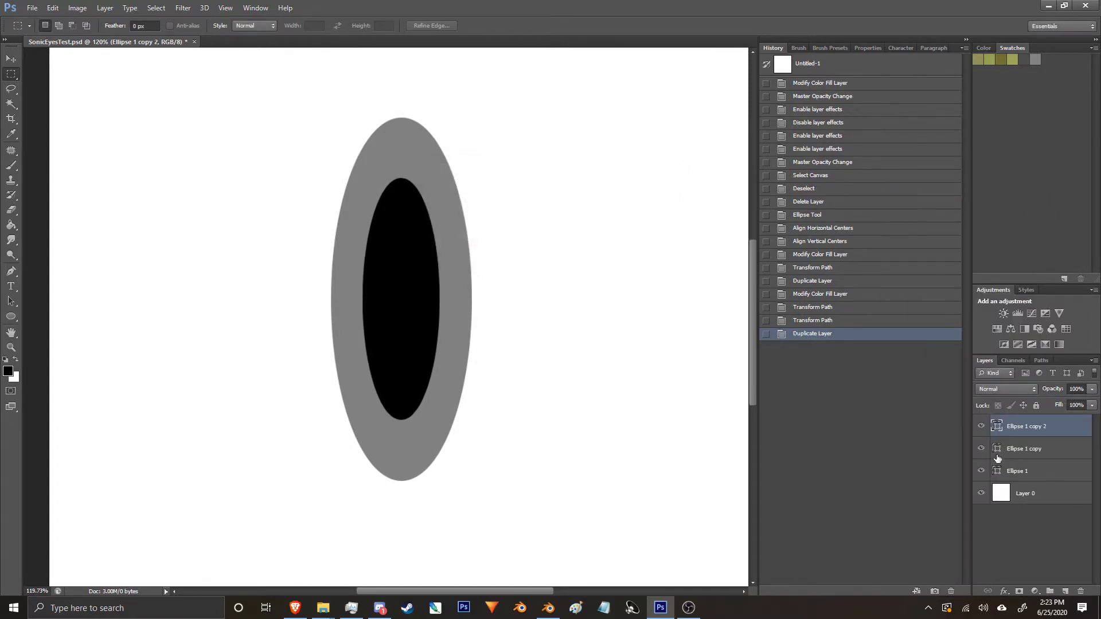
pyautogui.doubleClick(997, 425)
pyautogui.click(518, 286)
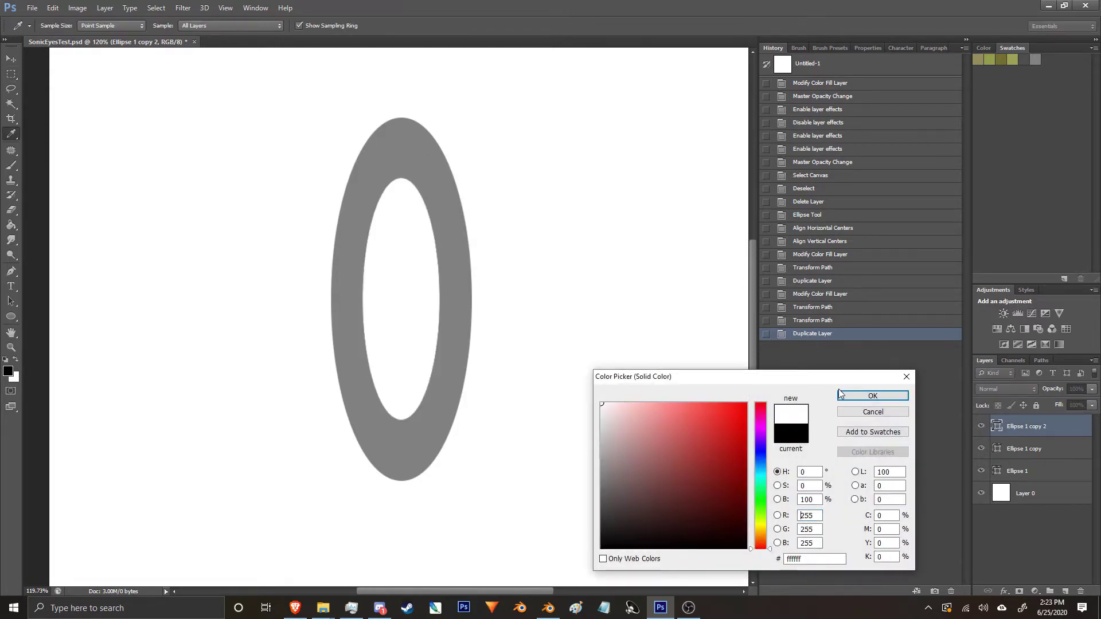
pyautogui.click(873, 396)
# Shrink the white ellipse with Free Transform Path to about 44% width and 34% height inside the pupil and apply the transformation.
pyautogui.press('m')
pyautogui.rightClick(396, 304)
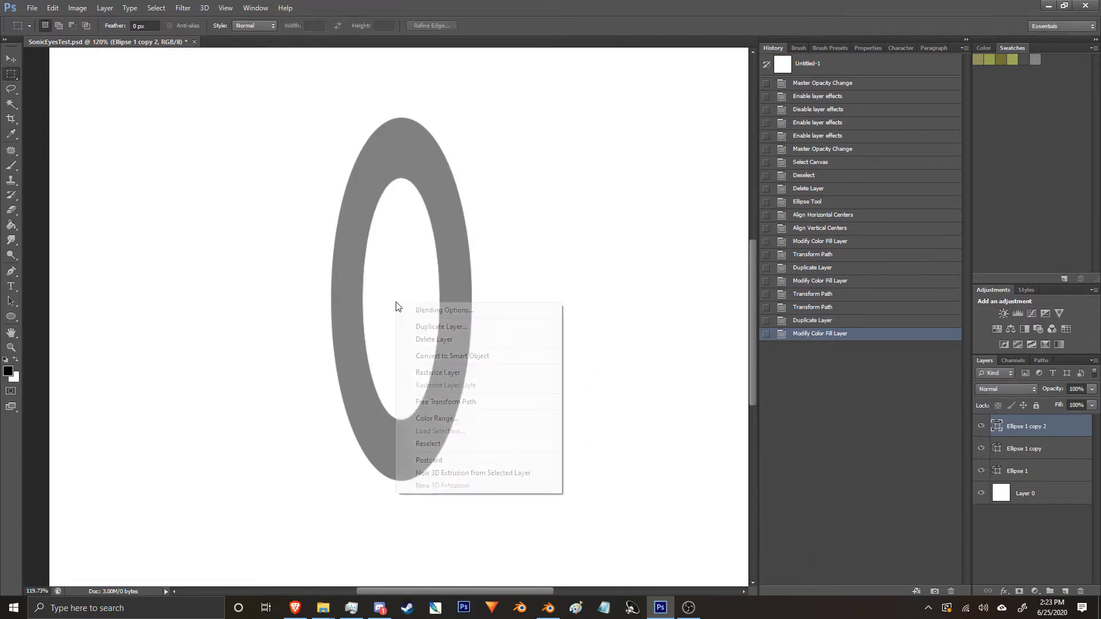
pyautogui.click(454, 403)
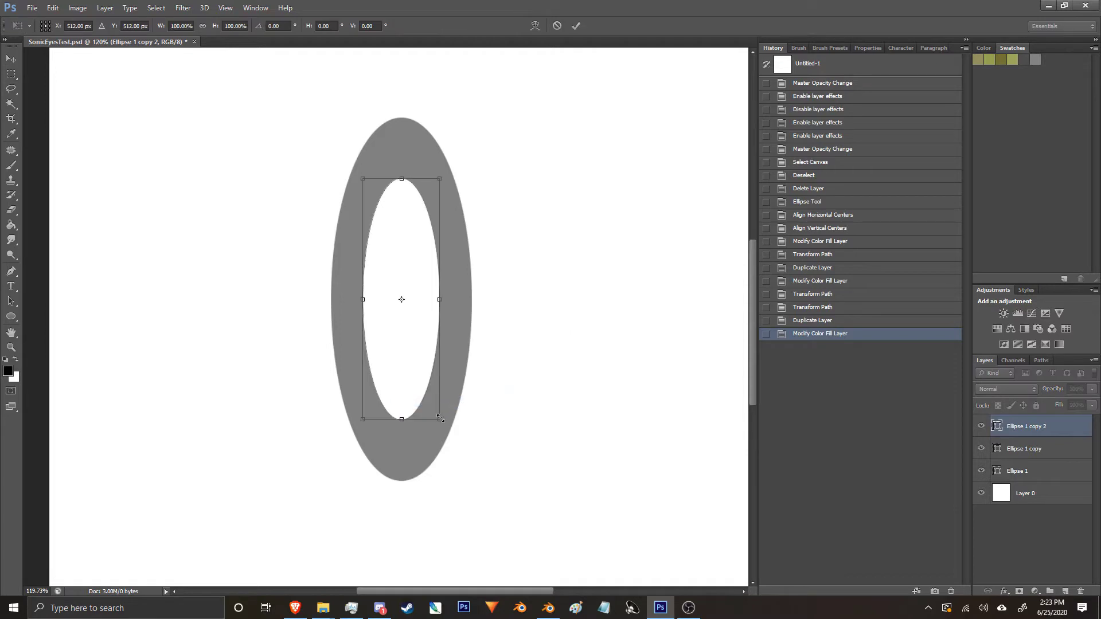
pyautogui.keyDown('alt'); pyautogui.moveTo(439, 419); pyautogui.dragTo(407, 327); pyautogui.keyUp('alt')
pyautogui.click(8, 60)
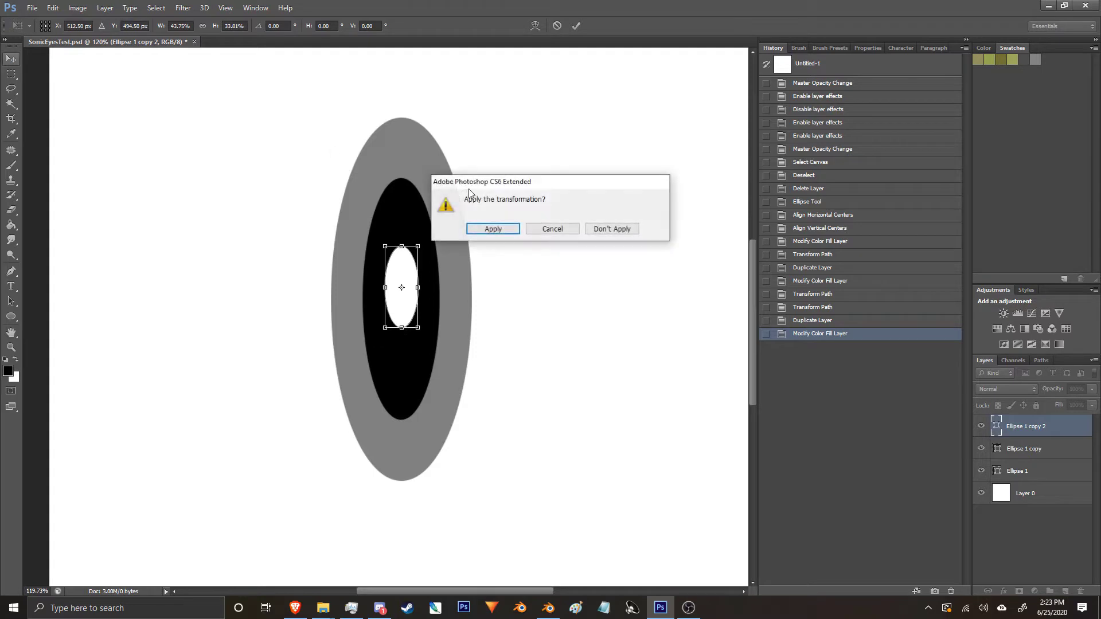
pyautogui.click(496, 230)
# Nudge the white highlight ellipse straight up until it sits just below the top edge of the black pupil.
pyautogui.hotkey('shift', 'Up')
pyautogui.hotkey('shift', 'Up')
pyautogui.hotkey('shift', 'Up')
pyautogui.hotkey('shift', 'Up')
pyautogui.hotkey('shift', 'Up')
pyautogui.hotkey('shift', 'Up')
pyautogui.hotkey('shift', 'Up')
pyautogui.hotkey('shift', 'Up')
pyautogui.hotkey('shift', 'Up')
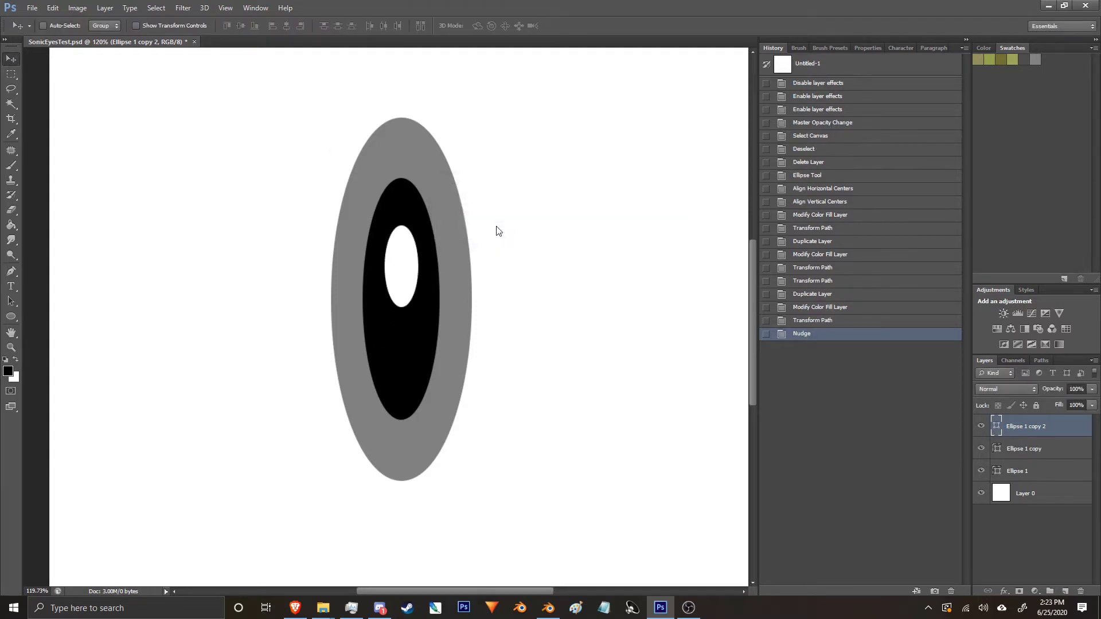
pyautogui.hotkey('shift', 'Down')
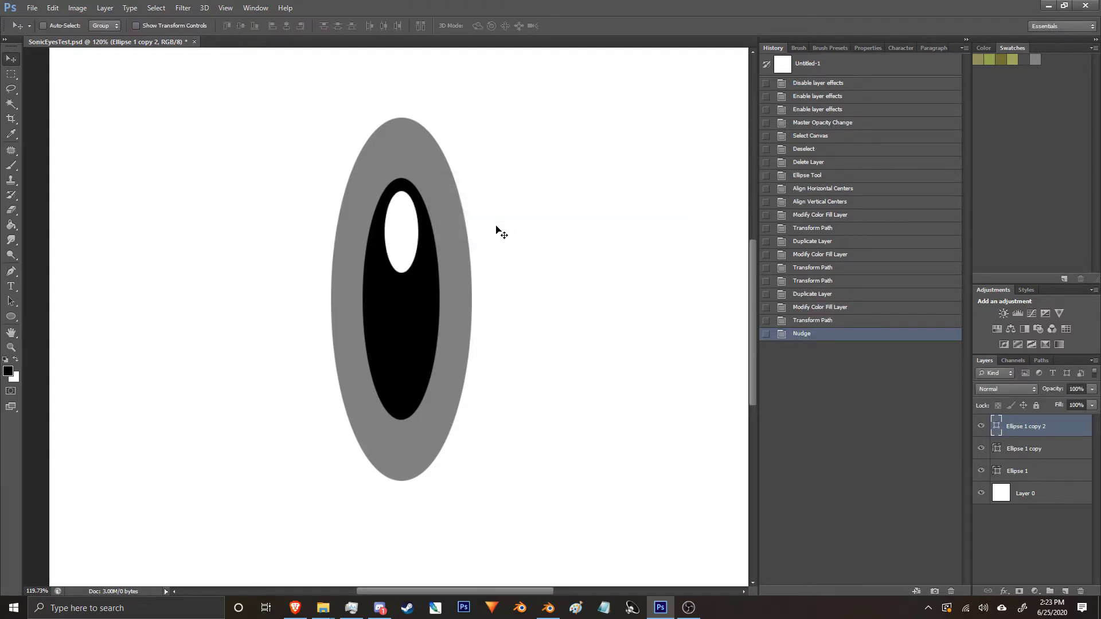
pyautogui.keyDown('alt'); pyautogui.scroll(-8, 449, 219); pyautogui.keyUp('alt')
pyautogui.keyDown('alt'); pyautogui.scroll(6, 385, 360); pyautogui.keyUp('alt')
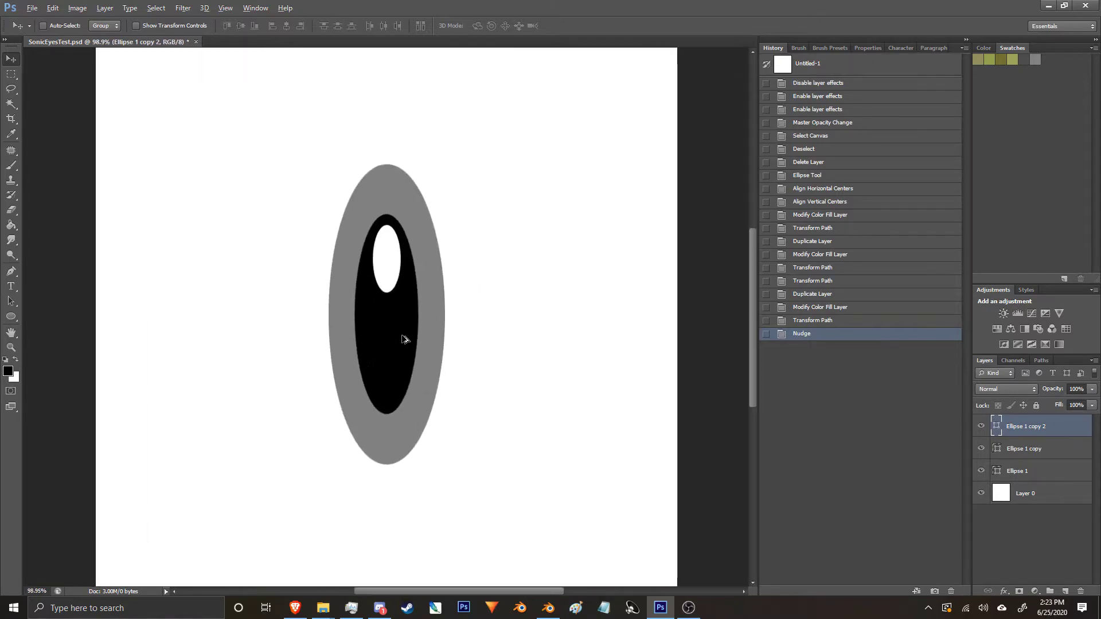
# Switch to Blender, disconnect the Mix node's Color from the shader's Emission input to compare the eye without its highlight, and reconnect it.
pyautogui.click(547, 607)
pyautogui.moveTo(610, 184); pyautogui.dragTo(660, 188, button='middle')
pyautogui.moveTo(470, 476); pyautogui.dragTo(449, 583, button='middle')
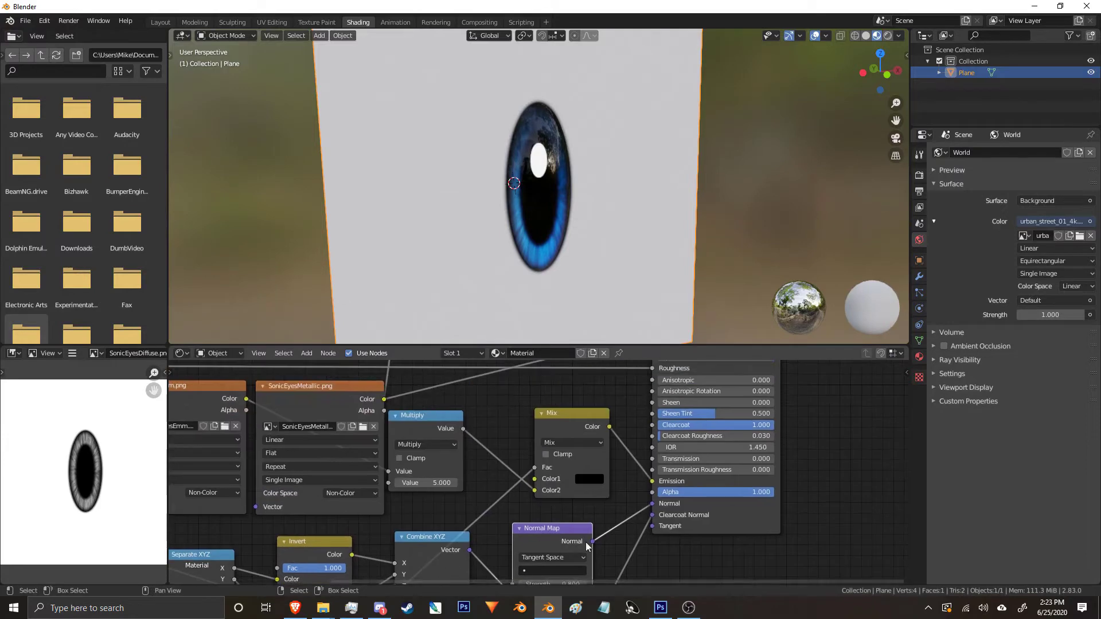
pyautogui.scroll(4, 574, 501)
pyautogui.scroll(1, 623, 501)
pyautogui.moveTo(706, 486); pyautogui.dragTo(691, 476)
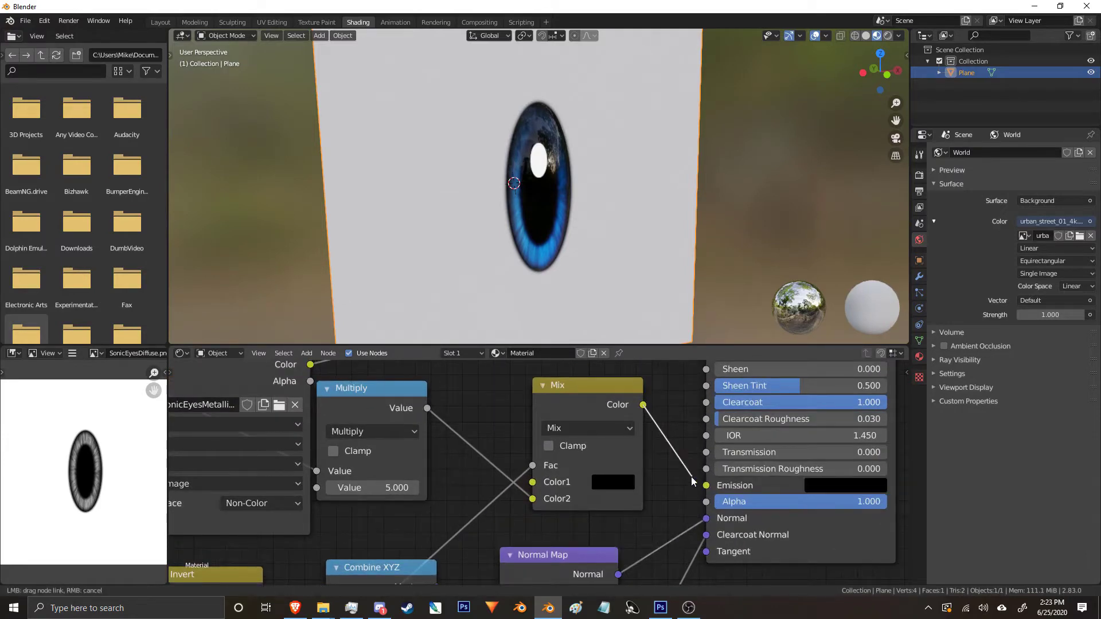
pyautogui.moveTo(569, 211); pyautogui.dragTo(643, 209, button='middle')
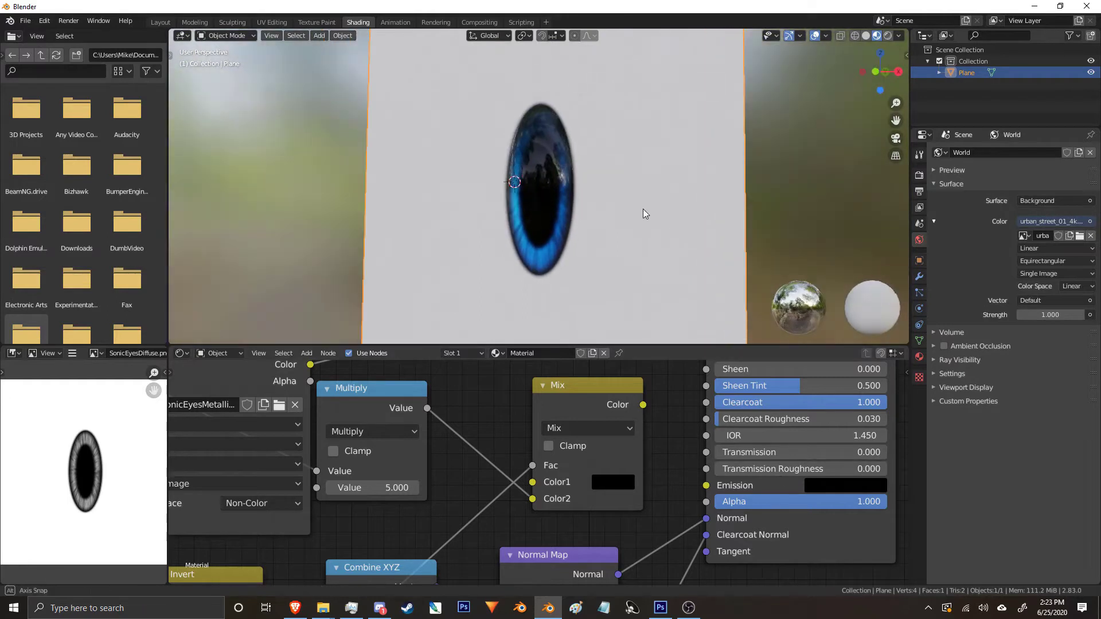
pyautogui.moveTo(643, 405); pyautogui.dragTo(711, 490)
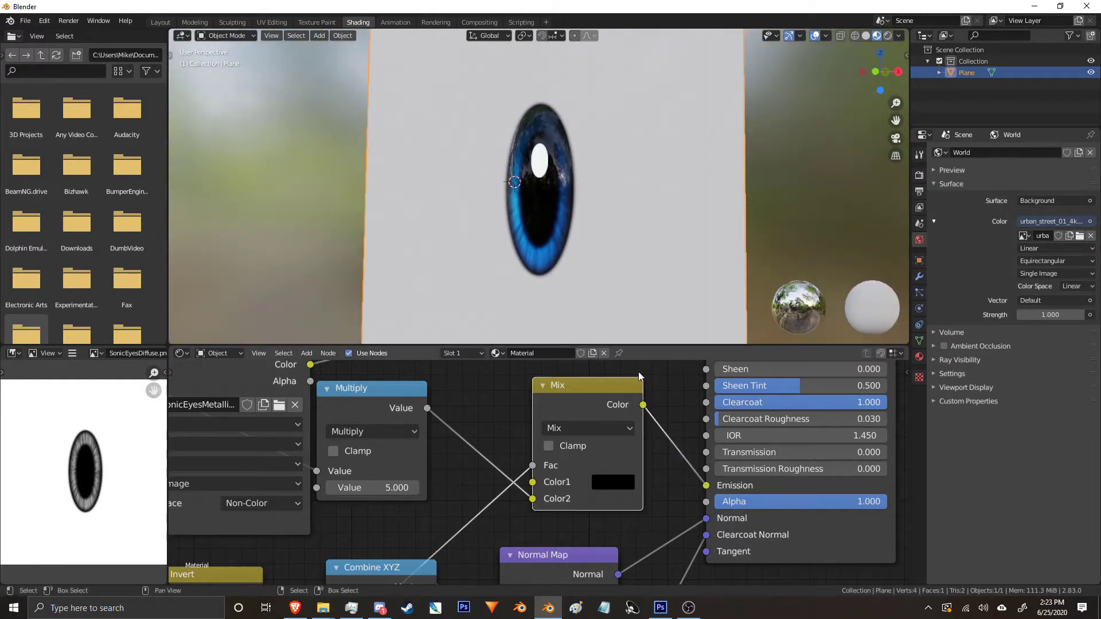
# Examine the emissive highlight on the eye plane up close and from the front, and return to Photoshop.
pyautogui.scroll(8, 549, 156)
pyautogui.moveTo(549, 156); pyautogui.dragTo(566, 243, button='middle')
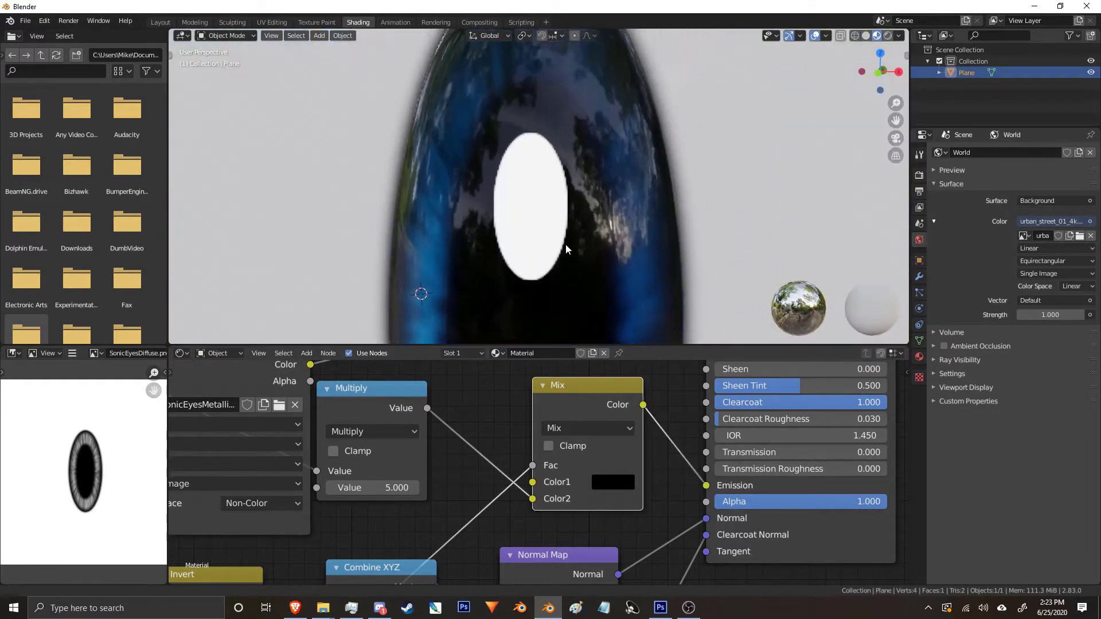
pyautogui.scroll(3, 565, 243)
pyautogui.scroll(-8, 528, 177)
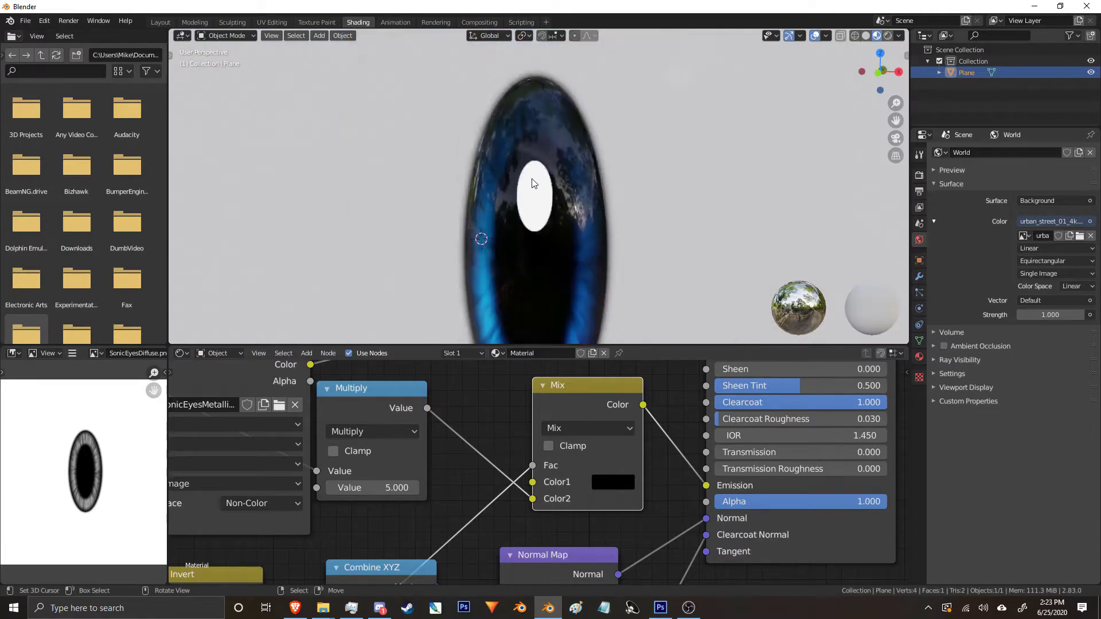
pyautogui.moveTo(538, 184); pyautogui.dragTo(514, 187, button='middle')
pyautogui.scroll(3, 562, 181)
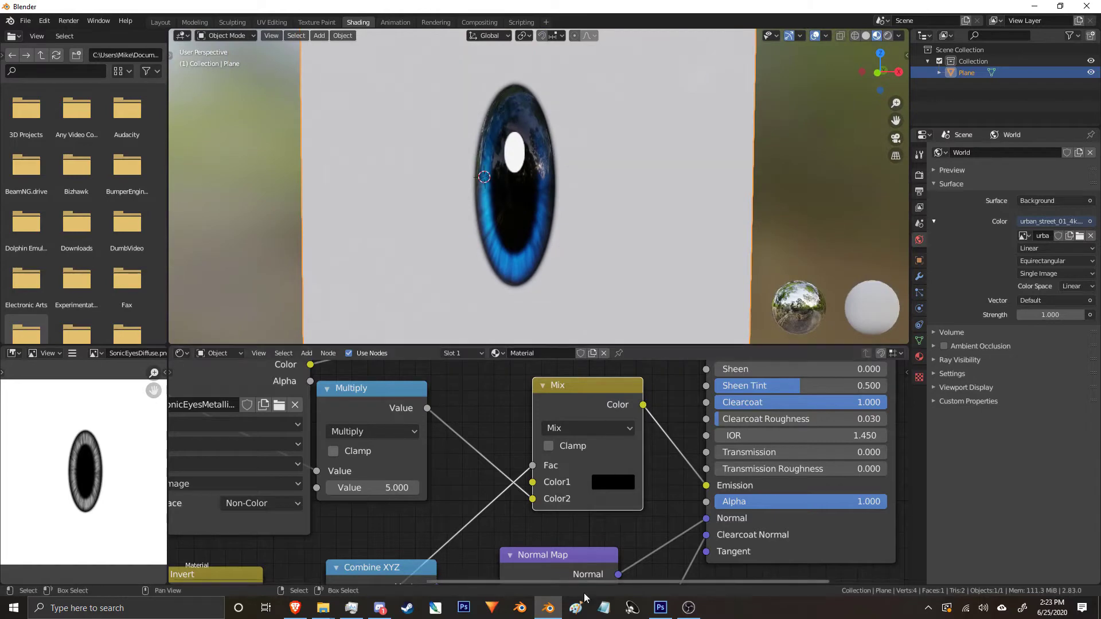
pyautogui.click(660, 608)
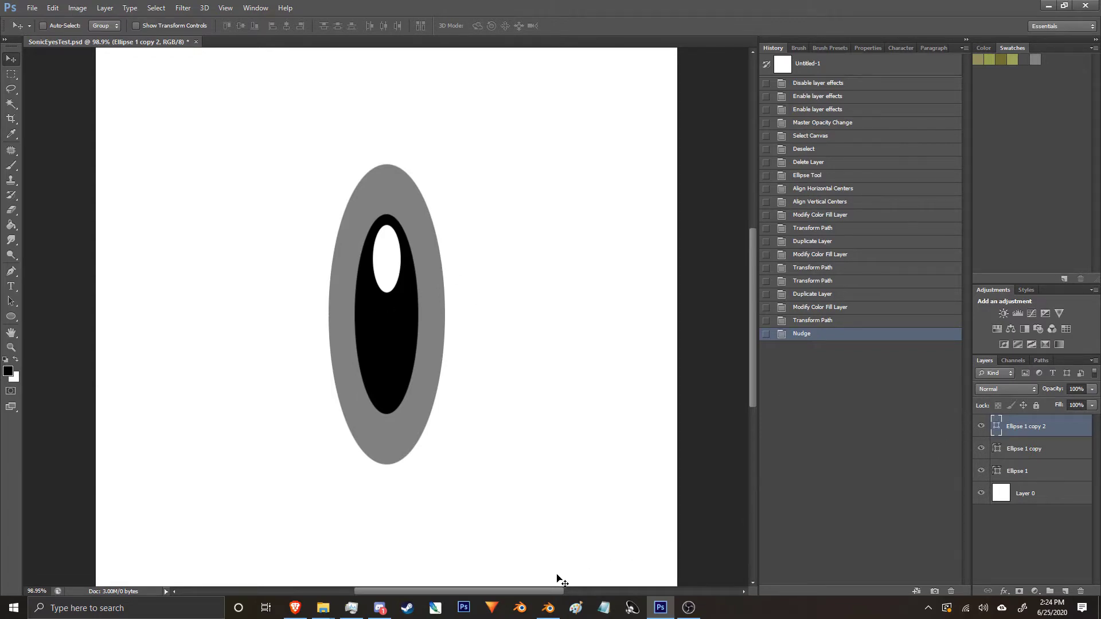
# Switch to Blender and start a new file without saving the current scene.
pyautogui.click(548, 607)
pyautogui.click(26, 20)
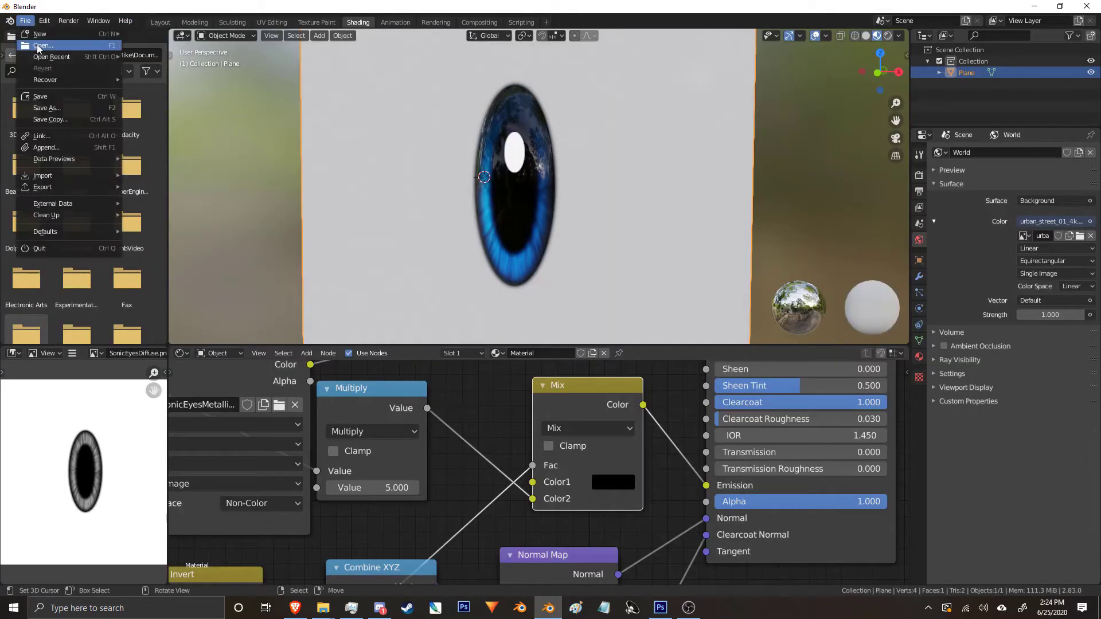
pyautogui.moveTo(46, 32)
pyautogui.click(155, 32)
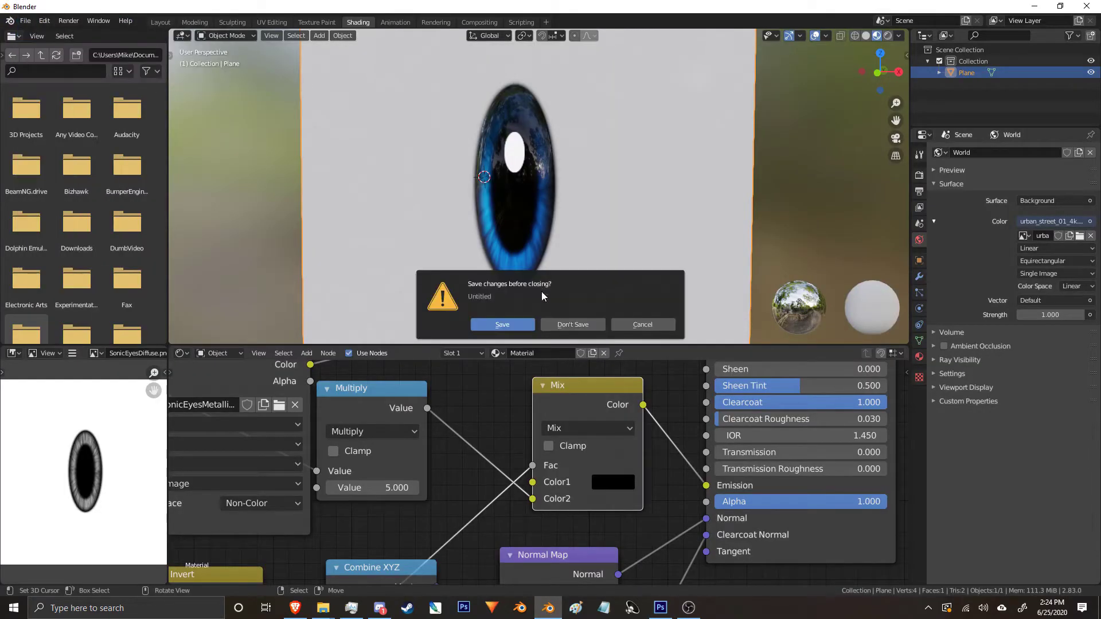
pyautogui.click(573, 324)
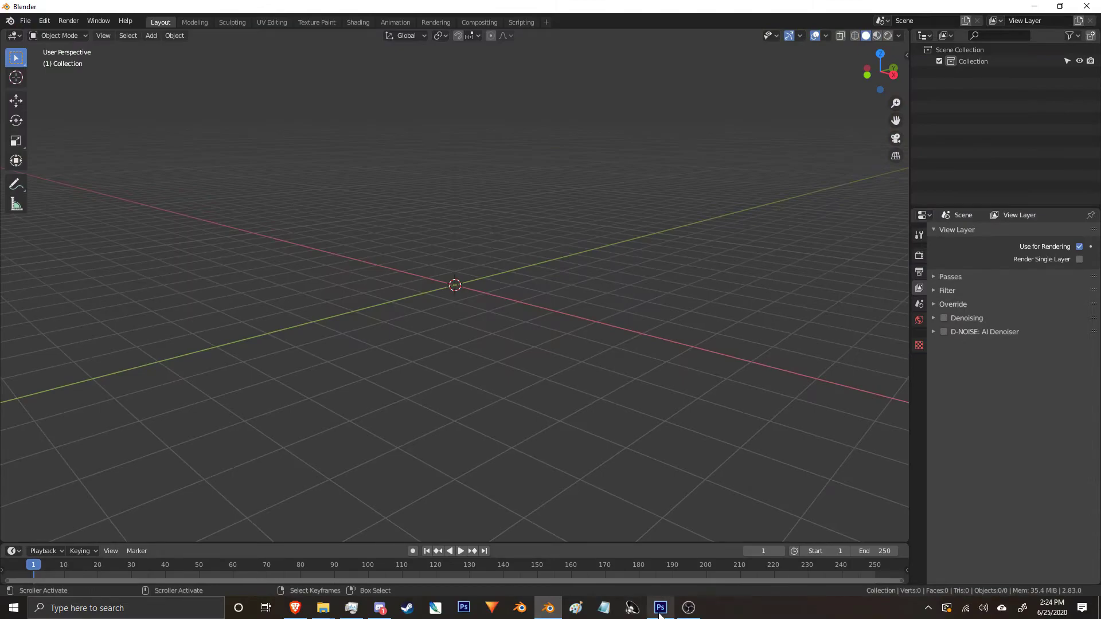
# Switch to Photoshop and check the project's texture folder in File Explorer.
pyautogui.moveTo(661, 608)
pyautogui.click(643, 565)
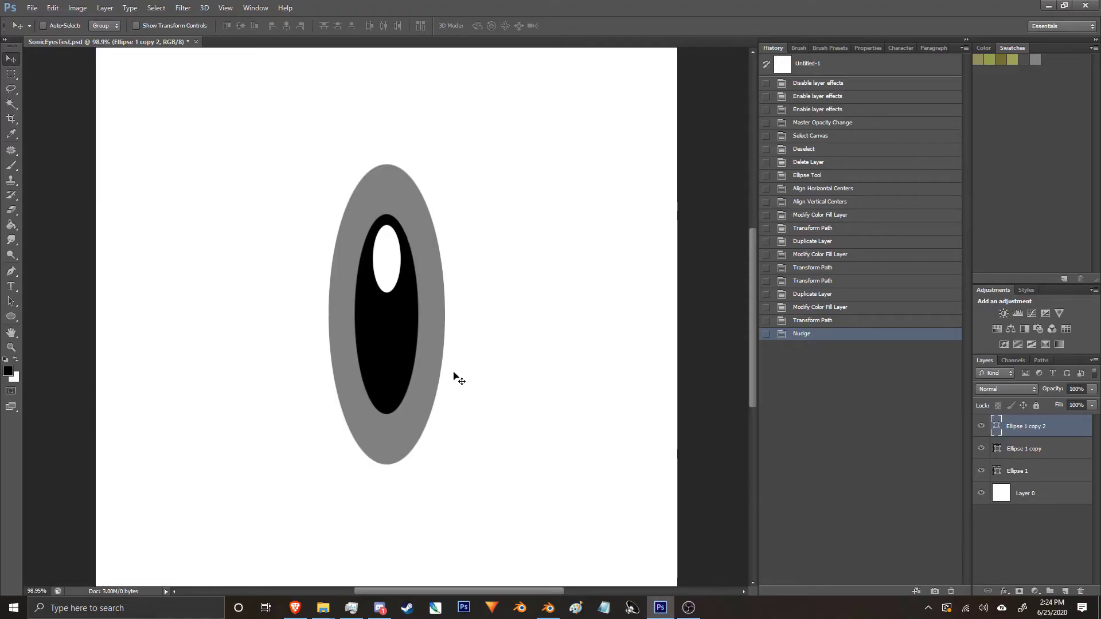
pyautogui.moveTo(325, 608)
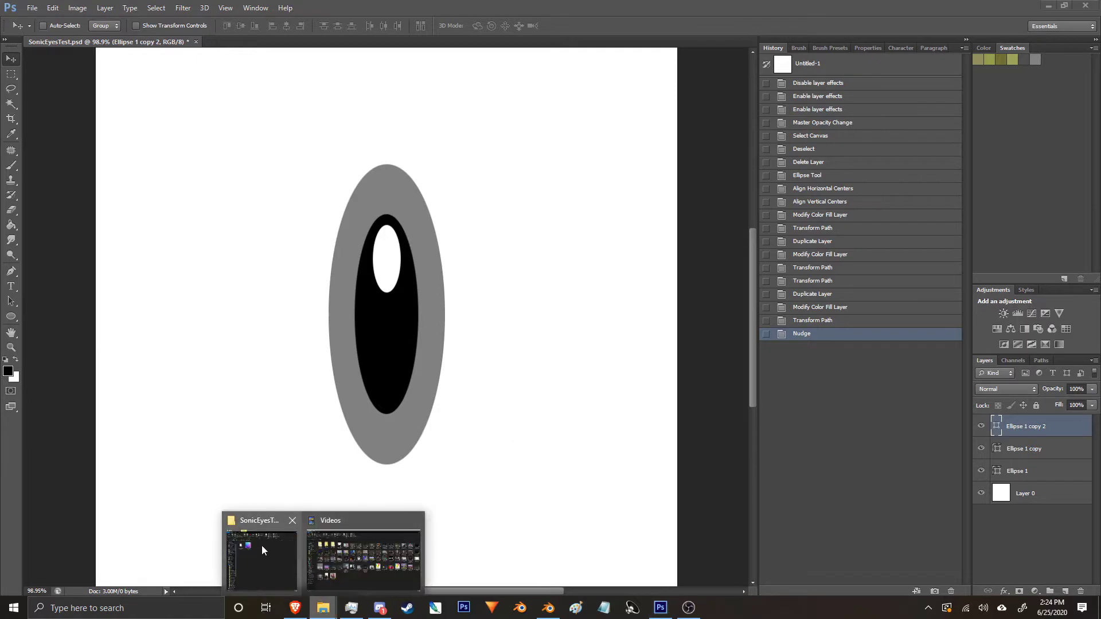
pyautogui.click(261, 548)
pyautogui.click(608, 5)
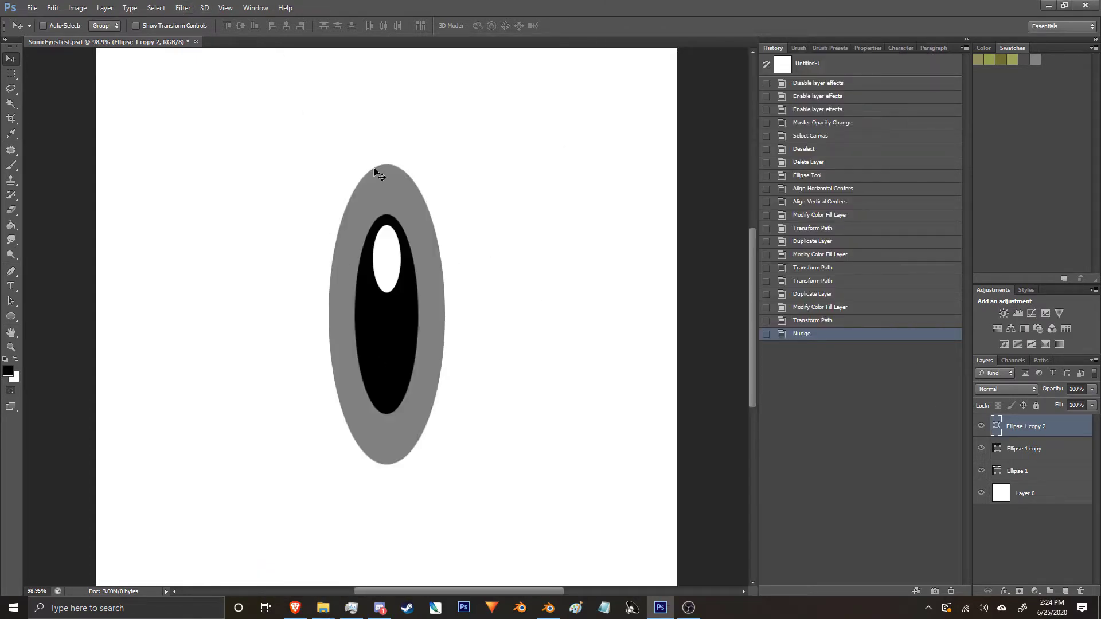
# Add an Inner Shadow effect to the grey Ellipse 1 layer with a distance of 0 px and a size of 43 px.
pyautogui.click(1053, 452)
pyautogui.click(1054, 472)
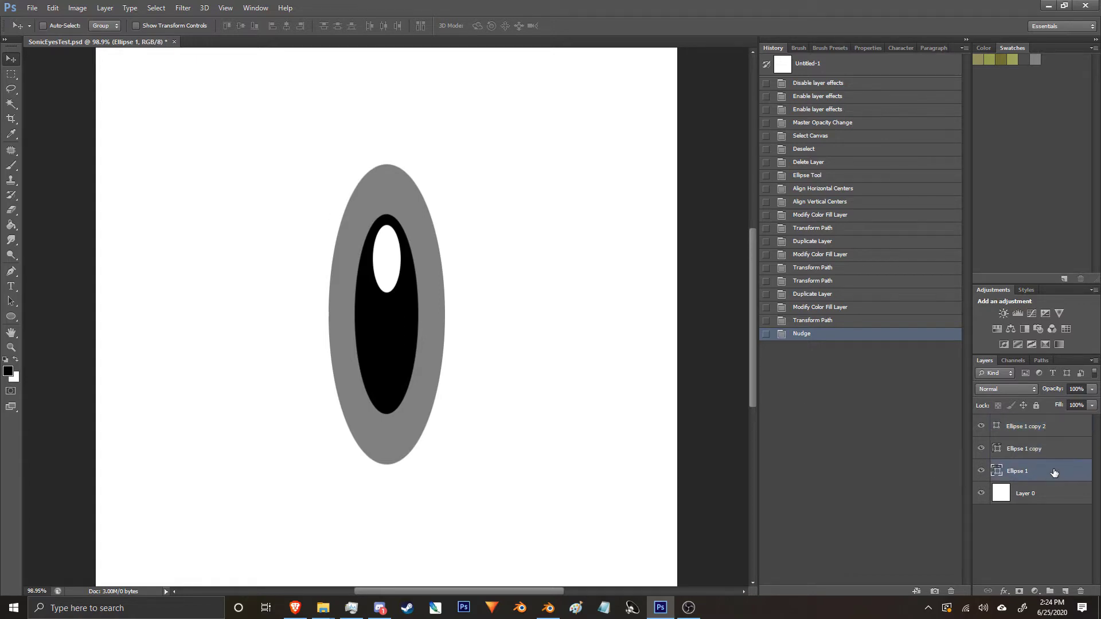
pyautogui.doubleClick(1054, 472)
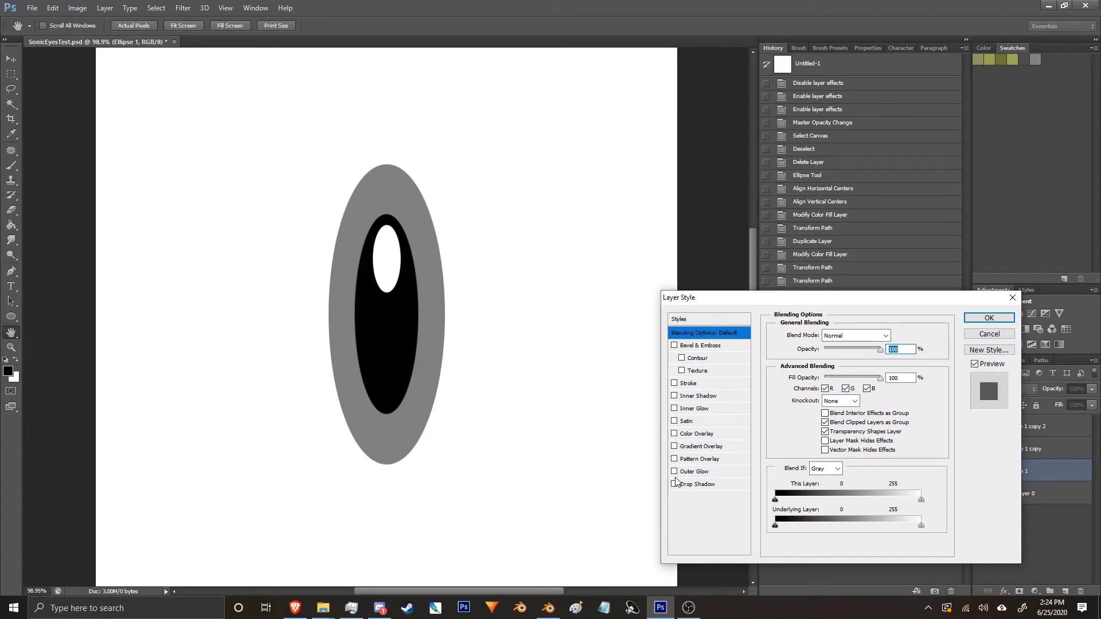
pyautogui.click(683, 395)
pyautogui.moveTo(820, 390); pyautogui.dragTo(829, 412)
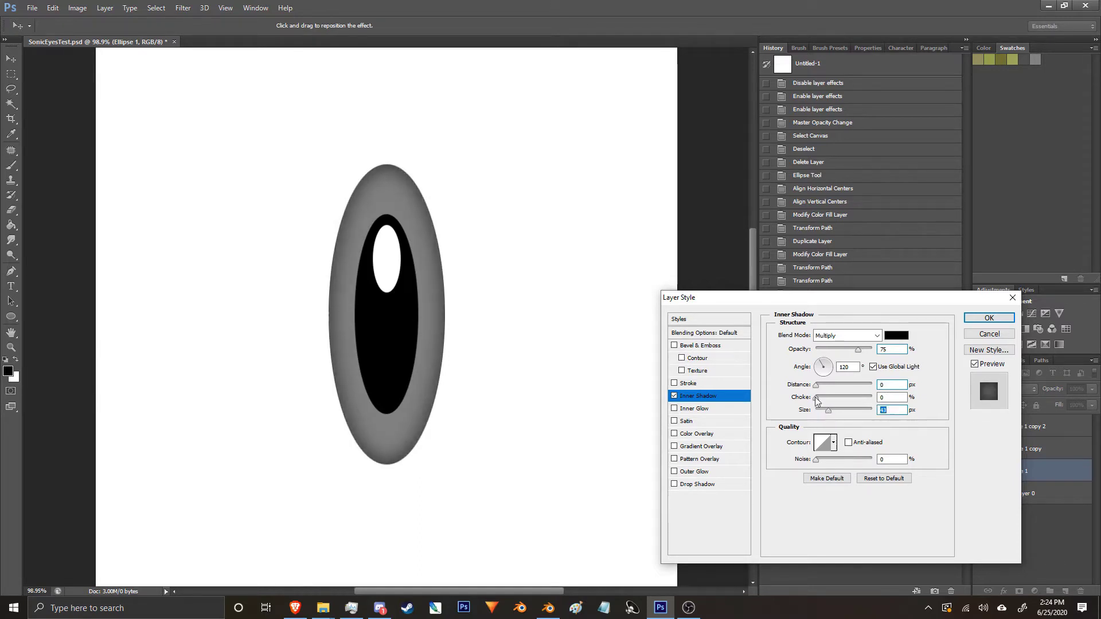
# Set the inner shadow's opacity to 100% and its choke to about 32%, and fine-tune its size.
pyautogui.moveTo(816, 399); pyautogui.dragTo(835, 402)
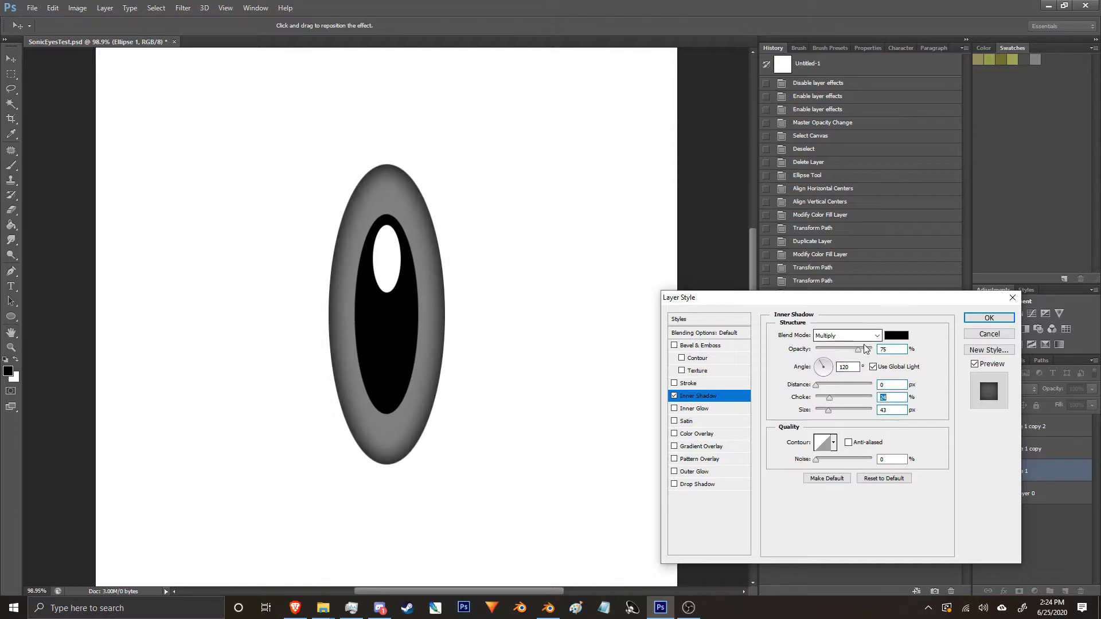
pyautogui.moveTo(858, 349); pyautogui.dragTo(874, 349)
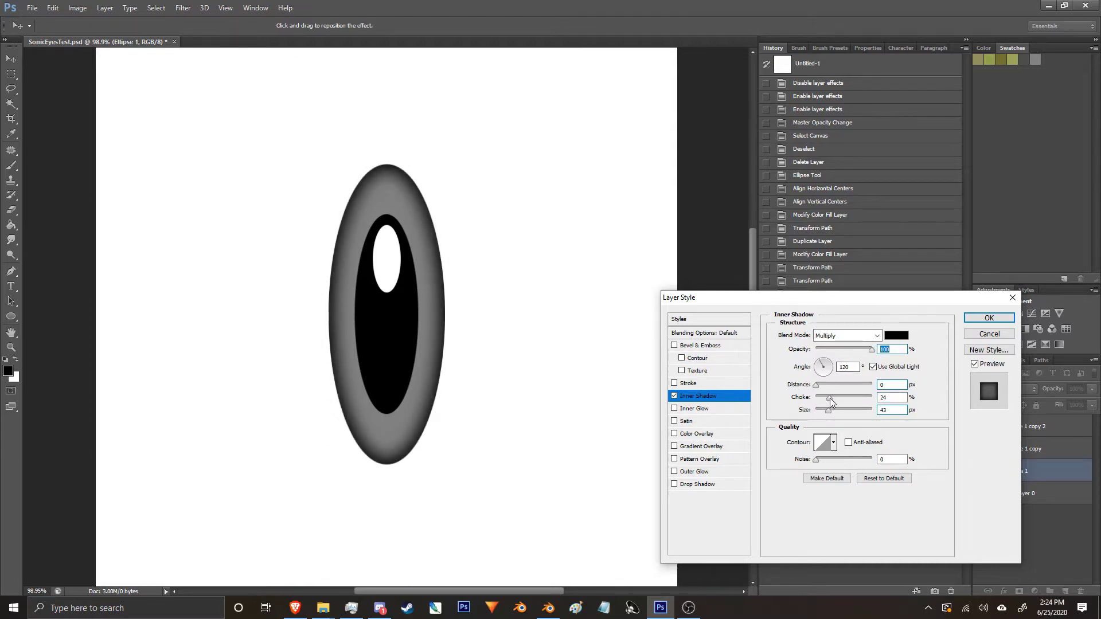
pyautogui.moveTo(830, 400); pyautogui.dragTo(833, 401)
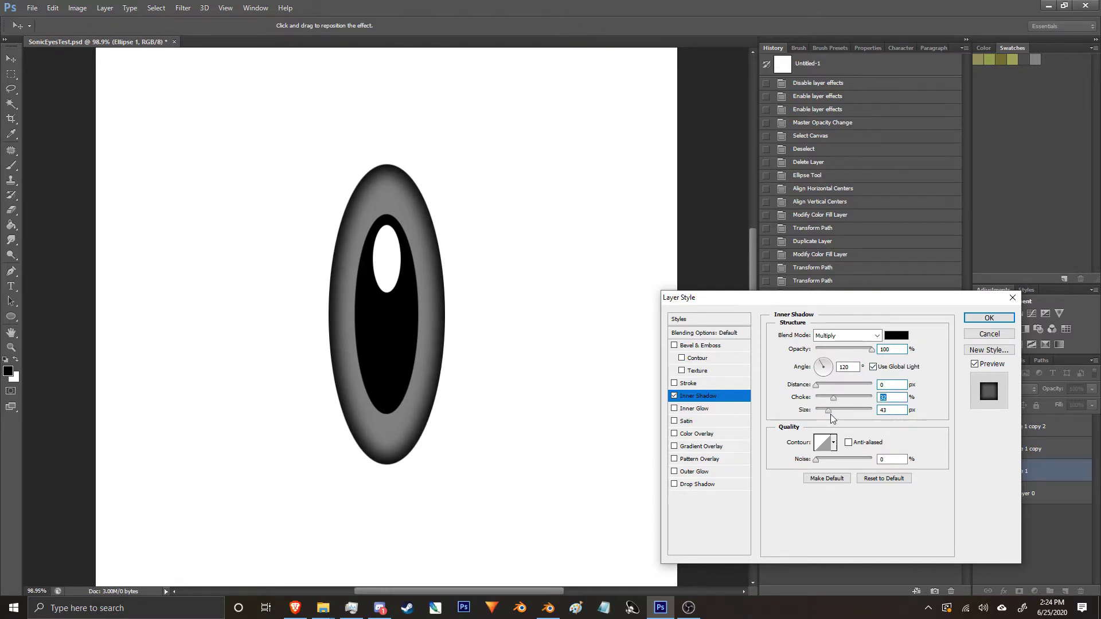
pyautogui.moveTo(831, 415); pyautogui.dragTo(827, 414)
# Add a Drop Shadow effect to the grey Ellipse 1 layer with distance 0 px, spread 26%, opacity 100% and size about 18 px.
pyautogui.click(701, 485)
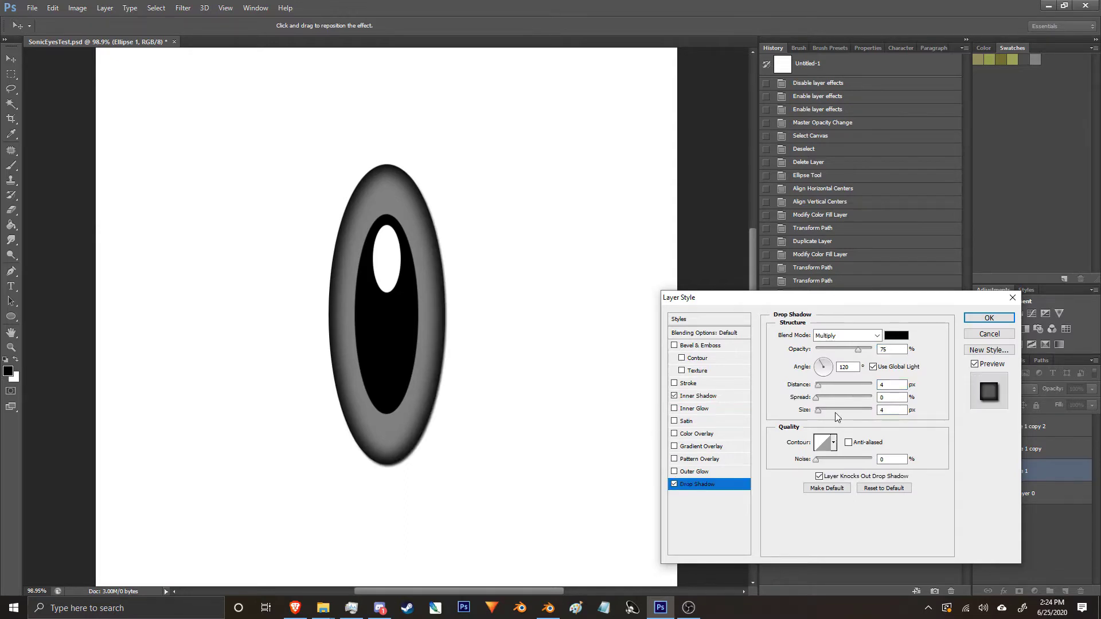
pyautogui.moveTo(818, 386)
pyautogui.mouseDown()
pyautogui.moveTo(823, 410)
pyautogui.moveTo(829, 399)
pyautogui.mouseUp()
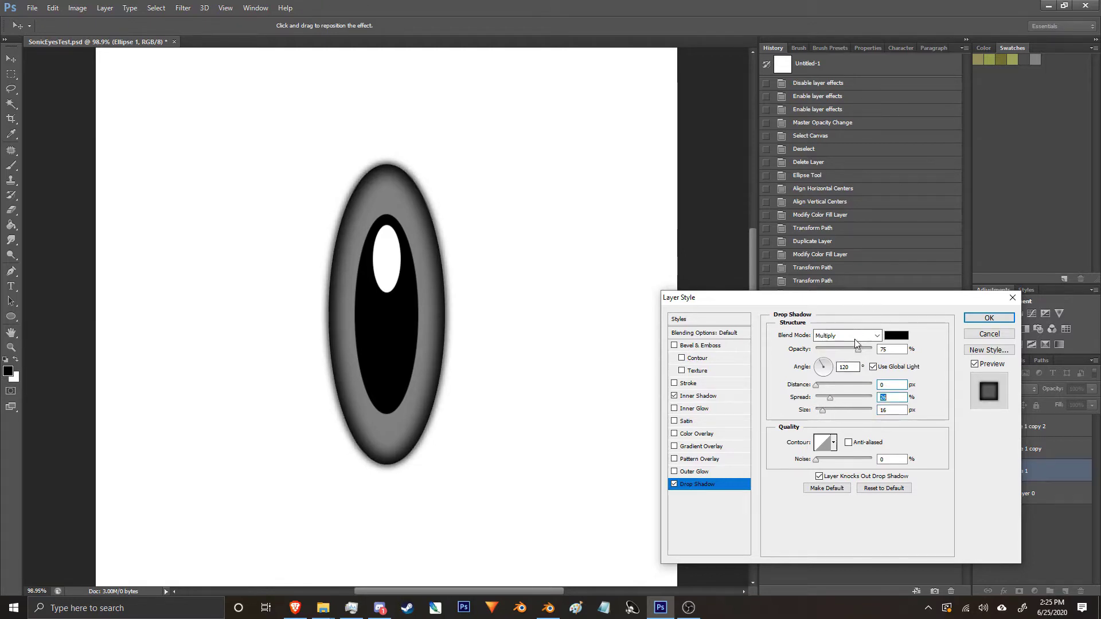
pyautogui.moveTo(859, 349); pyautogui.dragTo(875, 350)
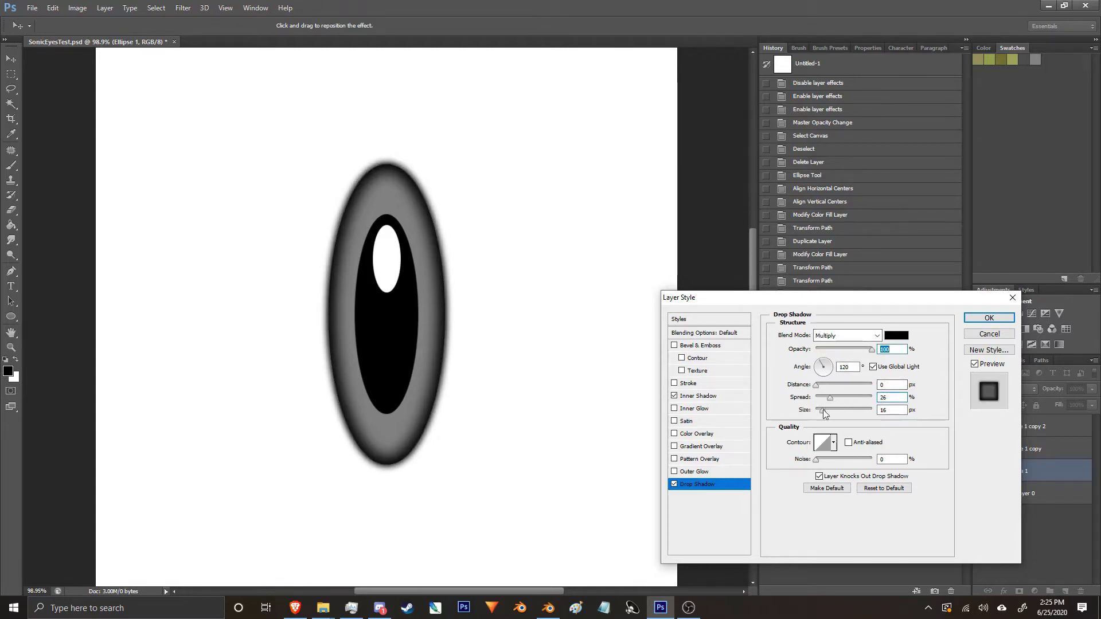
pyautogui.moveTo(823, 411); pyautogui.dragTo(824, 412)
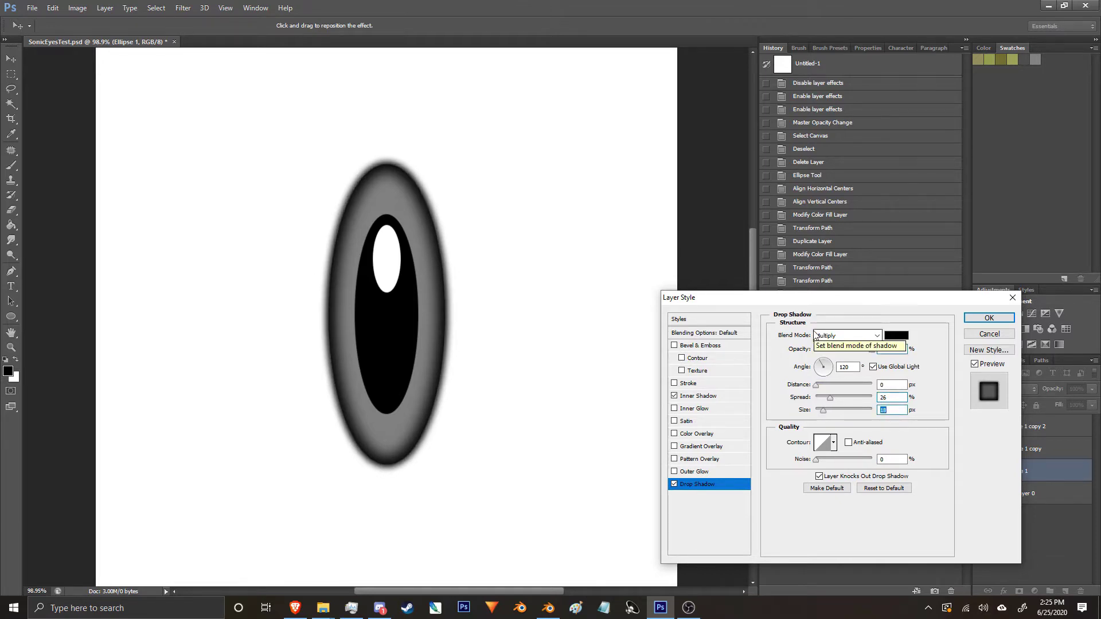
pyautogui.click(976, 317)
# Add a Drop Shadow effect to the Ellipse 1 copy pupil layer with opacity 100%, distance 0 px, spread about 47% and size 29 px.
pyautogui.click(1058, 454)
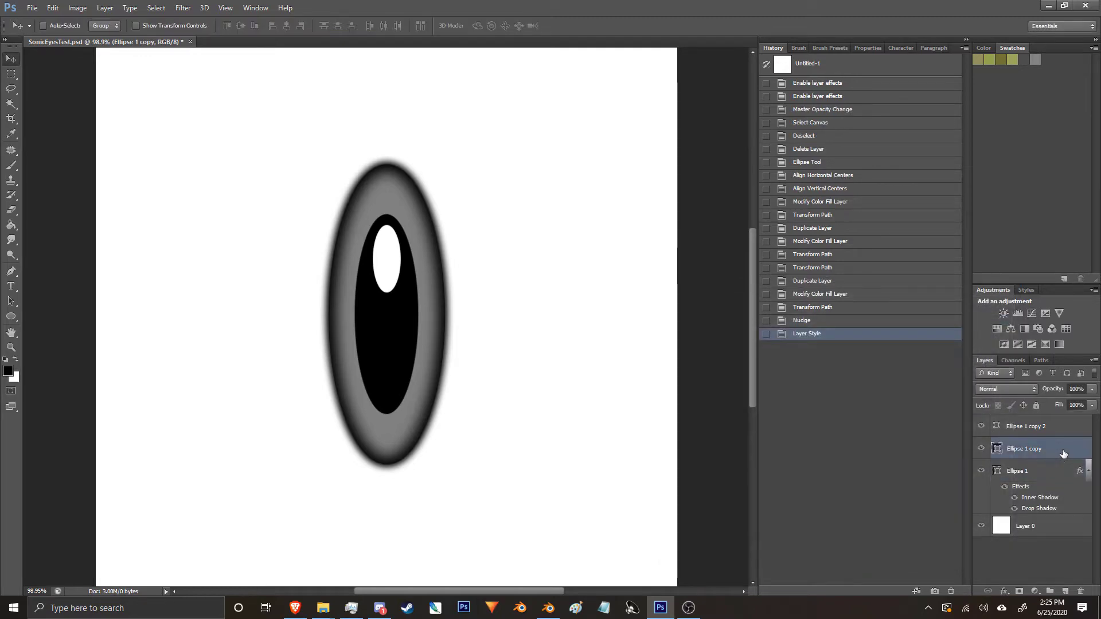
pyautogui.doubleClick(1063, 453)
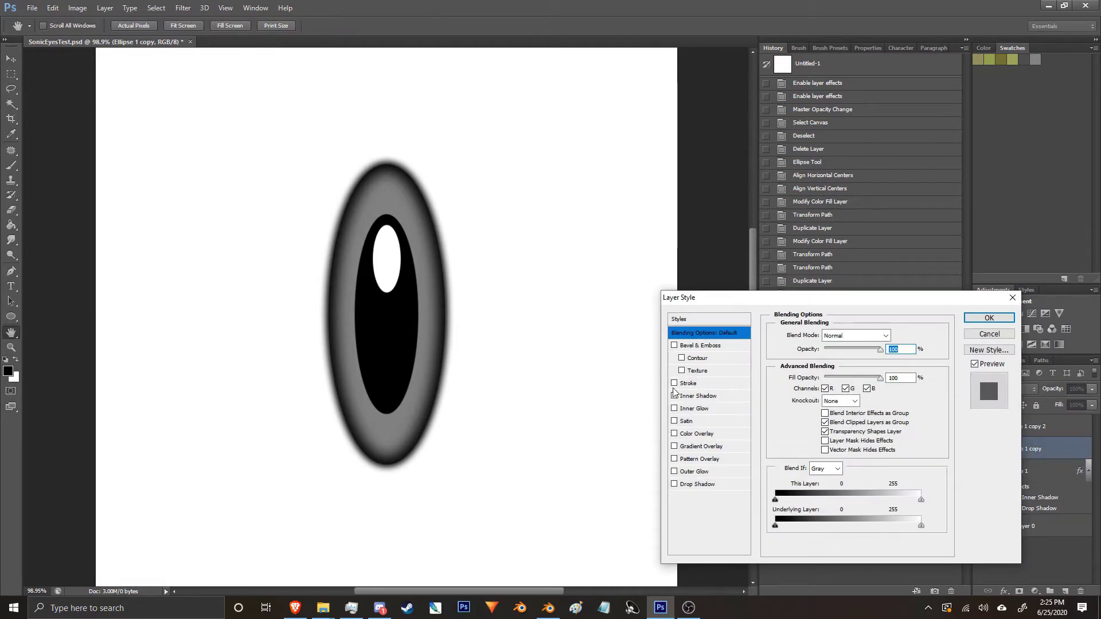
pyautogui.click(674, 485)
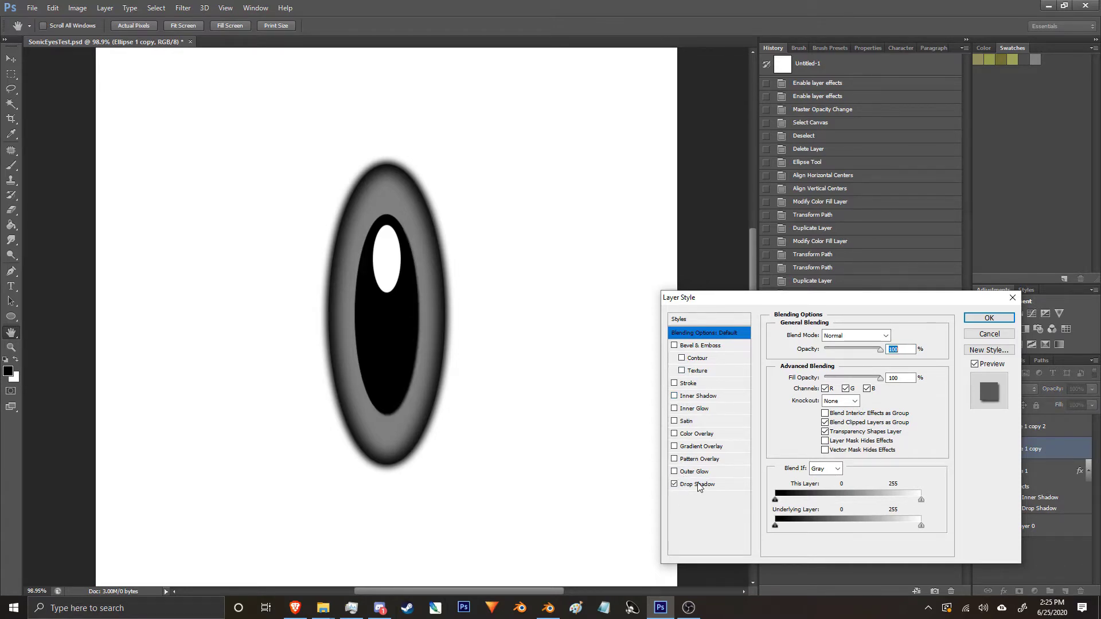
pyautogui.click(698, 484)
pyautogui.moveTo(818, 388); pyautogui.dragTo(804, 387)
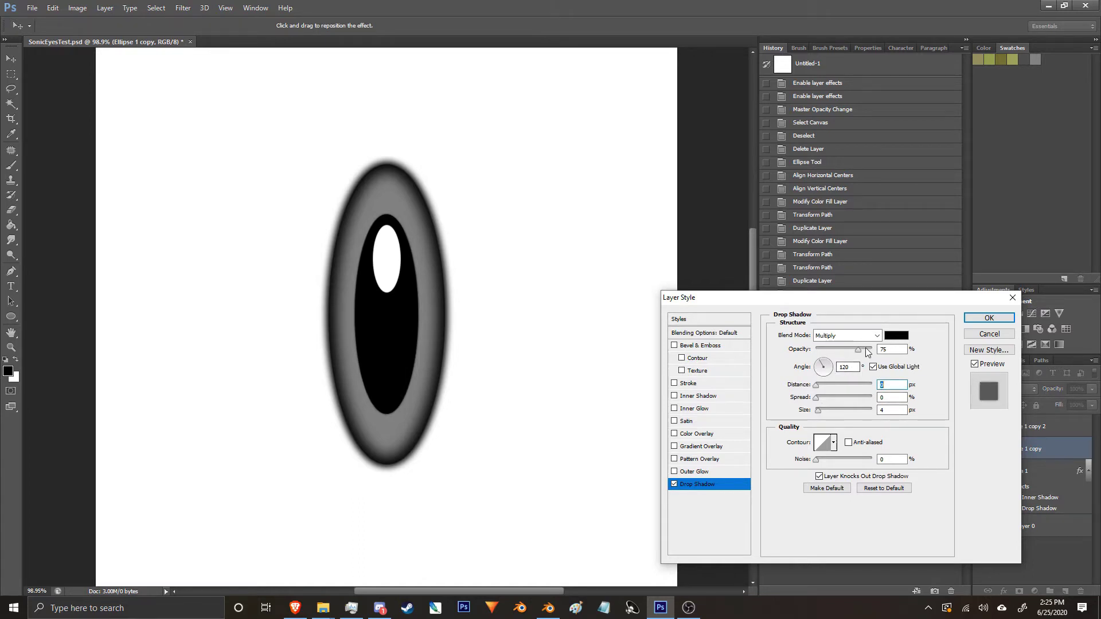
pyautogui.moveTo(866, 351); pyautogui.dragTo(873, 351)
pyautogui.moveTo(832, 414)
pyautogui.mouseDown()
pyautogui.moveTo(820, 406)
pyautogui.moveTo(827, 398)
pyautogui.moveTo(829, 413)
pyautogui.moveTo(829, 397)
pyautogui.moveTo(844, 401)
pyautogui.mouseUp()
pyautogui.click(827, 412)
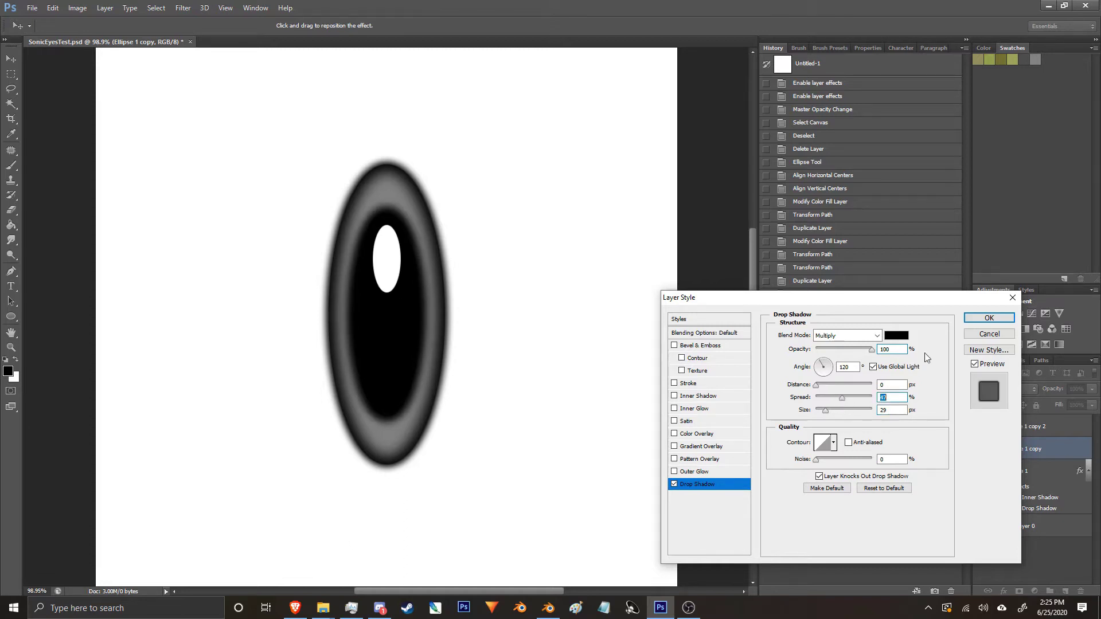
pyautogui.click(982, 319)
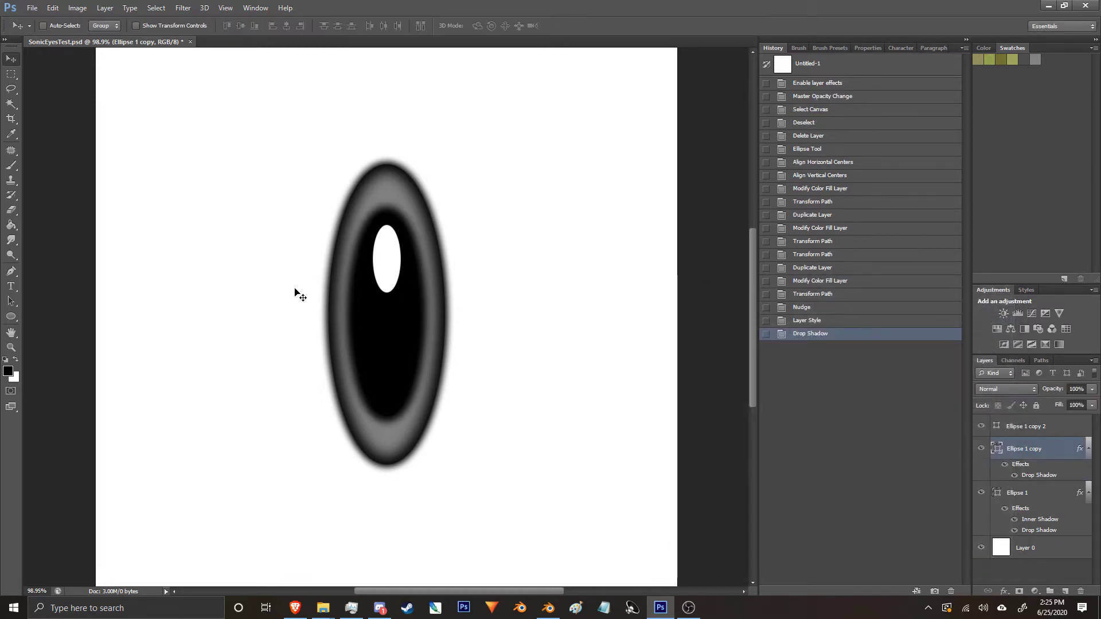
# Try narrowing the pupil ellipse's path to about 82% width around its centre, and revert the transform.
pyautogui.click(11, 74)
pyautogui.rightClick(353, 315)
pyautogui.click(409, 414)
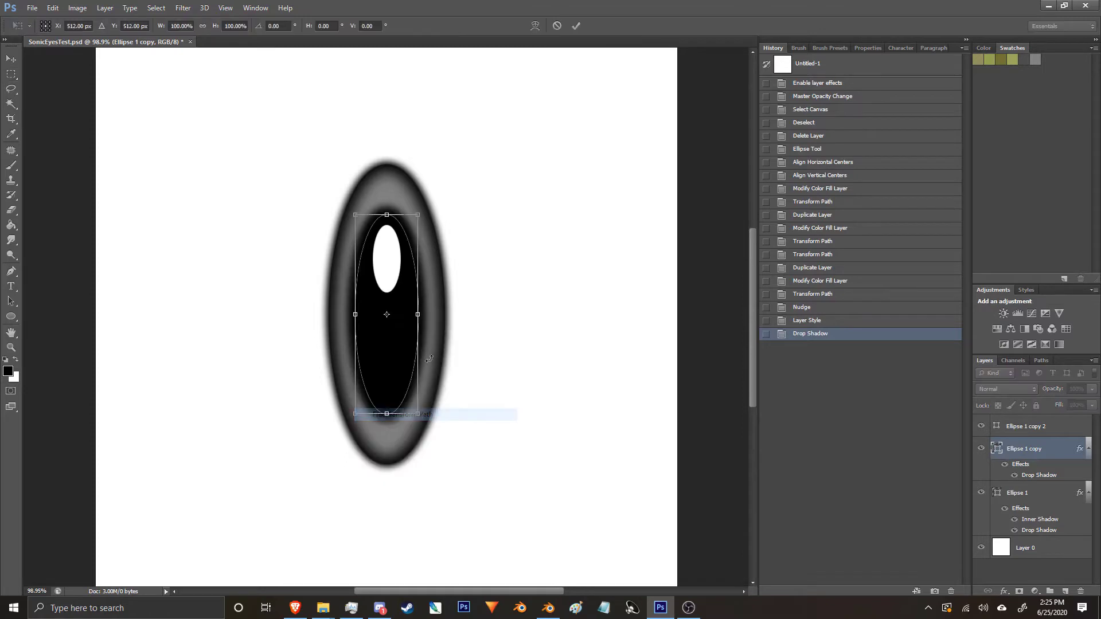
pyautogui.keyDown('alt'); pyautogui.moveTo(418, 315); pyautogui.dragTo(413, 313); pyautogui.keyUp('alt')
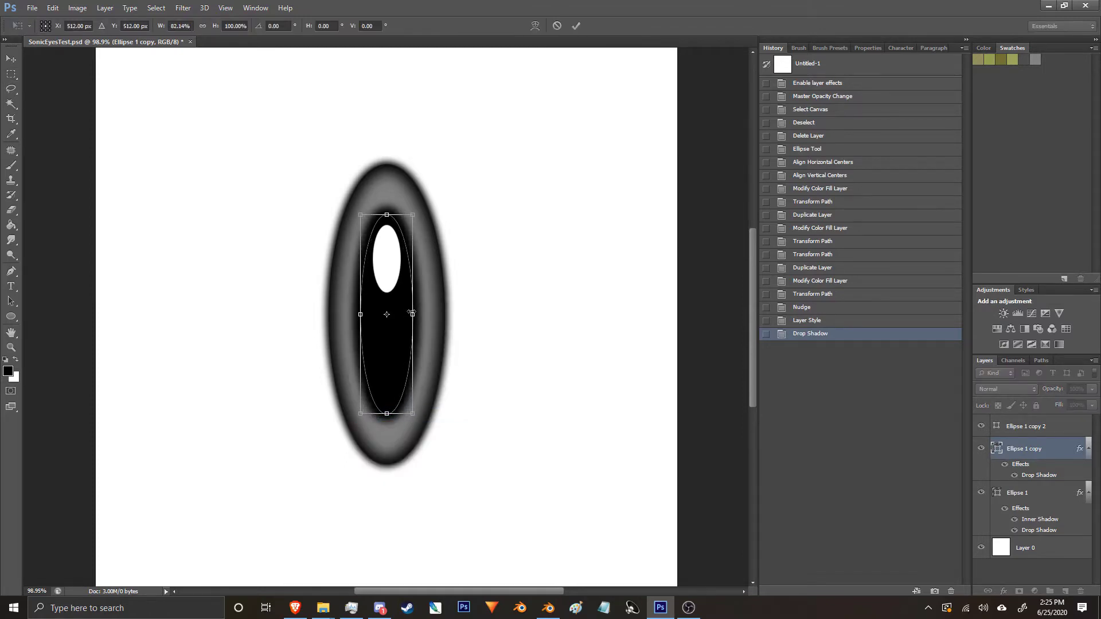
pyautogui.click(11, 74)
pyautogui.click(492, 229)
pyautogui.keyDown('alt'); pyautogui.scroll(-4, 293, 270); pyautogui.keyUp('alt')
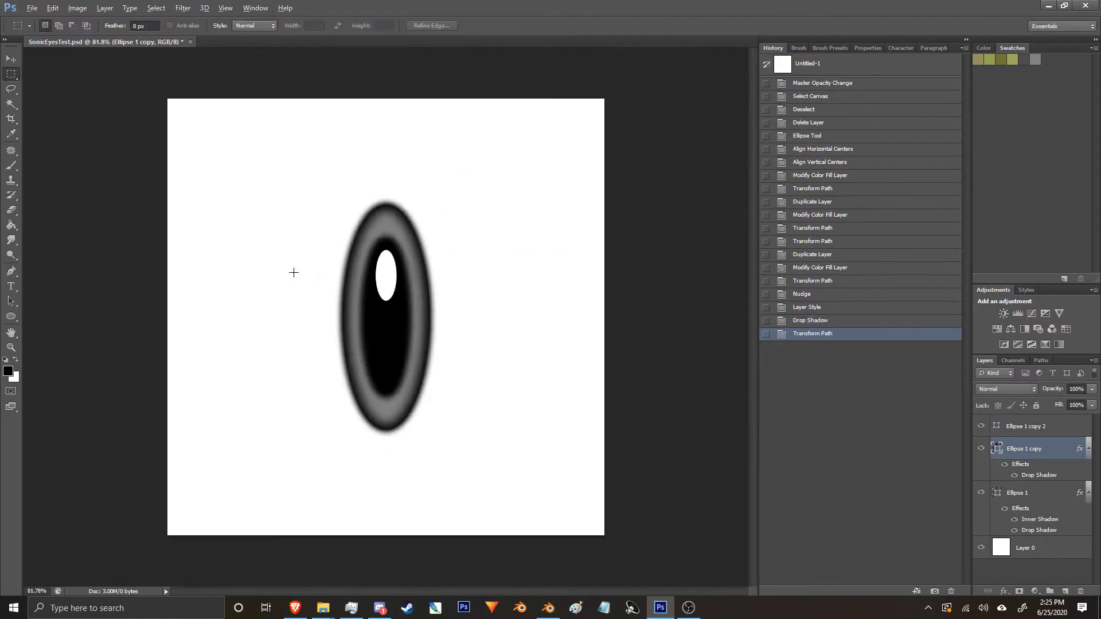
pyautogui.keyDown('alt'); pyautogui.scroll(1, 414, 305); pyautogui.keyUp('alt')
pyautogui.click(826, 321)
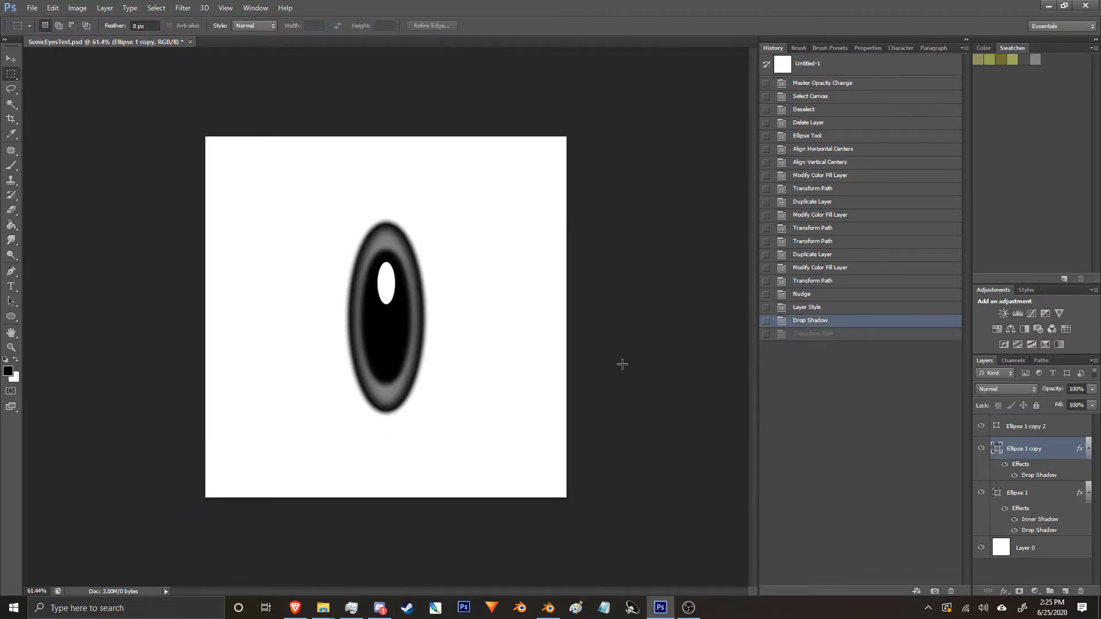
# Scale the pupil ellipse's path to about 86% width and 96% height around its centre.
pyautogui.keyDown('alt'); pyautogui.scroll(8, 401, 320); pyautogui.keyUp('alt')
pyautogui.rightClick(379, 355)
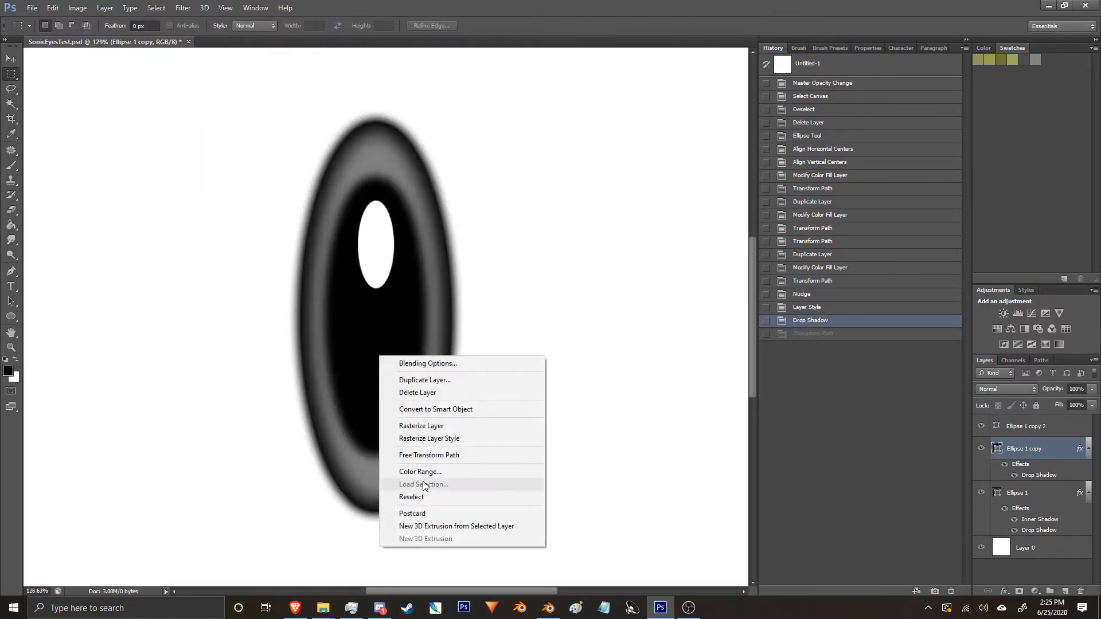
pyautogui.click(425, 455)
pyautogui.keyDown('alt'); pyautogui.moveTo(417, 316); pyautogui.dragTo(411, 316); pyautogui.keyUp('alt')
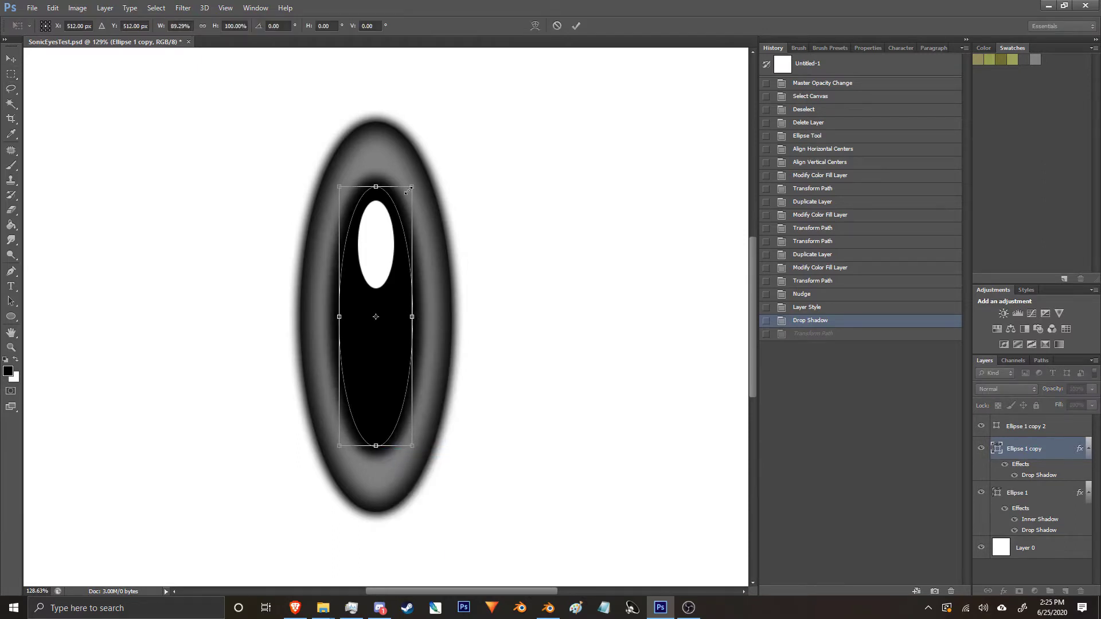
pyautogui.moveTo(407, 193)
pyautogui.keyDown('alt'); pyautogui.keyDown('shift'); pyautogui.mouseDown()
pyautogui.moveTo(418, 189)
pyautogui.moveTo(407, 193)
pyautogui.mouseUp(); pyautogui.keyUp('shift'); pyautogui.keyUp('alt')
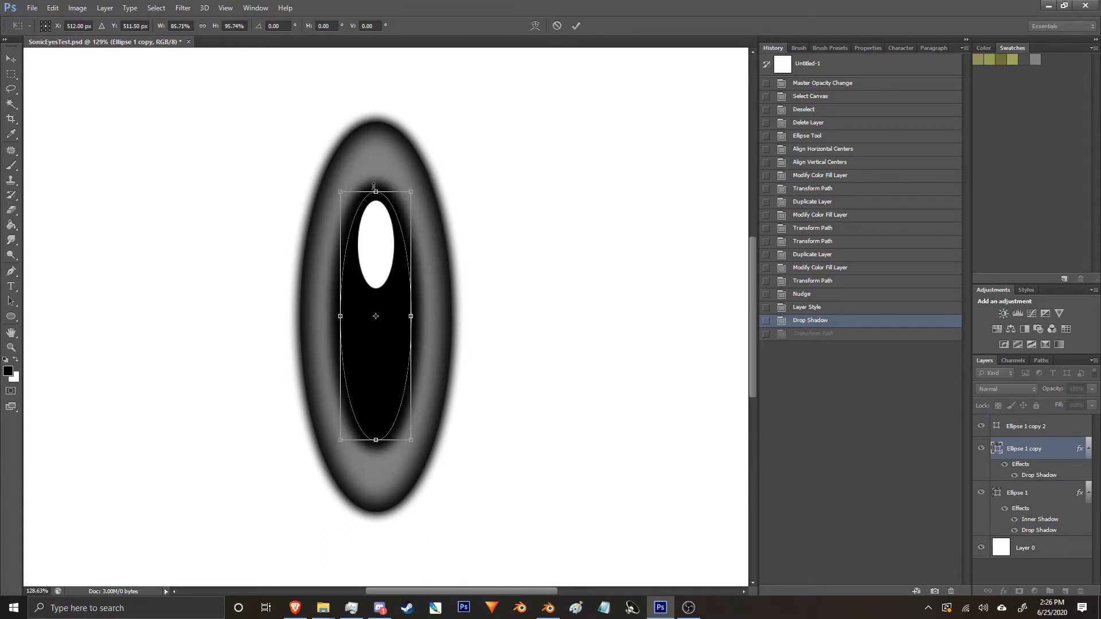
pyautogui.click(11, 74)
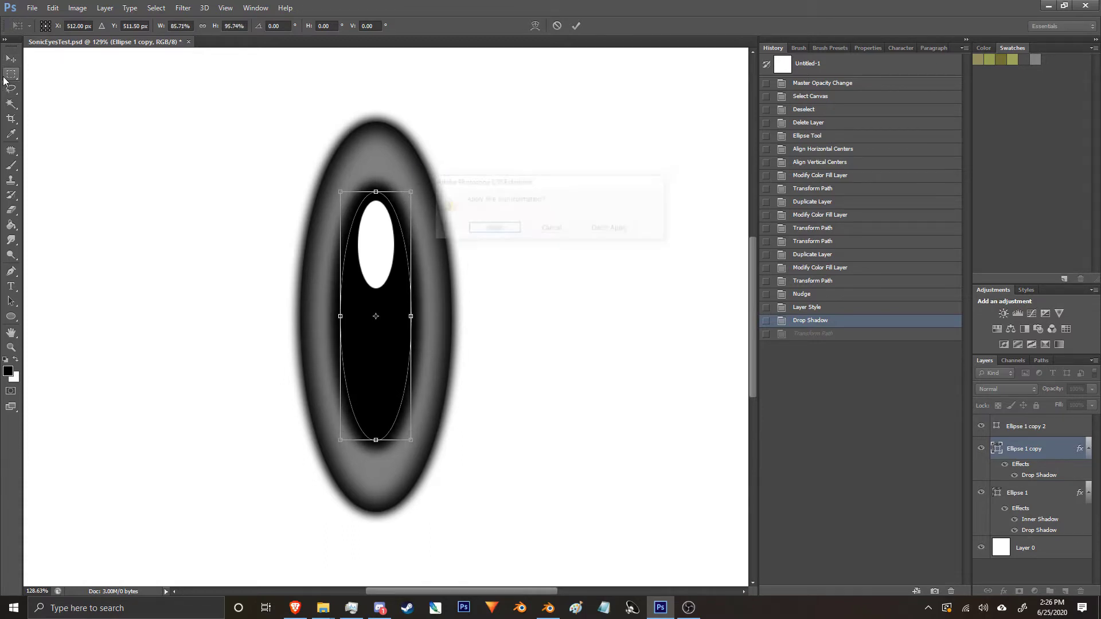
pyautogui.click(493, 229)
pyautogui.keyDown('alt'); pyautogui.scroll(-5, 528, 273); pyautogui.keyUp('alt')
pyautogui.keyDown('alt'); pyautogui.scroll(-2, 350, 276); pyautogui.keyUp('alt')
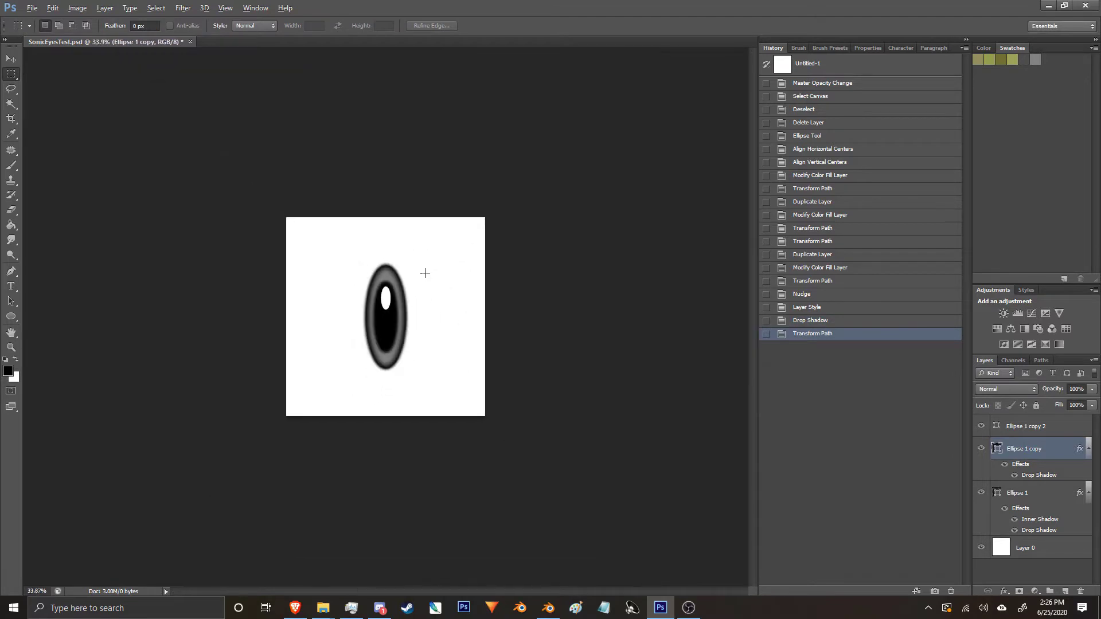
pyautogui.keyDown('alt'); pyautogui.scroll(4, 425, 273); pyautogui.keyUp('alt')
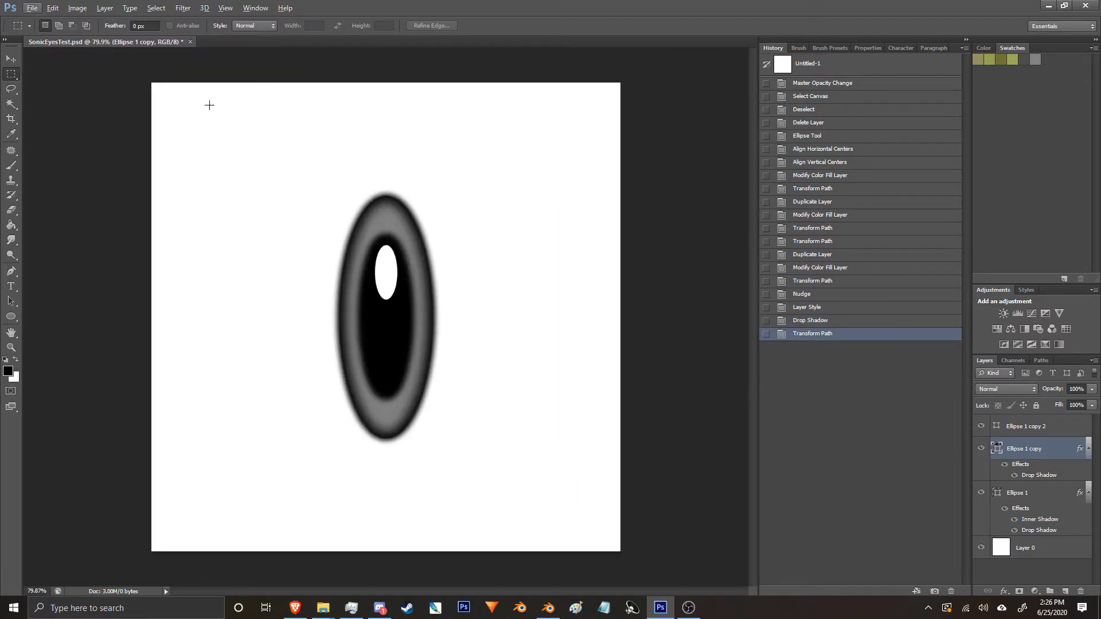
# Create a new blank square document with a white background.
pyautogui.click(33, 8)
pyautogui.click(40, 19)
pyautogui.click(660, 159)
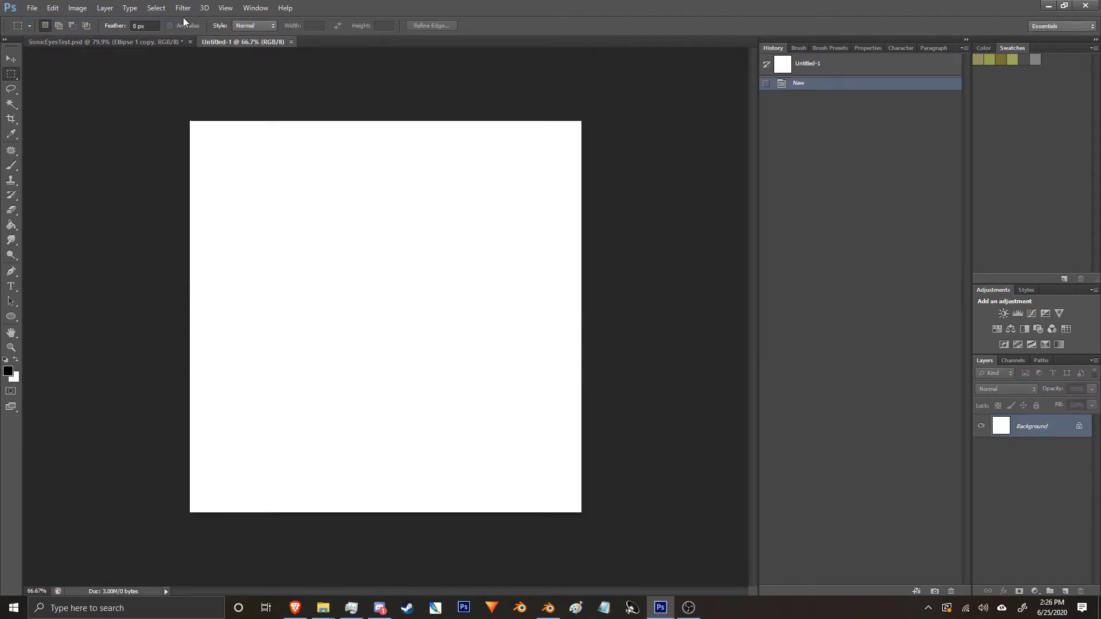
# Return to the SonicEyesTest document, switch to Blender and examine the finished purple irises on the character model up close.
pyautogui.click(115, 42)
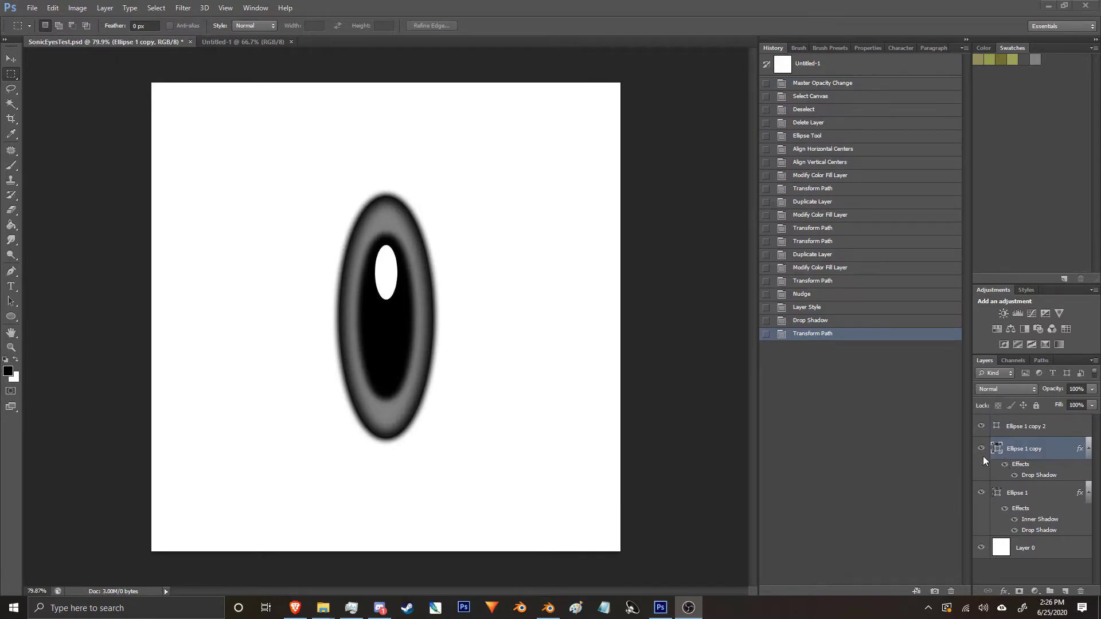
pyautogui.click(655, 401)
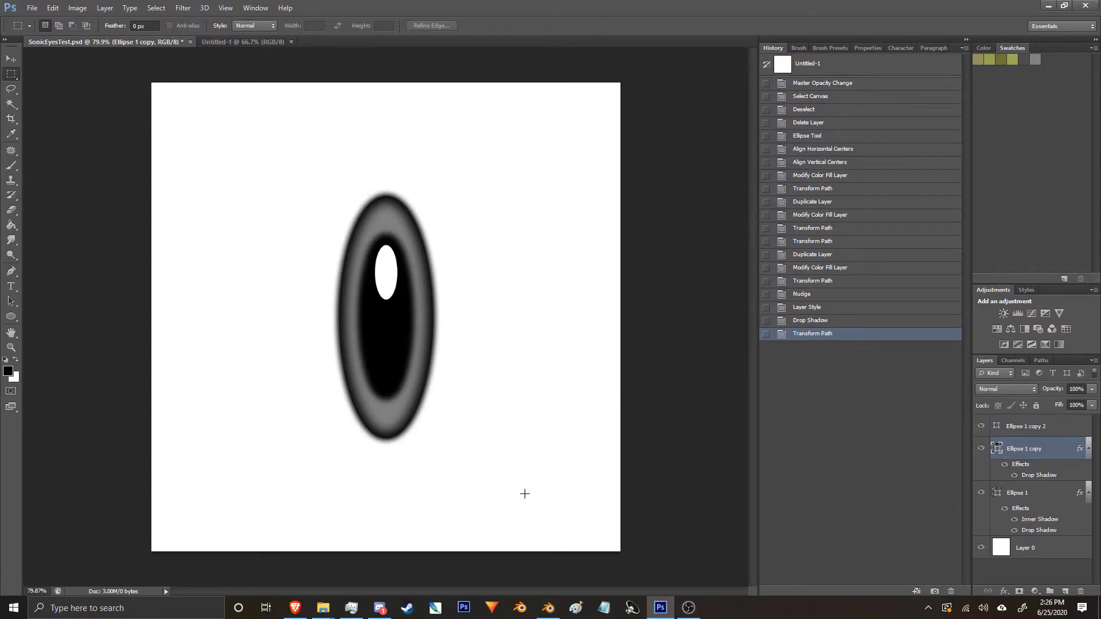
pyautogui.click(548, 607)
pyautogui.moveTo(503, 432); pyautogui.dragTo(569, 315, button='middle')
pyautogui.scroll(5, 538, 323)
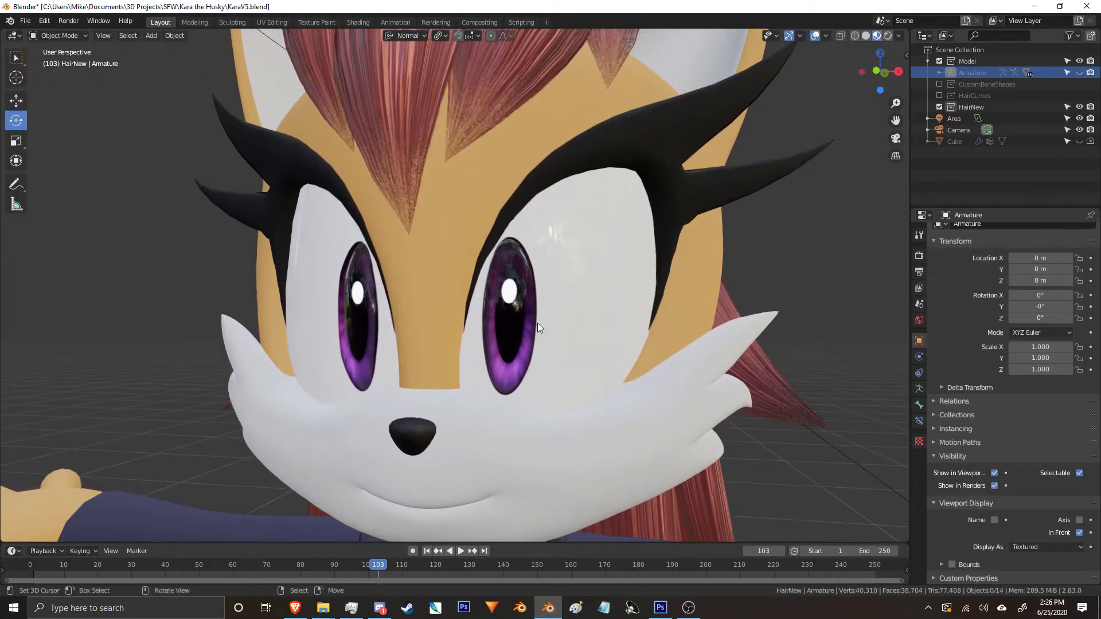
pyautogui.scroll(2, 518, 360)
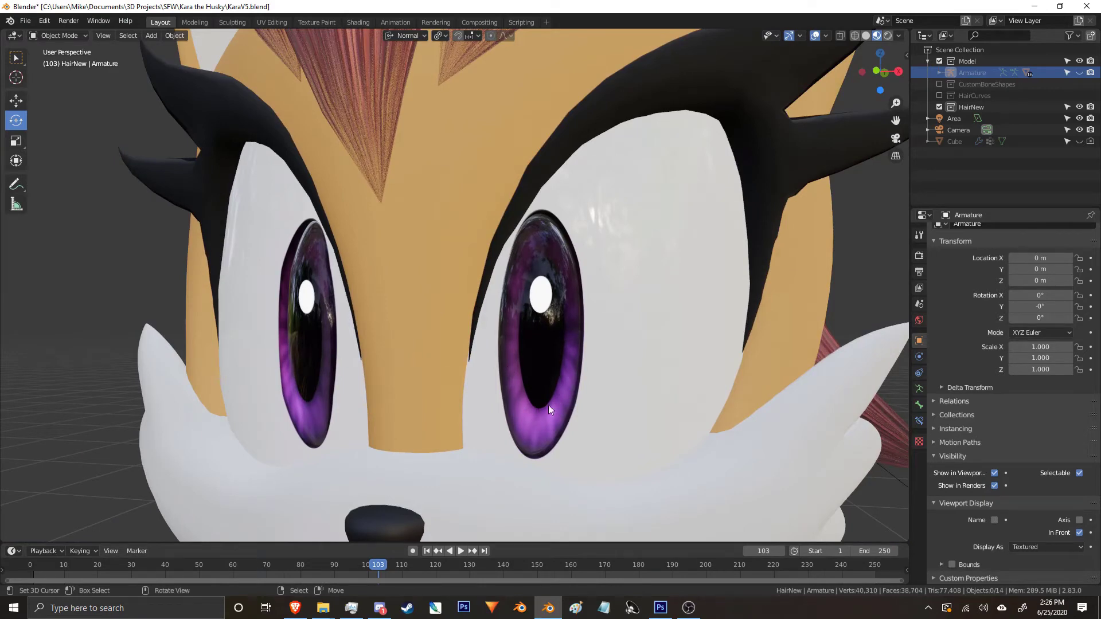
# Switch back to Photoshop and apply the Fibers filter to the blank document with variance 16 and strength 4.
pyautogui.click(659, 609)
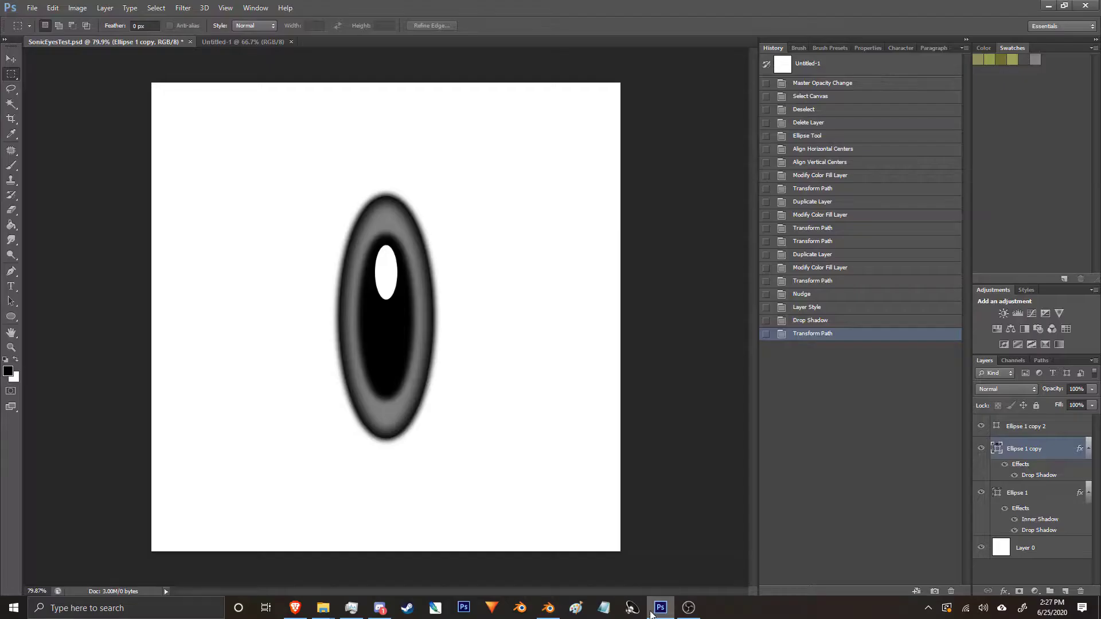
pyautogui.click(225, 42)
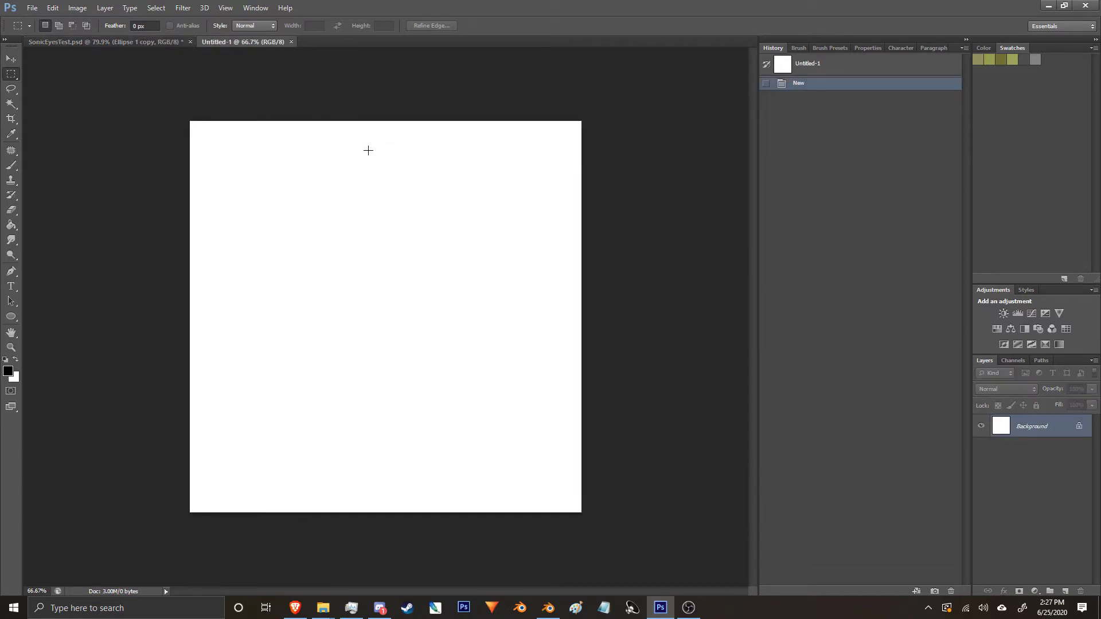
pyautogui.click(183, 8)
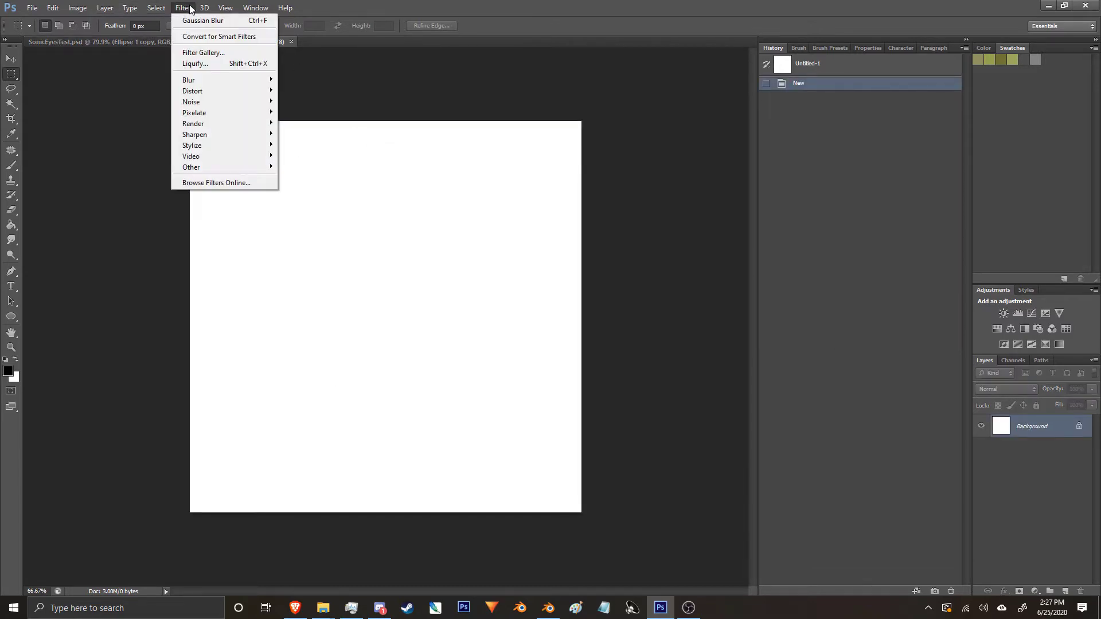
pyautogui.moveTo(198, 125)
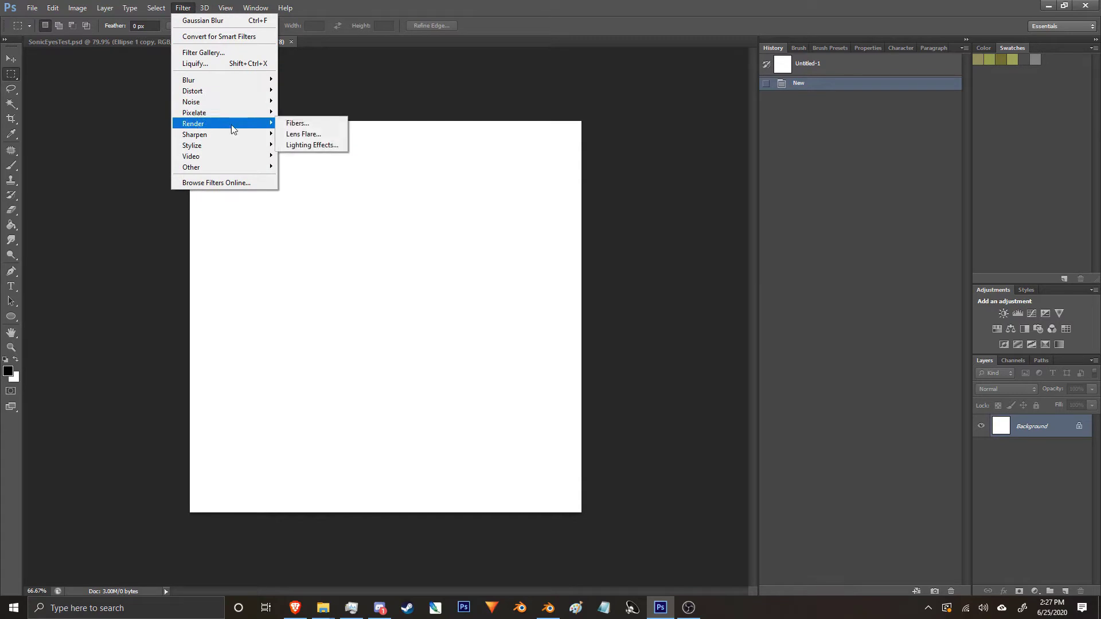
pyautogui.click(296, 124)
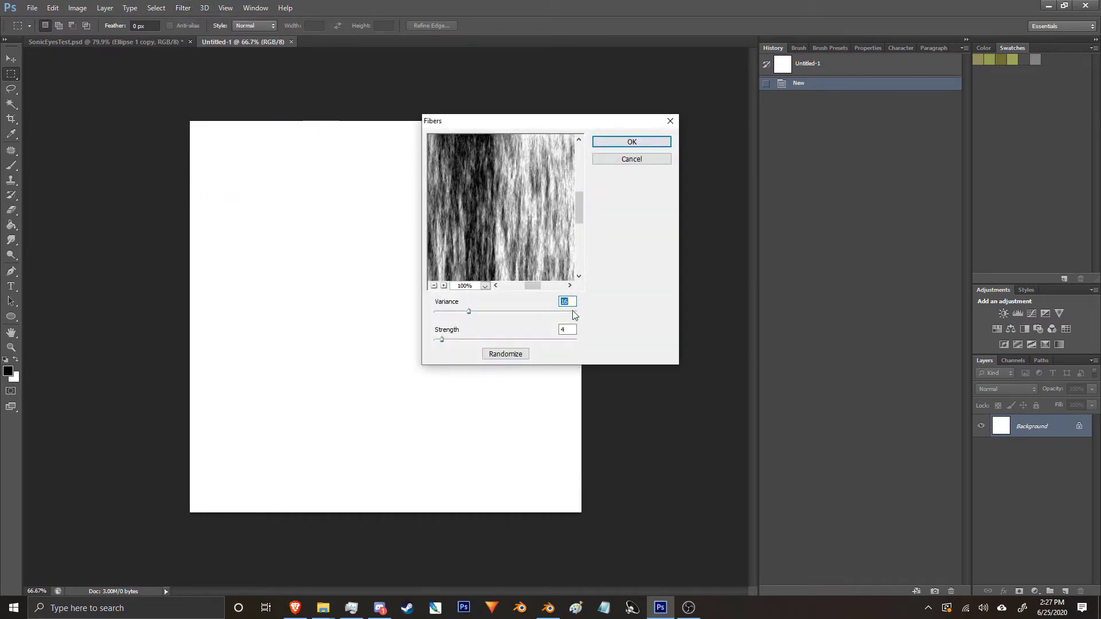
pyautogui.click(631, 142)
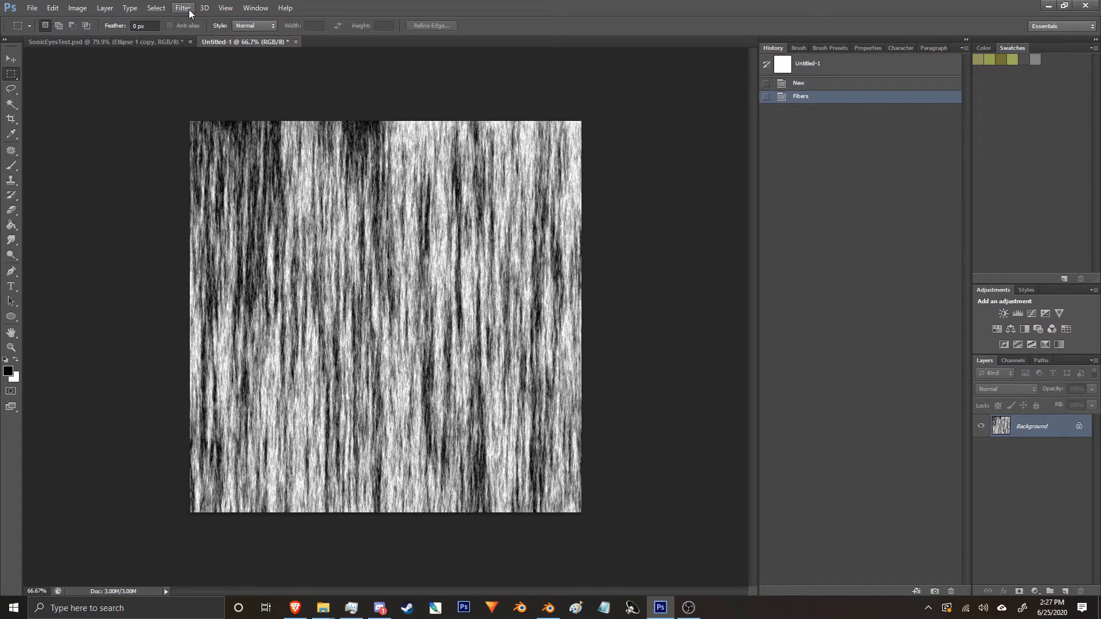
# Distort the fibers texture with the Polar Coordinates filter using the Rectangular to Polar option.
pyautogui.click(184, 8)
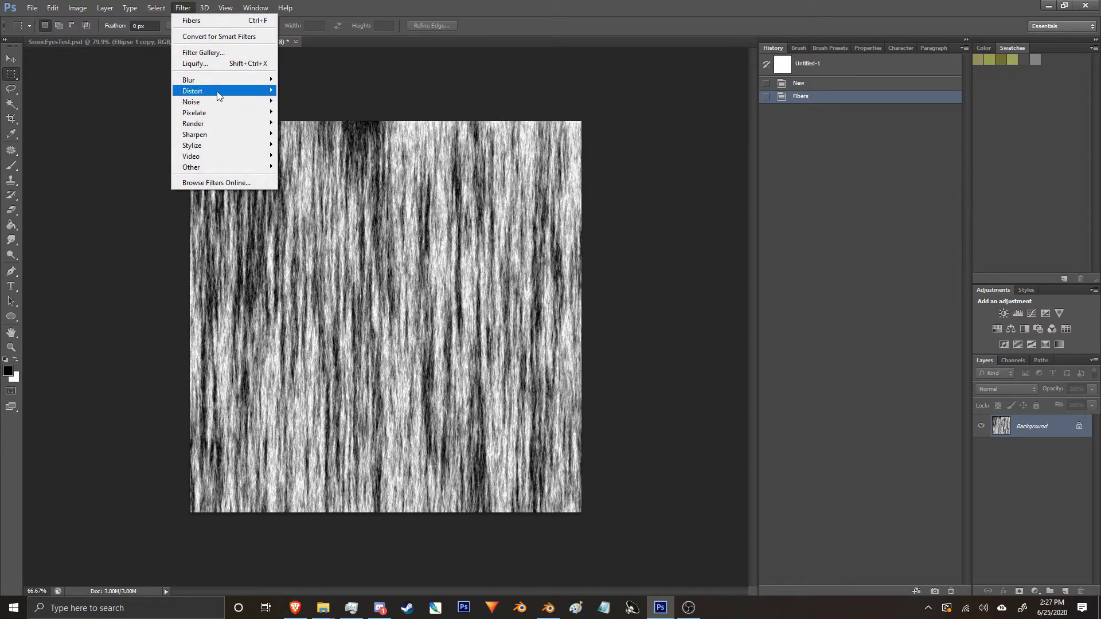
pyautogui.moveTo(219, 93)
pyautogui.click(315, 113)
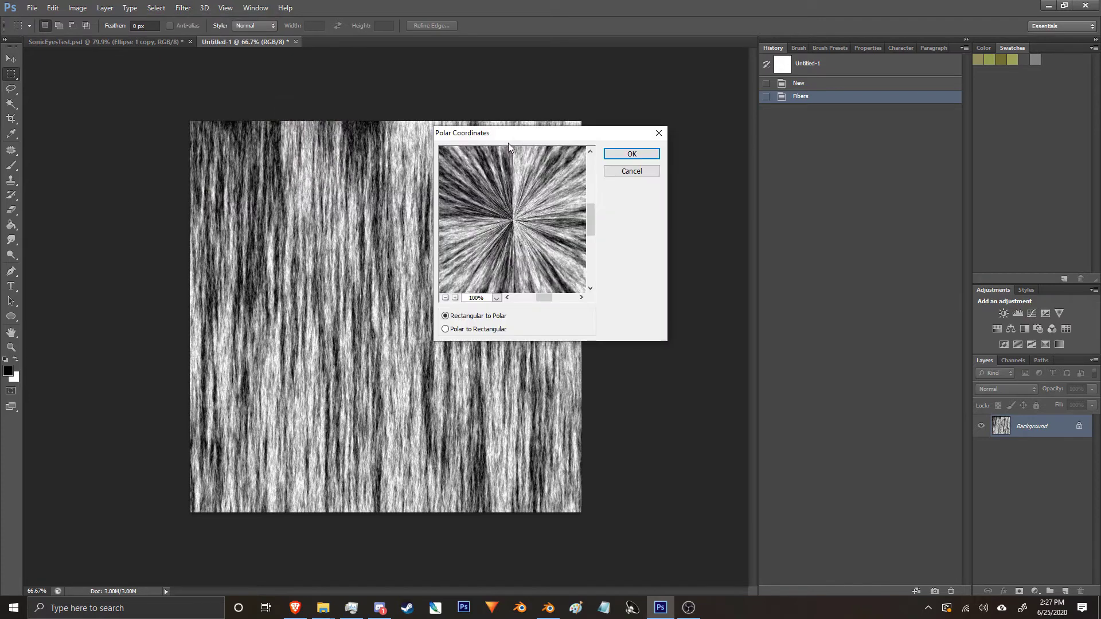
pyautogui.click(626, 153)
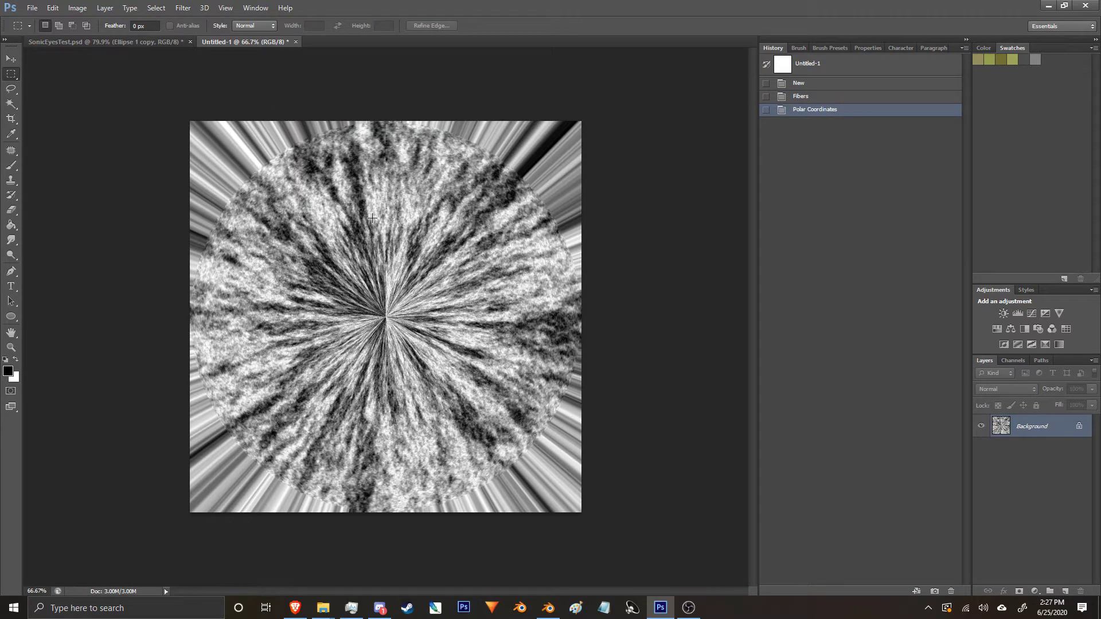
# Soften the polar fibers texture with a Gaussian Blur of 2.0 pixels radius.
pyautogui.click(183, 8)
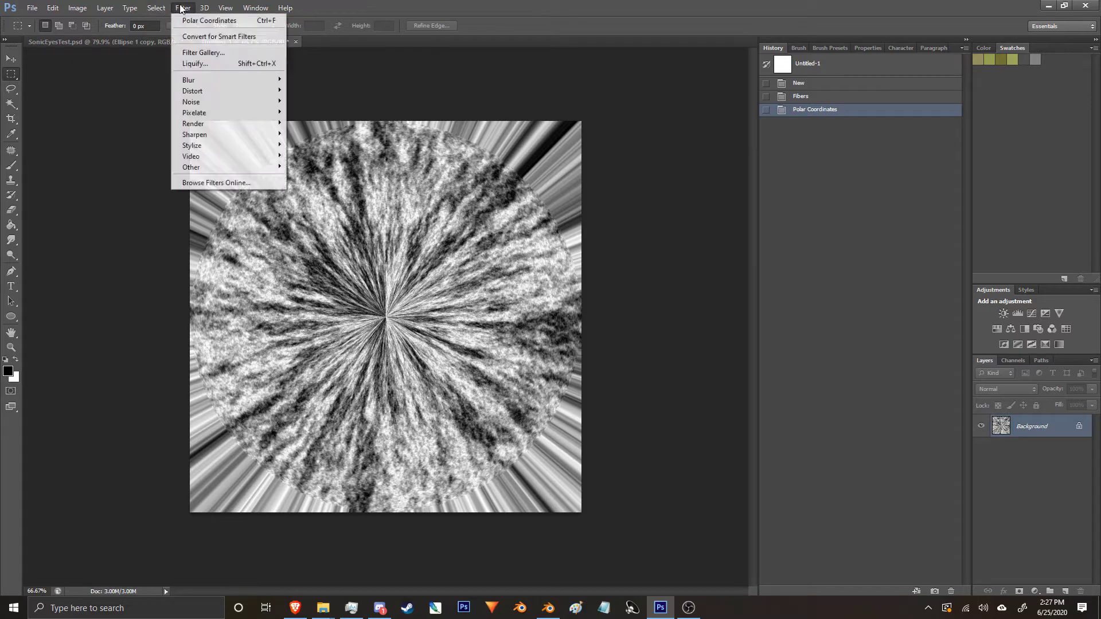
pyautogui.moveTo(201, 80)
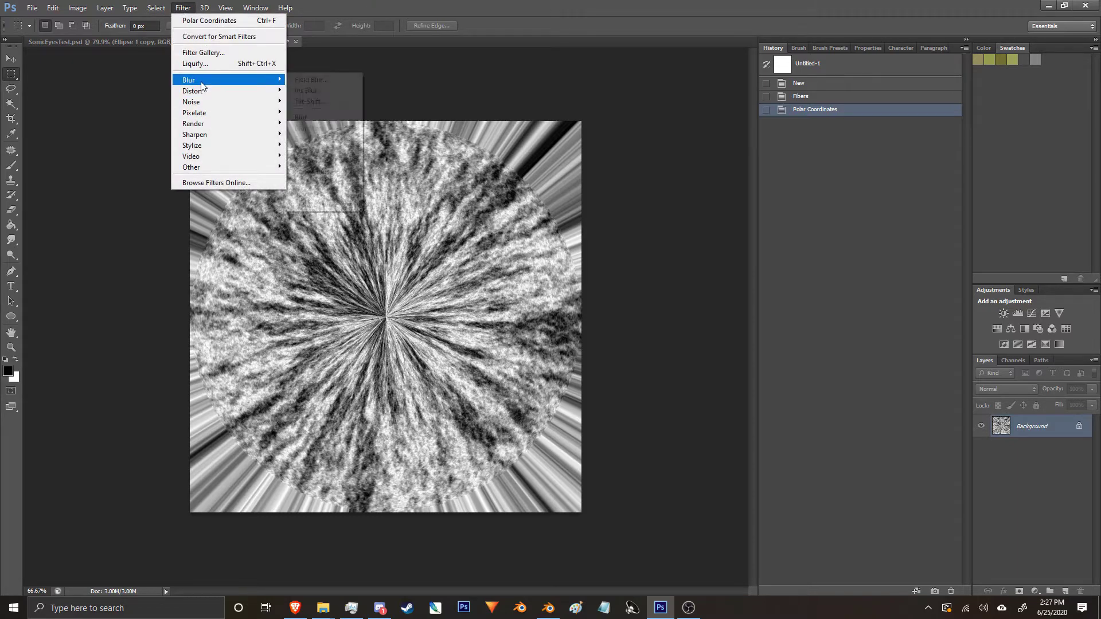
pyautogui.click(320, 150)
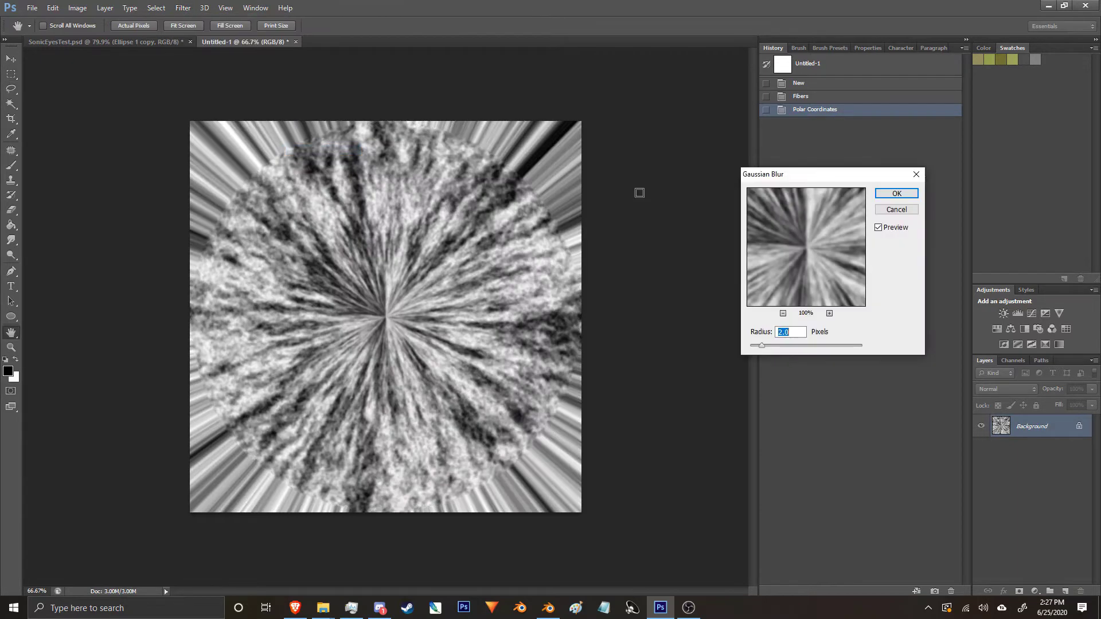
pyautogui.click(899, 194)
# Apply a Radial Blur to the fibers texture using the Zoom method at Good quality.
pyautogui.click(183, 8)
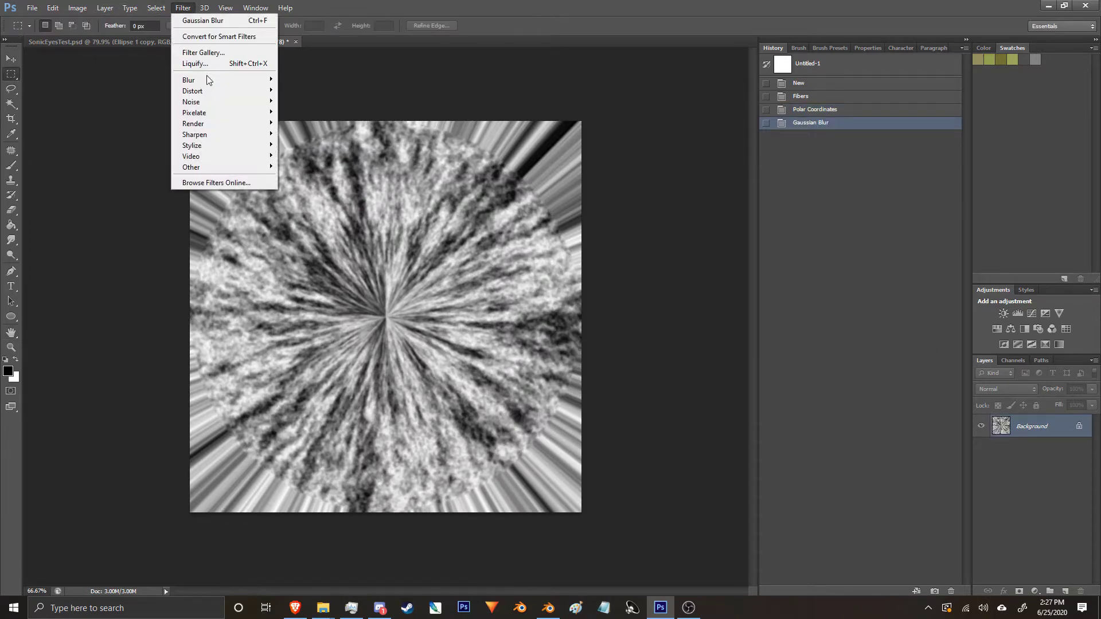
pyautogui.moveTo(239, 84)
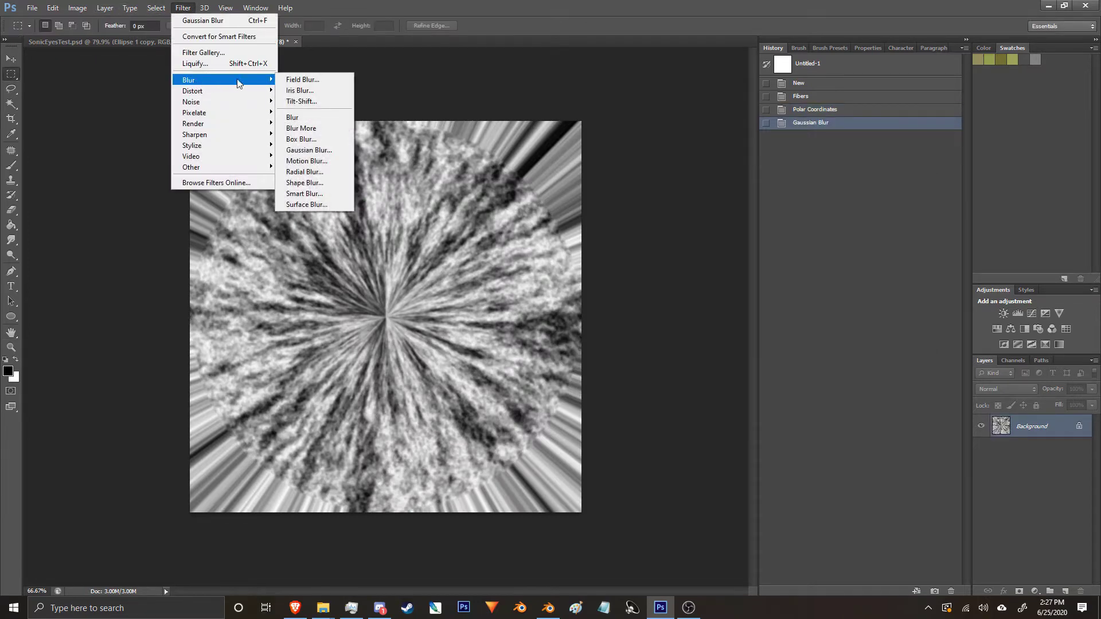
pyautogui.click(304, 172)
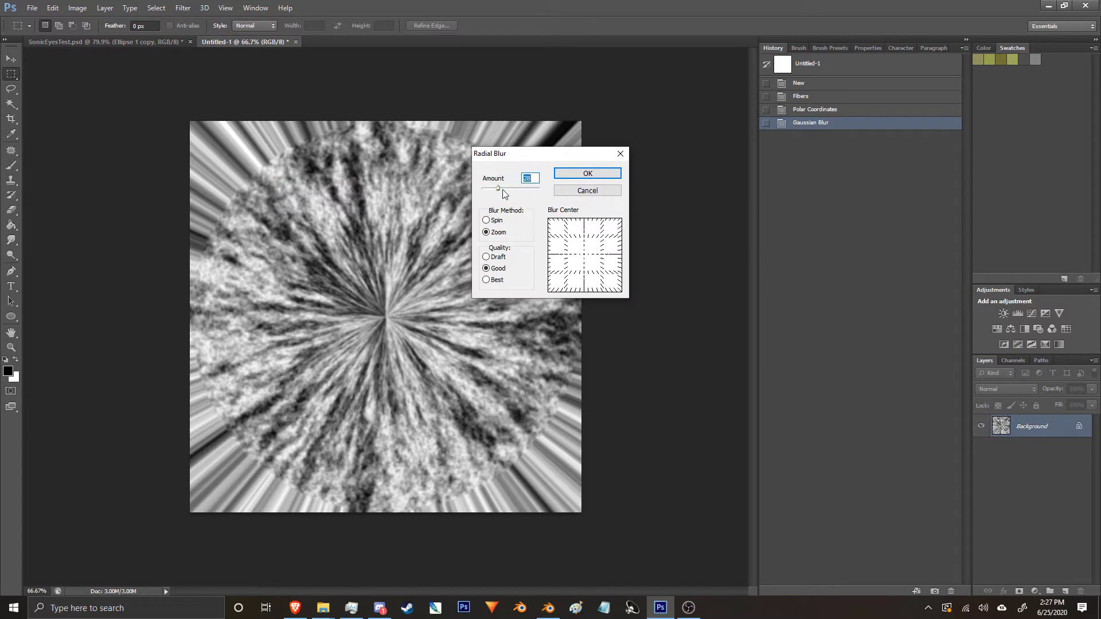
pyautogui.click(497, 236)
pyautogui.click(571, 173)
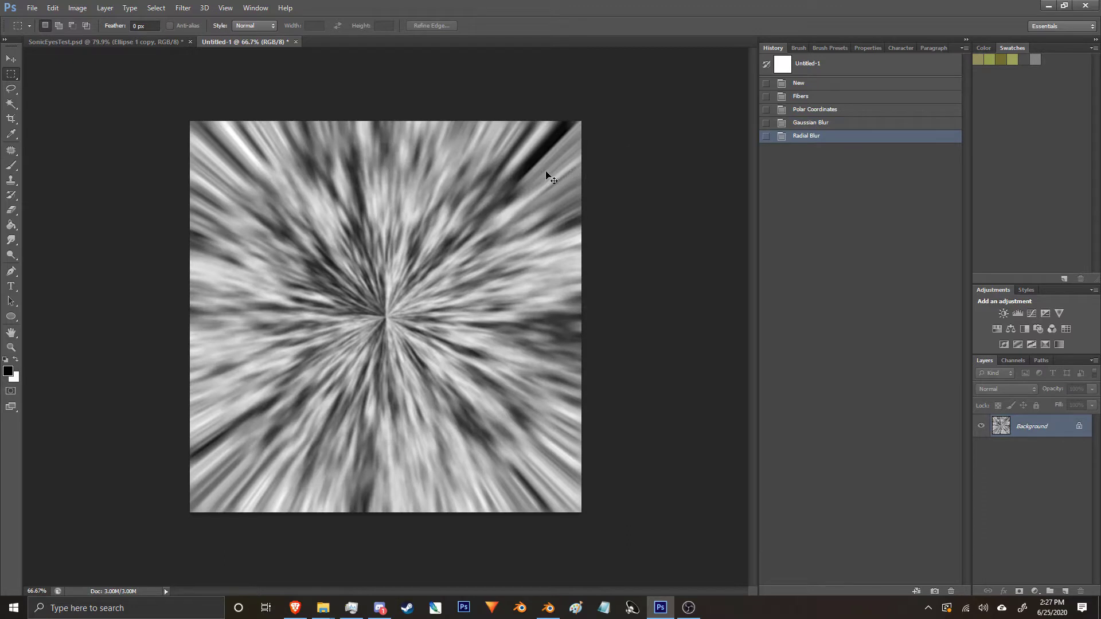
# Copy the entire radial fiber texture and paste it into the SonicEyesTest document as a new layer.
pyautogui.hotkey('ctrl', 'a')
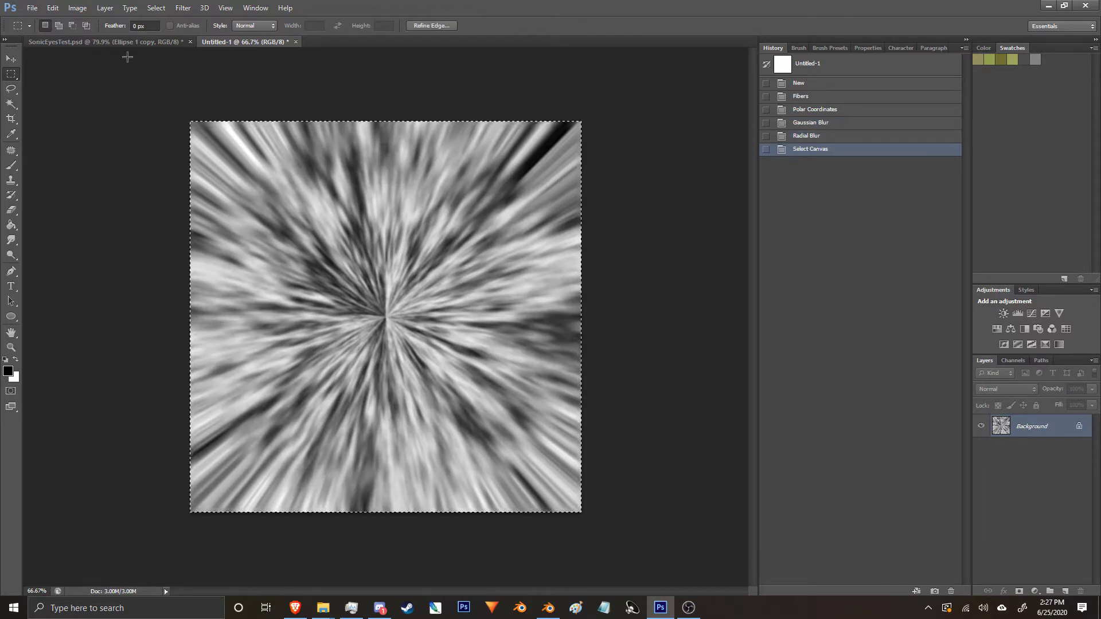
pyautogui.click(140, 43)
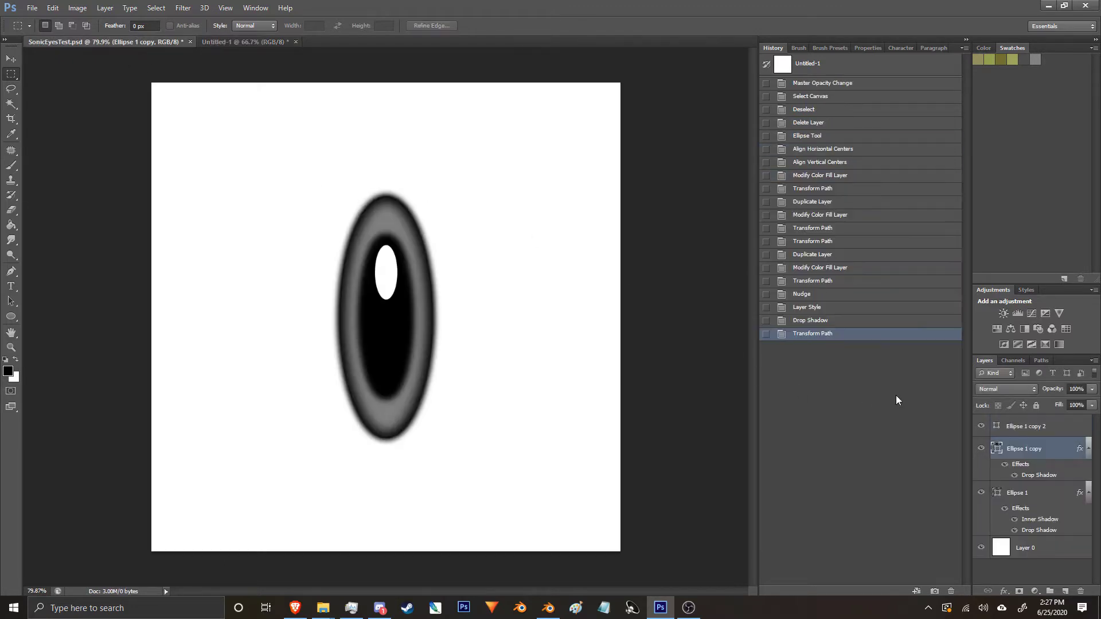
pyautogui.hotkey('ctrl', 'v')
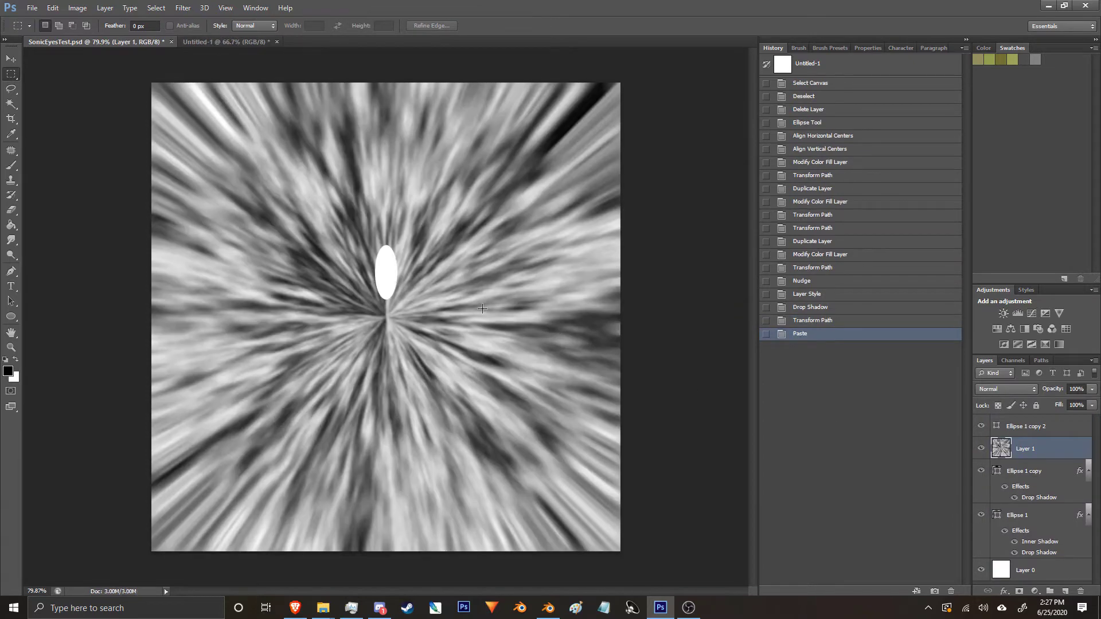
# Free-transform the pasted texture to about 20% width and 52% height so it covers the iris ellipse, and apply the transformation.
pyautogui.rightClick(484, 312)
pyautogui.click(545, 409)
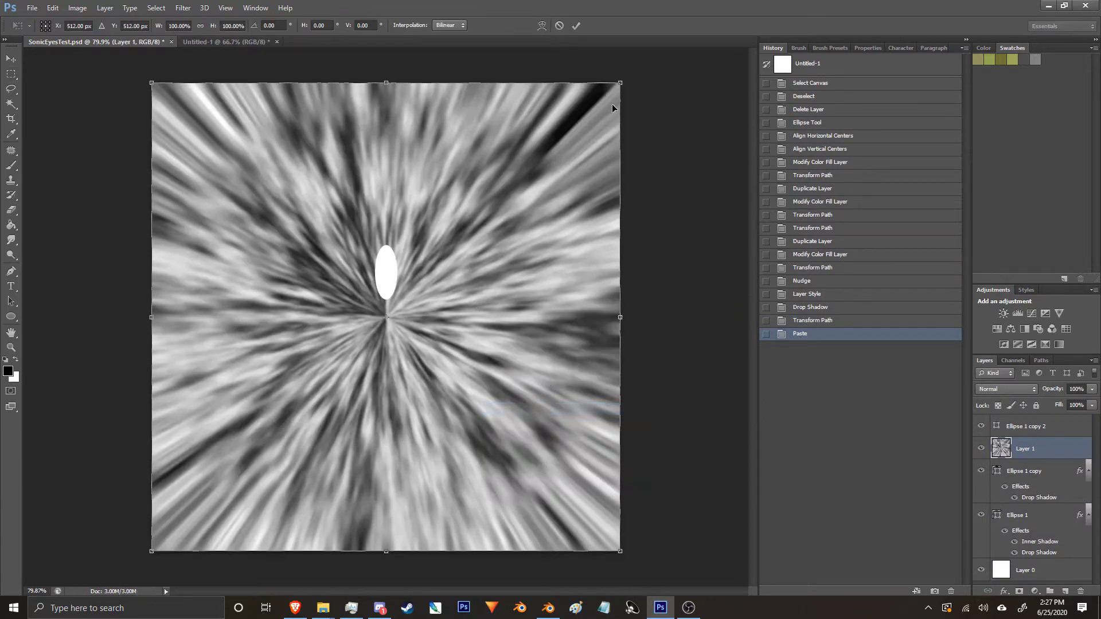
pyautogui.moveTo(623, 82); pyautogui.dragTo(463, 196)
pyautogui.moveTo(457, 373); pyautogui.dragTo(432, 373)
pyautogui.moveTo(157, 377); pyautogui.dragTo(337, 365)
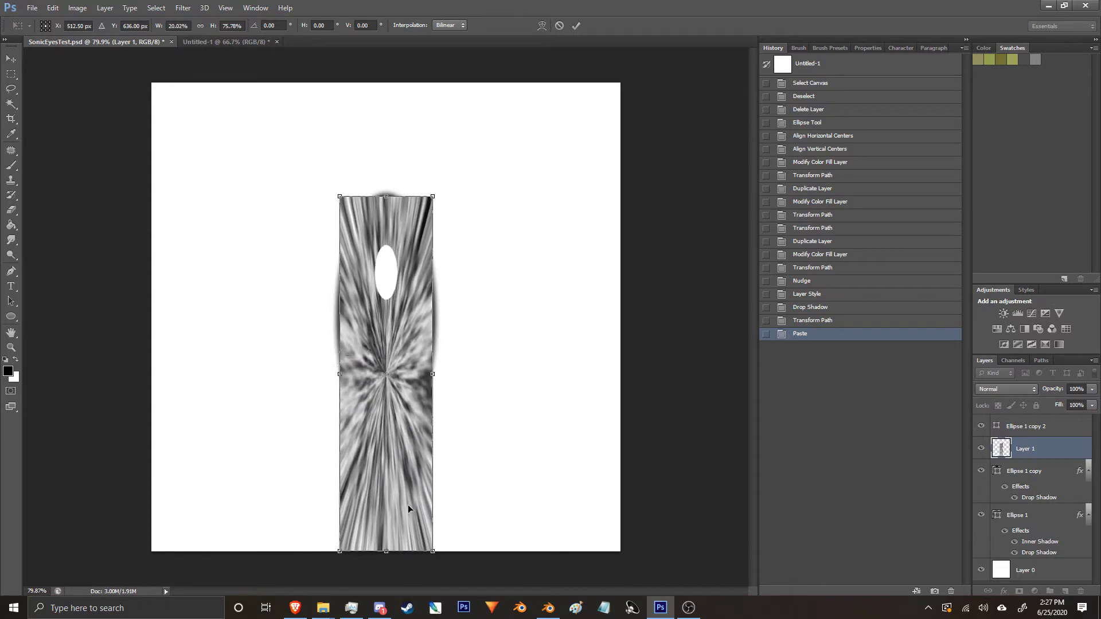
pyautogui.moveTo(387, 550); pyautogui.dragTo(394, 433)
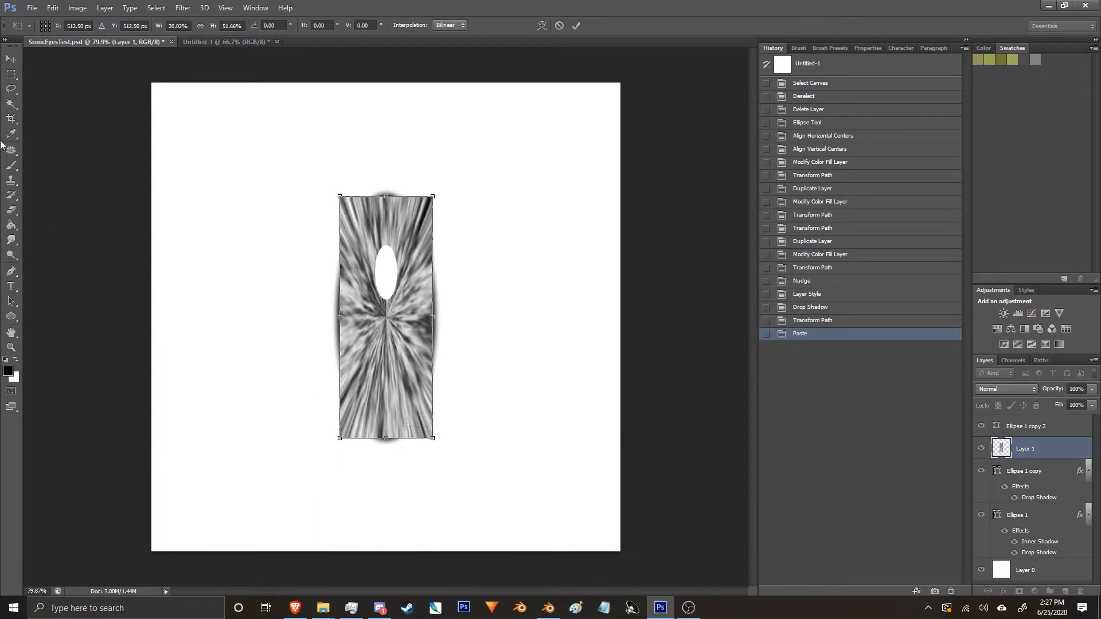
pyautogui.click(11, 74)
pyautogui.click(490, 230)
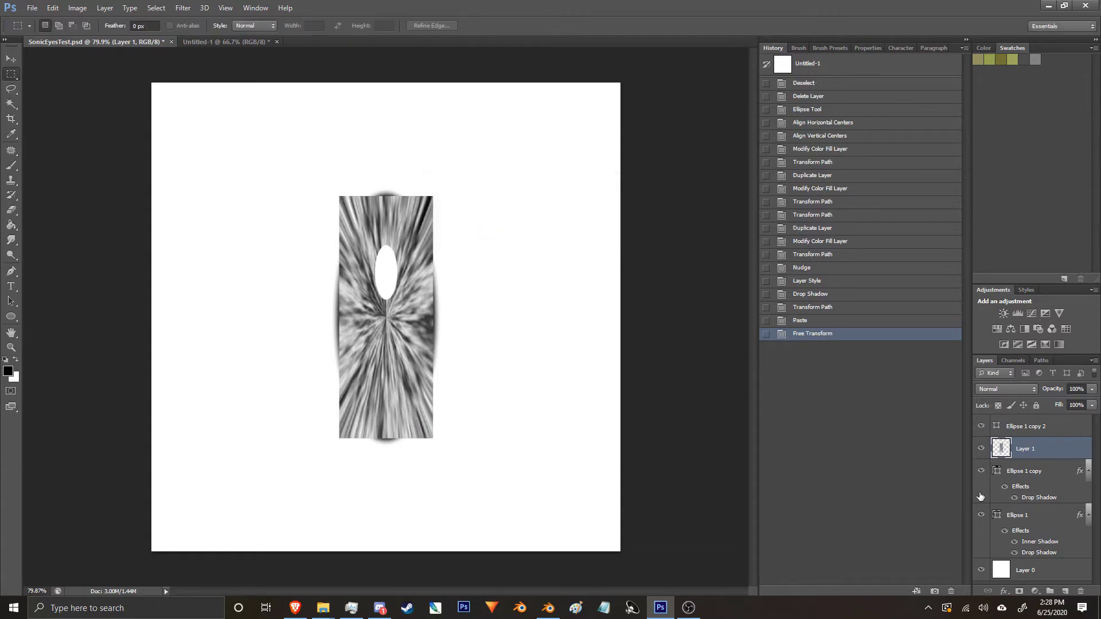
# Move the fiber texture layer below the pupil ellipse and set its blend mode to Overlay.
pyautogui.moveTo(1027, 455); pyautogui.dragTo(1027, 501)
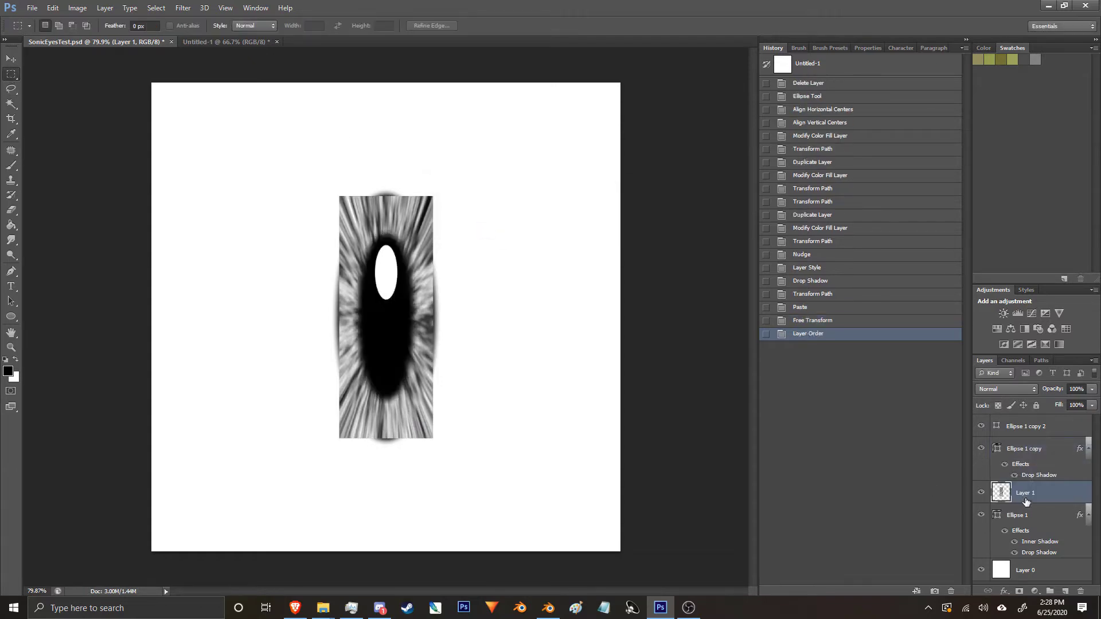
pyautogui.click(1010, 390)
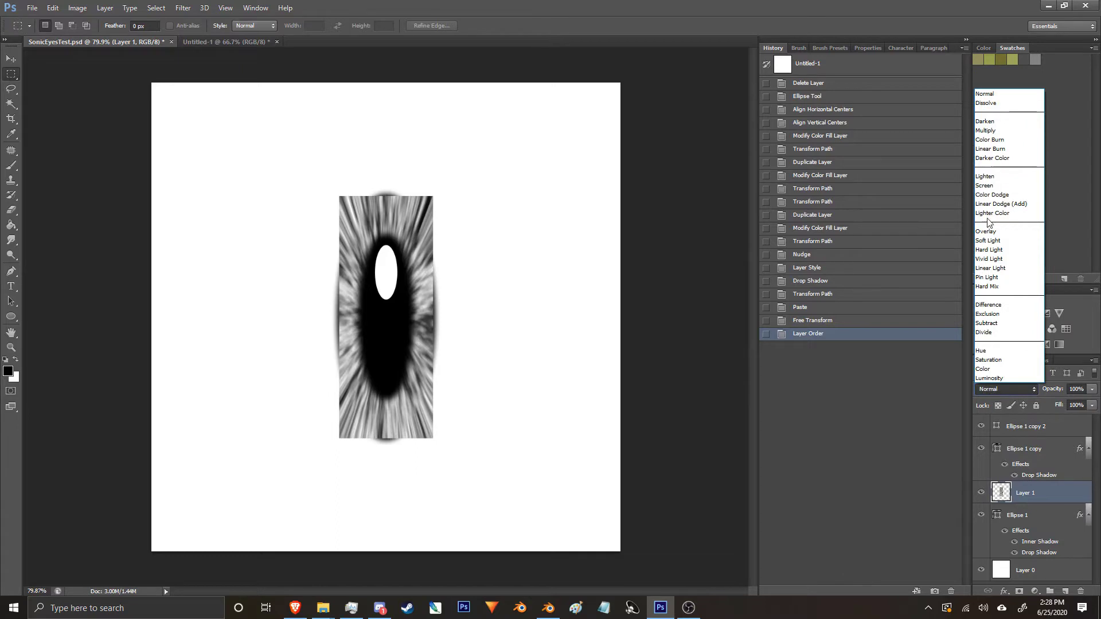
pyautogui.click(1000, 227)
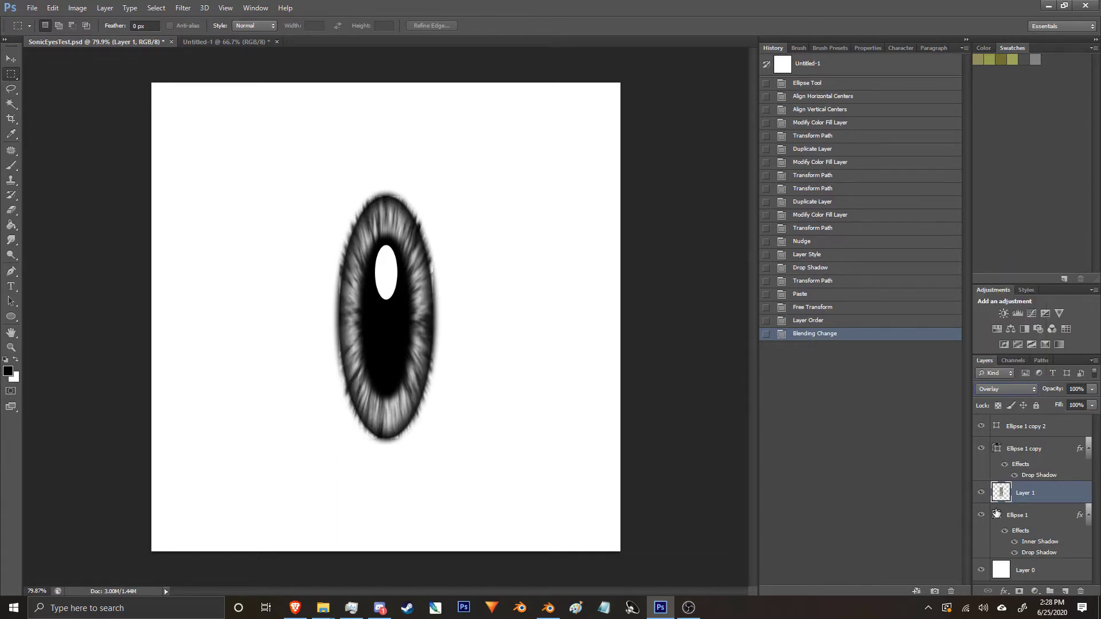
# Load the iris ellipse's outline as a selection and add it as a layer mask on the fiber texture layer.
pyautogui.keyDown('shift'); pyautogui.click(996, 519); pyautogui.keyUp('shift')
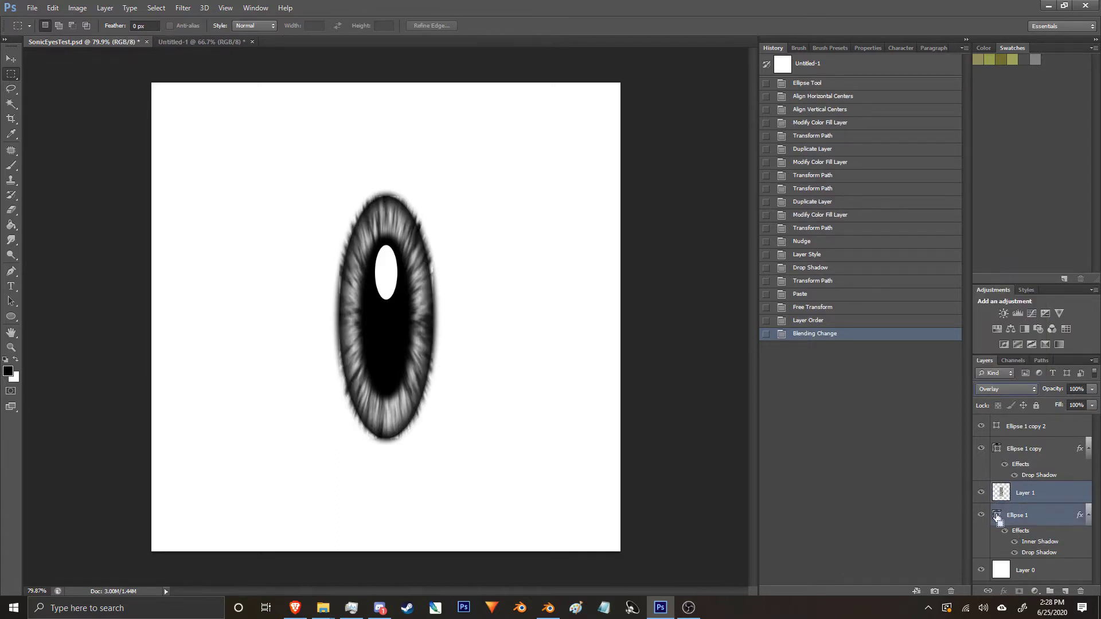
pyautogui.keyDown('ctrl'); pyautogui.click(998, 516); pyautogui.keyUp('ctrl')
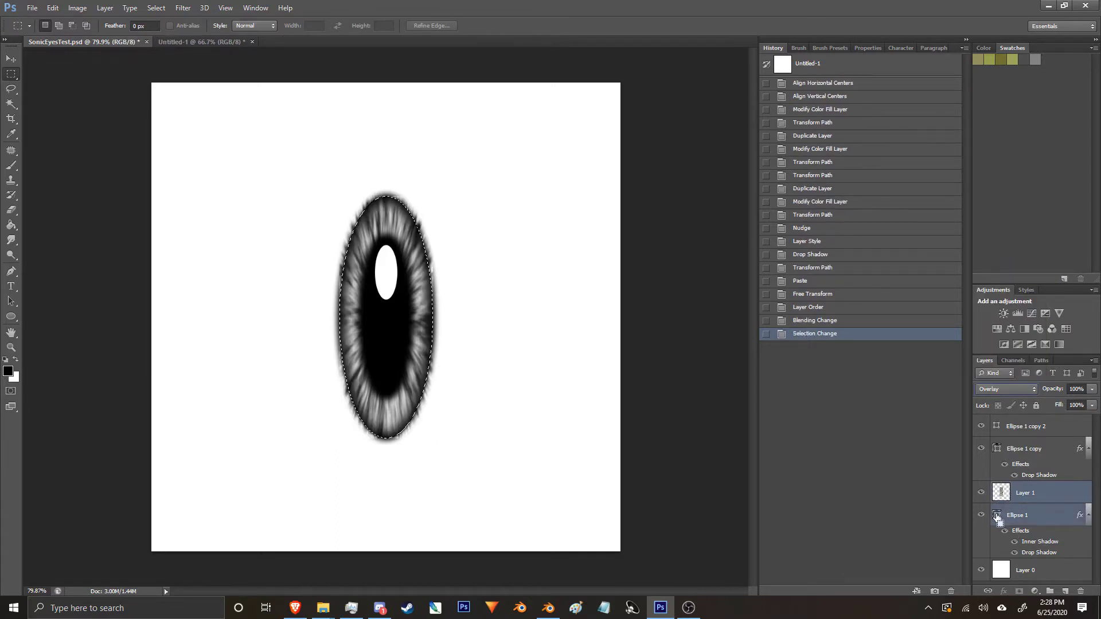
pyautogui.keyDown('ctrl'); pyautogui.click(1035, 514); pyautogui.keyUp('ctrl')
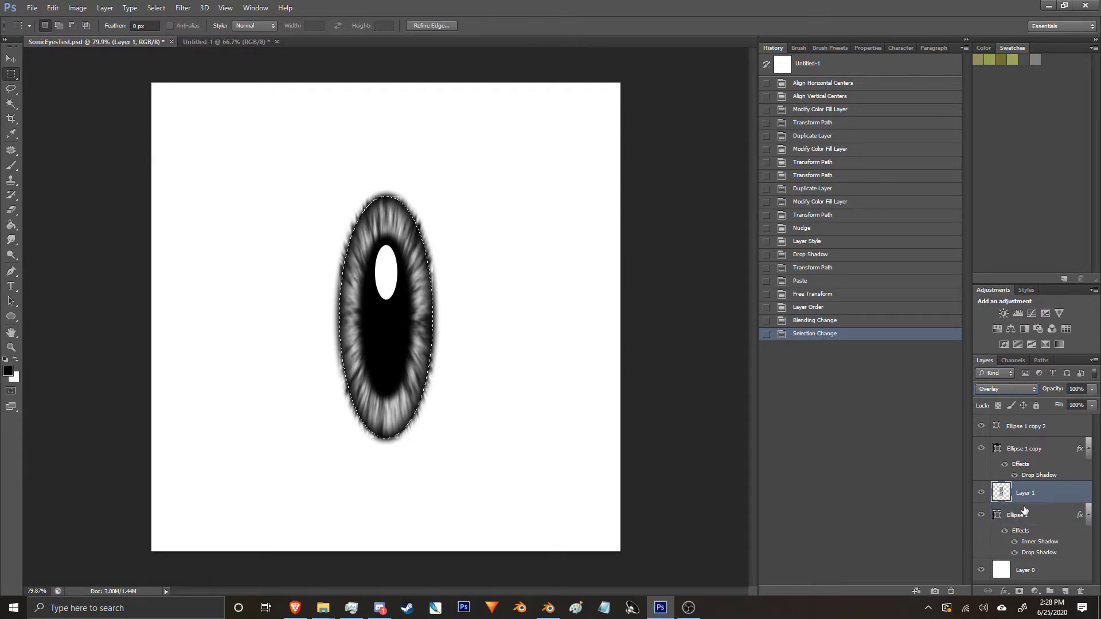
pyautogui.click(1019, 591)
# Try a 2.0-pixel Gaussian Blur on the fiber texture layer's image with its mask linked, and undo it.
pyautogui.keyDown('alt'); pyautogui.scroll(3, 467, 458); pyautogui.keyUp('alt')
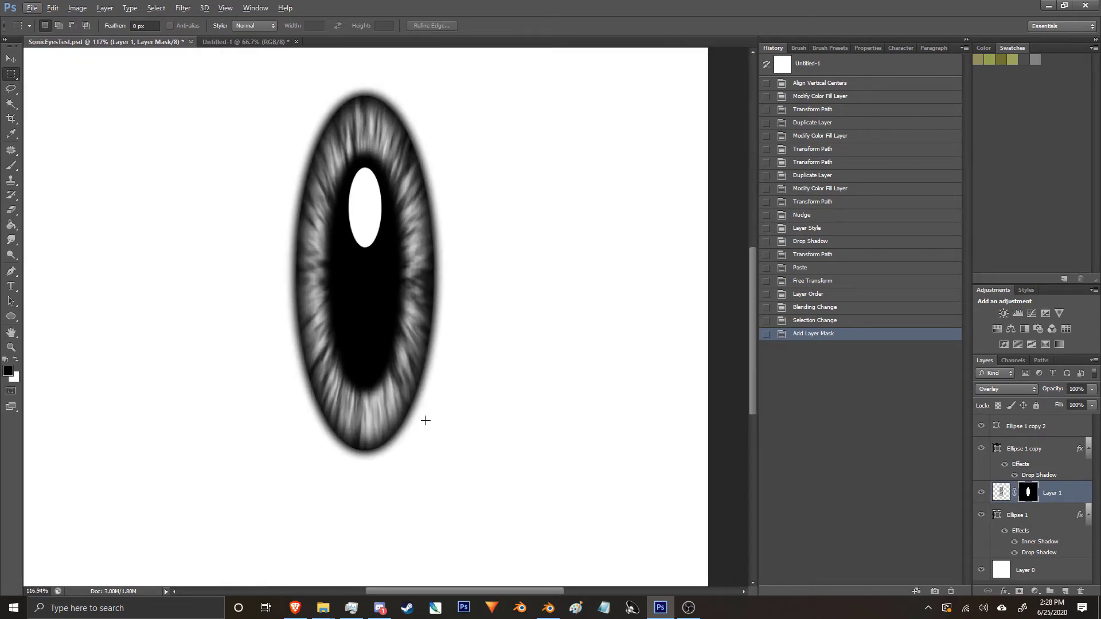
pyautogui.keyDown('alt'); pyautogui.scroll(1, 458, 149); pyautogui.keyUp('alt')
pyautogui.keyDown('alt'); pyautogui.scroll(-2, 501, 168); pyautogui.keyUp('alt')
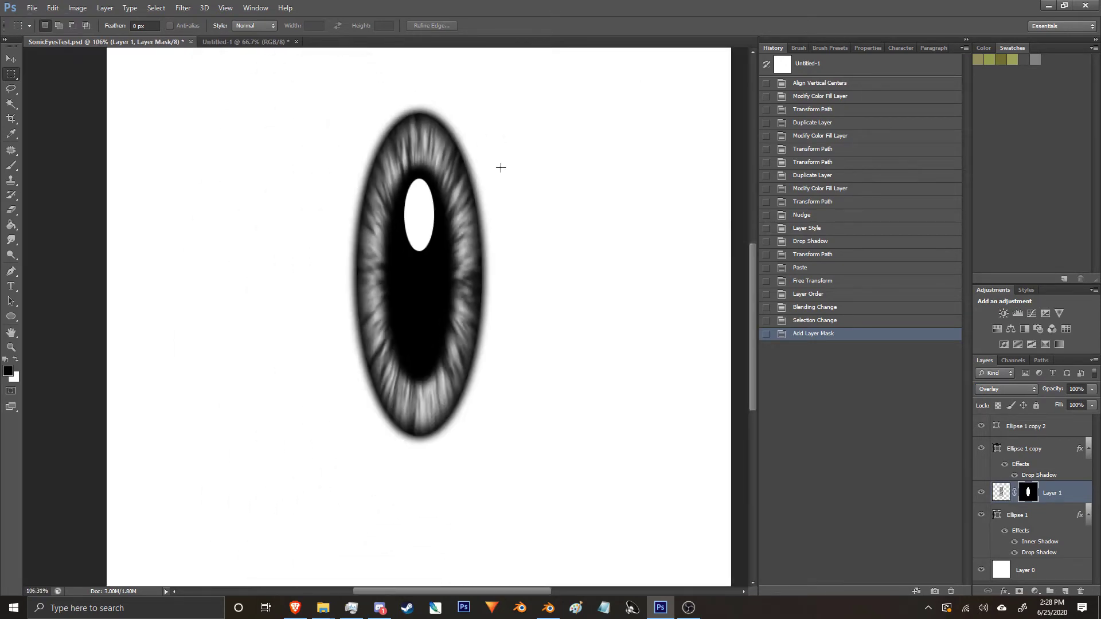
pyautogui.keyDown('alt'); pyautogui.scroll(-3, 500, 167); pyautogui.keyUp('alt')
pyautogui.keyDown('alt'); pyautogui.scroll(5, 364, 407); pyautogui.keyUp('alt')
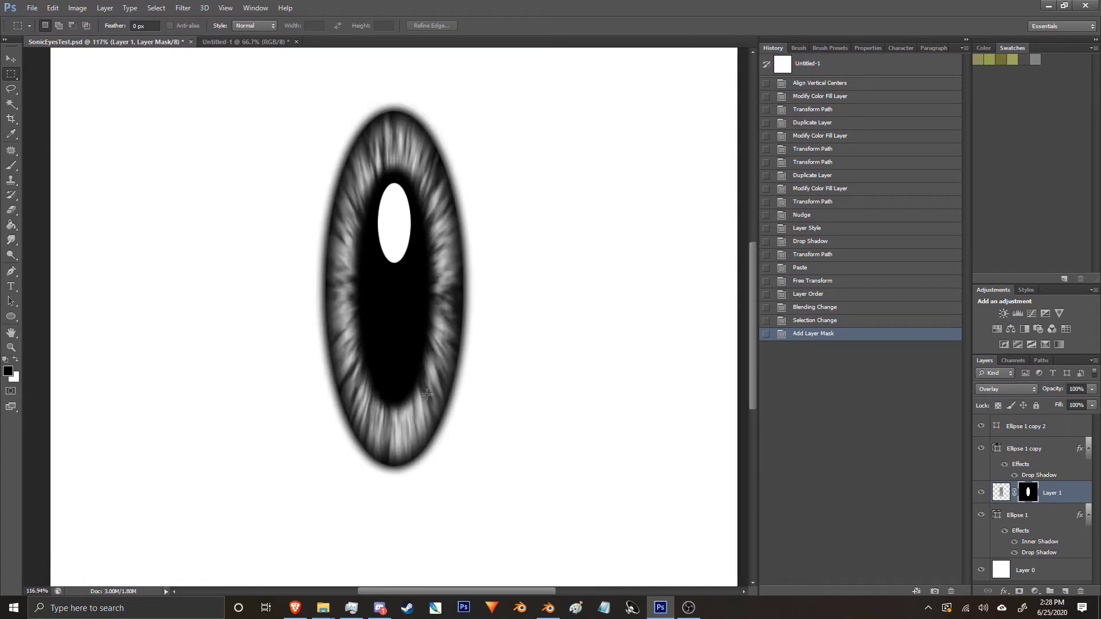
pyautogui.keyDown('alt'); pyautogui.scroll(-2, 420, 447); pyautogui.keyUp('alt')
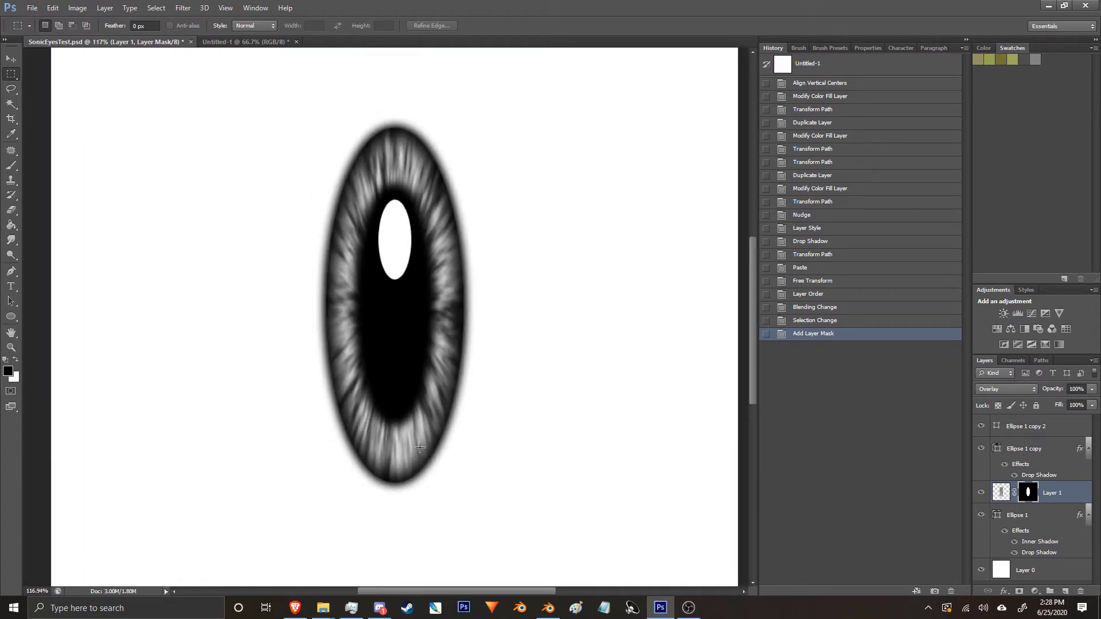
pyautogui.click(1004, 493)
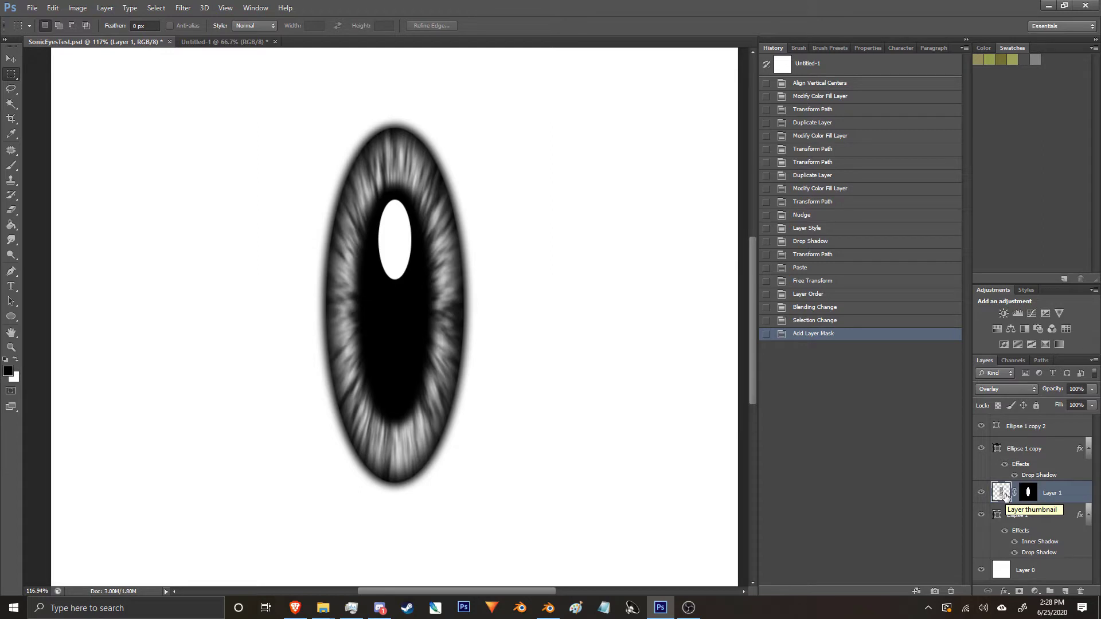
pyautogui.click(182, 9)
pyautogui.moveTo(203, 78)
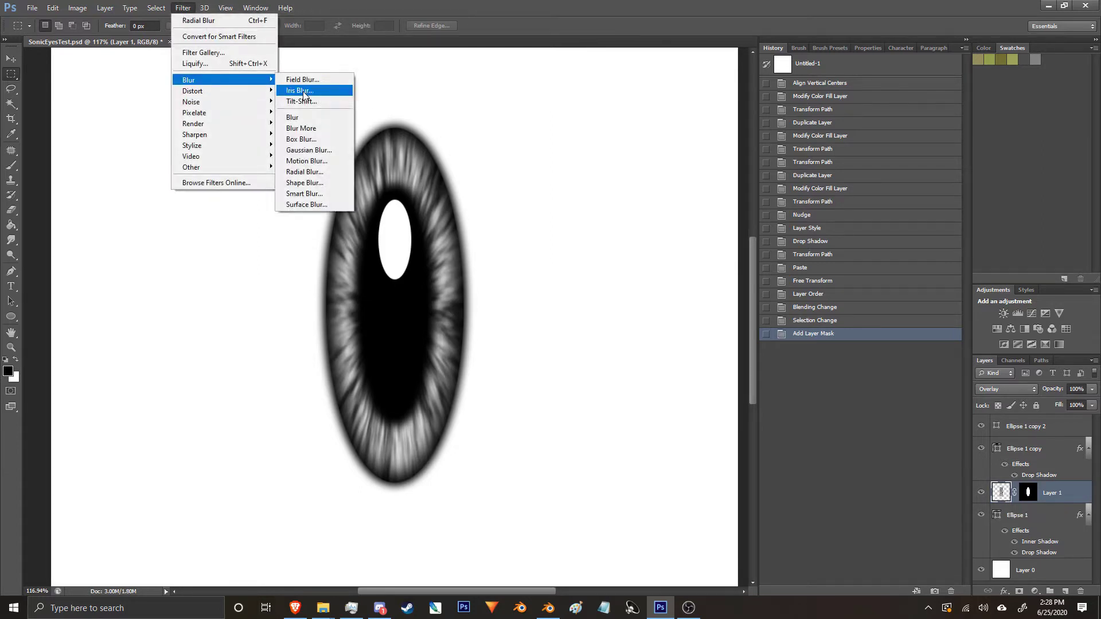
pyautogui.click(310, 154)
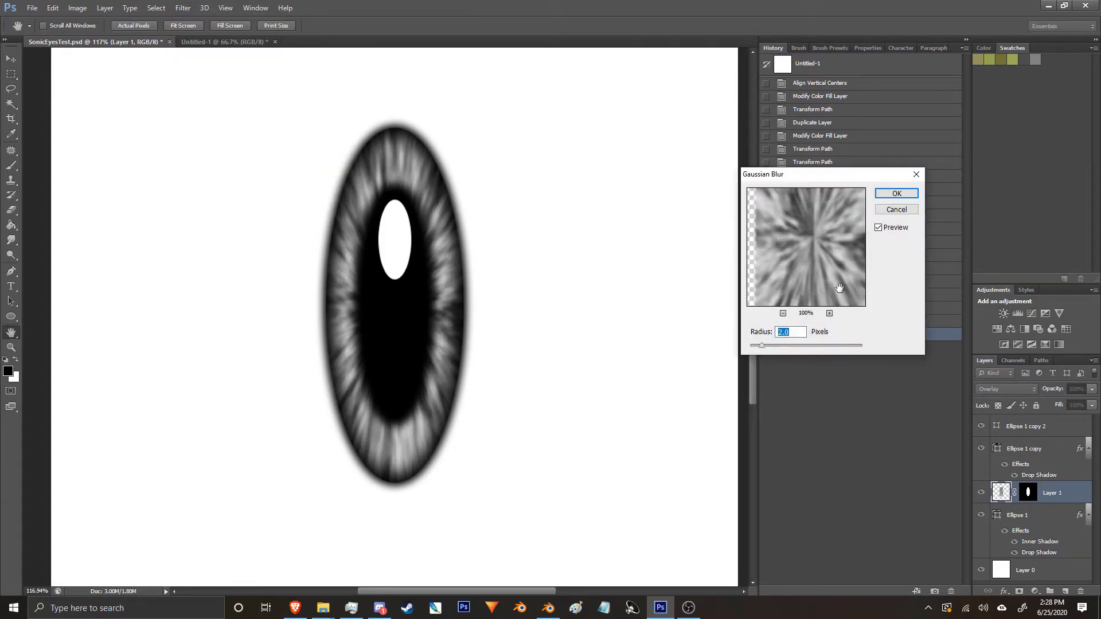
pyautogui.click(896, 194)
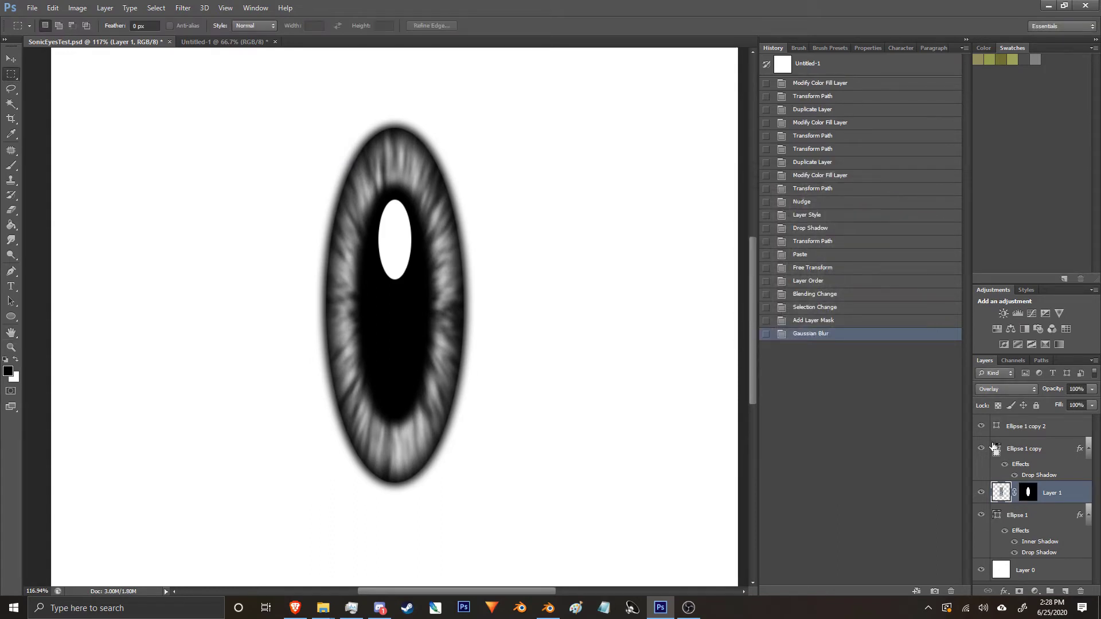
pyautogui.hotkey('ctrl', 'z')
# Unlink the mask from the fiber texture layer and reapply the last Gaussian Blur to its image.
pyautogui.click(1014, 493)
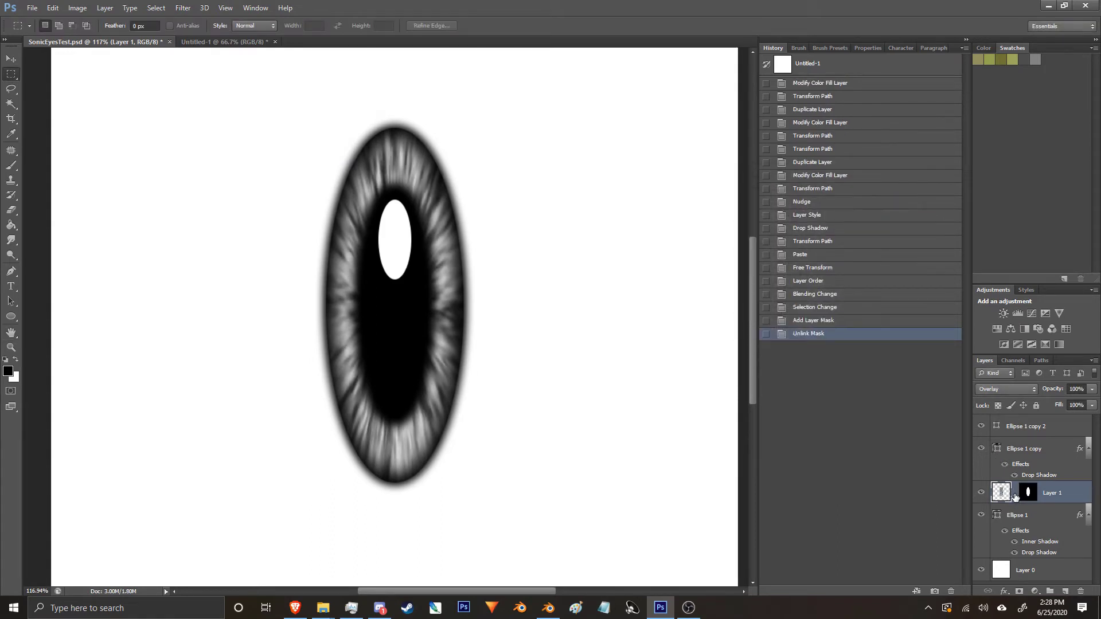
pyautogui.click(183, 8)
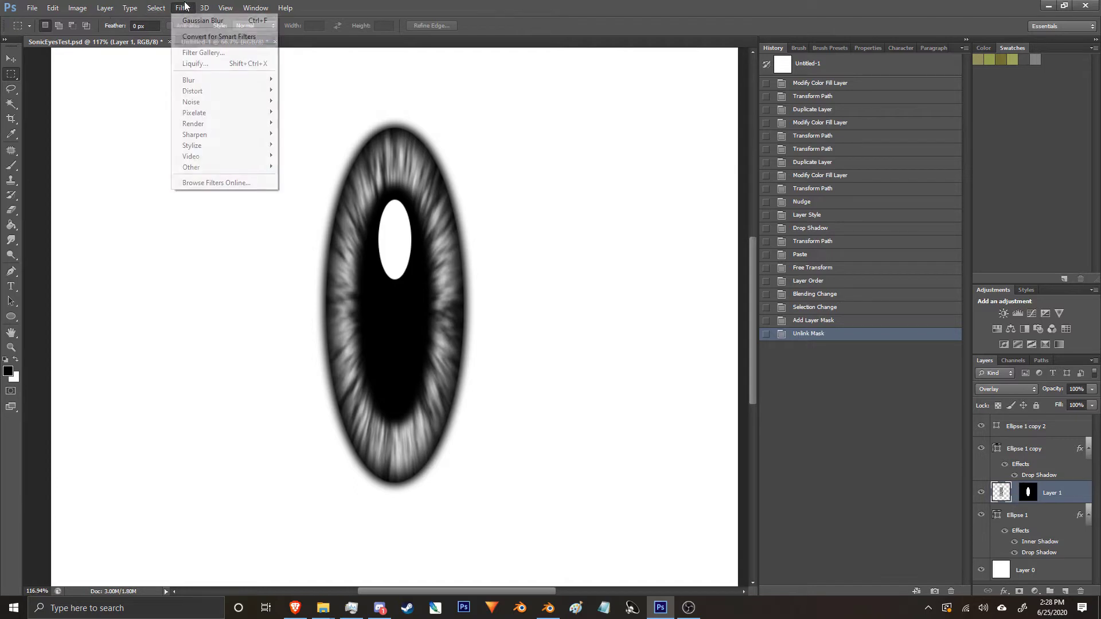
pyautogui.click(208, 18)
# Inspect the blurred iris up close and at full view, and hide the white highlight ellipse layer.
pyautogui.keyDown('alt'); pyautogui.scroll(6, 443, 429); pyautogui.keyUp('alt')
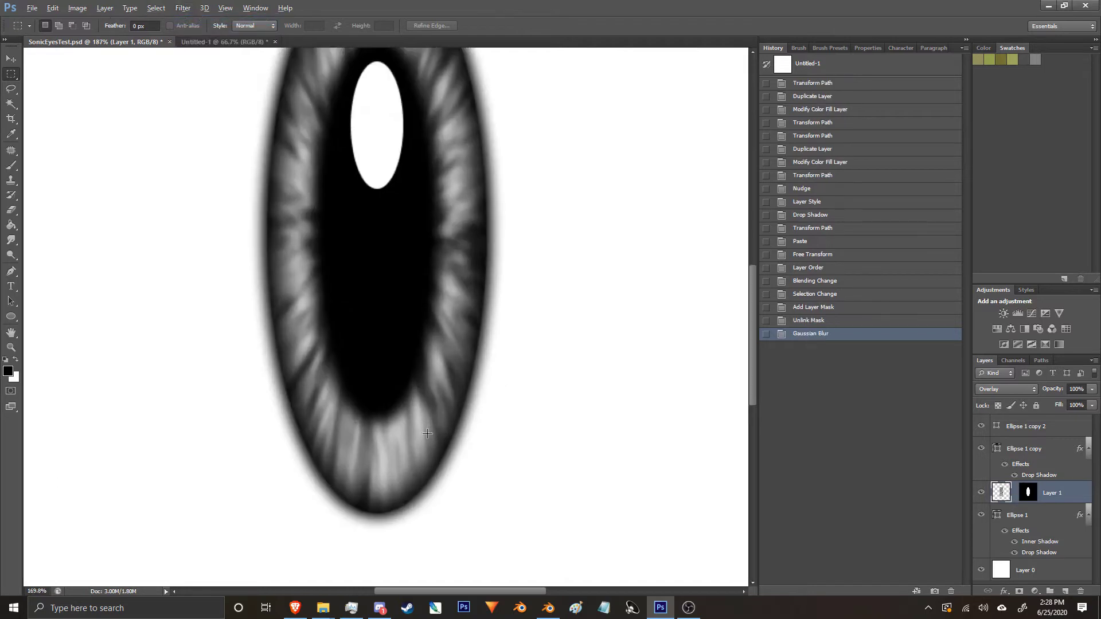
pyautogui.keyDown('alt'); pyautogui.scroll(-10, 426, 521); pyautogui.keyUp('alt')
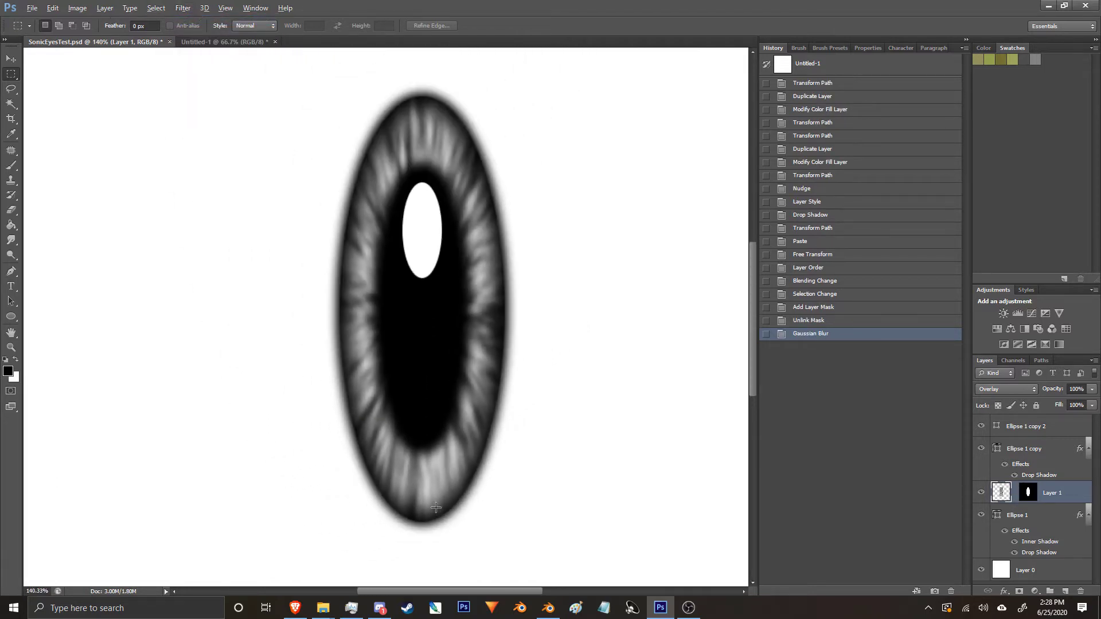
pyautogui.keyDown('alt'); pyautogui.scroll(2, 425, 309); pyautogui.keyUp('alt')
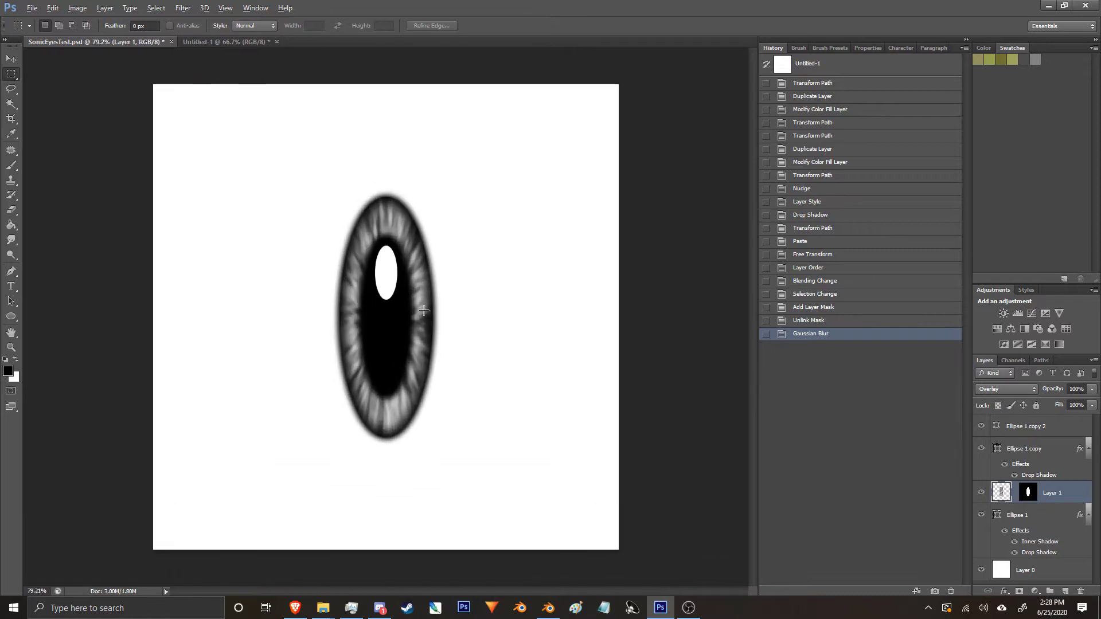
pyautogui.keyDown('alt'); pyautogui.scroll(-2, 425, 321); pyautogui.keyUp('alt')
pyautogui.keyDown('alt'); pyautogui.scroll(1, 426, 335); pyautogui.keyUp('alt')
pyautogui.keyDown('alt'); pyautogui.scroll(1, 426, 335); pyautogui.keyUp('alt')
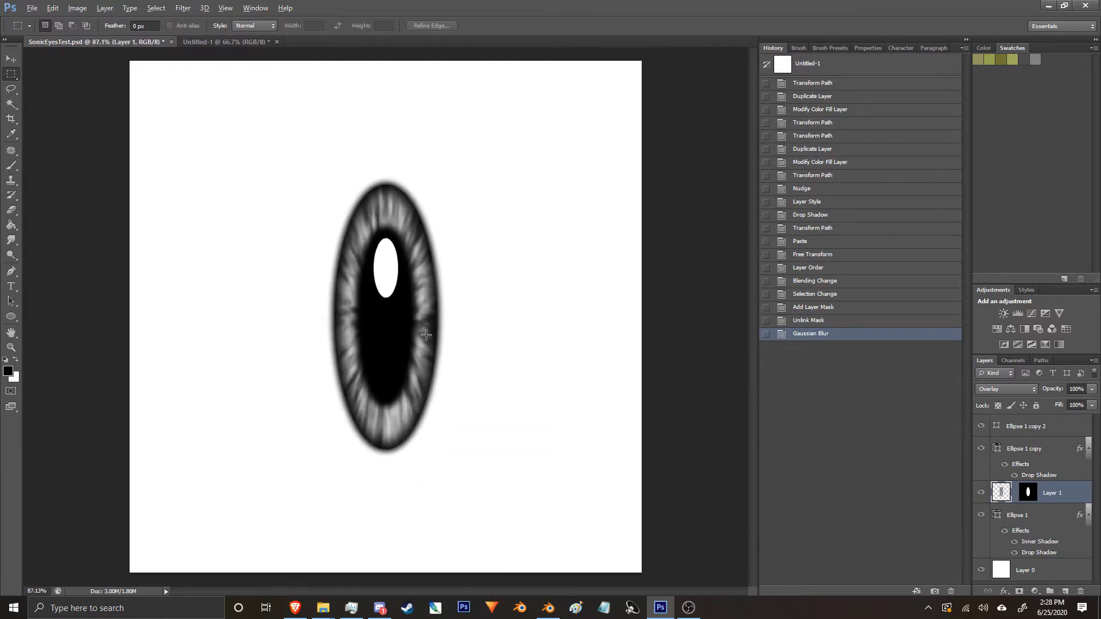
pyautogui.click(982, 427)
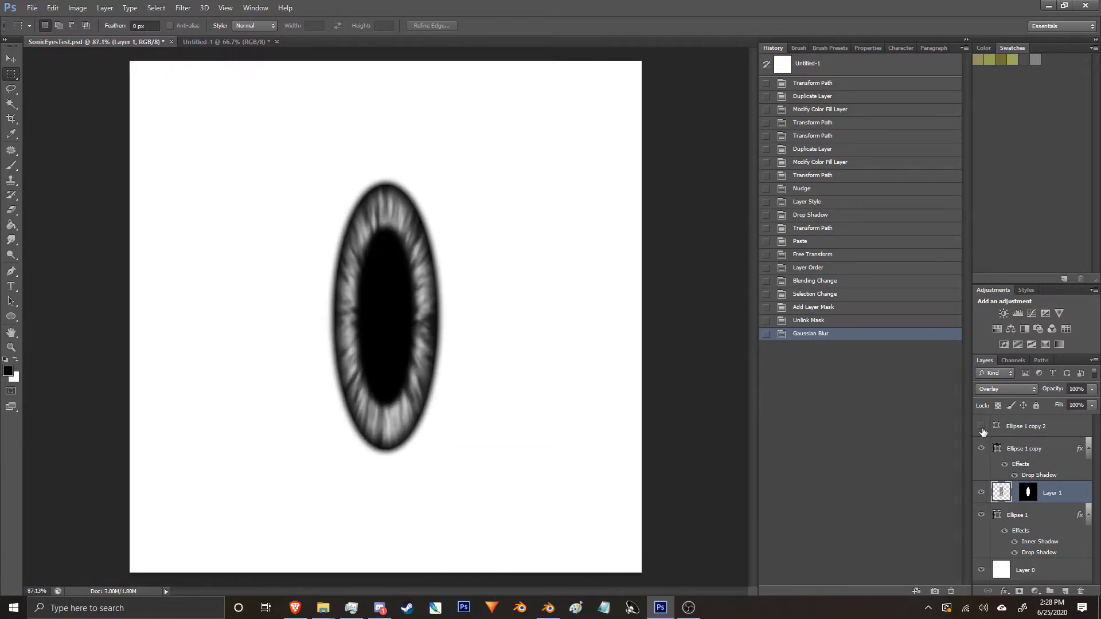
# Save a PNG copy of the eye texture named SonicEyesDiffuse in the SonicEyesTest folder.
pyautogui.click(32, 8)
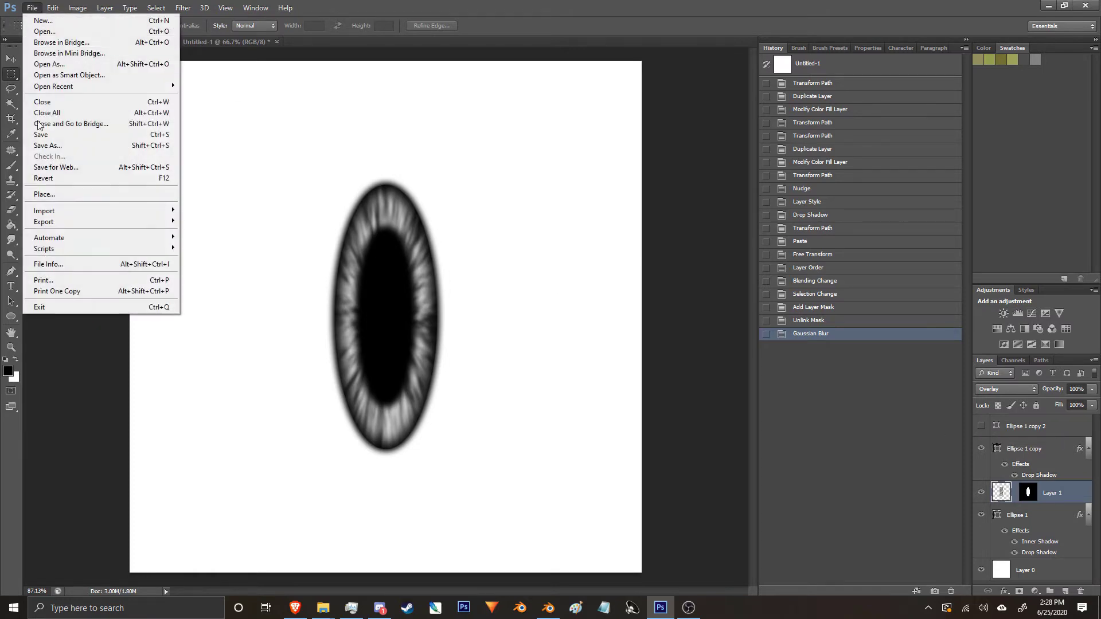
pyautogui.click(41, 142)
pyautogui.click(538, 302)
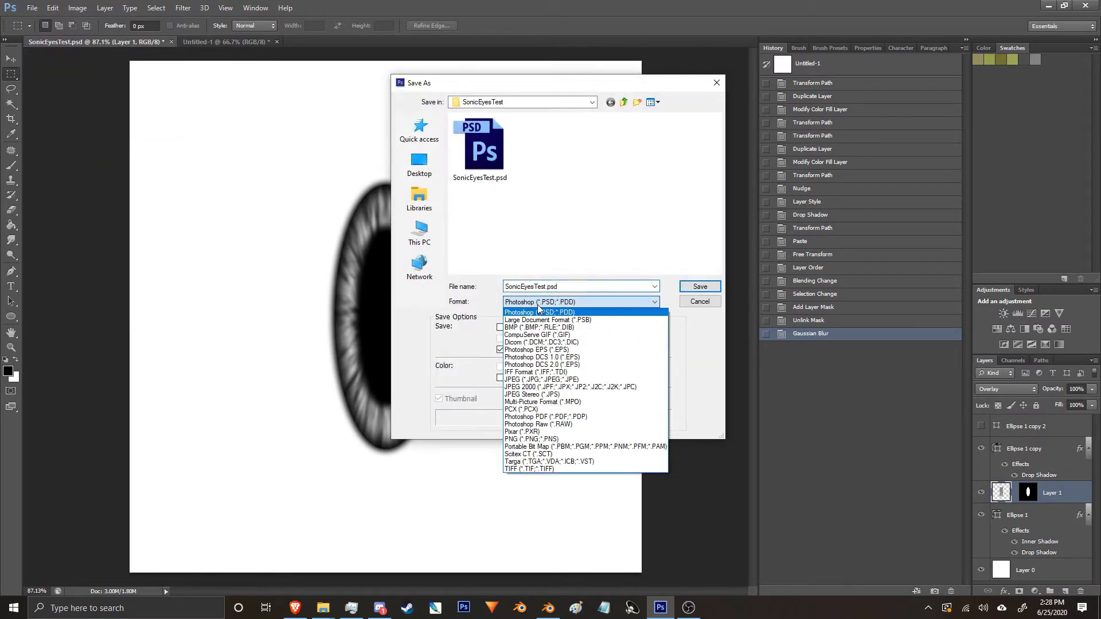
pyautogui.click(540, 440)
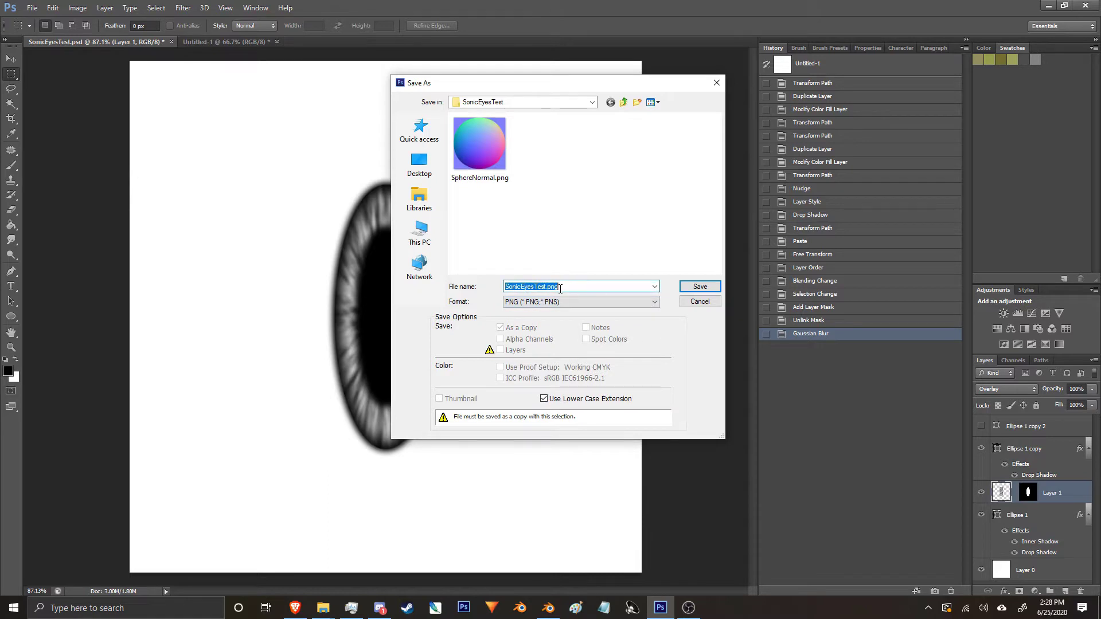
pyautogui.write('SonicE')
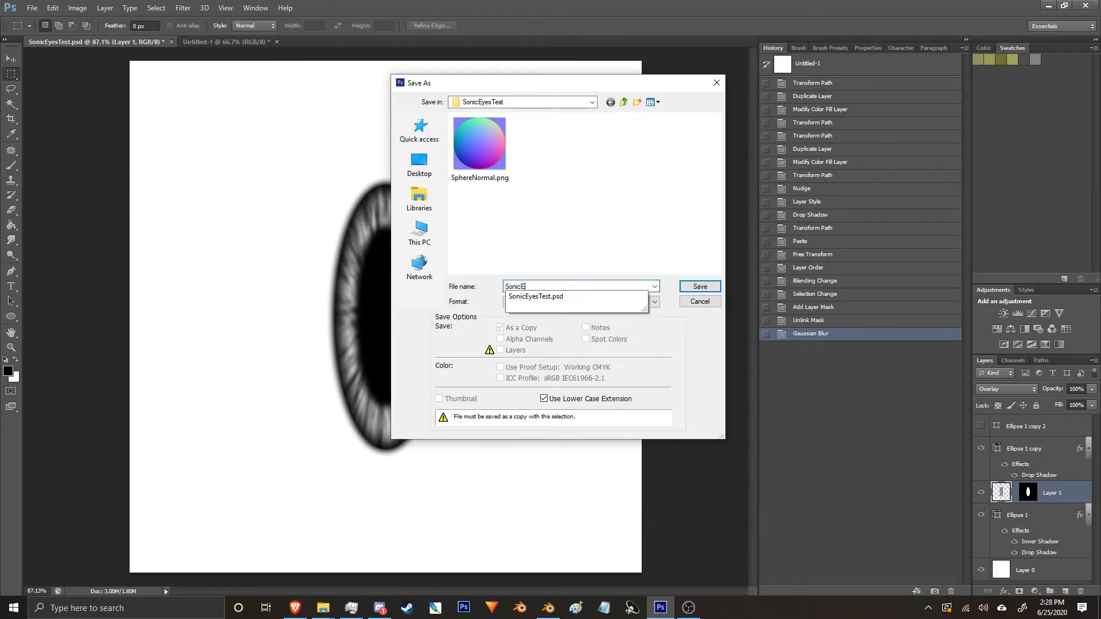
pyautogui.write('yesDiffuse')
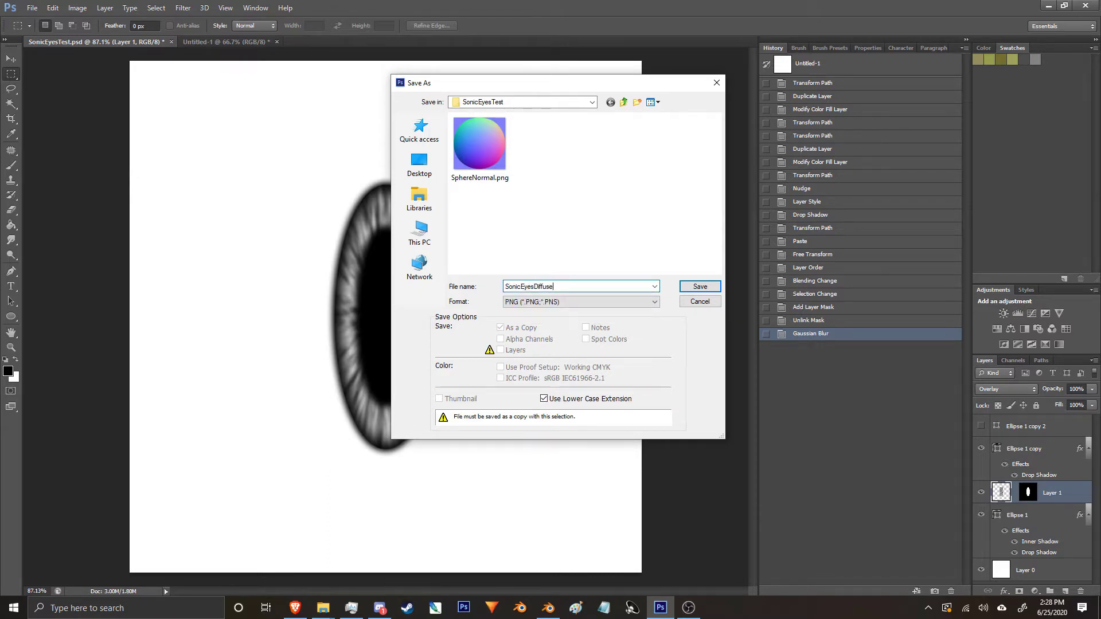
pyautogui.press('Return')
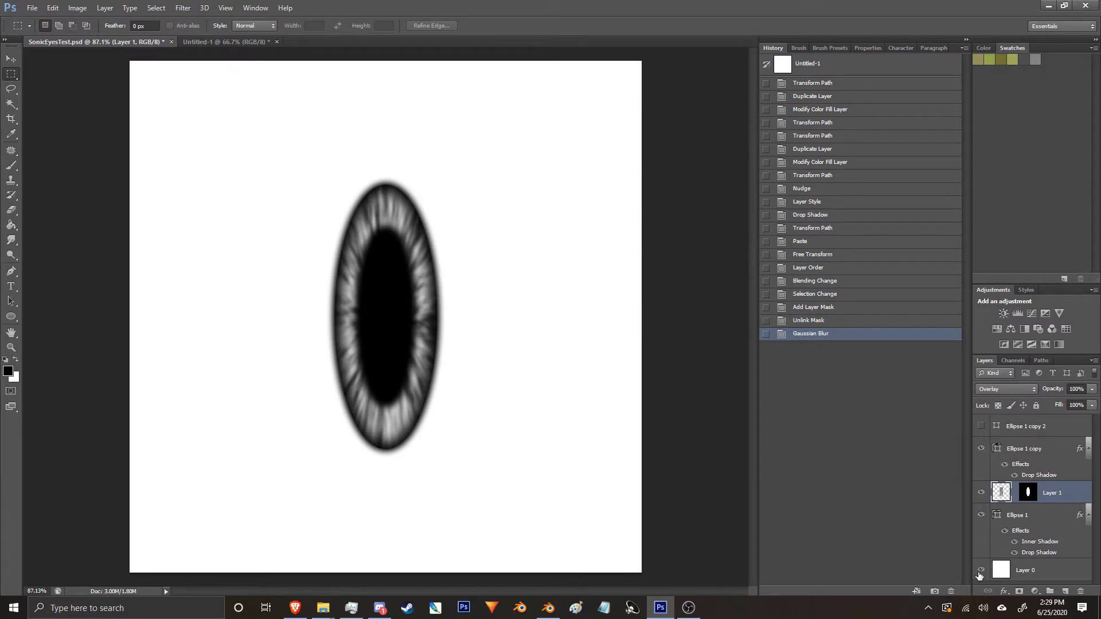
# Add a new layer directly above the white background layer and fill it with black using the Paint Bucket.
pyautogui.click(1043, 568)
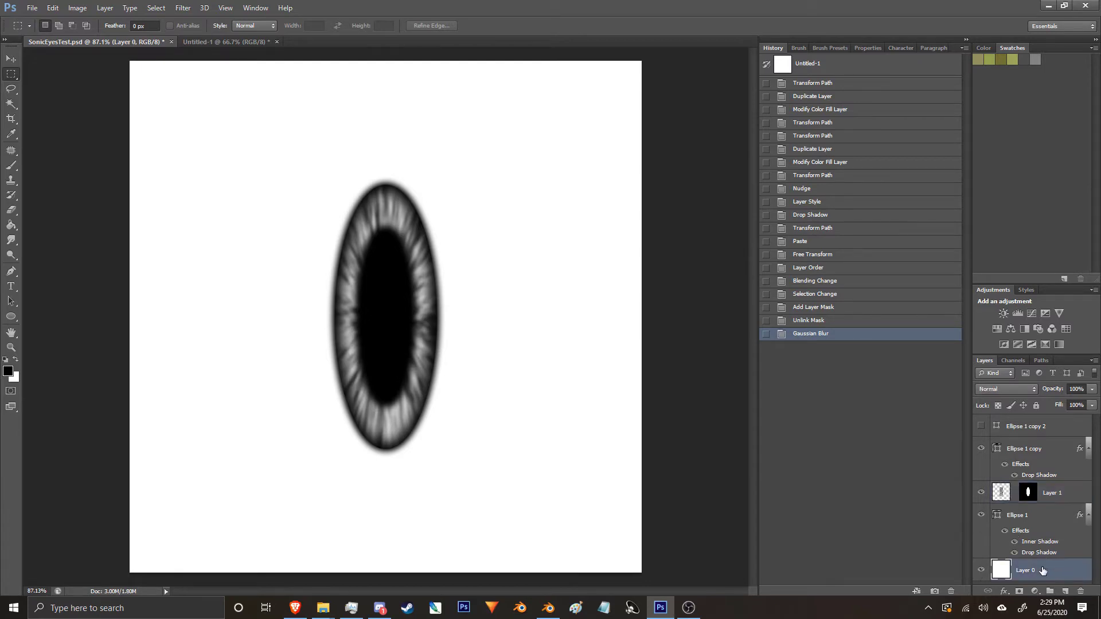
pyautogui.click(1065, 592)
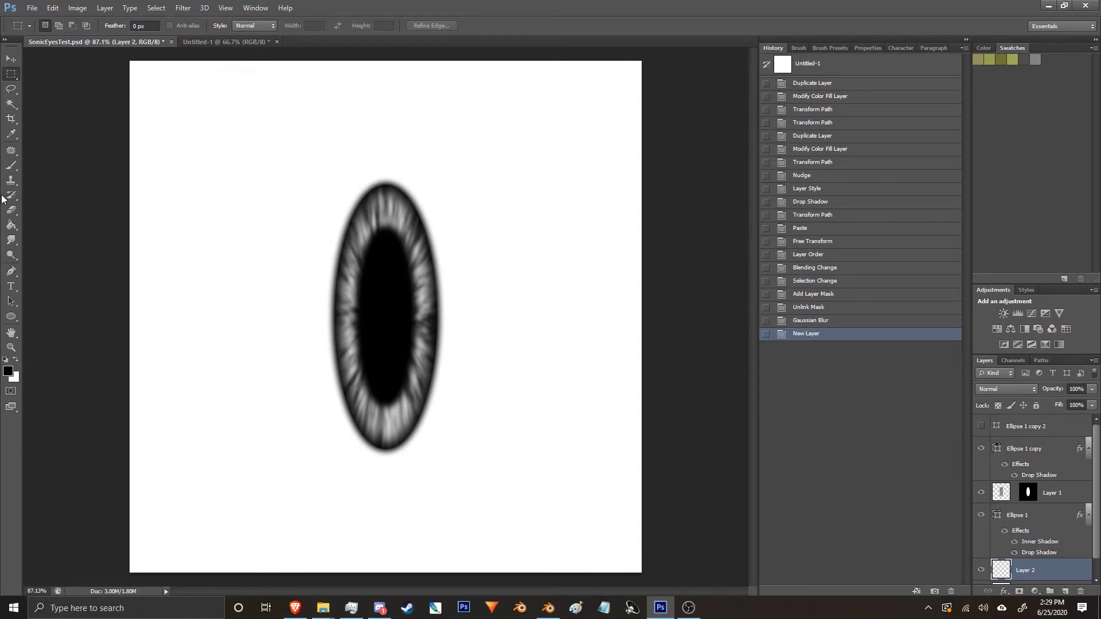
pyautogui.click(11, 225)
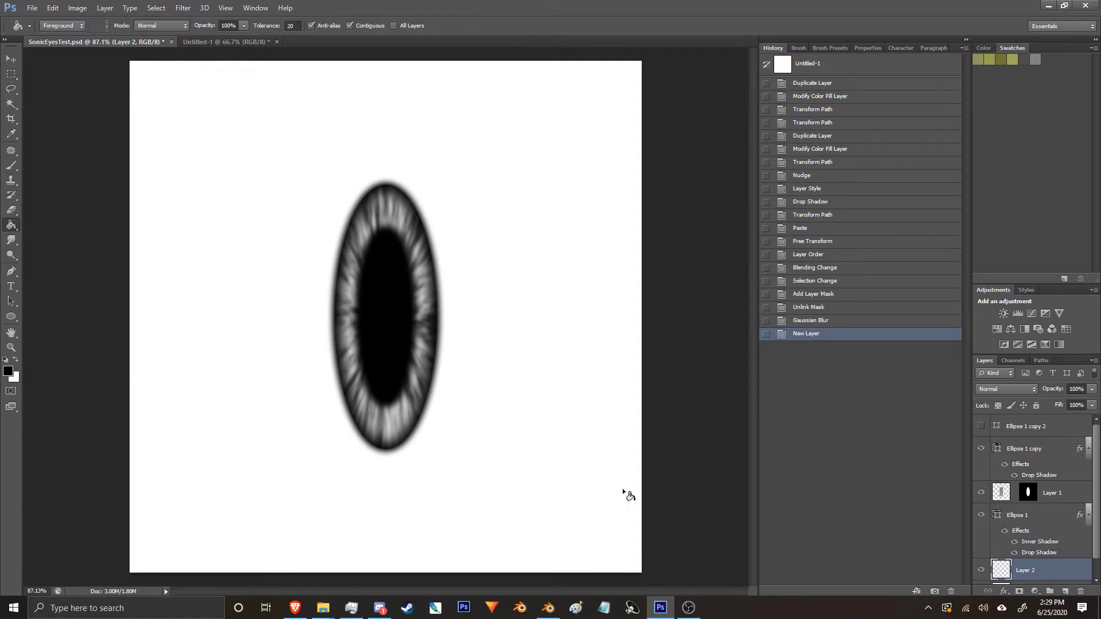
pyautogui.scroll(-1, 1047, 549)
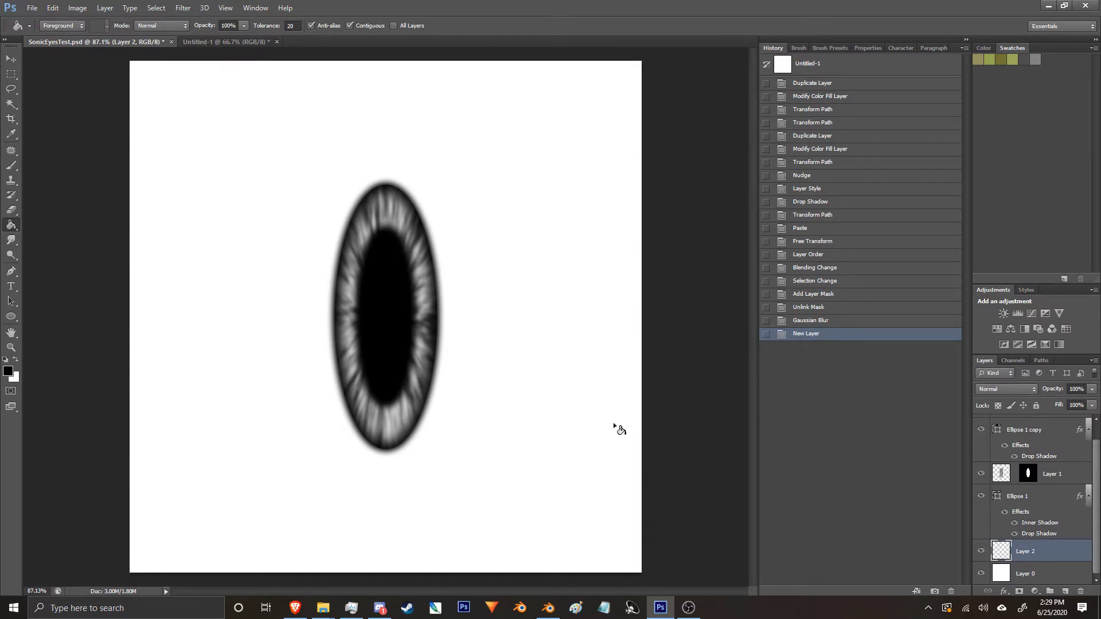
pyautogui.click(588, 391)
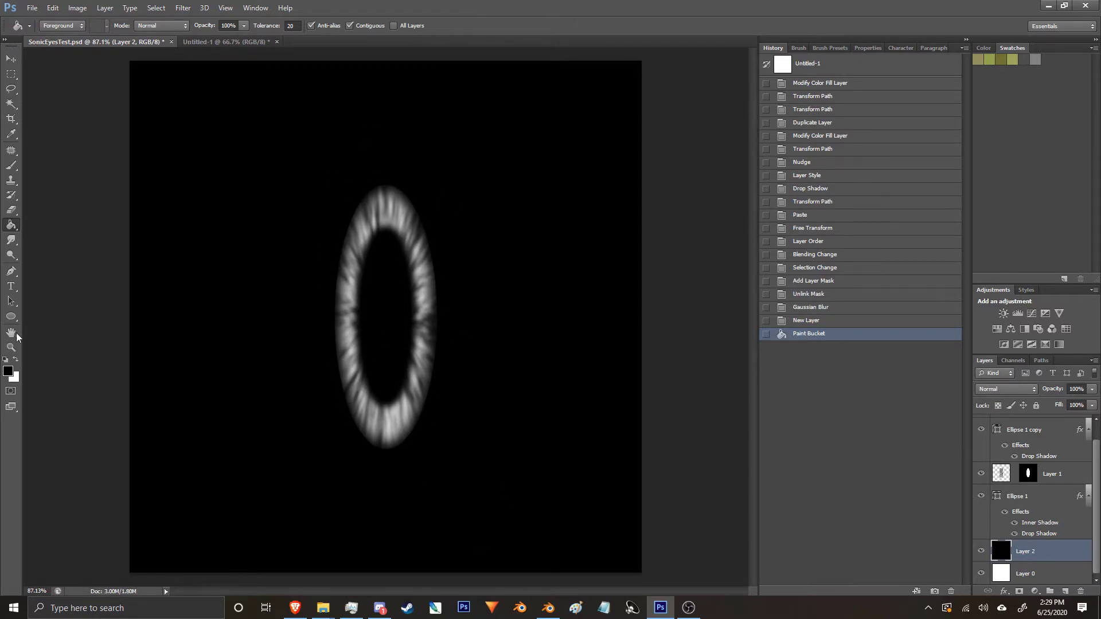
# Swap the foreground and background colors, step back and forward over the bucket fill, and hide the black layer.
pyautogui.click(17, 361)
pyautogui.click(780, 320)
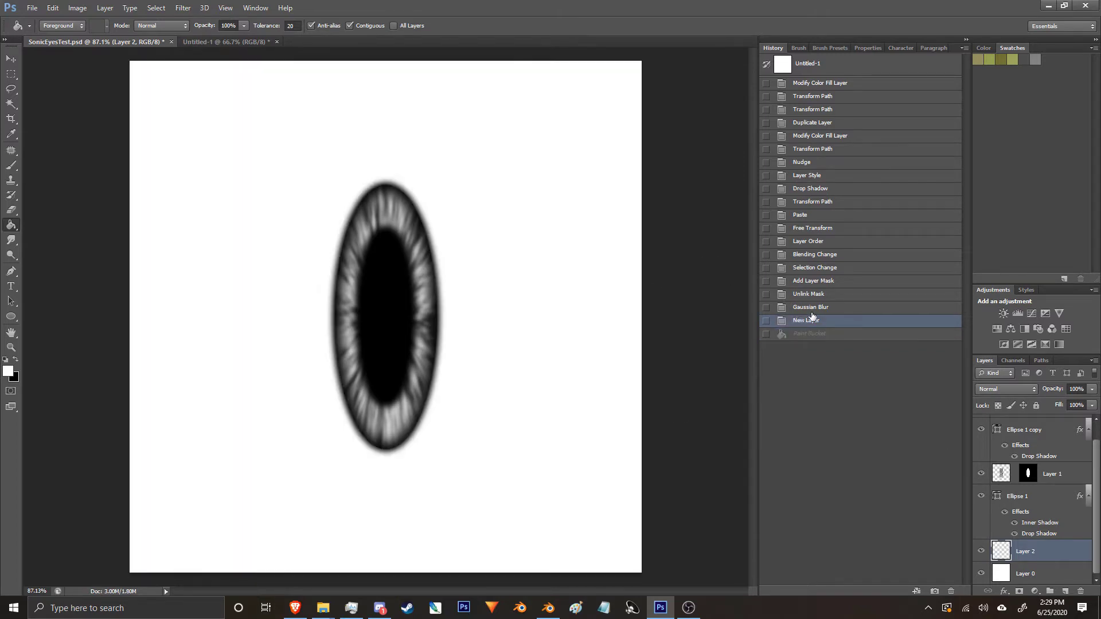
pyautogui.click(833, 338)
pyautogui.click(981, 551)
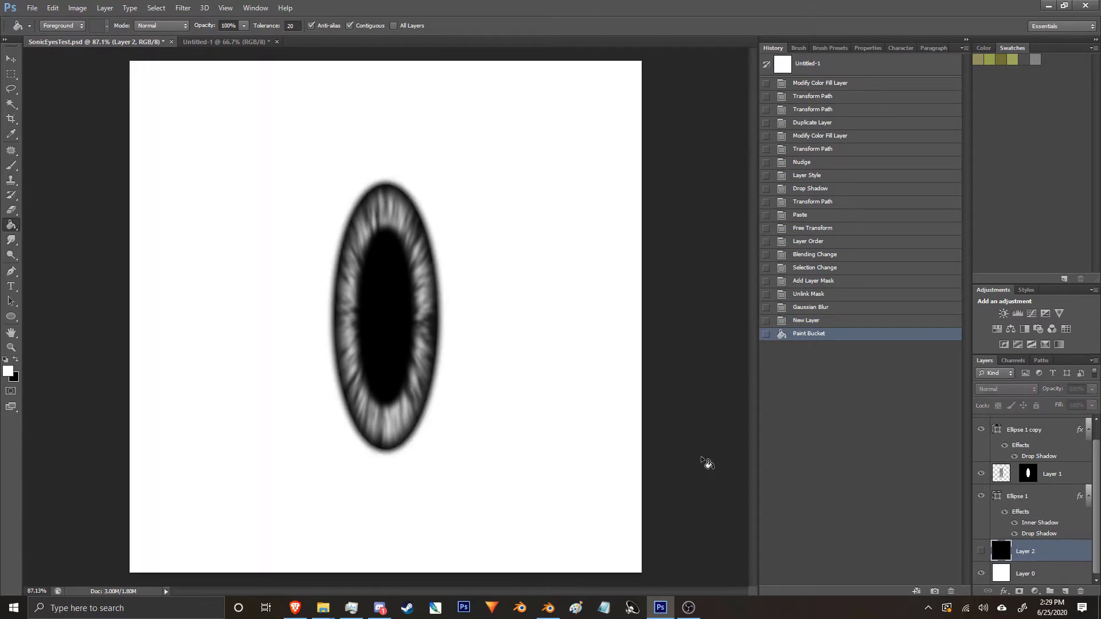
# Disable all layer effects on the iris ellipse and hide the masked fiber texture layer.
pyautogui.click(9, 61)
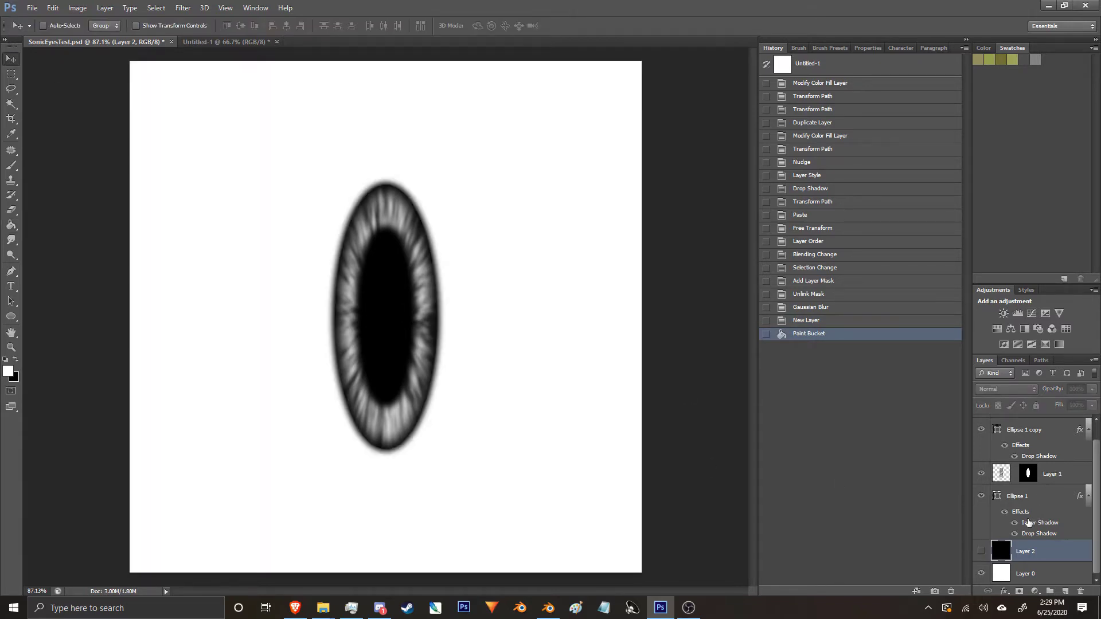
pyautogui.click(1005, 512)
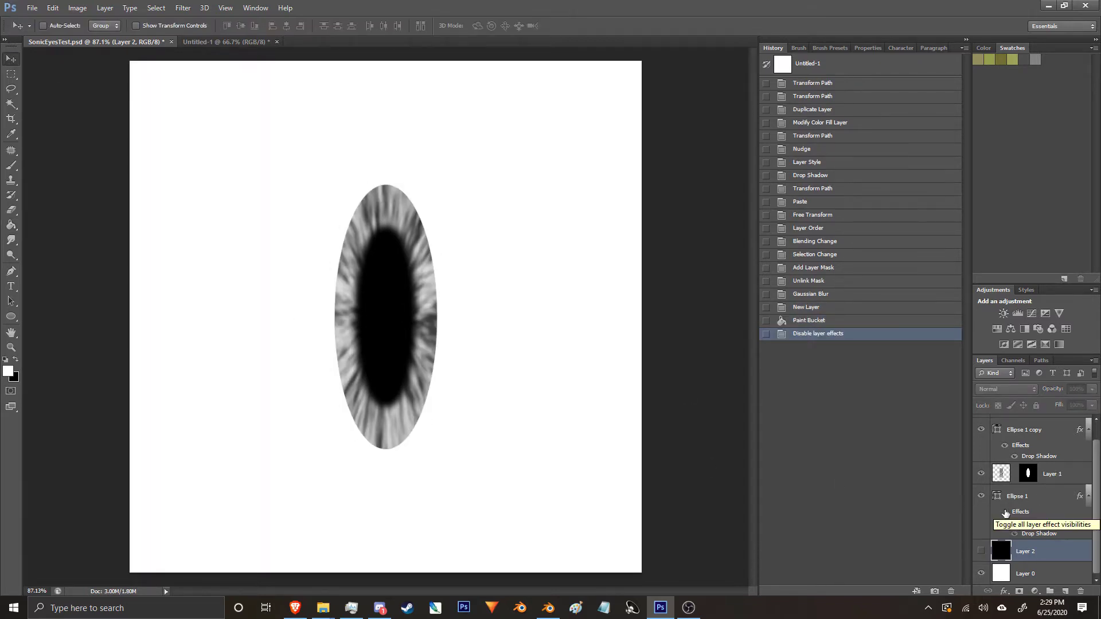
pyautogui.click(981, 474)
# Change the pupil ellipse's fill color to white and disable its Drop Shadow effect.
pyautogui.scroll(1, 1049, 473)
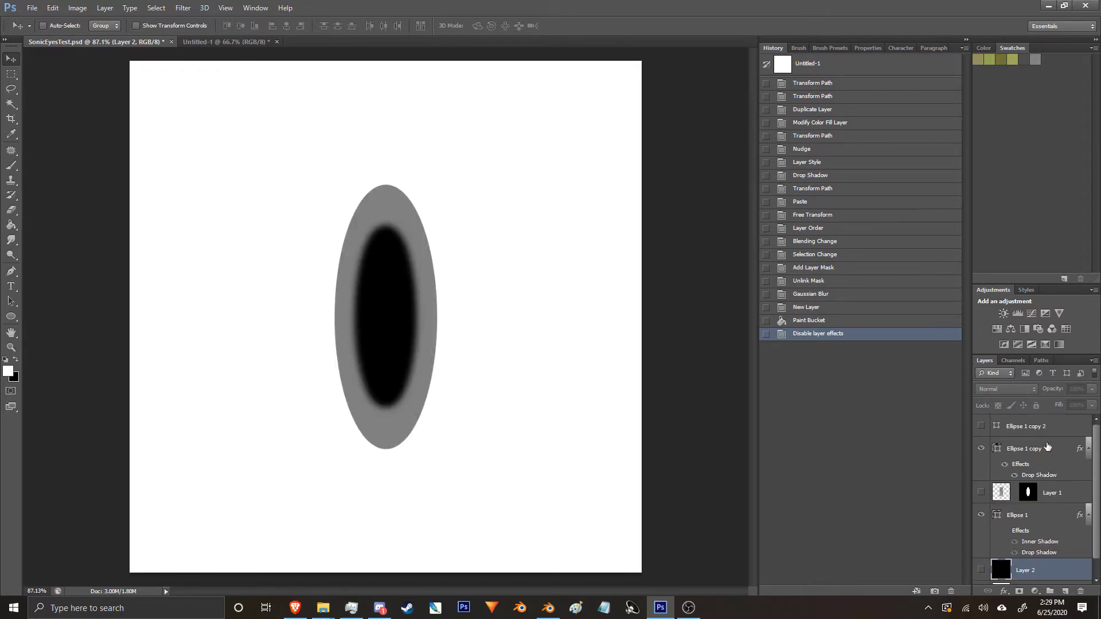
pyautogui.click(1033, 448)
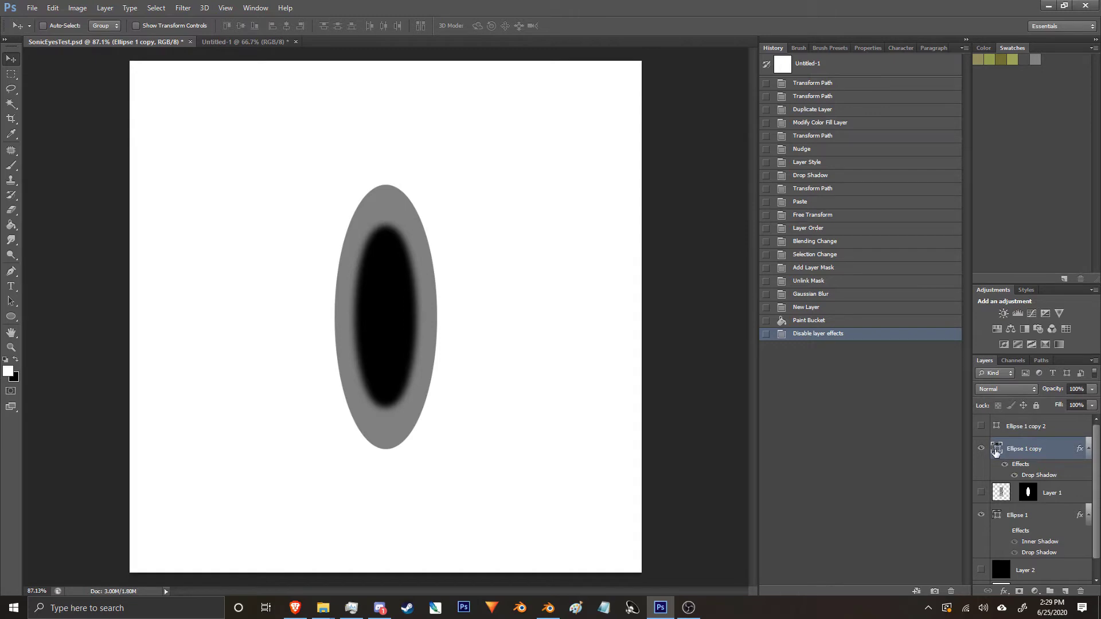
pyautogui.doubleClick(996, 451)
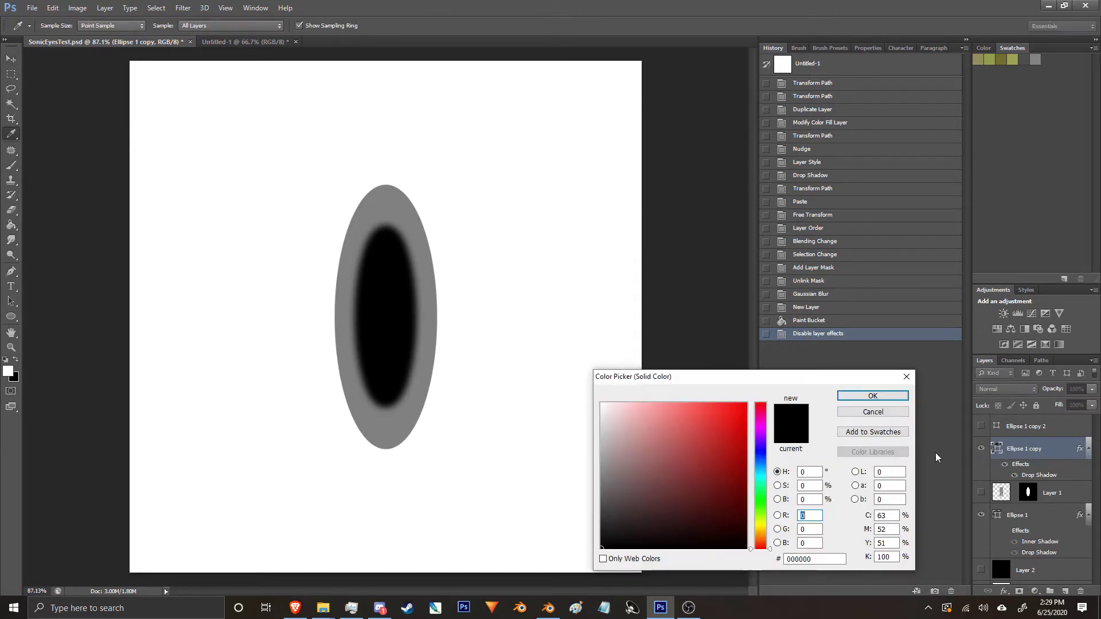
pyautogui.click(592, 397)
pyautogui.click(873, 395)
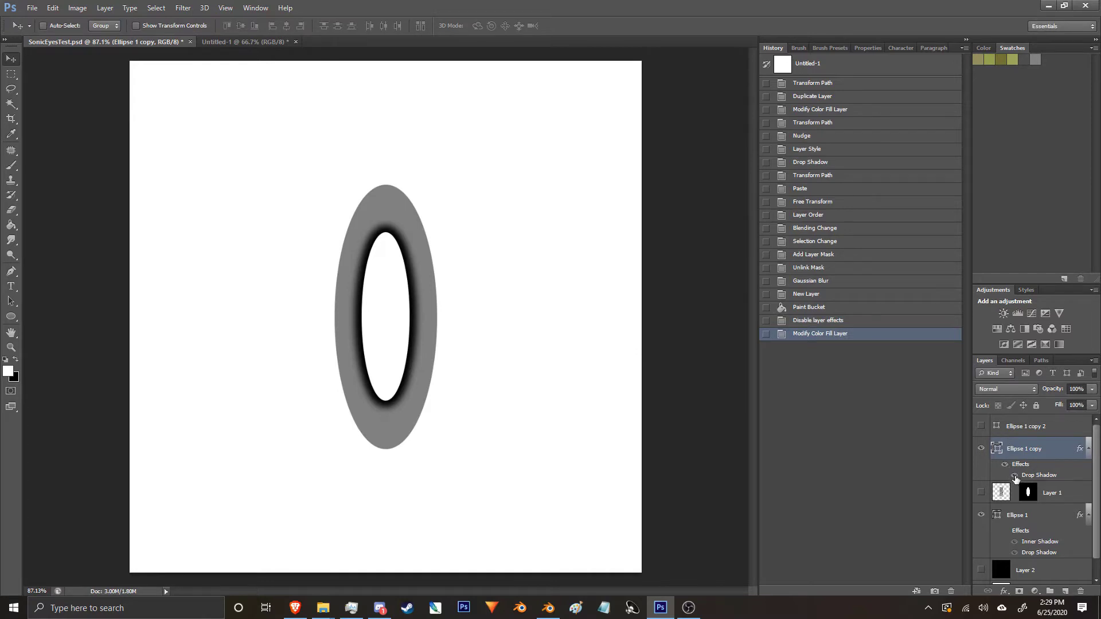
pyautogui.click(1015, 476)
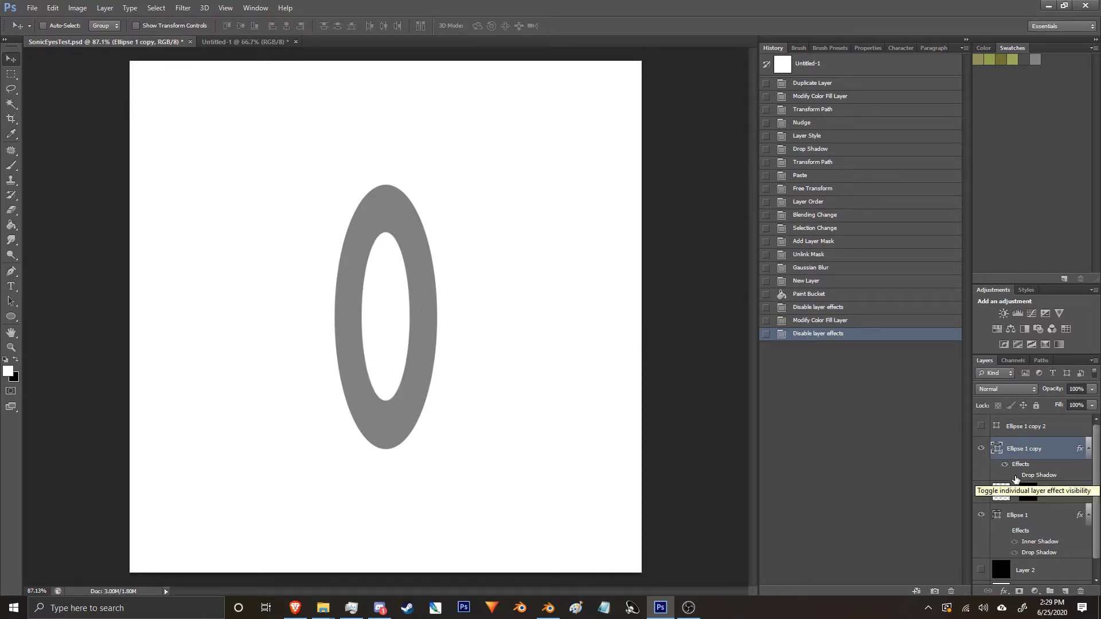
# Save a PNG copy of the grey-and-white map named SonicEyeRoughness with Smallest / Slow compression and no interlacing.
pyautogui.click(32, 8)
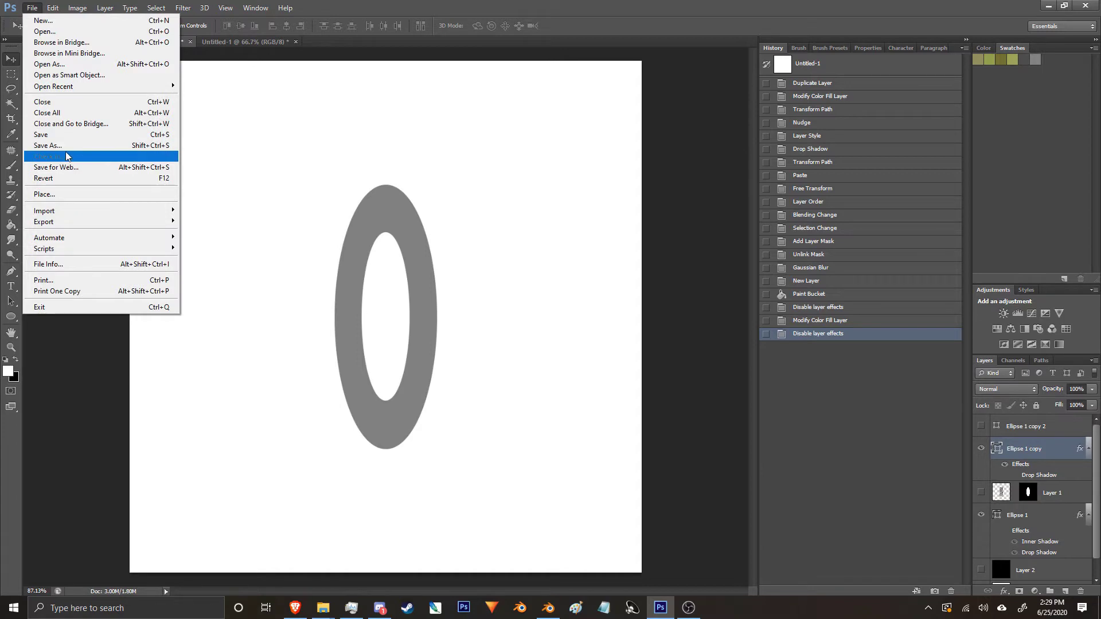
pyautogui.click(92, 146)
pyautogui.click(539, 302)
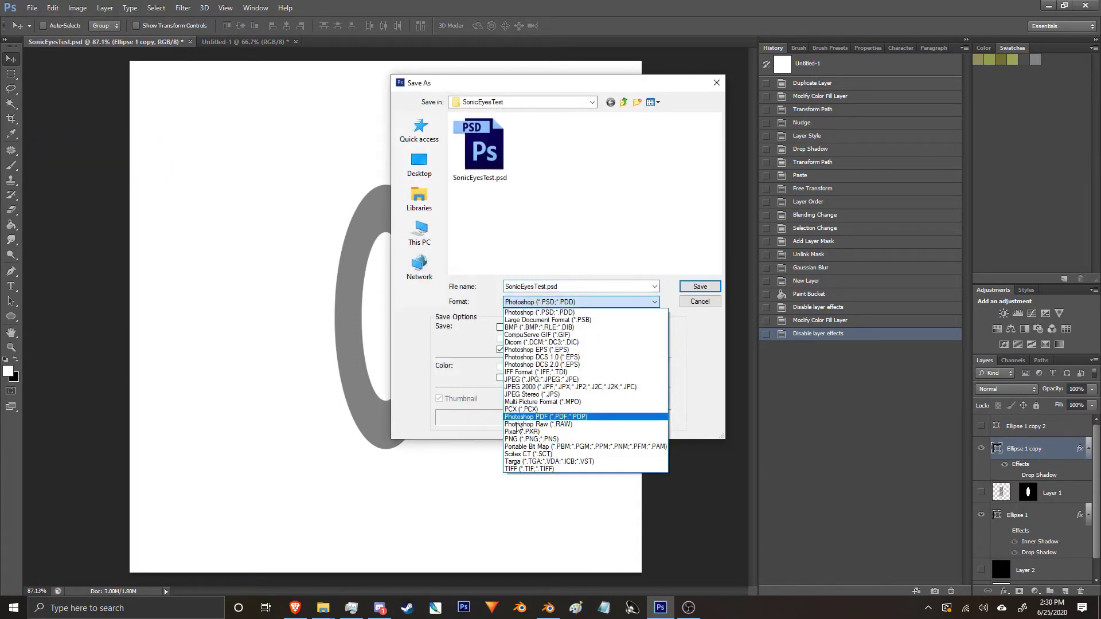
pyautogui.click(531, 440)
pyautogui.click(573, 285)
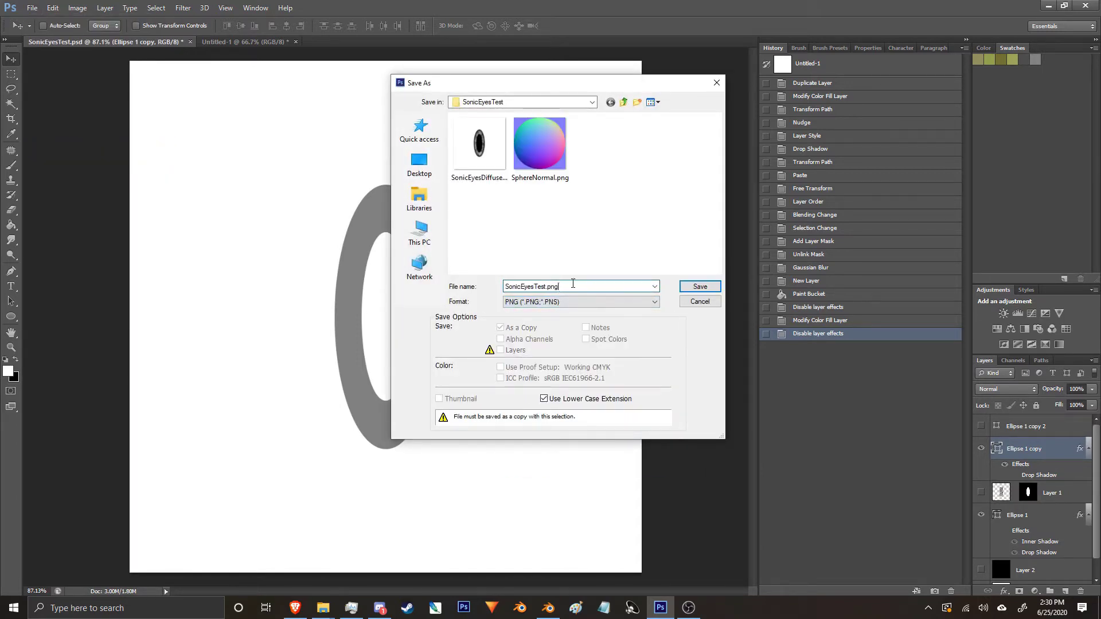
pyautogui.hotkey('ctrl', 'a')
pyautogui.write('Roughness')
pyautogui.click(504, 287)
pyautogui.write('SonicEye')
pyautogui.press('Return')
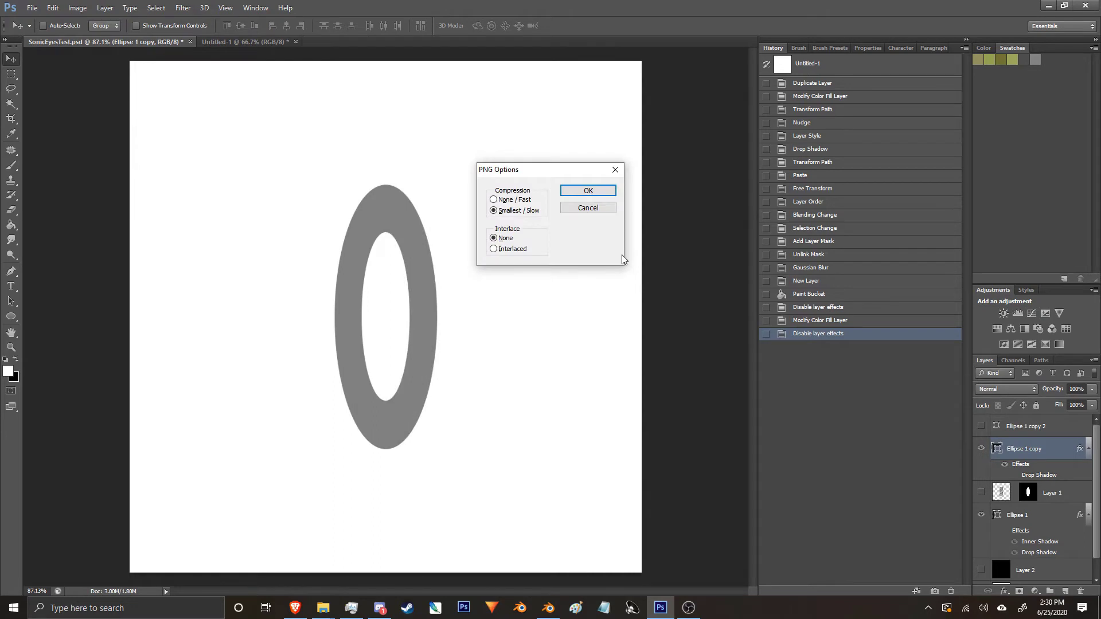
pyautogui.press('Return')
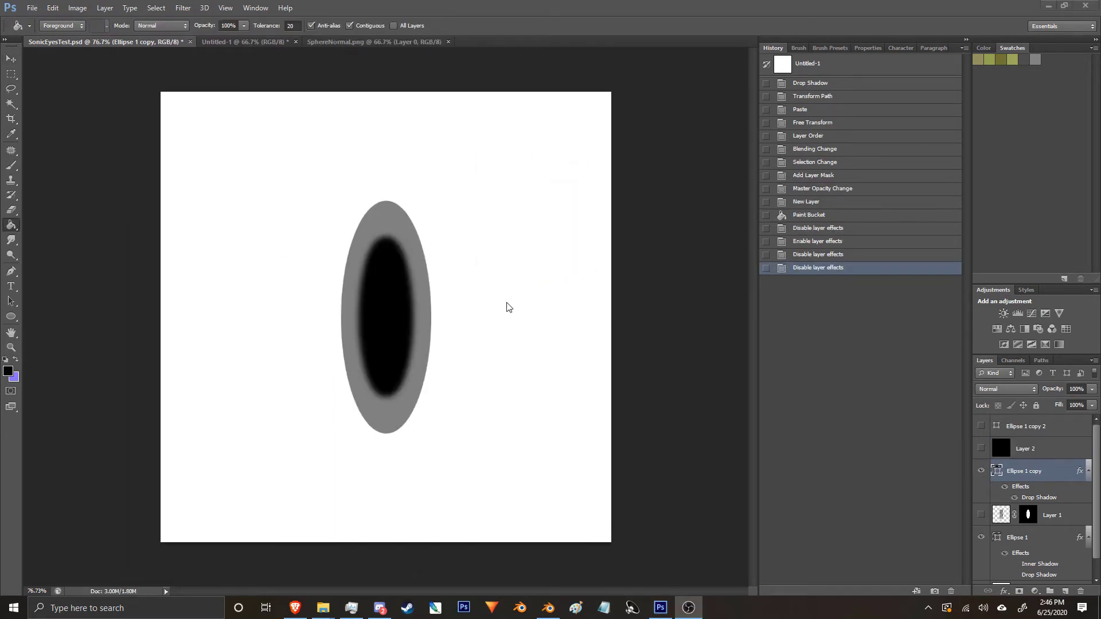
# Set the black pupil ellipse's solid fill color to white (ffffff), keeping its drop shadow enabled.
pyautogui.click(995, 475)
pyautogui.doubleClick(999, 471)
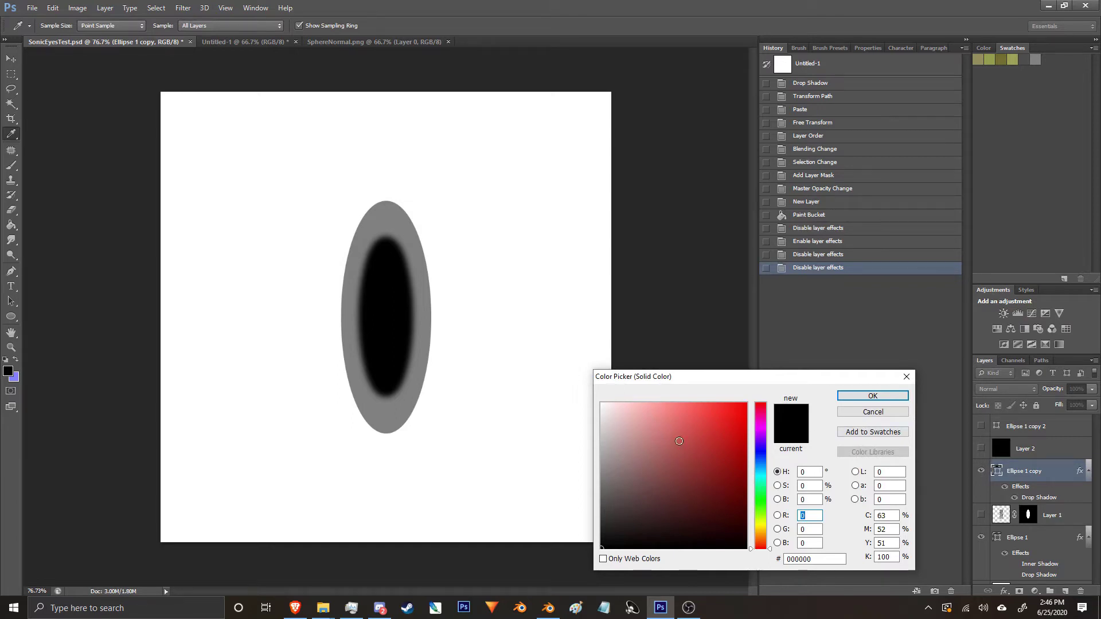
pyautogui.click(506, 376)
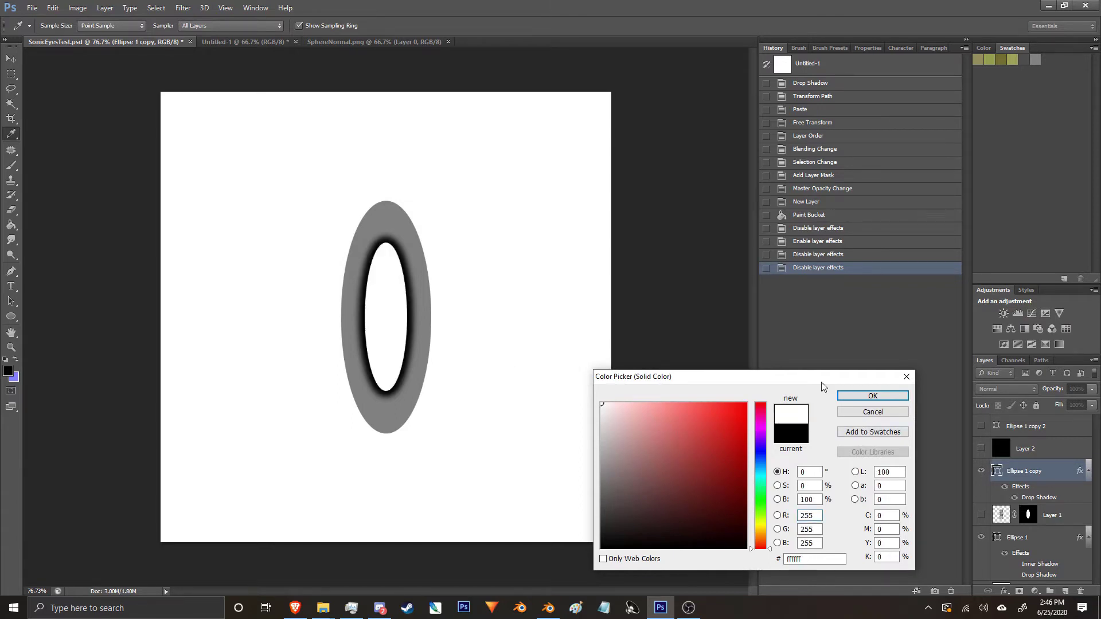
pyautogui.click(872, 396)
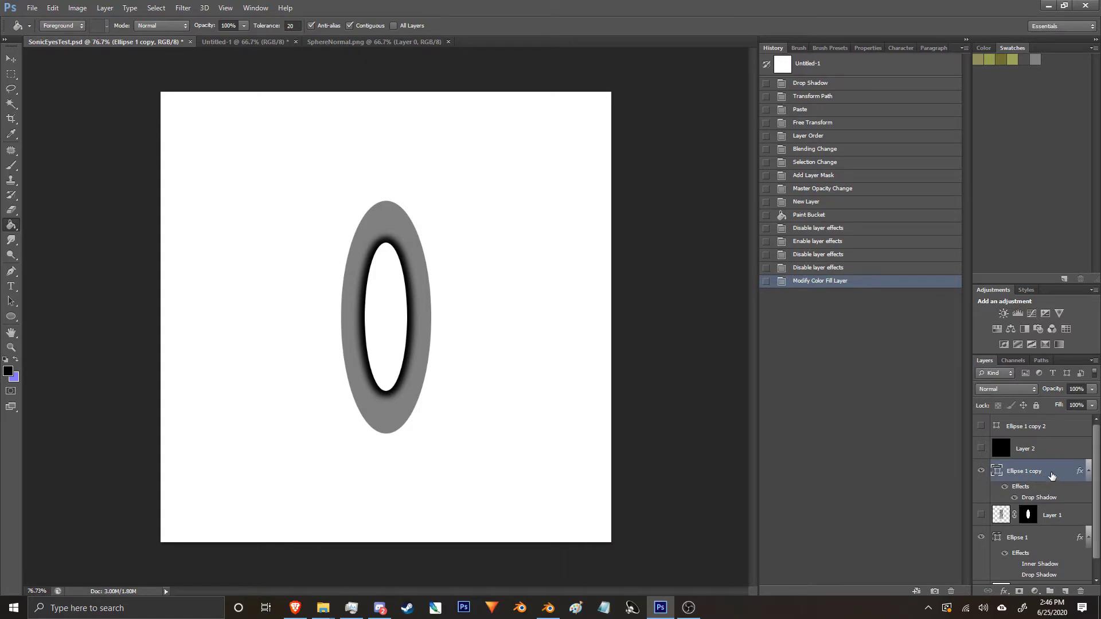
# Set the pupil ellipse's Drop Shadow to Screen blend mode with white (ffffff) as the shadow color.
pyautogui.doubleClick(1051, 475)
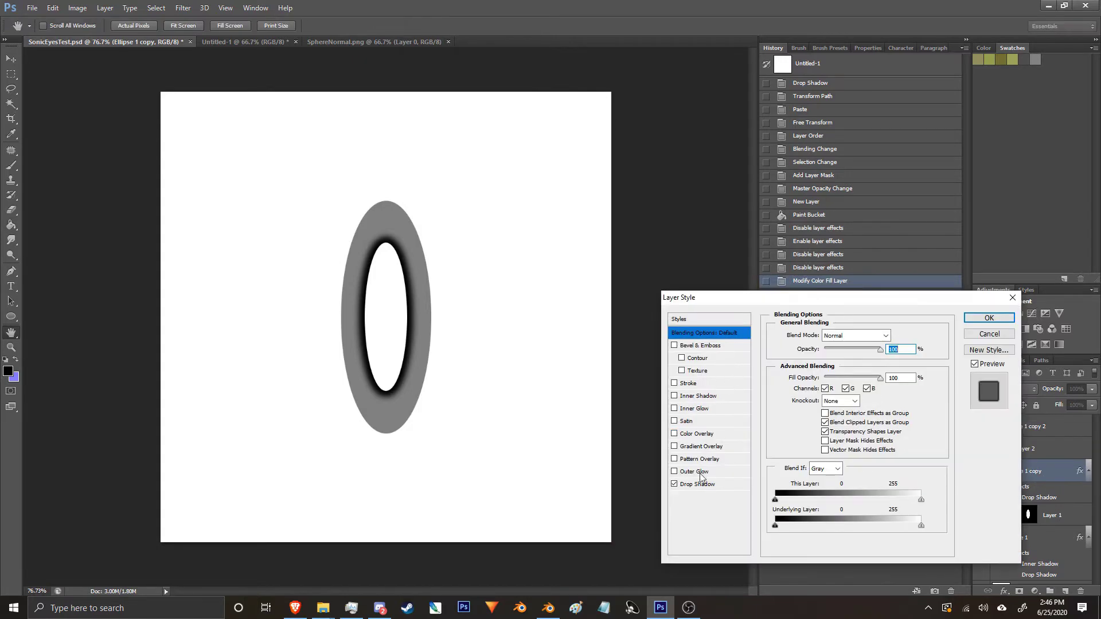
pyautogui.click(698, 485)
pyautogui.click(849, 335)
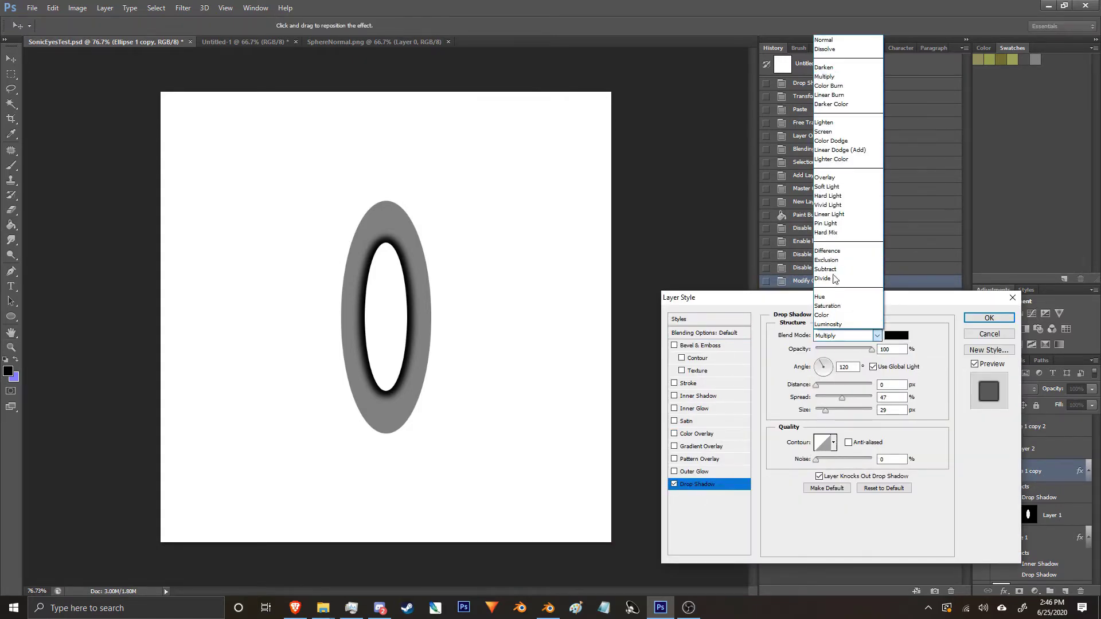
pyautogui.click(823, 132)
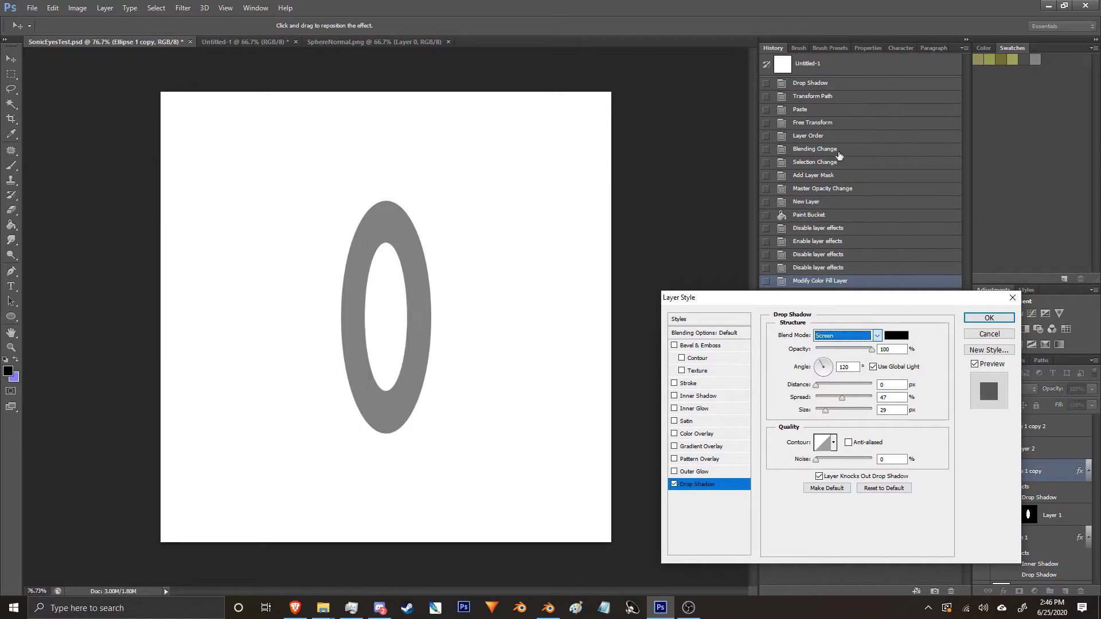
pyautogui.click(899, 336)
pyautogui.click(602, 404)
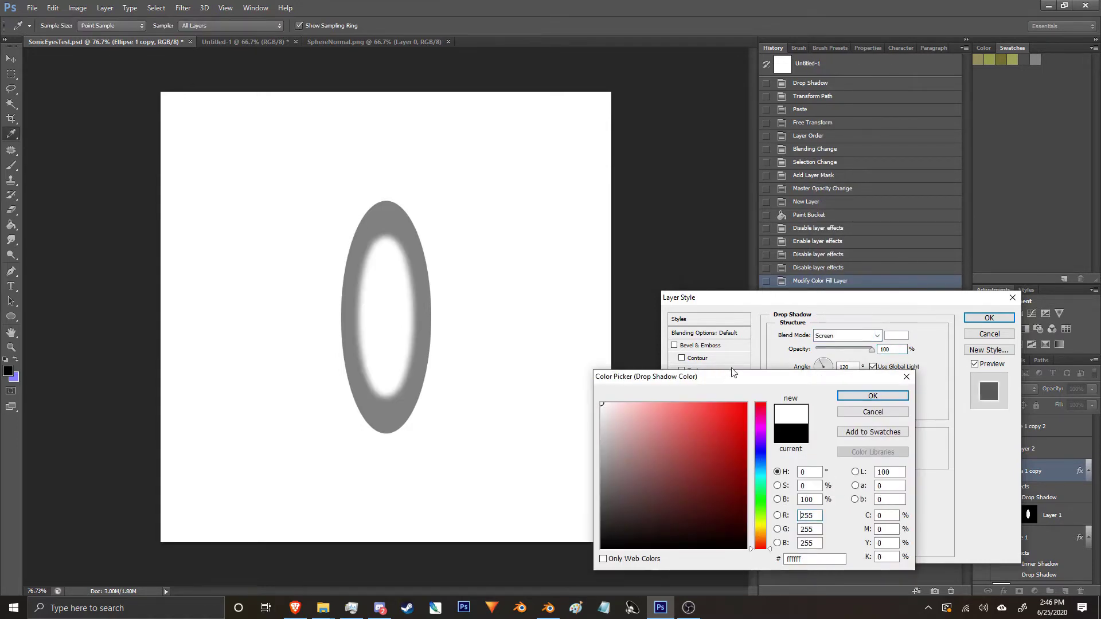
pyautogui.click(873, 396)
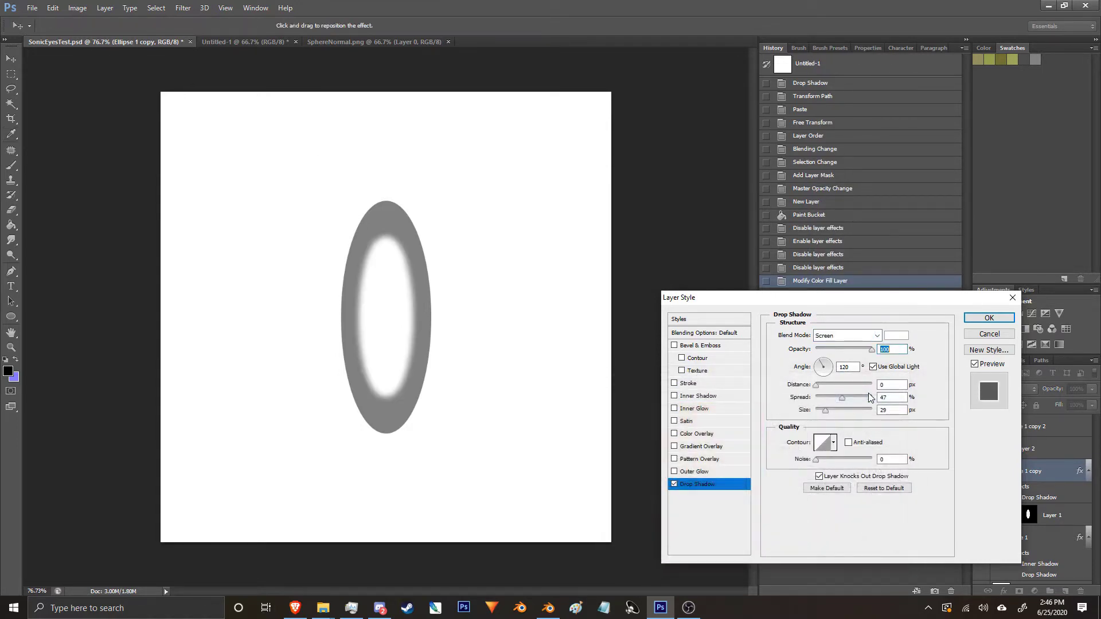
pyautogui.click(989, 319)
# Save the updated grey-and-white map as a PNG copy, overwriting the existing SonicEyesRough.png.
pyautogui.click(32, 8)
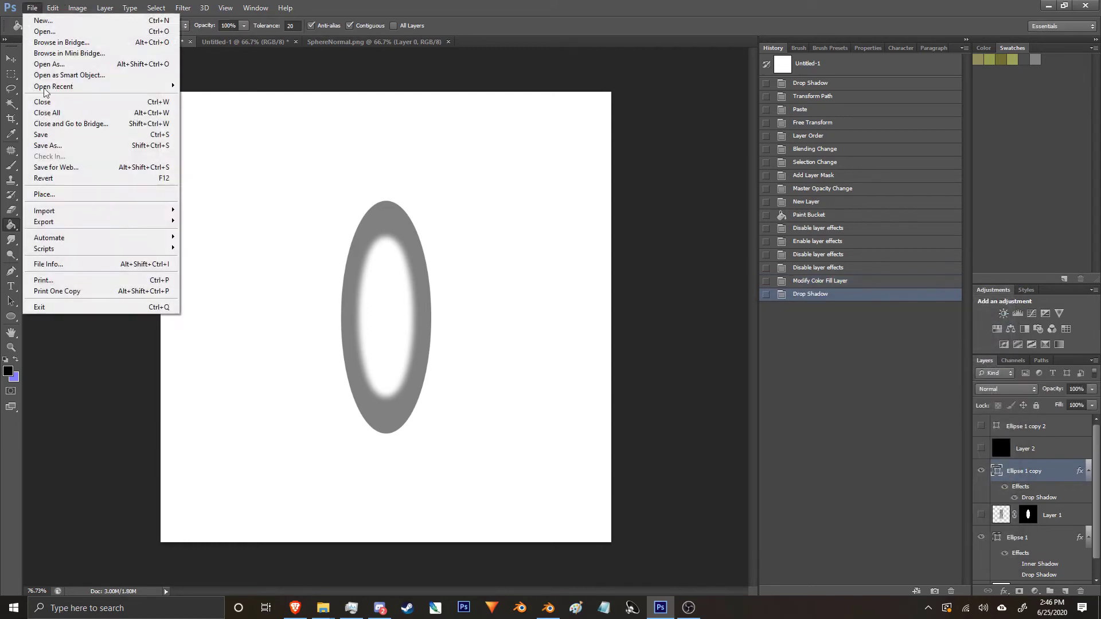
pyautogui.click(46, 145)
pyautogui.click(542, 301)
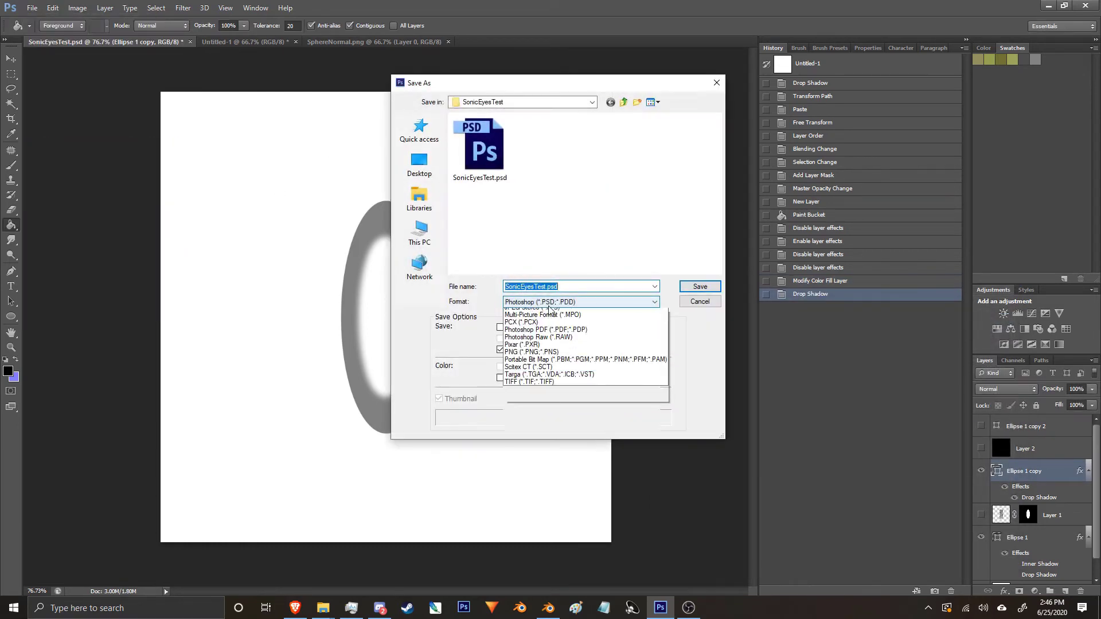
pyautogui.click(543, 433)
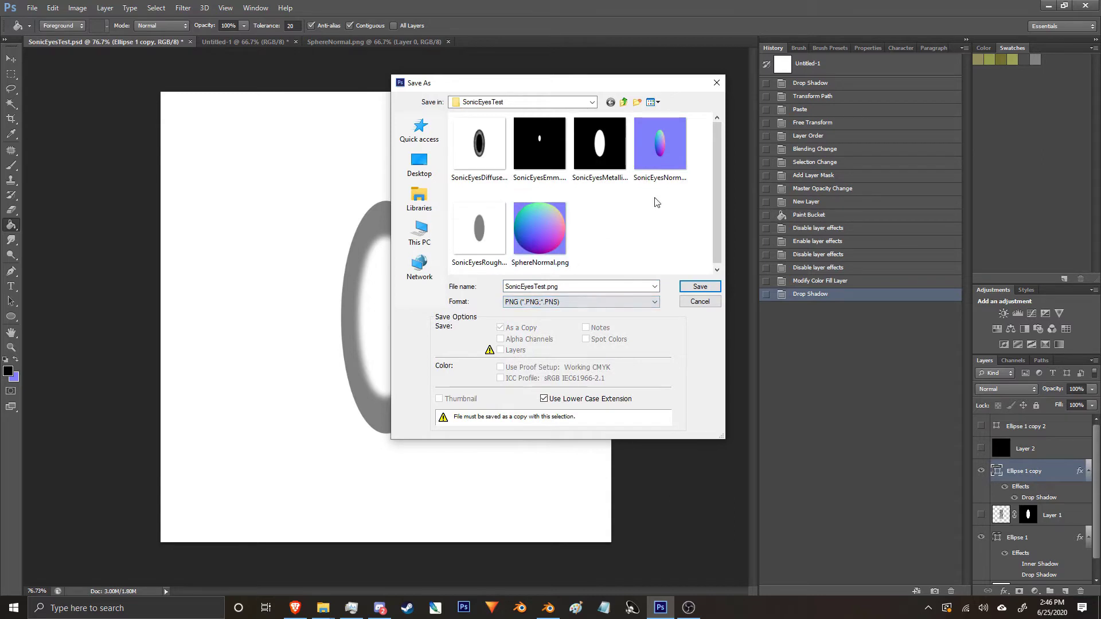
pyautogui.click(479, 228)
pyautogui.click(700, 287)
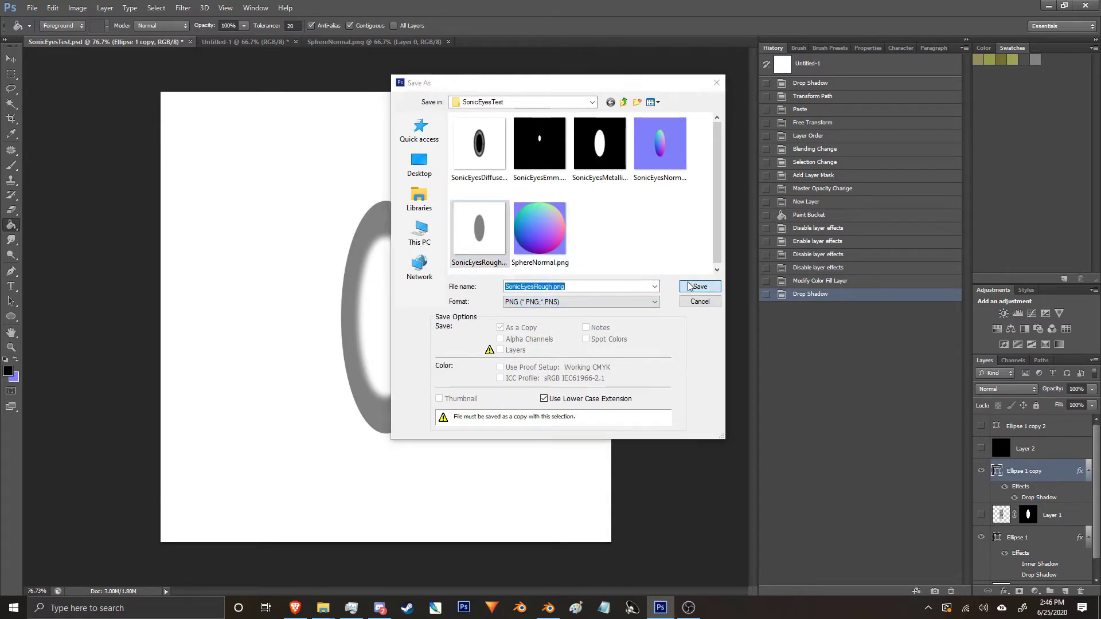
pyautogui.click(508, 229)
pyautogui.click(588, 191)
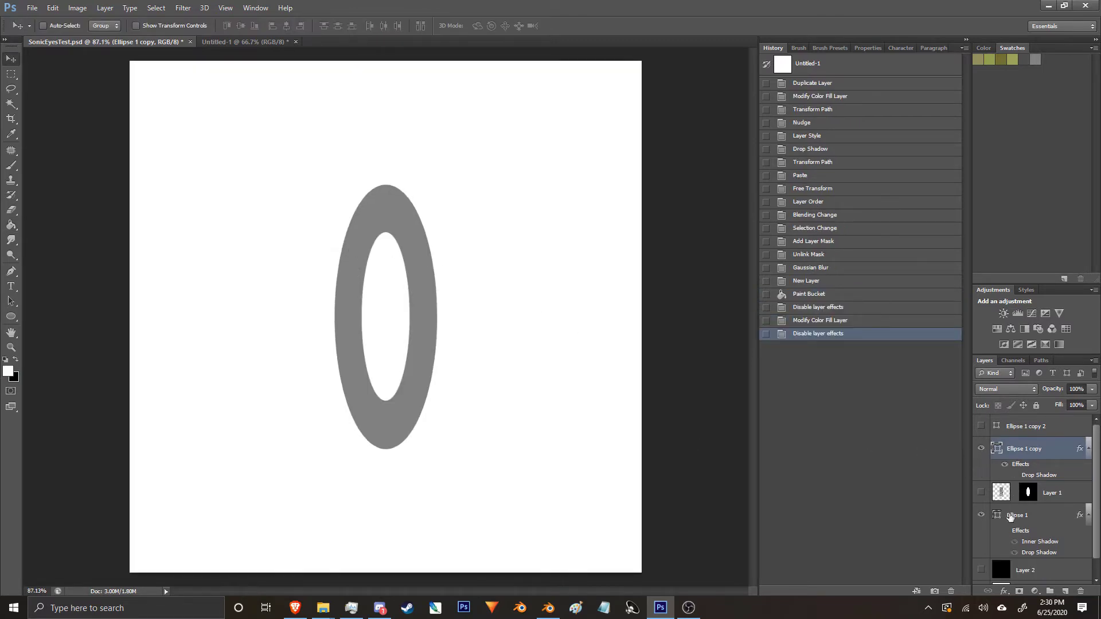
# Hide the pupil ellipse, set the grey Ellipse 1 fill to white (ffffff), and show the black Layer 2 background.
pyautogui.click(982, 450)
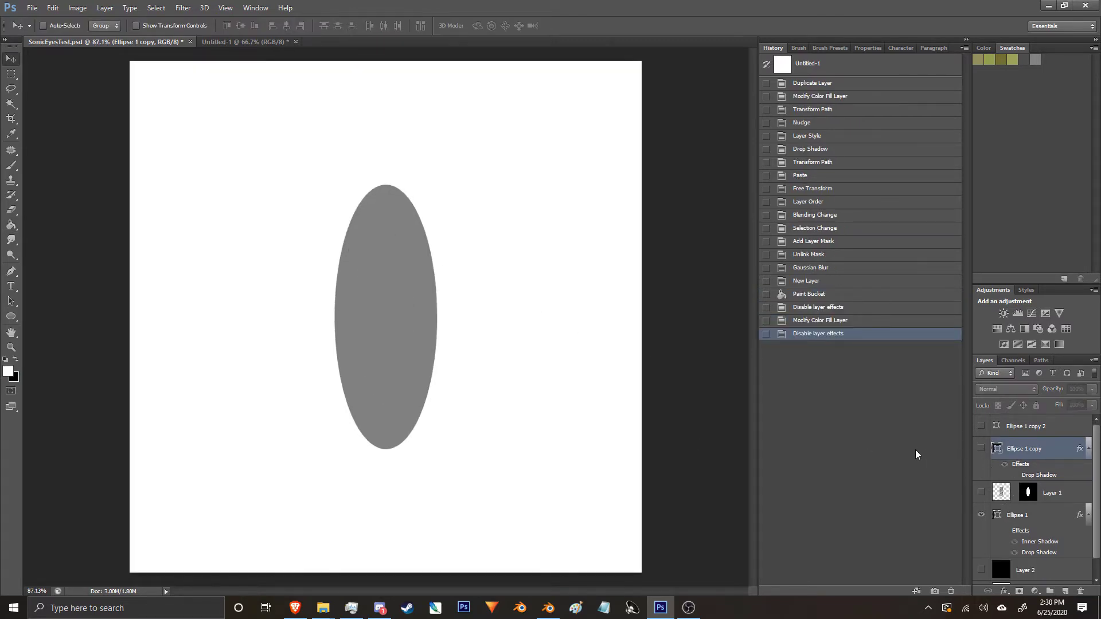
pyautogui.scroll(-1, 1006, 487)
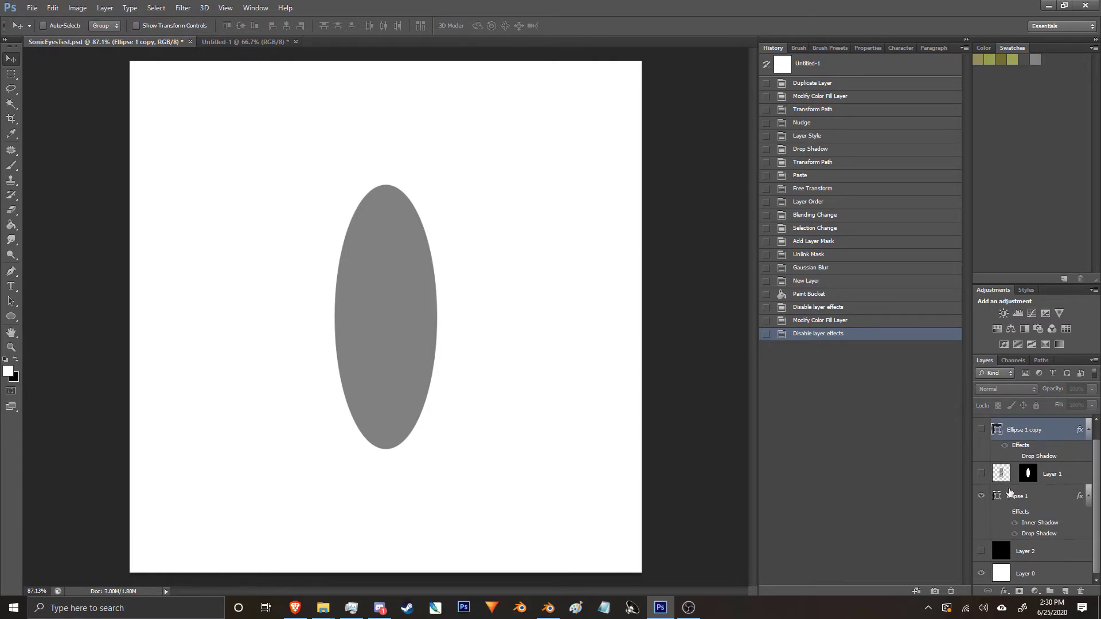
pyautogui.doubleClick(999, 497)
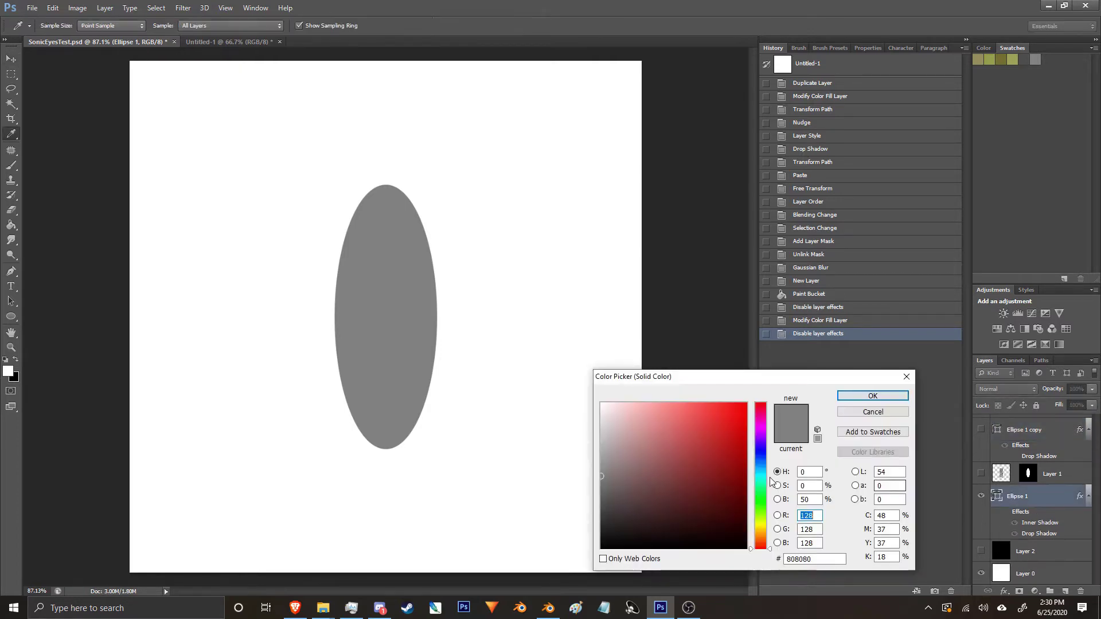
pyautogui.moveTo(700, 477); pyautogui.dragTo(598, 400)
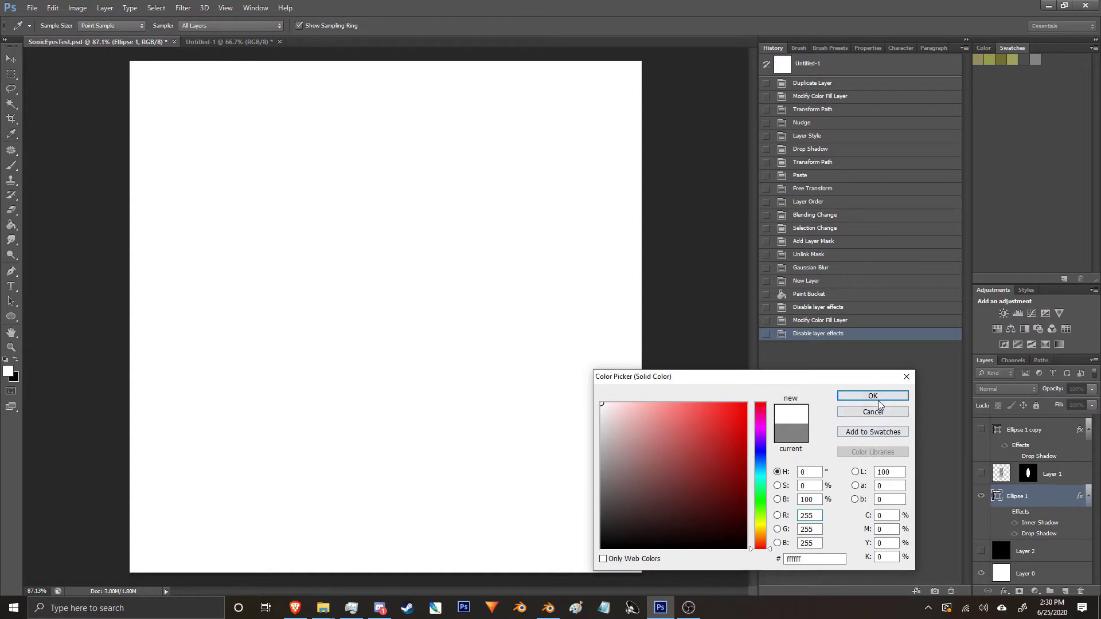
pyautogui.click(869, 396)
pyautogui.click(981, 552)
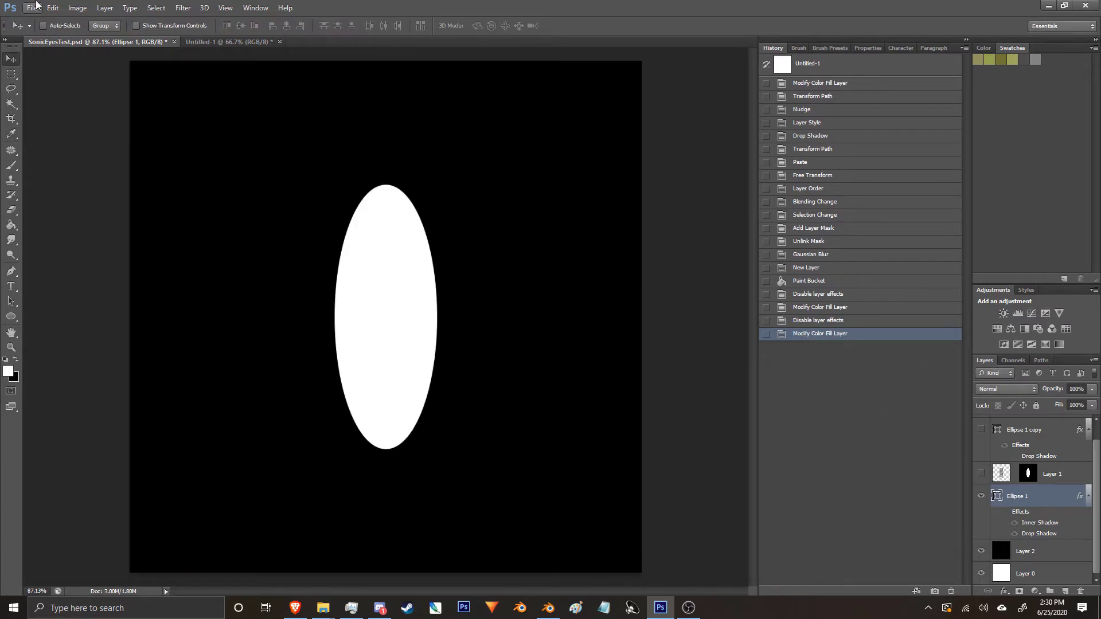
# Save a PNG copy of the white-on-black map named SonicEyesMetallic with the default PNG options.
pyautogui.click(32, 7)
pyautogui.click(48, 146)
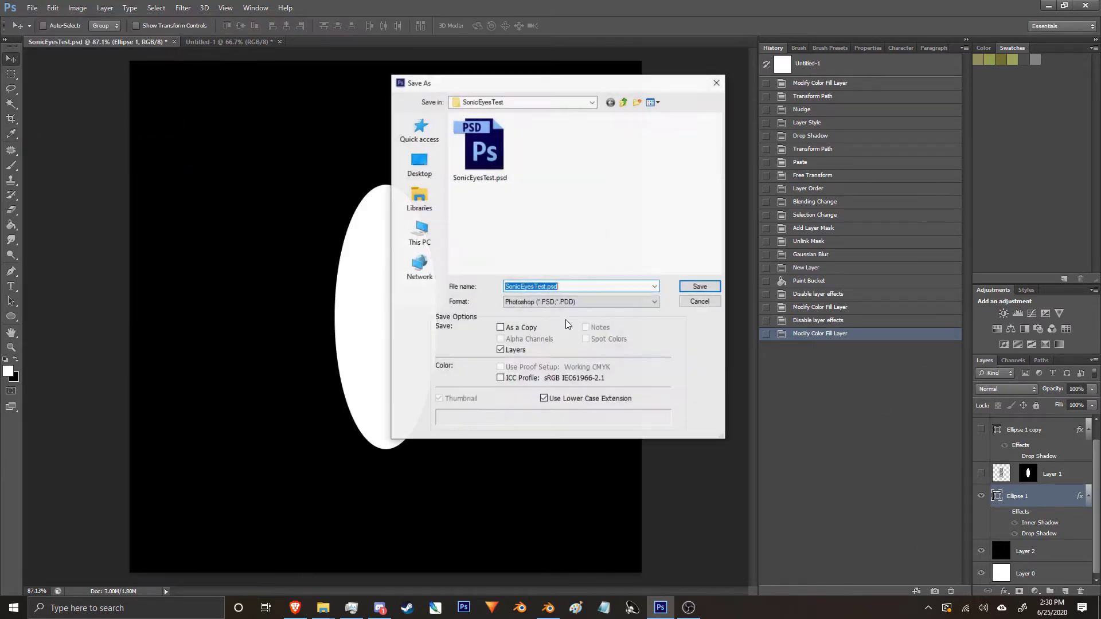
pyautogui.click(554, 303)
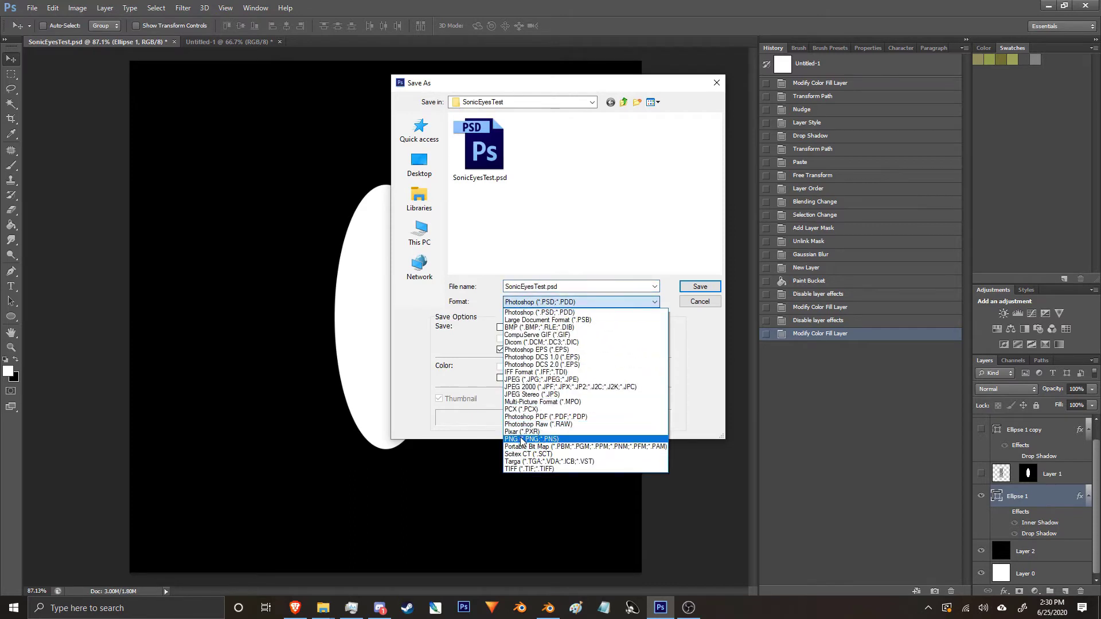
pyautogui.click(523, 445)
pyautogui.click(540, 287)
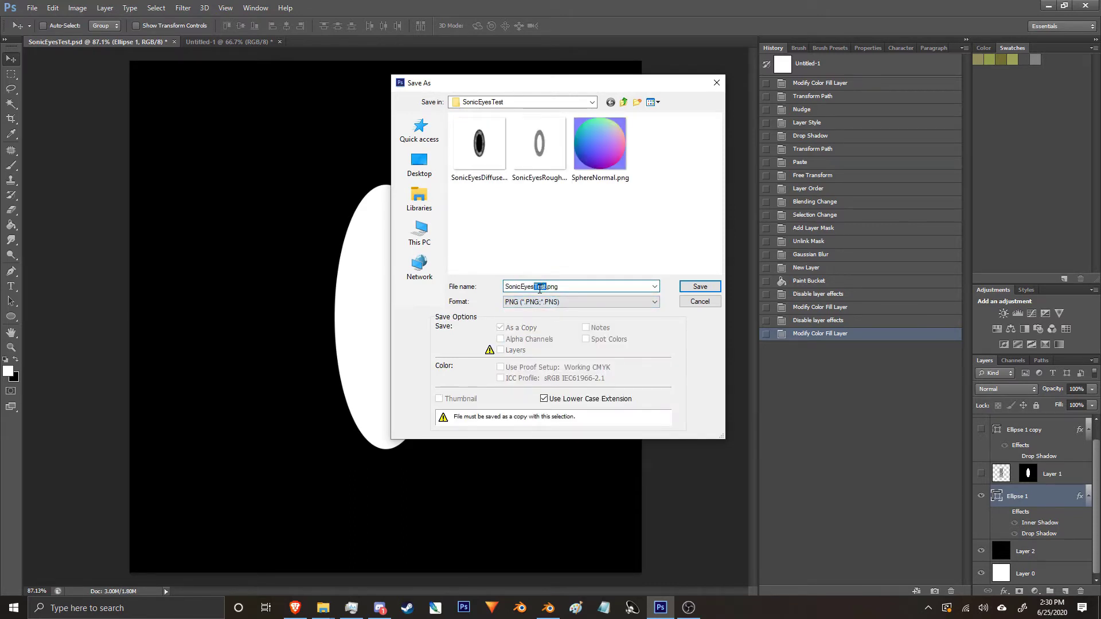
pyautogui.write('M')
pyautogui.write('etallic')
pyautogui.press('Return')
pyautogui.press('Return')
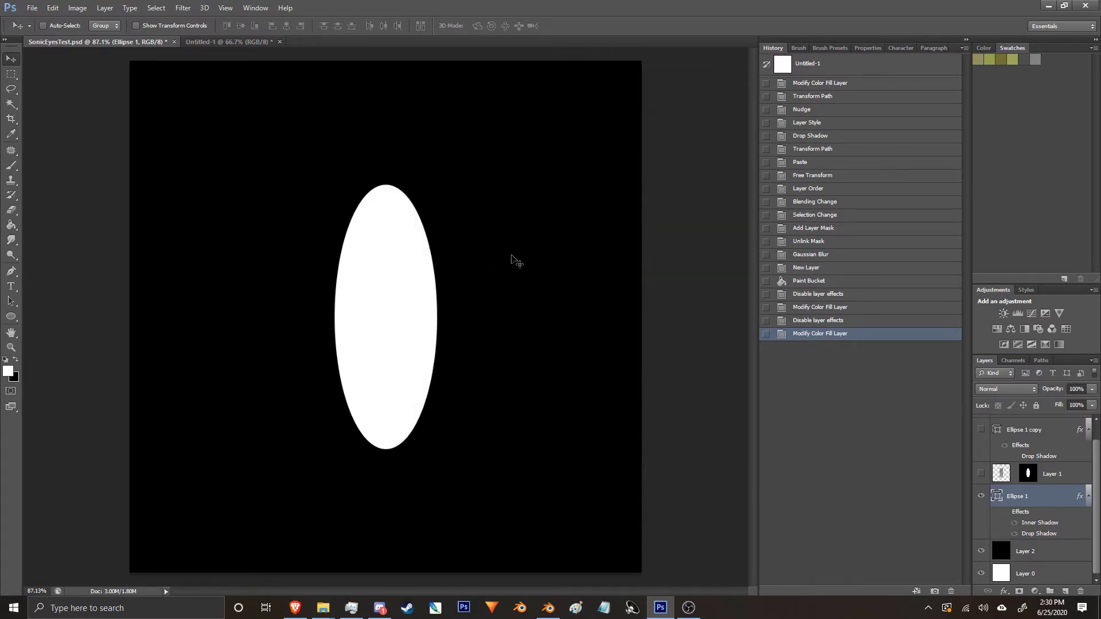
# Open SphereNormal.png from the SonicEyesTest folder as a separate document.
pyautogui.click(204, 42)
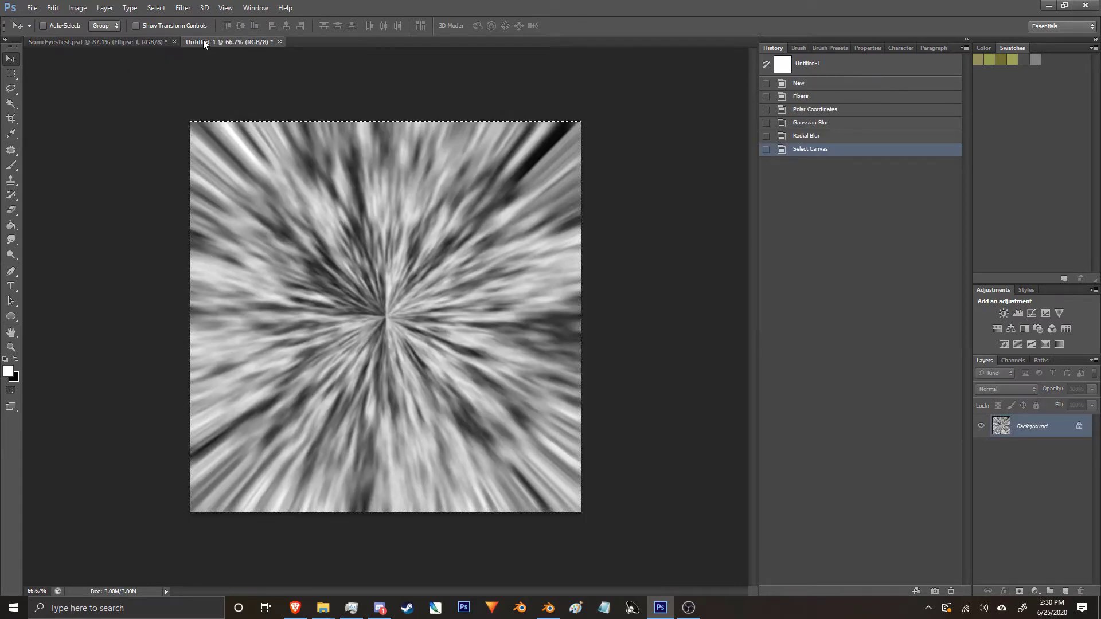
pyautogui.click(98, 43)
pyautogui.click(31, 8)
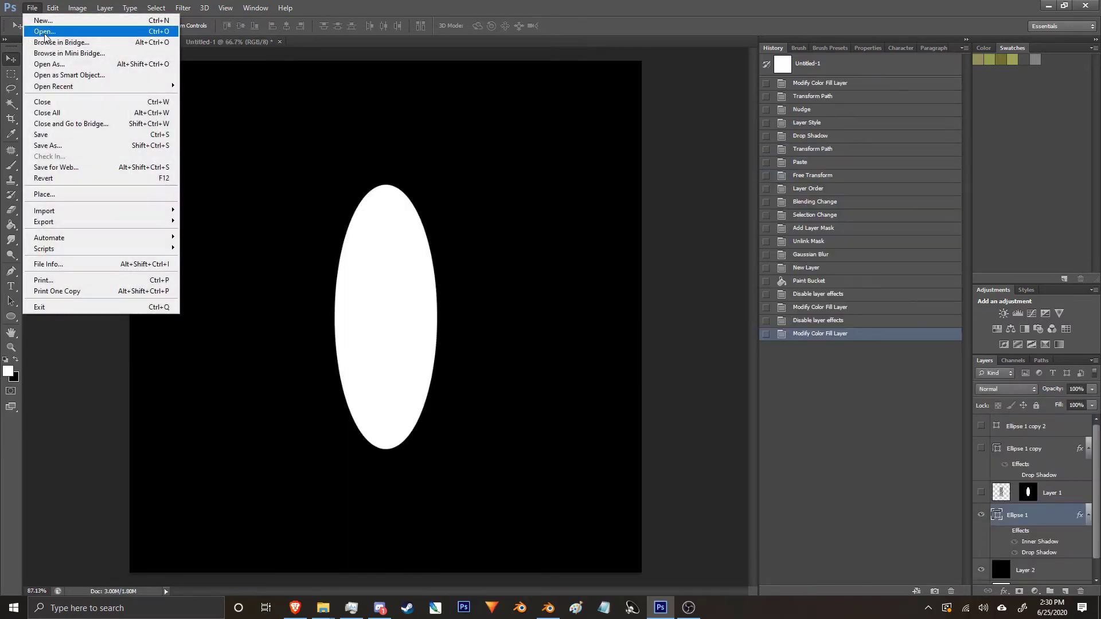
pyautogui.click(45, 31)
pyautogui.click(483, 233)
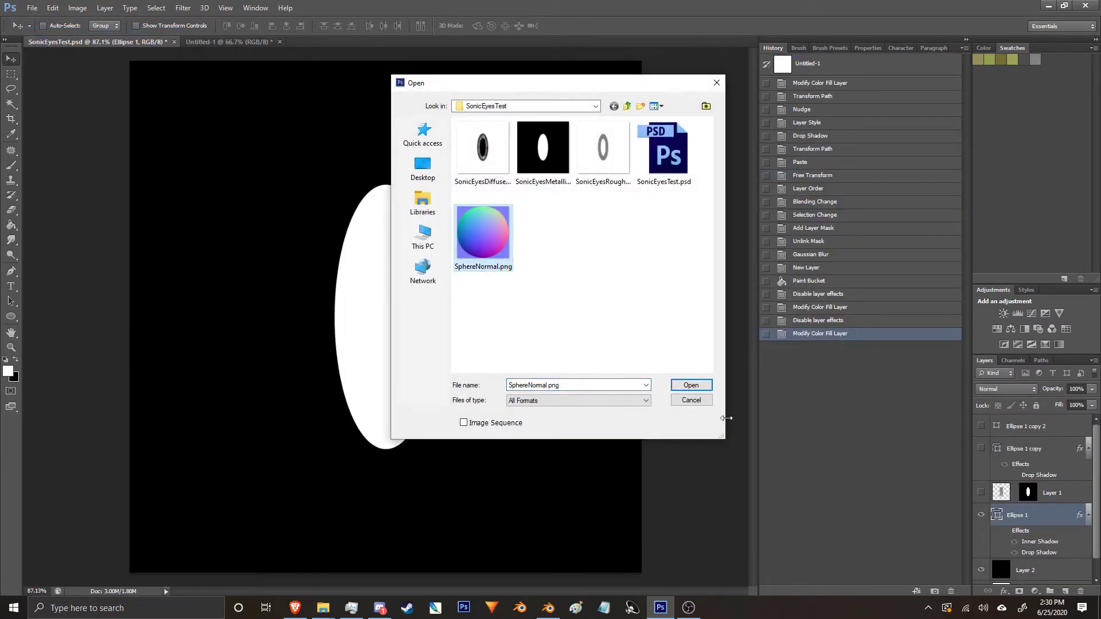
pyautogui.click(697, 386)
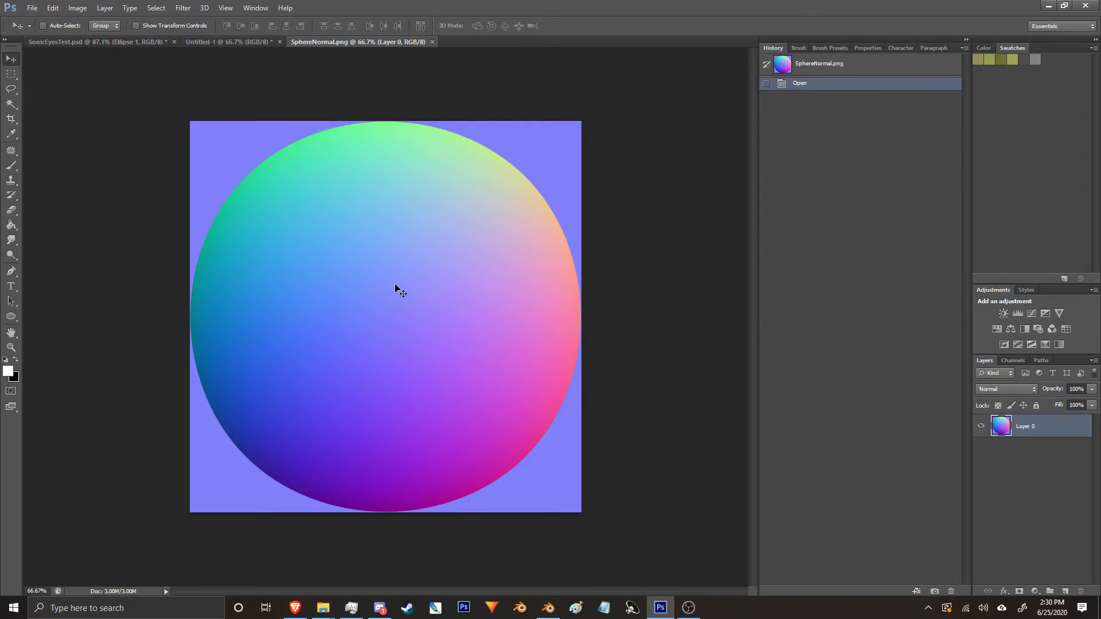
# Copy the entire sphere normal image and paste it into SonicEyesTest.psd above Ellipse 1.
pyautogui.hotkey('ctrl', 'a')
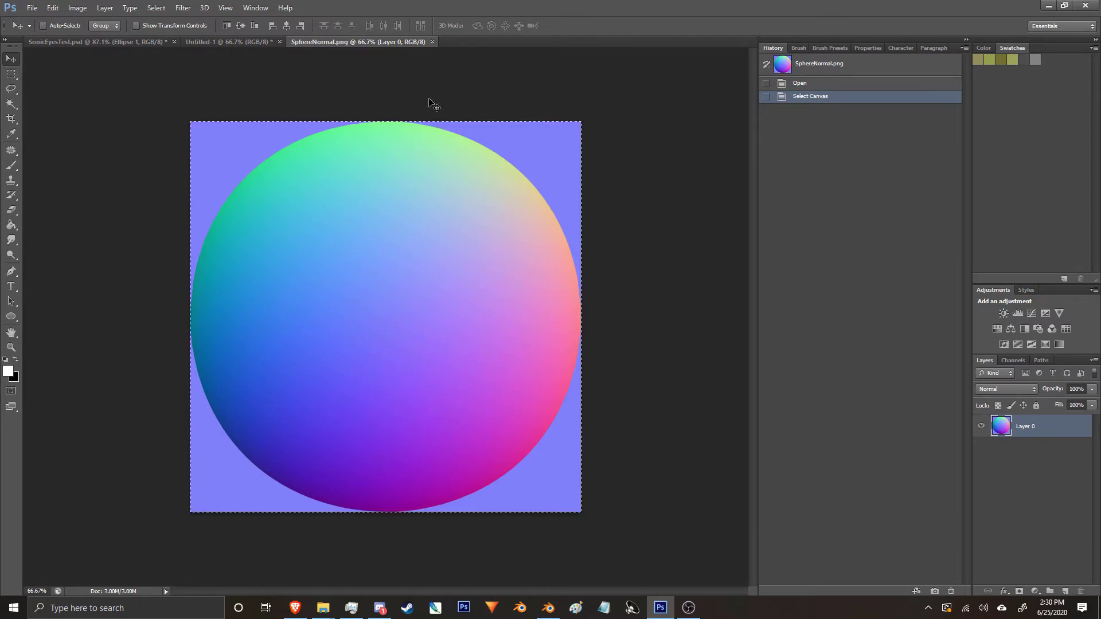
pyautogui.click(232, 42)
pyautogui.click(123, 42)
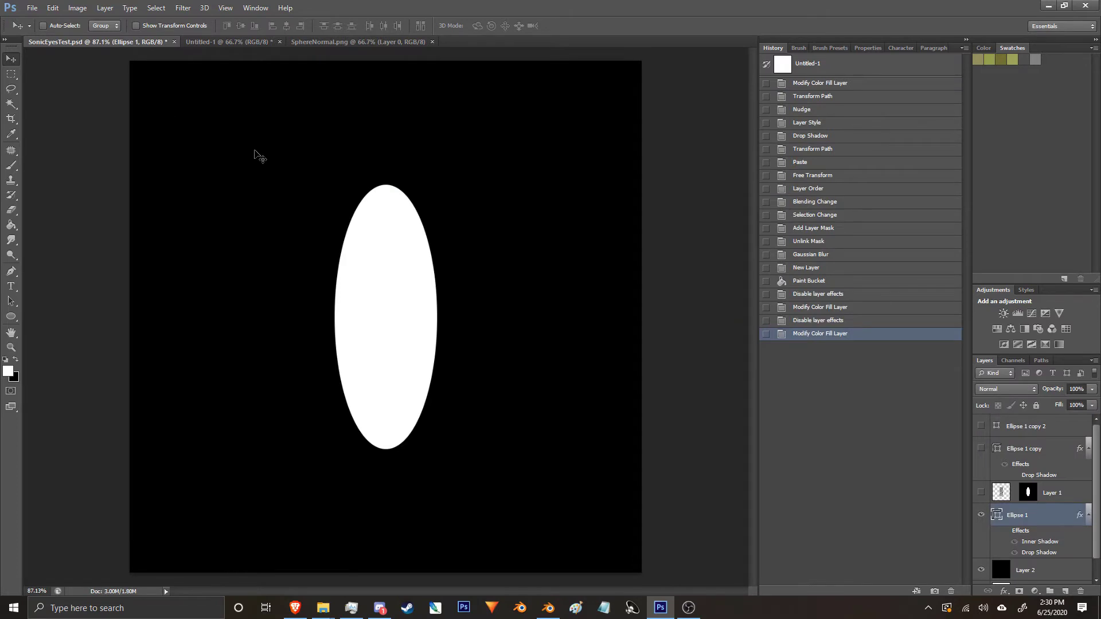
pyautogui.hotkey('ctrl', 'v')
# Free-transform the pasted sphere normal to about 20% width and 52% height so it fits the eye ellipse, and apply it.
pyautogui.click(17, 73)
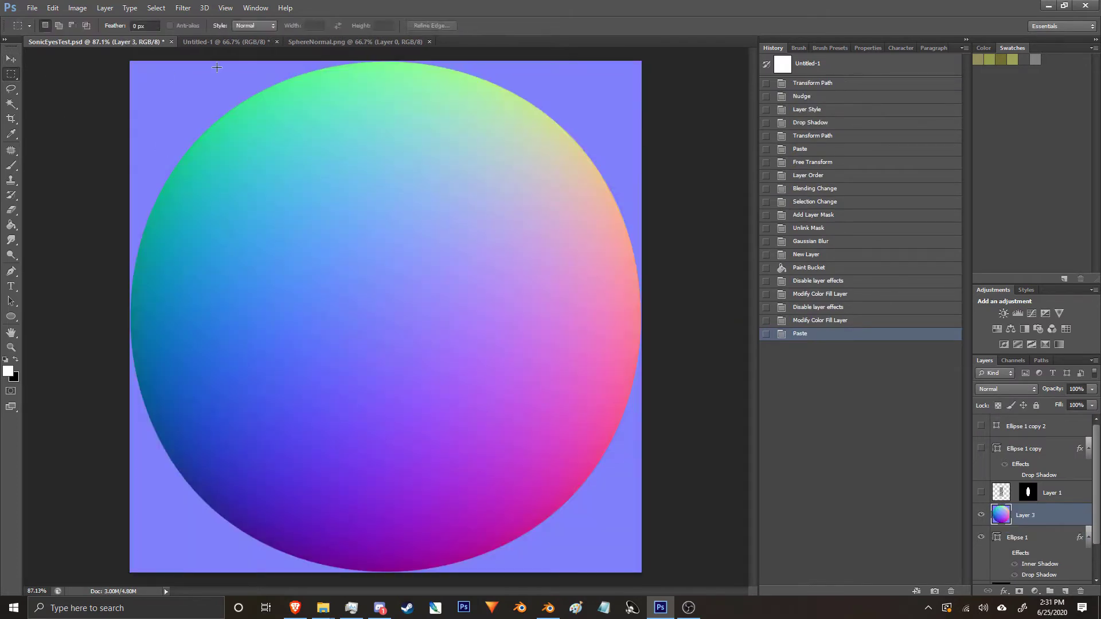
pyautogui.click(235, 45)
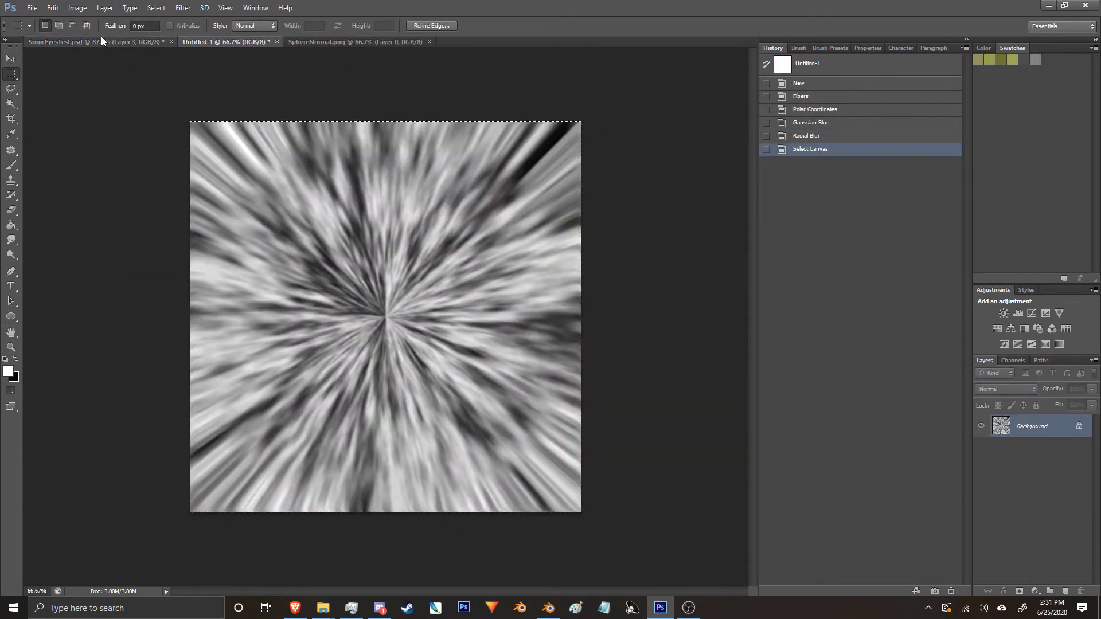
pyautogui.click(102, 40)
pyautogui.rightClick(566, 321)
pyautogui.click(628, 418)
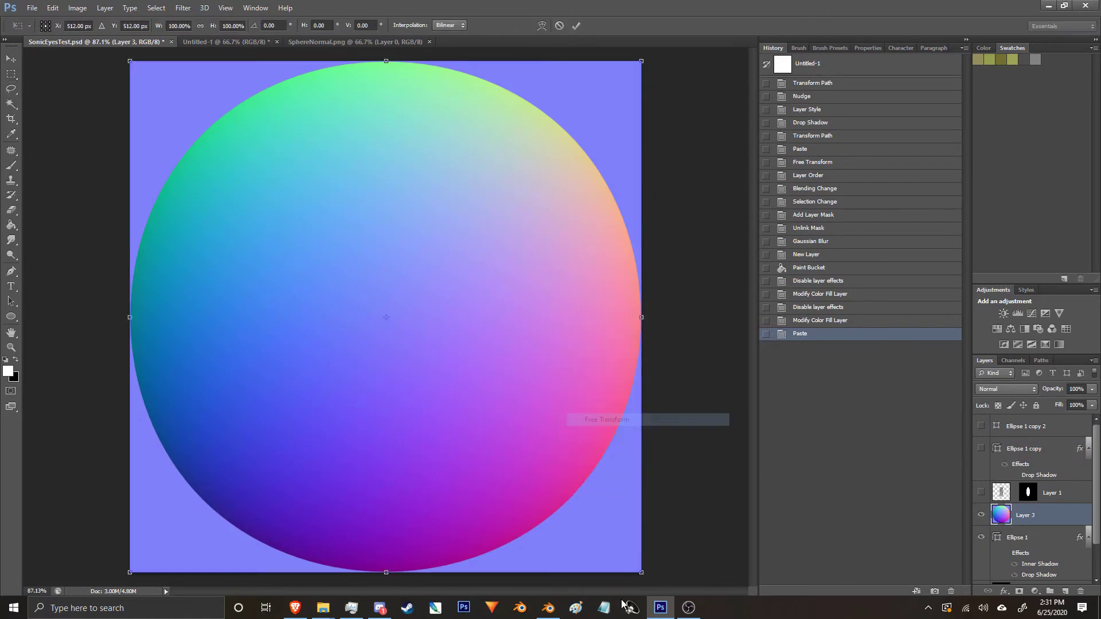
pyautogui.moveTo(406, 402); pyautogui.dragTo(437, 449)
pyautogui.moveTo(297, 451)
pyautogui.mouseDown()
pyautogui.moveTo(305, 424)
pyautogui.moveTo(305, 449)
pyautogui.mouseUp()
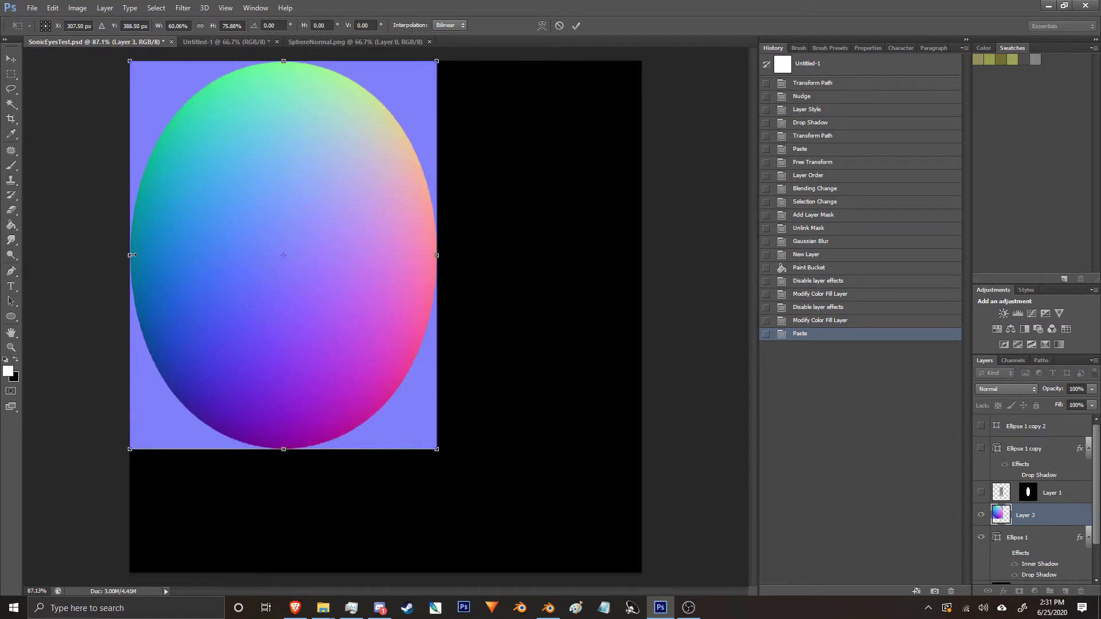
pyautogui.moveTo(132, 256); pyautogui.dragTo(335, 256)
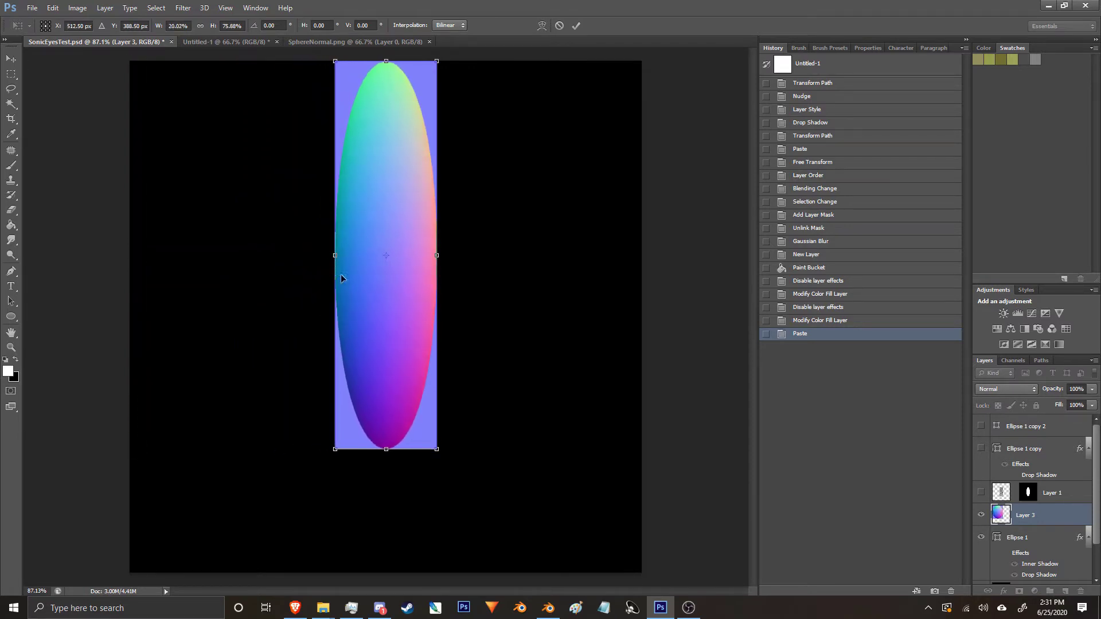
pyautogui.moveTo(389, 57); pyautogui.dragTo(385, 182)
pyautogui.click(16, 79)
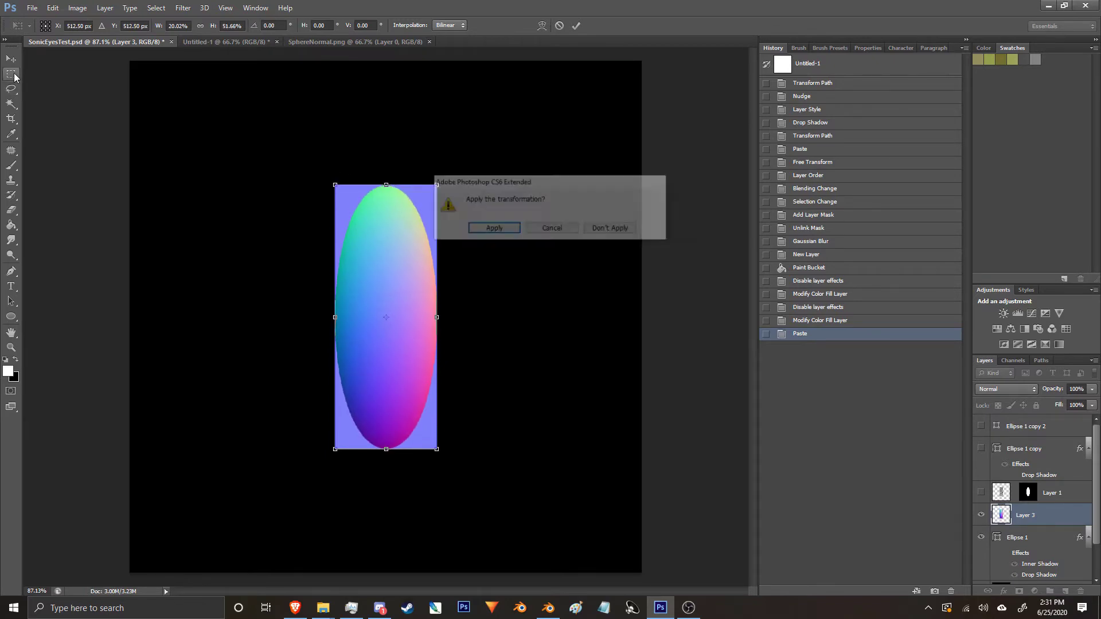
pyautogui.click(490, 227)
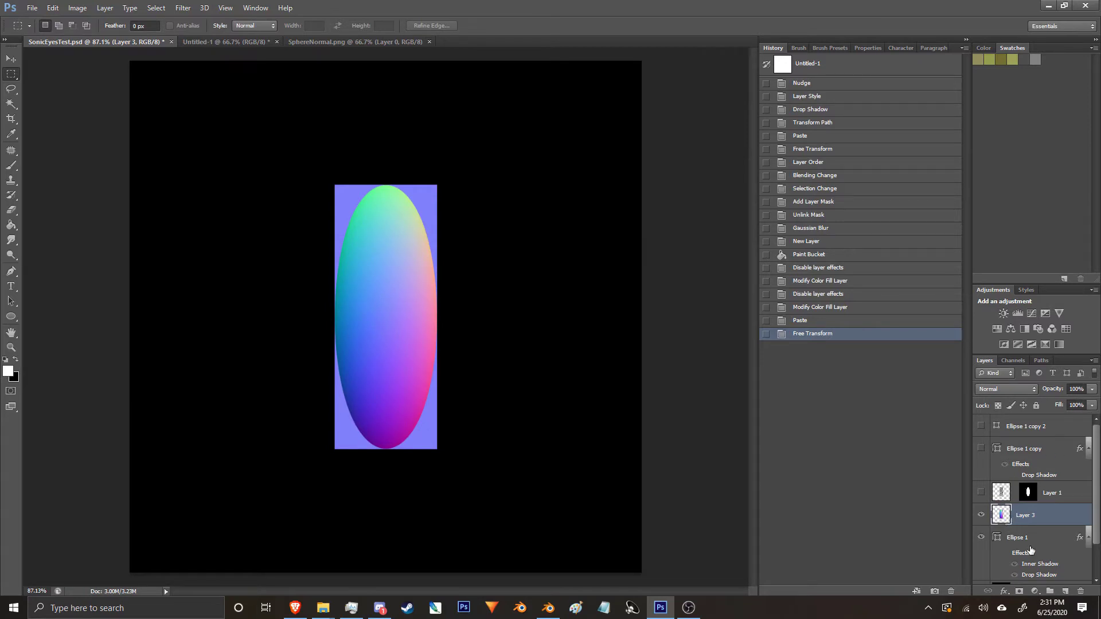
# Select the black background layer, Layer 2.
pyautogui.scroll(-2, 1031, 551)
pyautogui.click(1046, 558)
pyautogui.rightClick(1050, 542)
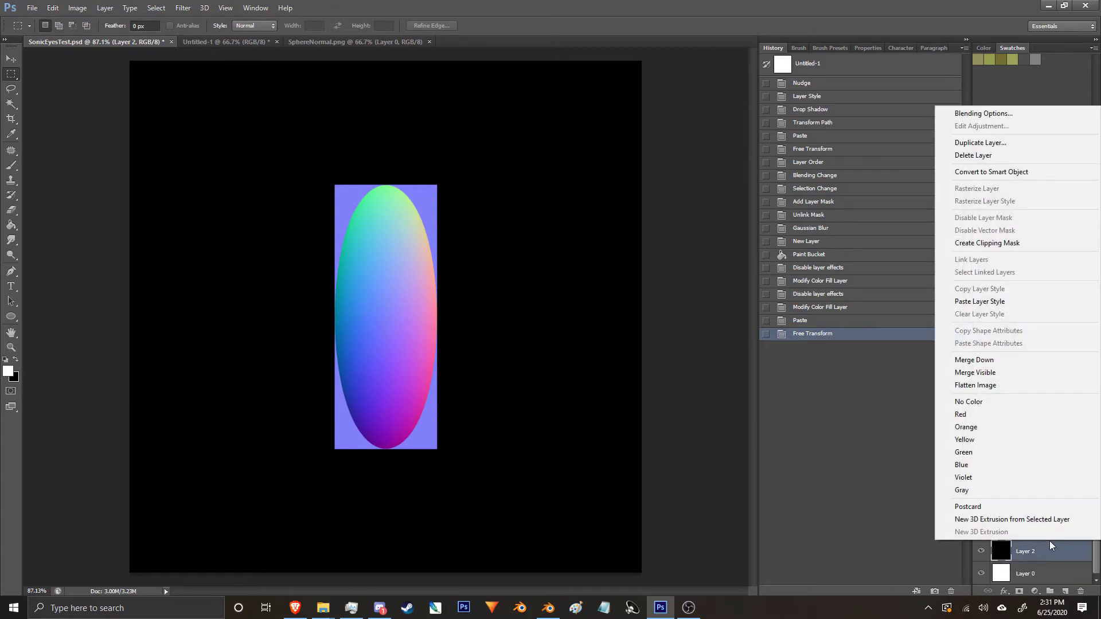
pyautogui.click(983, 114)
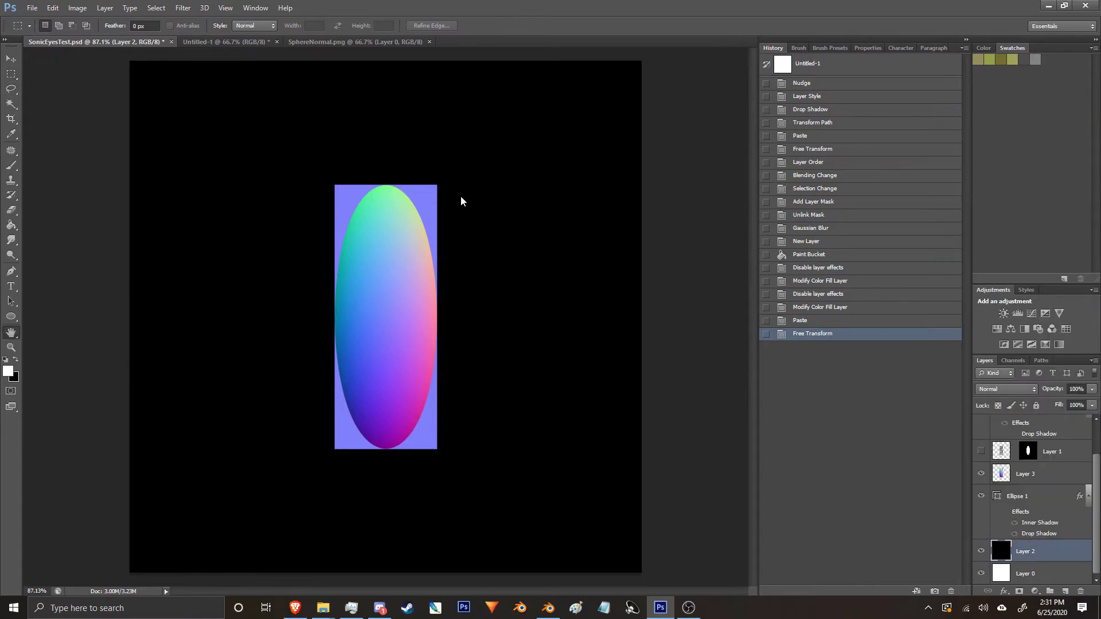
pyautogui.click(989, 334)
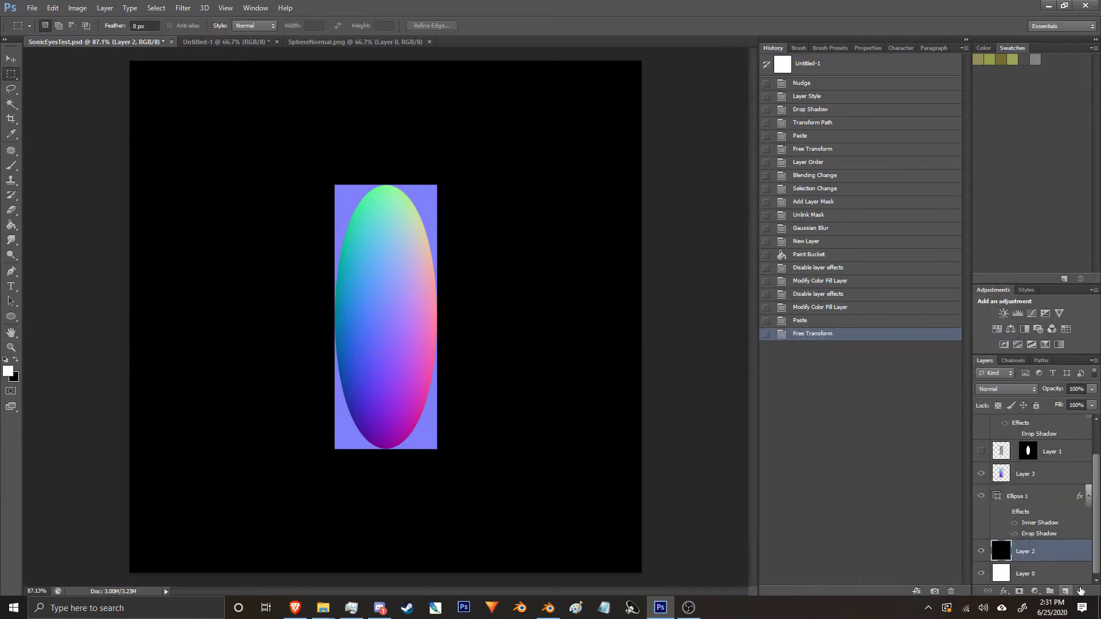
# Add a new layer above black Layer 2 and fill it with the flat blue-violet sampled from the sphere normal's corner.
pyautogui.click(1065, 591)
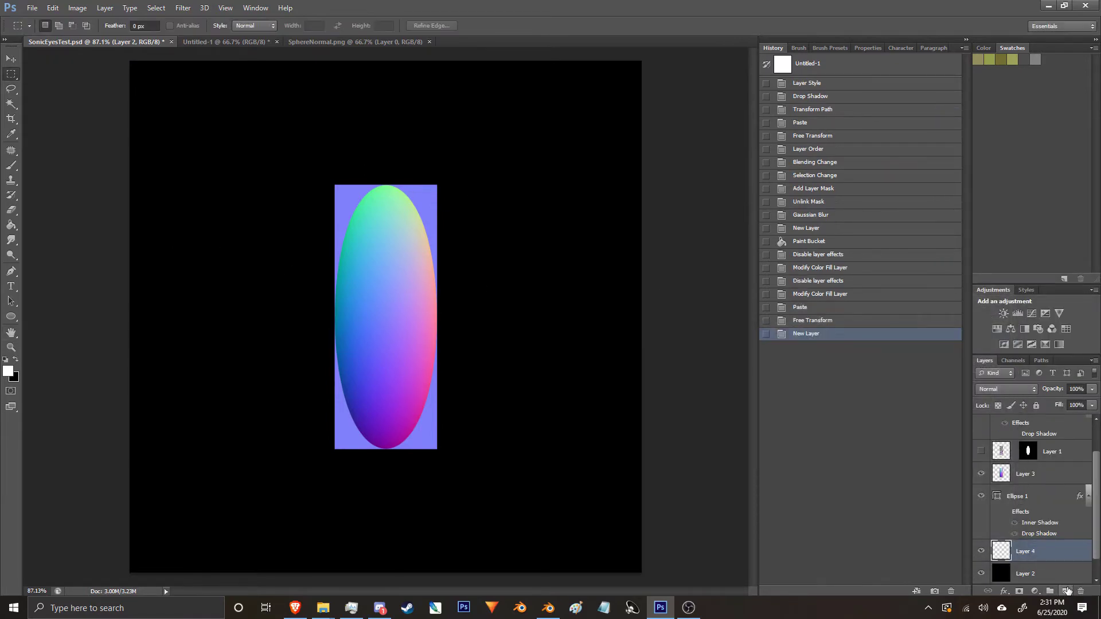
pyautogui.click(5, 222)
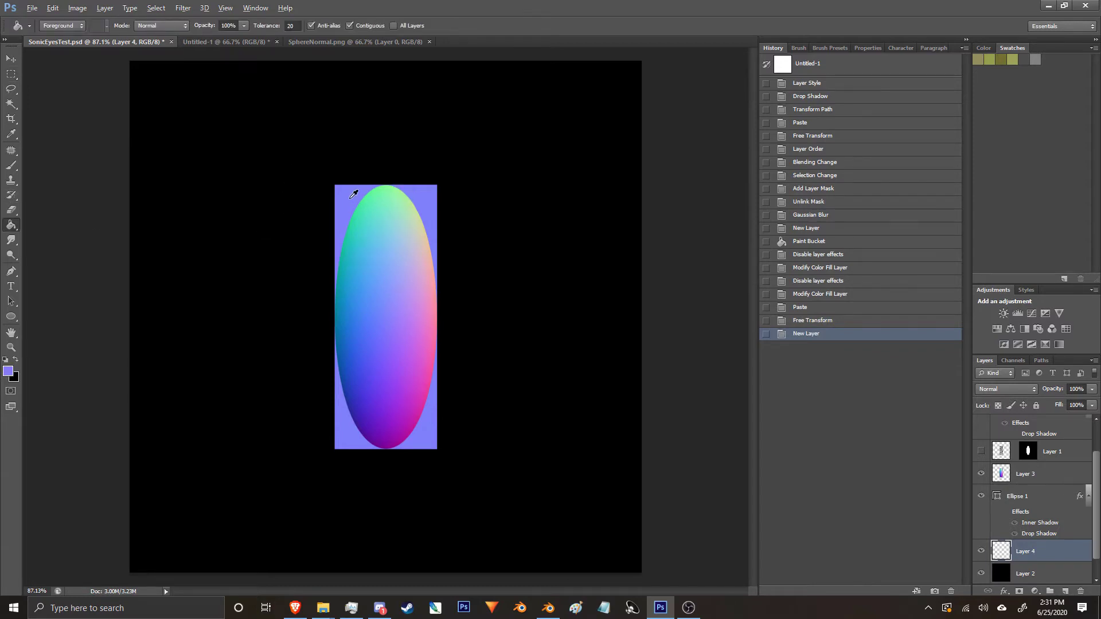
pyautogui.click(269, 194)
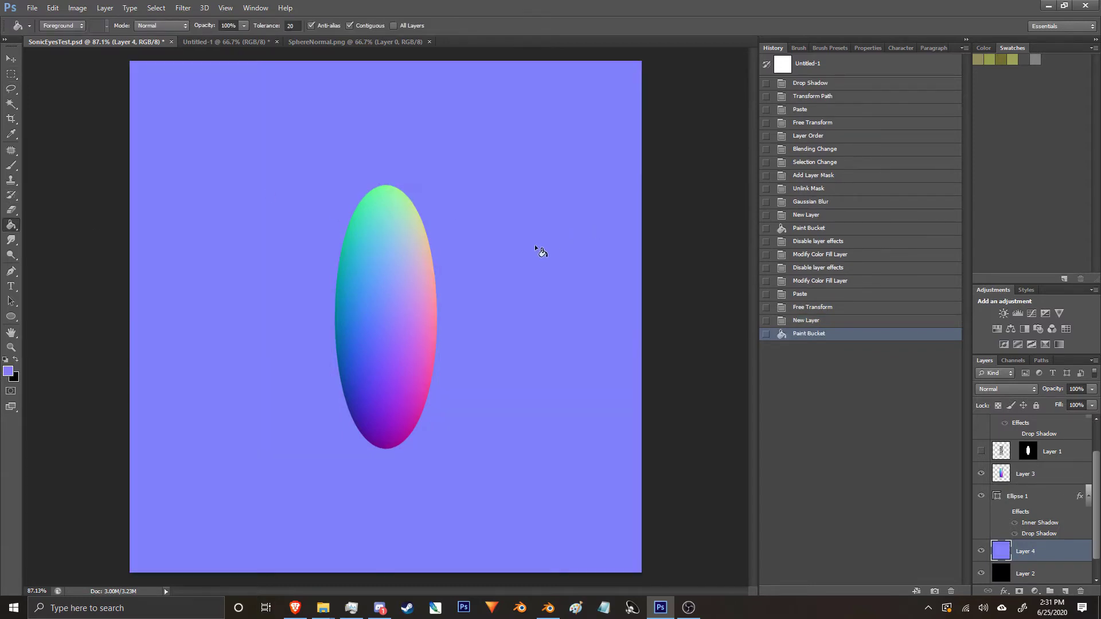
pyautogui.keyDown('alt'); pyautogui.scroll(5, 356, 263); pyautogui.keyUp('alt')
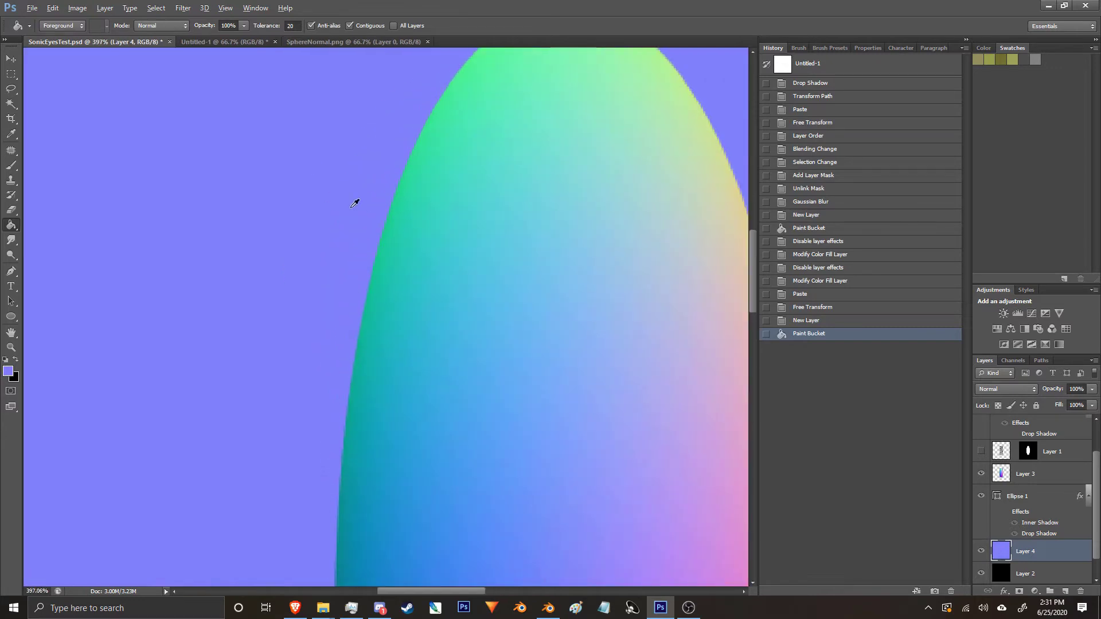
pyautogui.keyDown('alt'); pyautogui.scroll(-4, 344, 205); pyautogui.keyUp('alt')
pyautogui.keyDown('alt'); pyautogui.scroll(6, 423, 377); pyautogui.keyUp('alt')
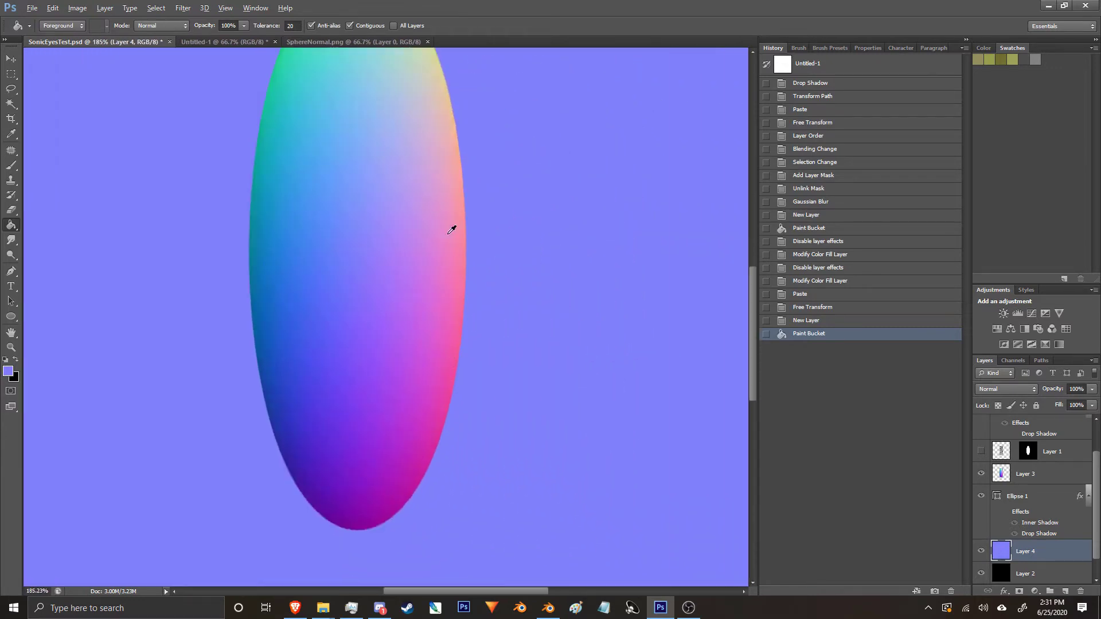
pyautogui.keyDown('alt'); pyautogui.scroll(-6, 453, 209); pyautogui.keyUp('alt')
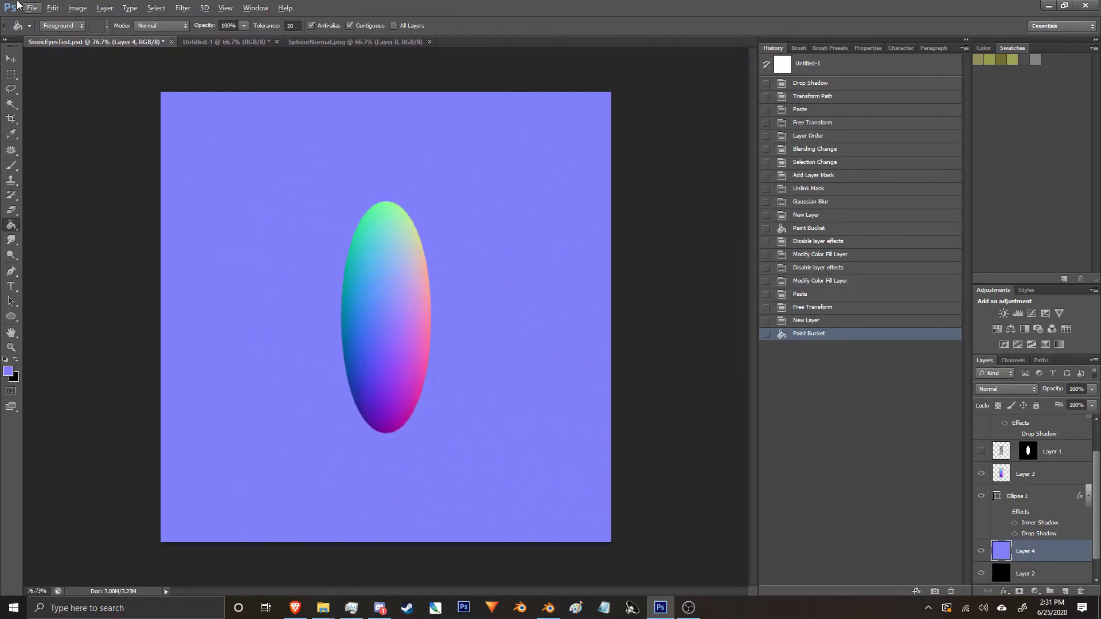
# Start saving a copy of the eye normal map in PNG format in the SonicEyesTest folder.
pyautogui.click(32, 7)
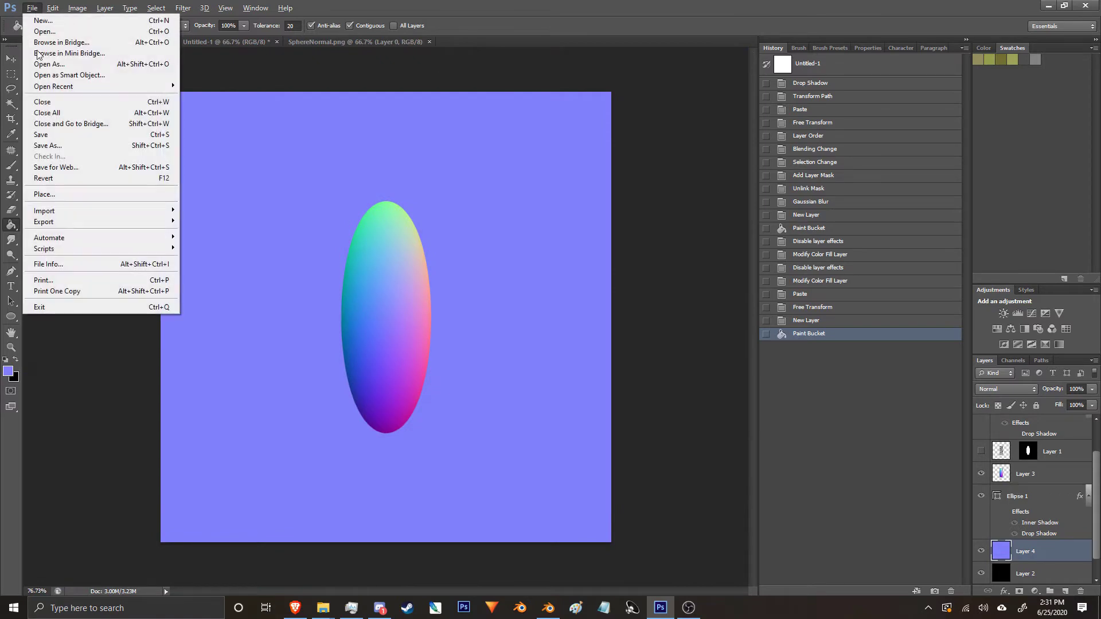
pyautogui.click(52, 145)
pyautogui.click(573, 302)
pyautogui.click(525, 441)
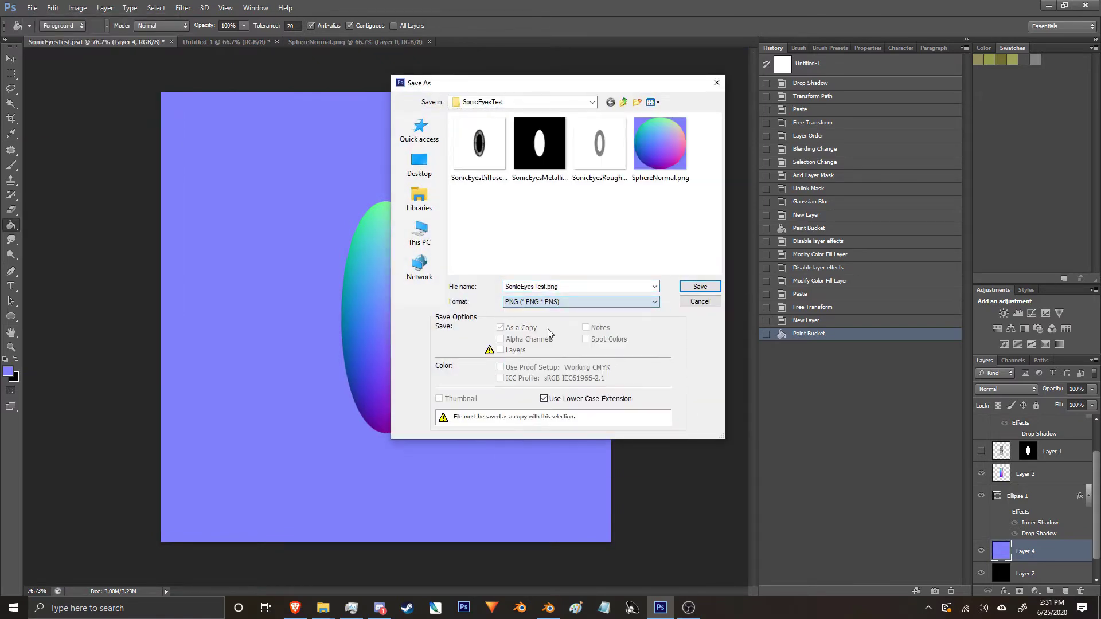
# Save the normal map as a PNG named SonicEyesNormal with the default PNG options.
pyautogui.write('Sonic')
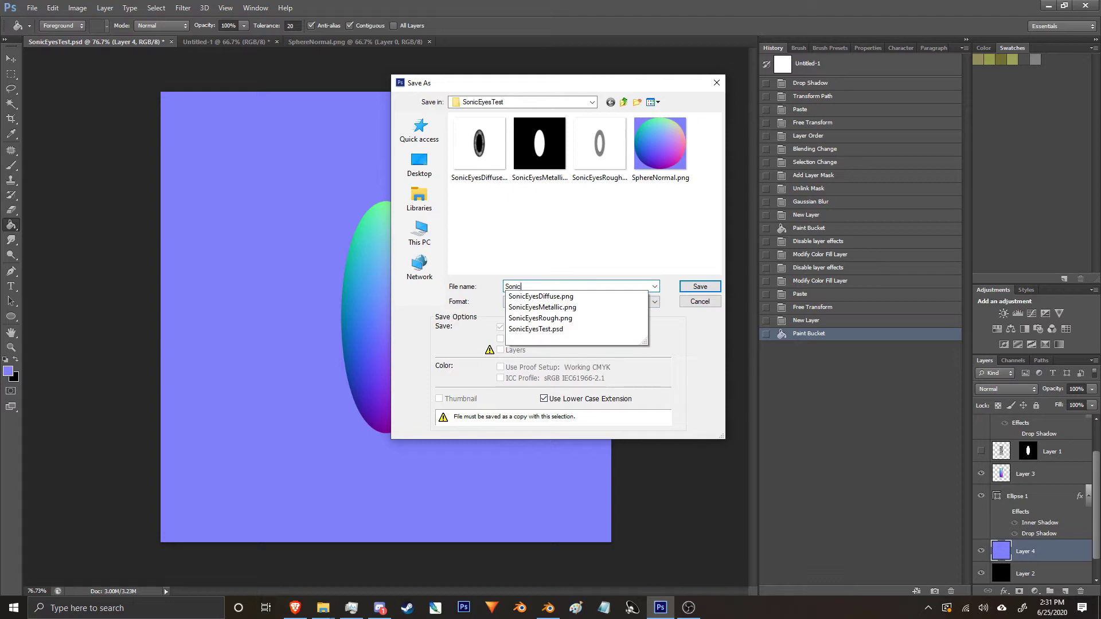
pyautogui.write('EyesN')
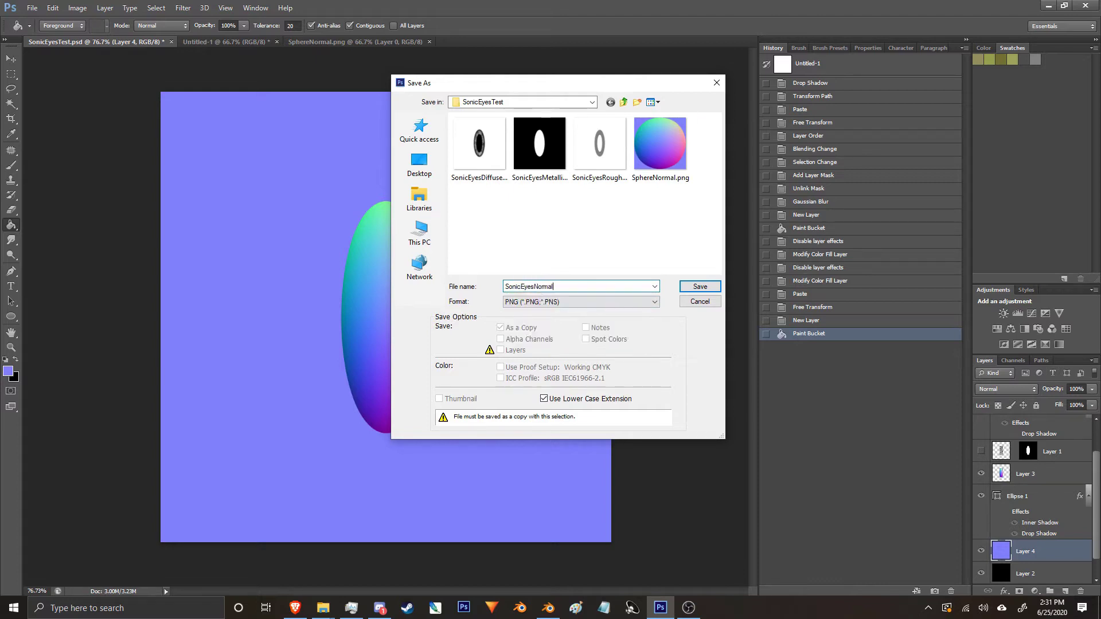
pyautogui.write('ormal')
pyautogui.press('Return')
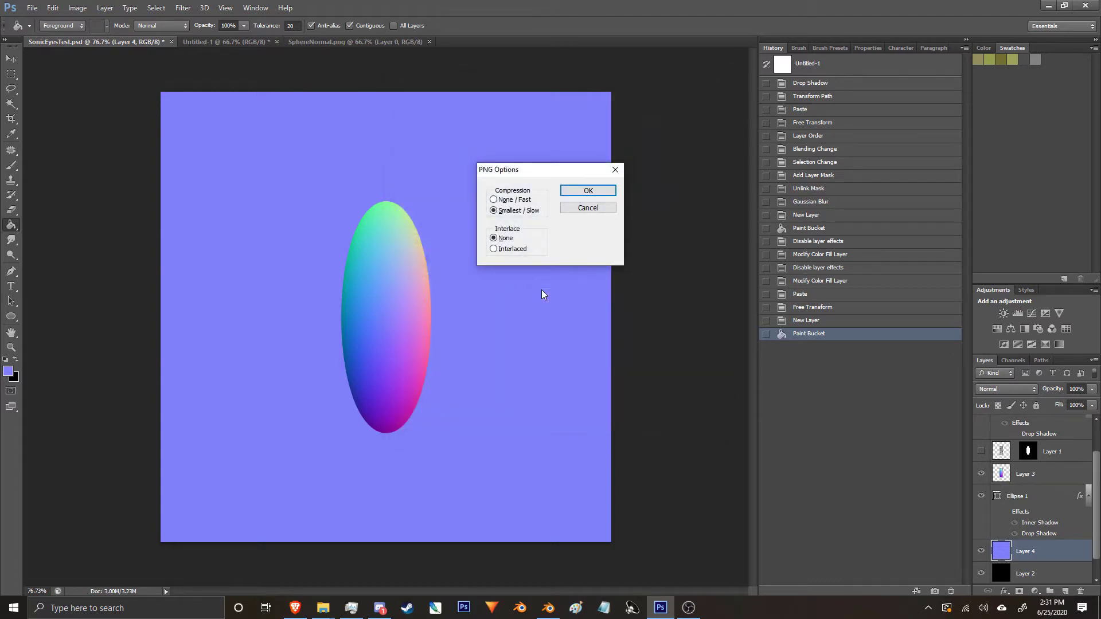
pyautogui.press('Return')
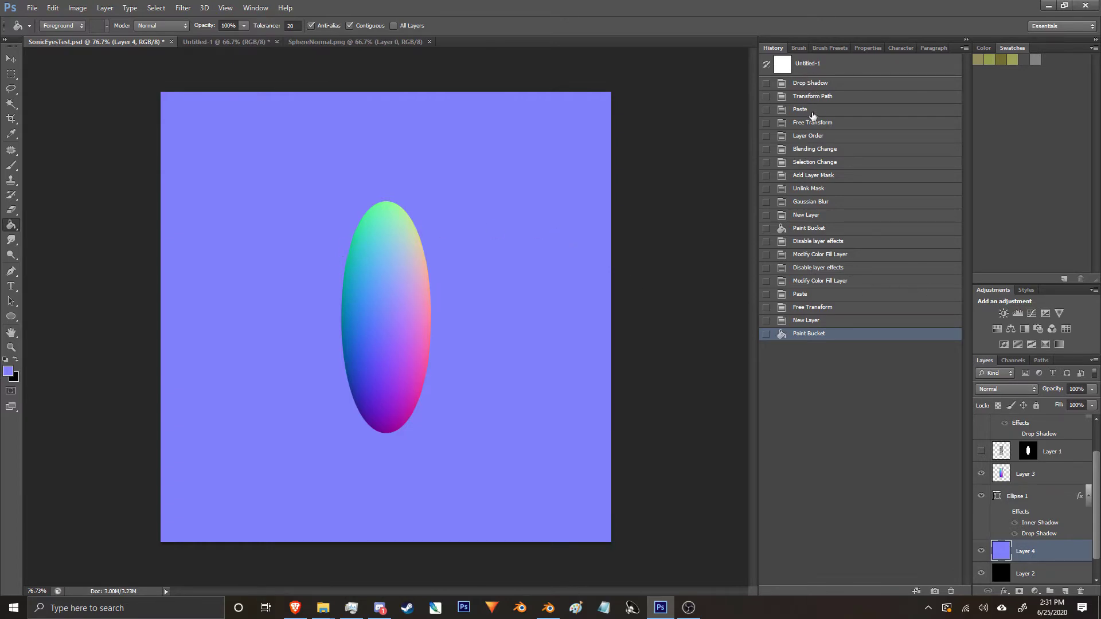
# Step the document's history back to the Add Layer Mask state to restore the textured eye.
pyautogui.click(828, 96)
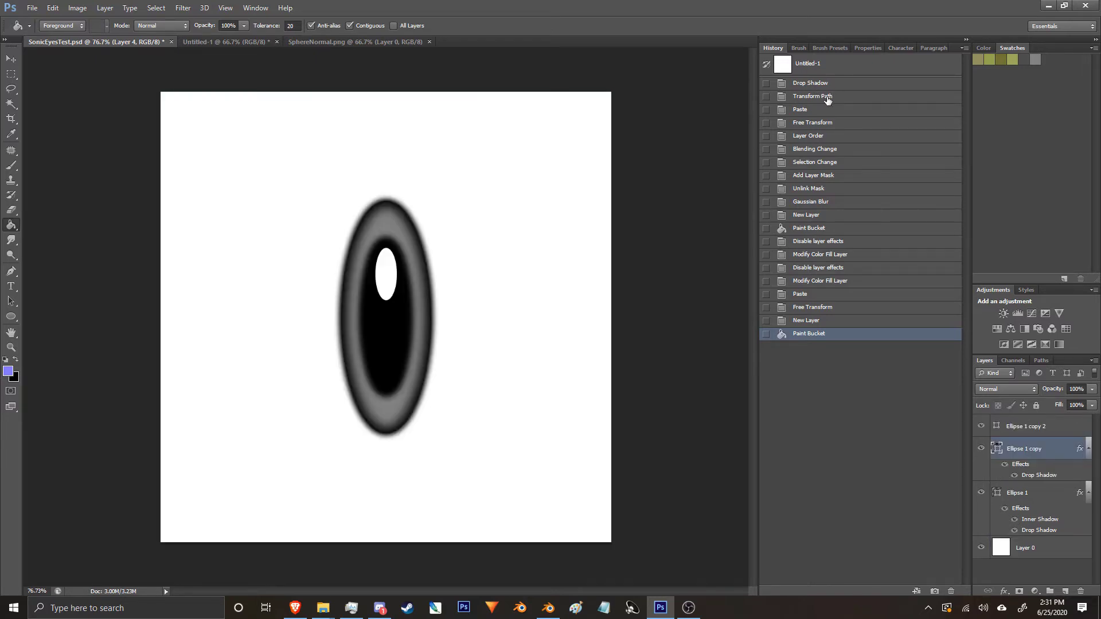
pyautogui.click(819, 109)
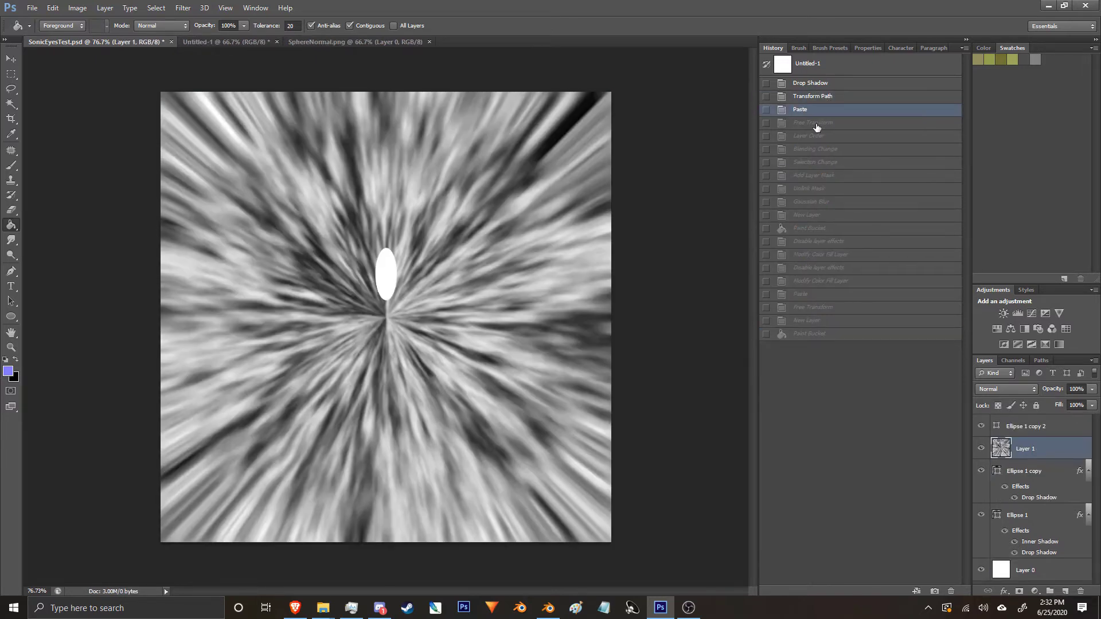
pyautogui.click(819, 123)
pyautogui.click(817, 136)
pyautogui.click(815, 149)
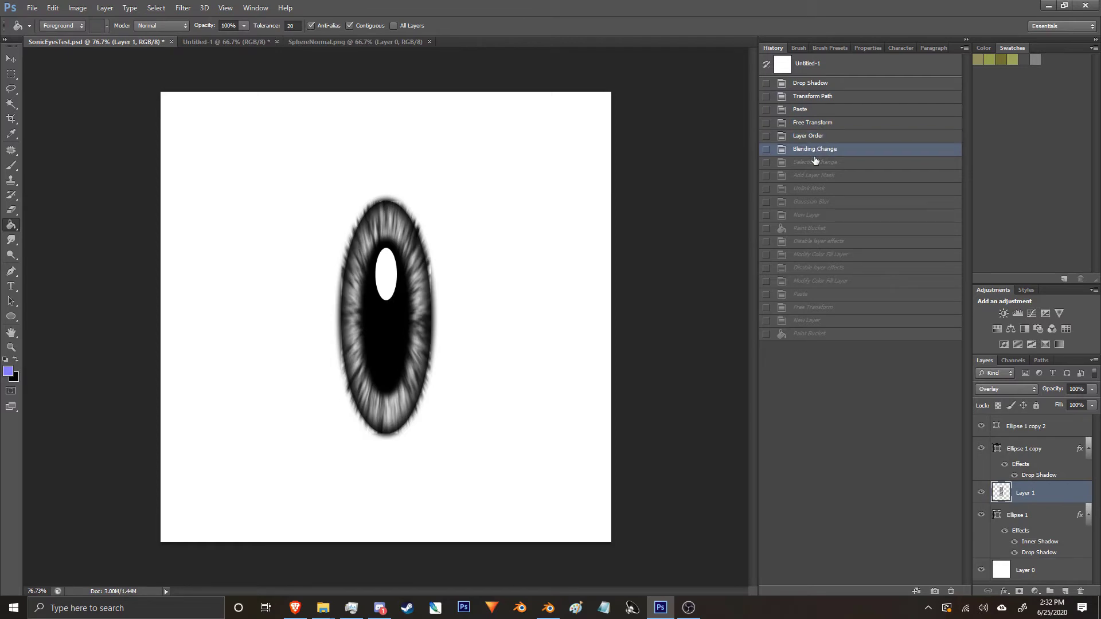
pyautogui.click(813, 162)
pyautogui.click(810, 176)
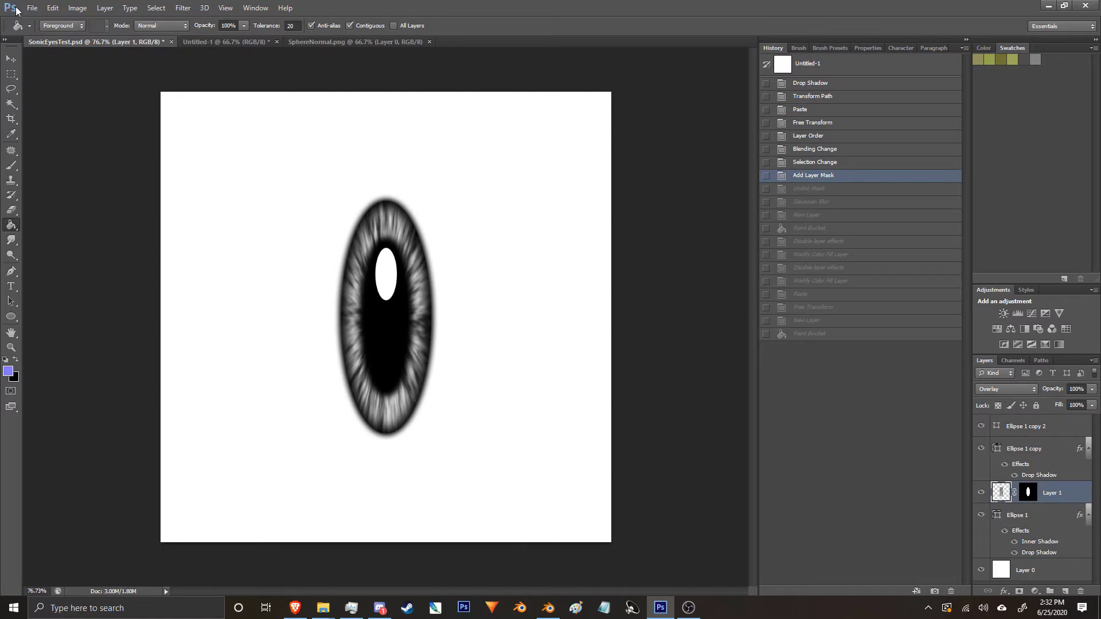
# Set the opacity of Layer 1, the masked iris texture, to 50%.
pyautogui.click(17, 79)
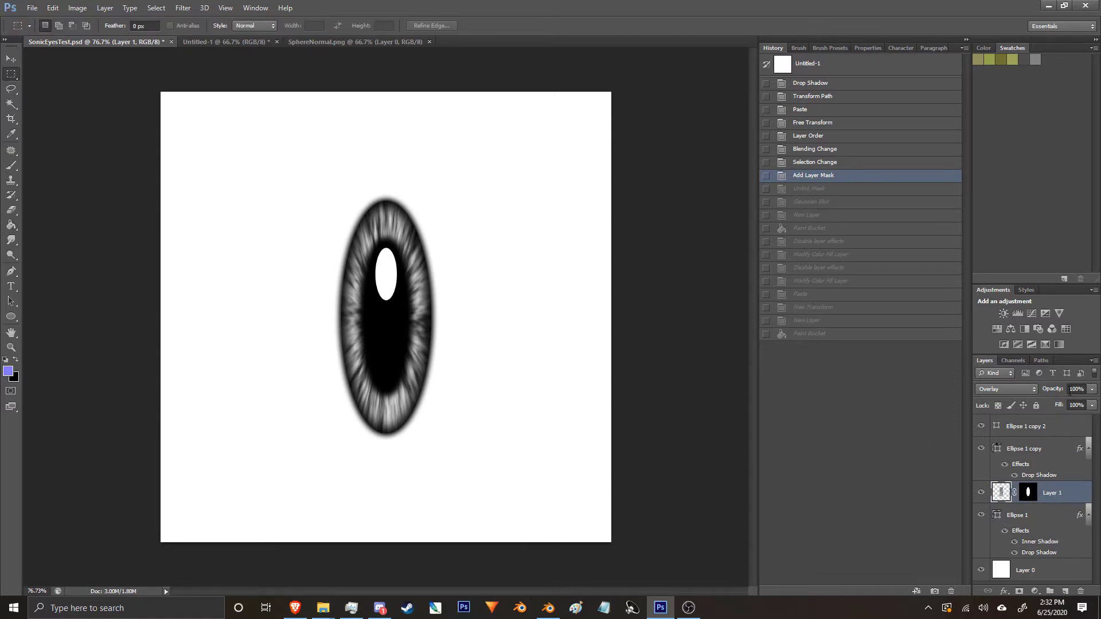
pyautogui.write('50')
pyautogui.press('Return')
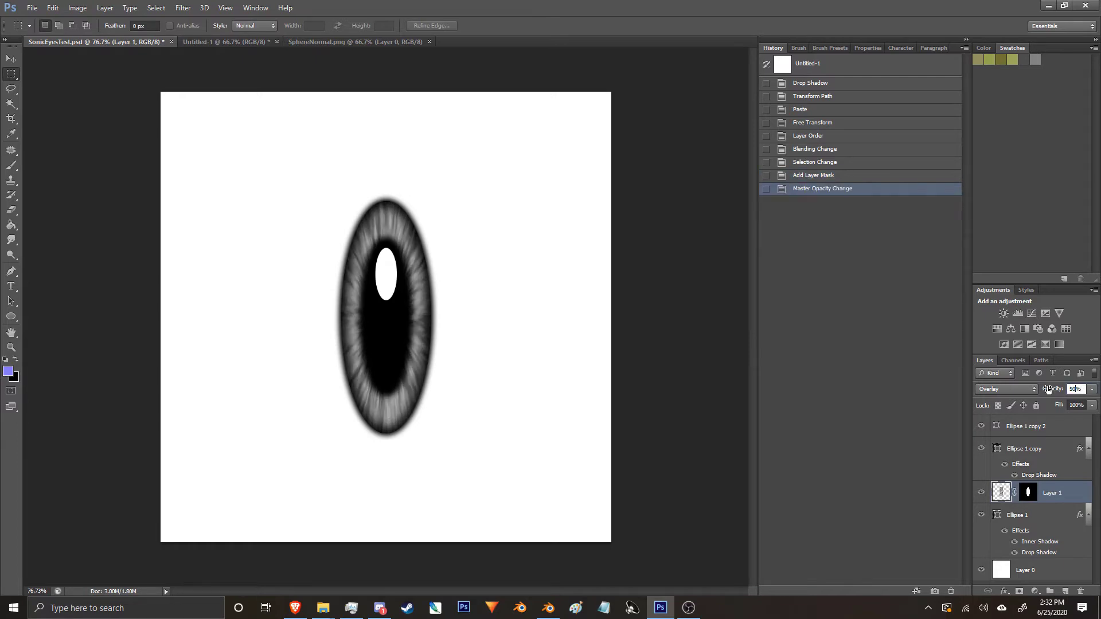
pyautogui.click(32, 8)
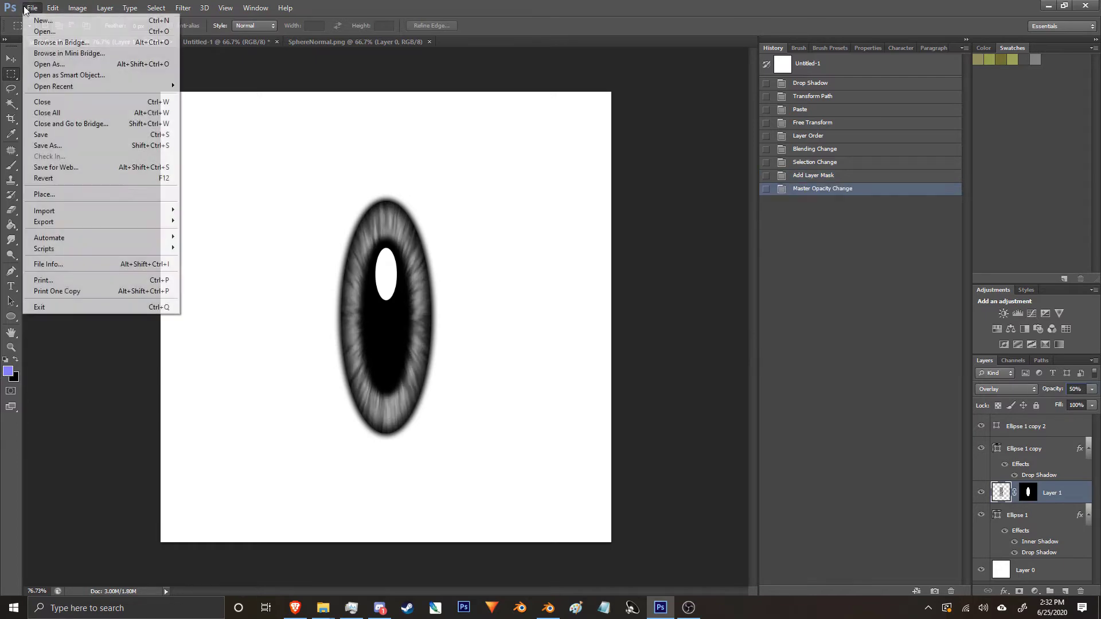
pyautogui.click(49, 143)
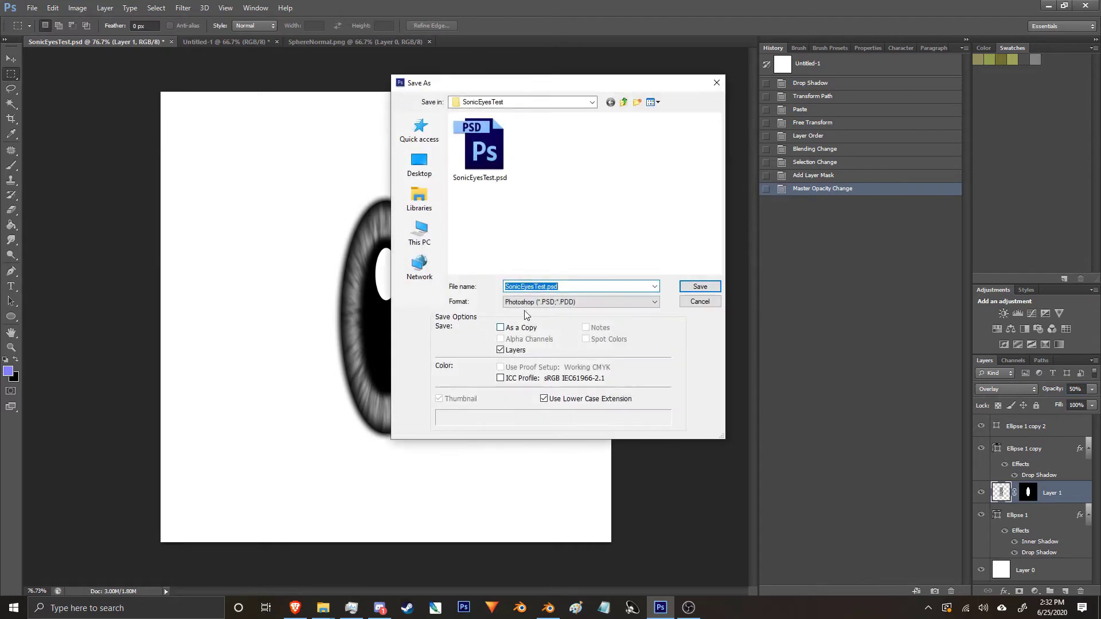
pyautogui.click(524, 302)
pyautogui.click(542, 439)
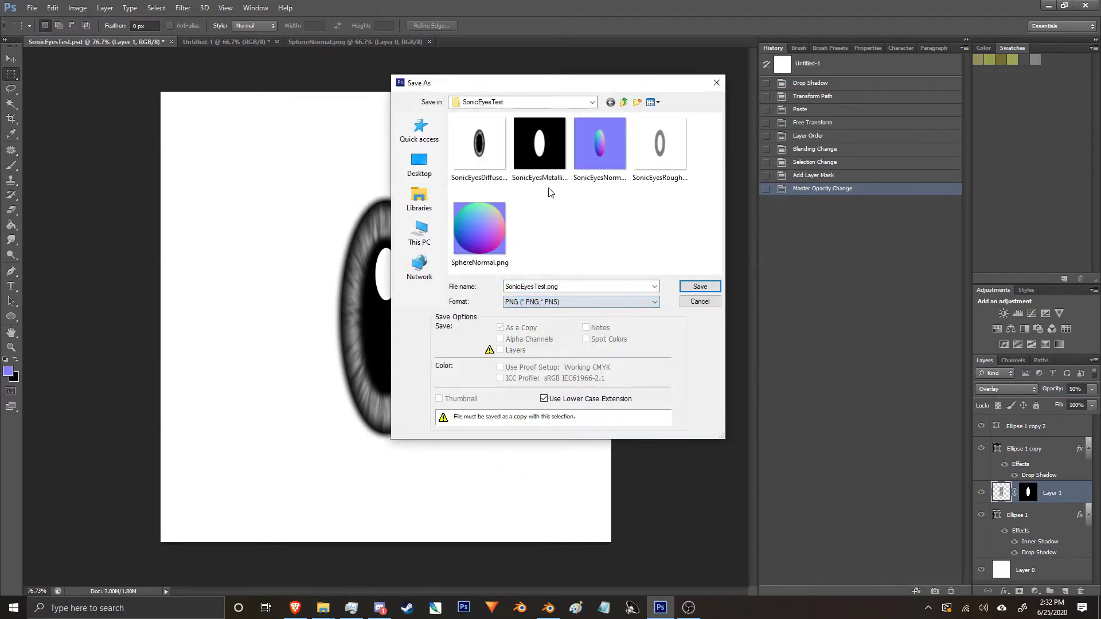
pyautogui.click(479, 145)
pyautogui.click(701, 287)
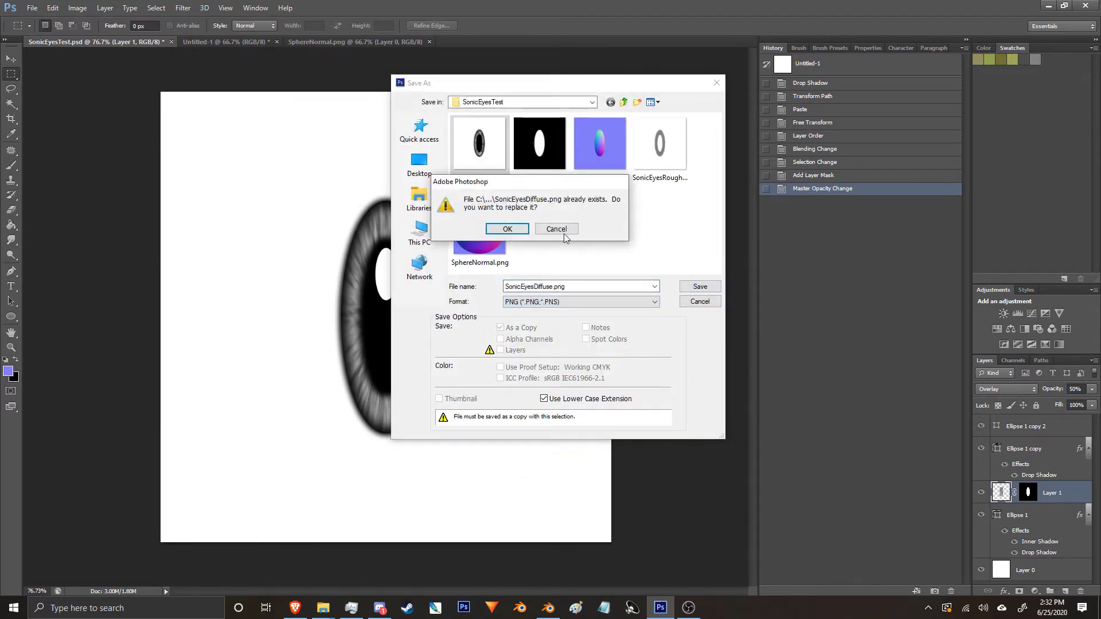
pyautogui.click(564, 234)
pyautogui.click(700, 301)
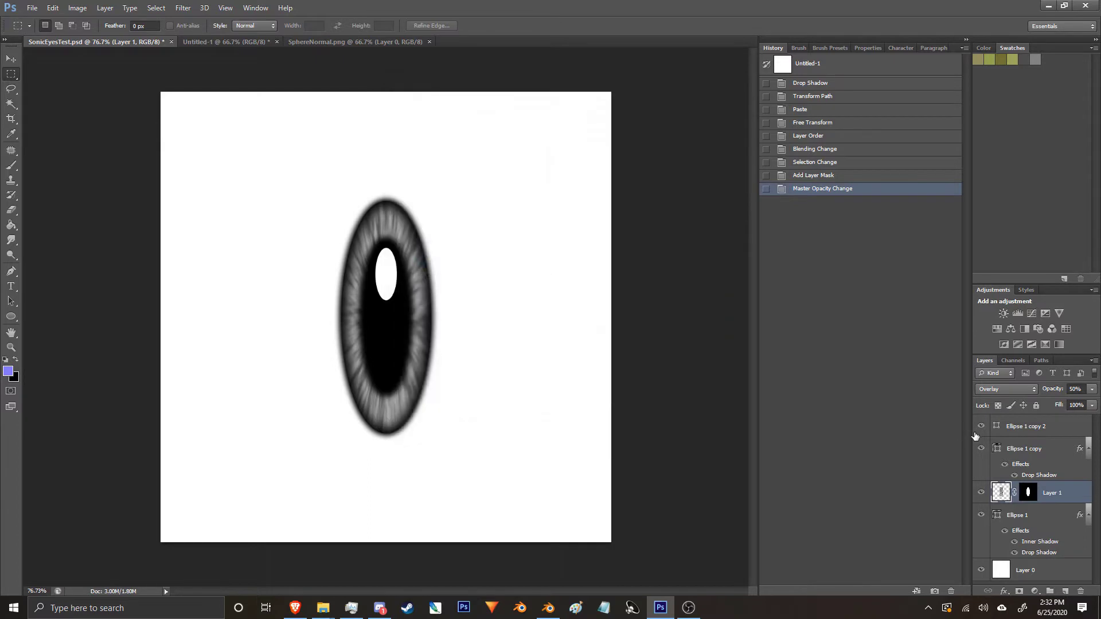
# Hide the Ellipse 1 copy 2 highlight layer and save the image as PNG, replacing SonicEyesDiffuse.png.
pyautogui.click(981, 426)
pyautogui.click(35, 9)
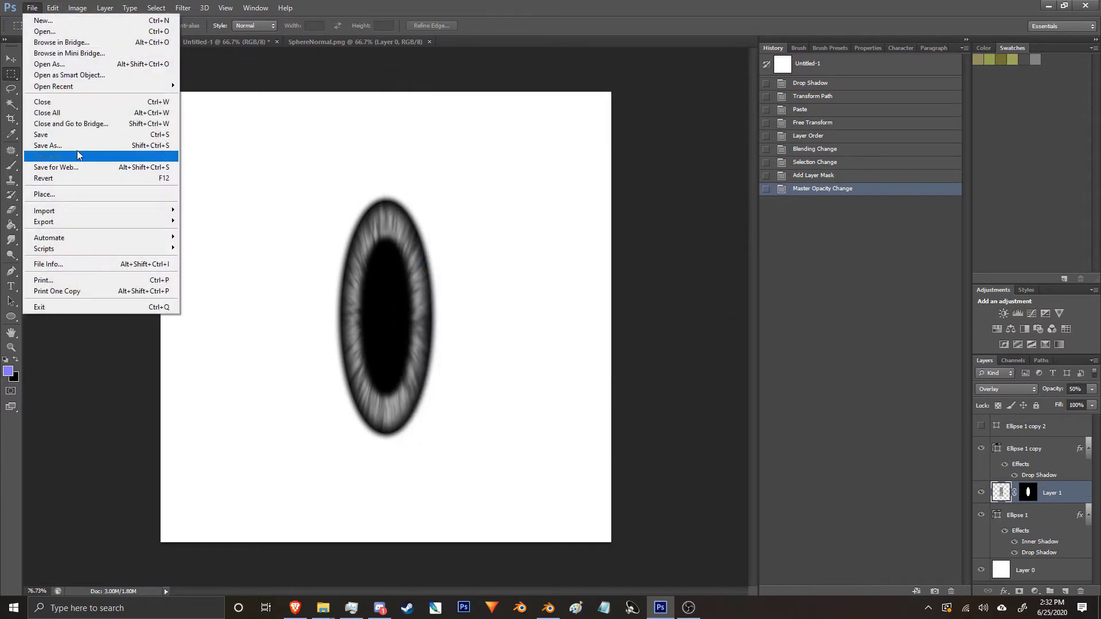
pyautogui.click(81, 152)
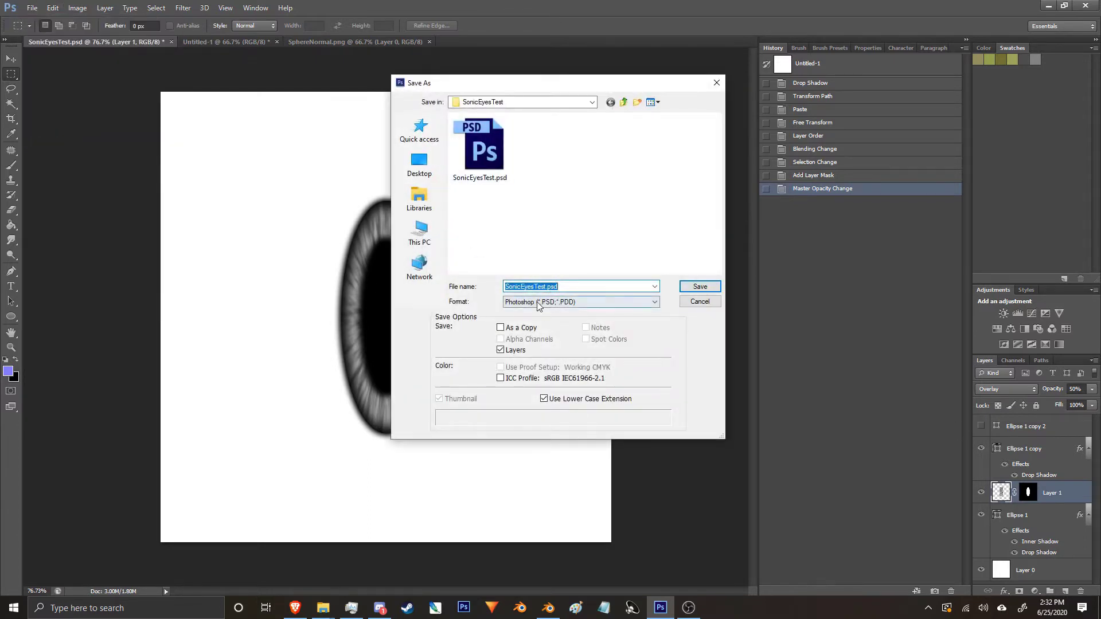
pyautogui.click(539, 301)
pyautogui.click(545, 441)
pyautogui.click(479, 143)
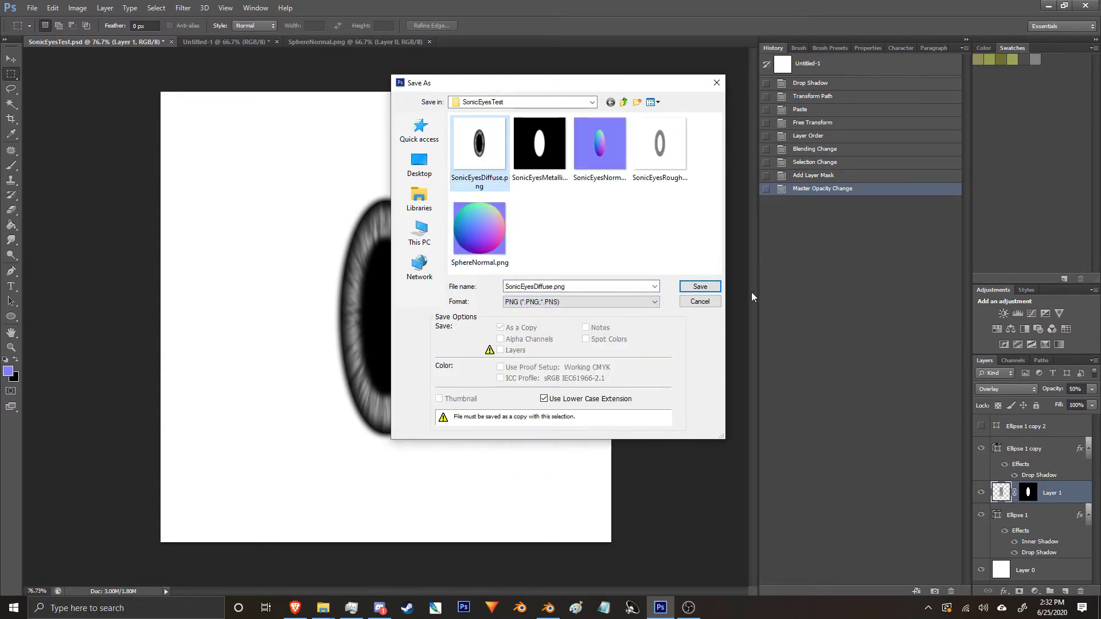
pyautogui.click(700, 286)
pyautogui.click(507, 229)
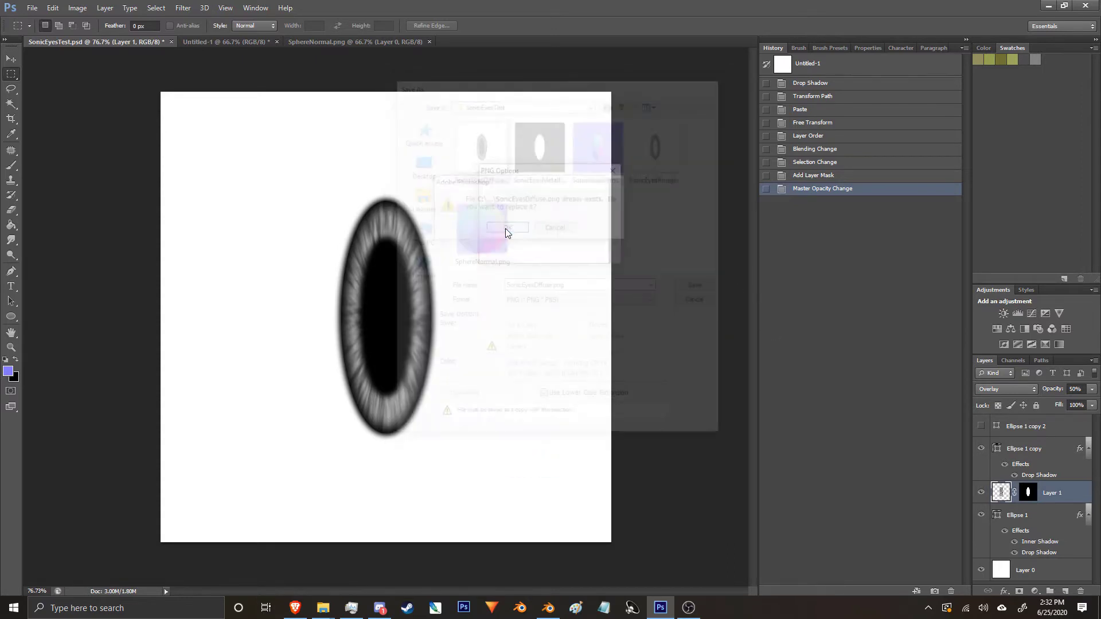
pyautogui.click(587, 191)
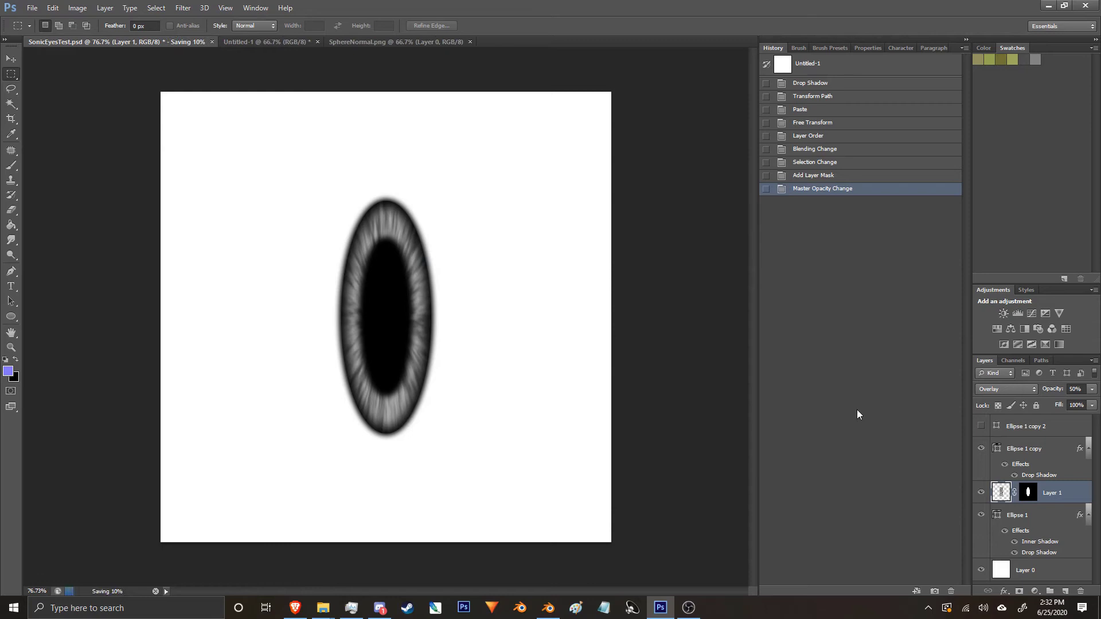
# Show the Ellipse 1 copy 2 highlight layer and add a new layer filled with black directly beneath it.
pyautogui.click(981, 428)
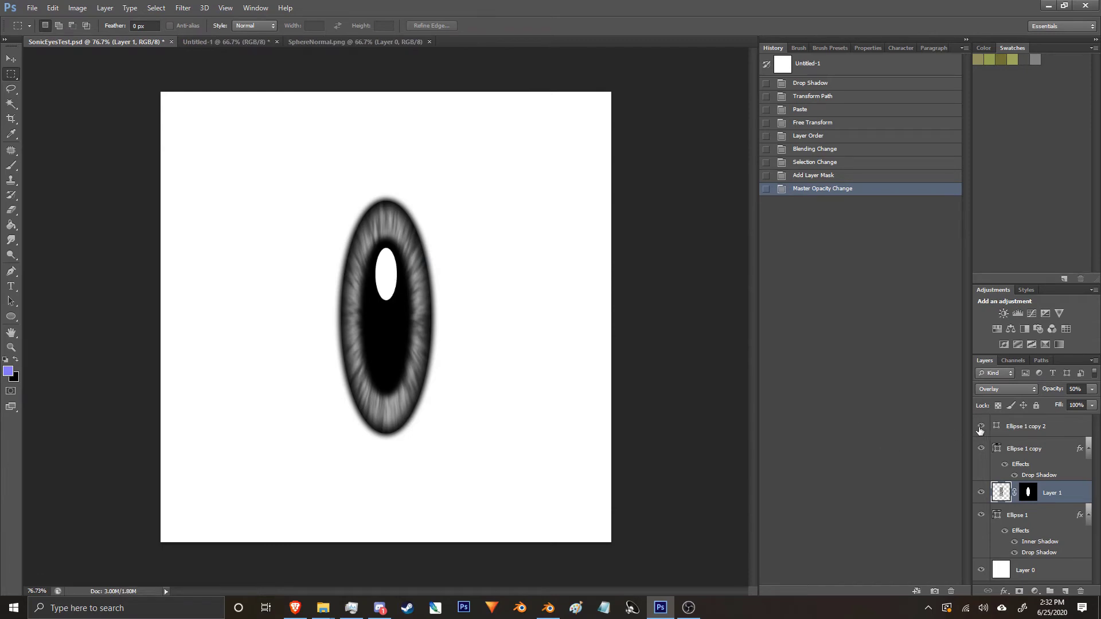
pyautogui.click(1023, 571)
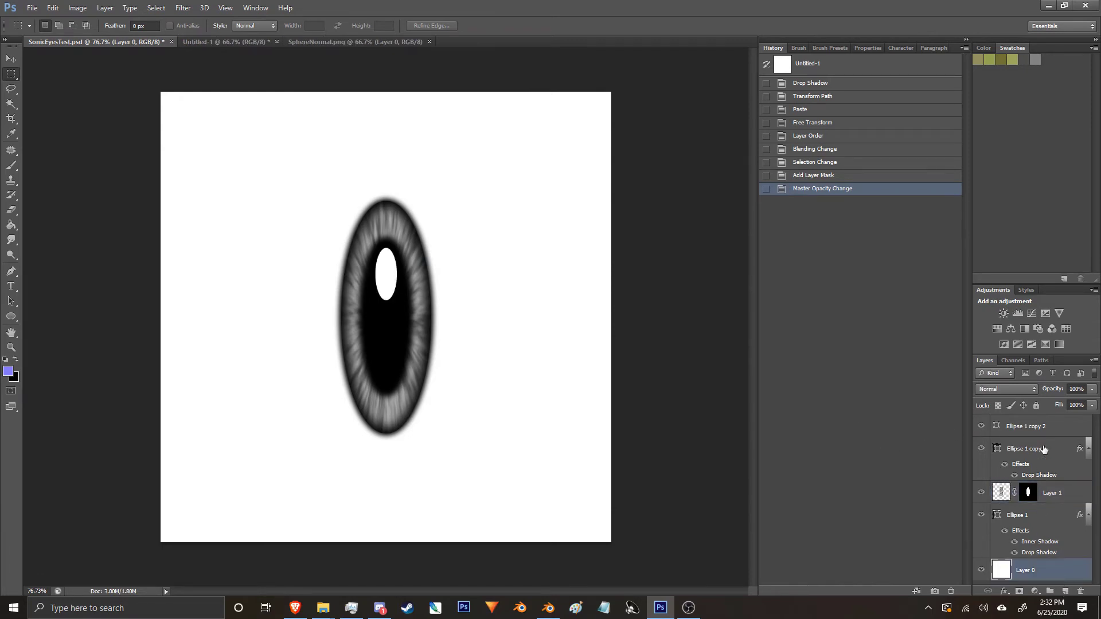
pyautogui.click(1044, 459)
pyautogui.click(1065, 591)
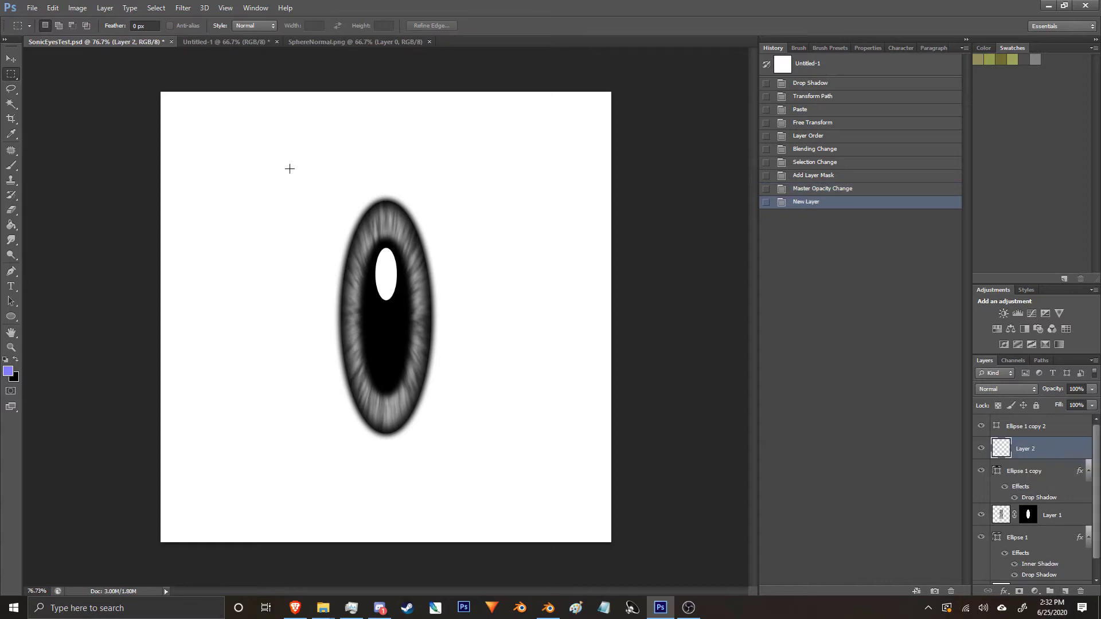
pyautogui.click(11, 226)
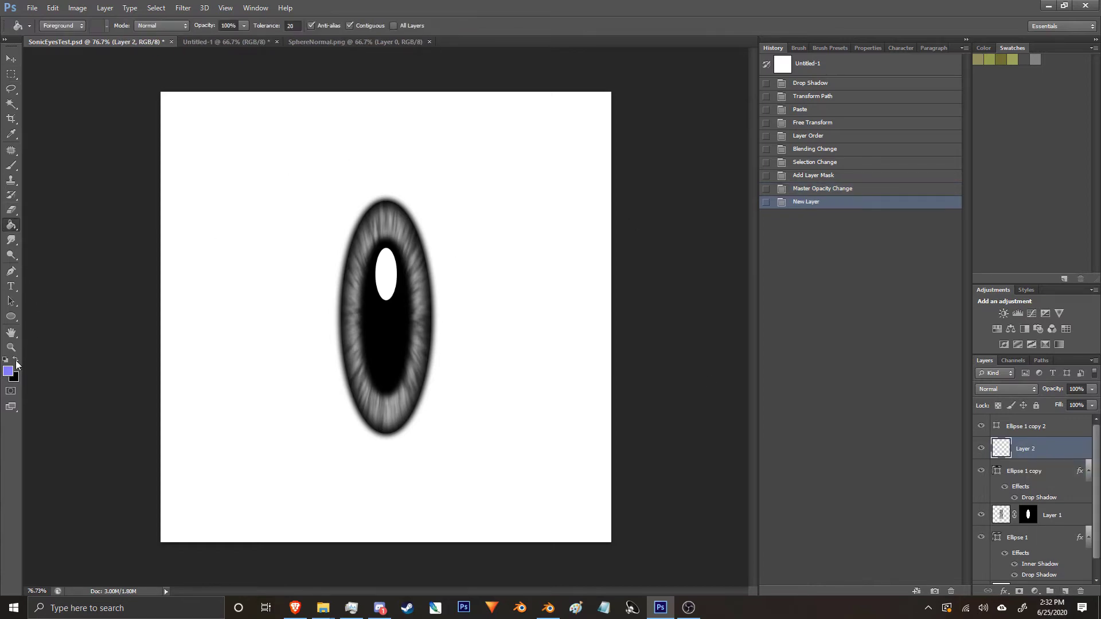
pyautogui.click(259, 365)
# Save the white highlight on black as a PNG named SonicEyesEmm with the default PNG options.
pyautogui.click(32, 8)
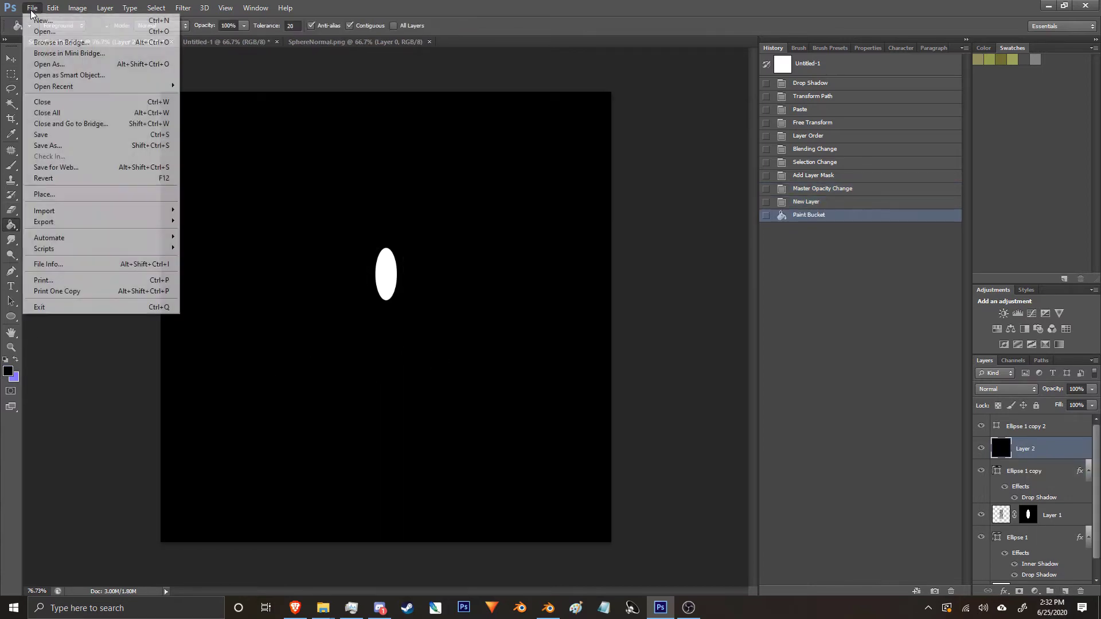
pyautogui.click(52, 135)
pyautogui.click(574, 302)
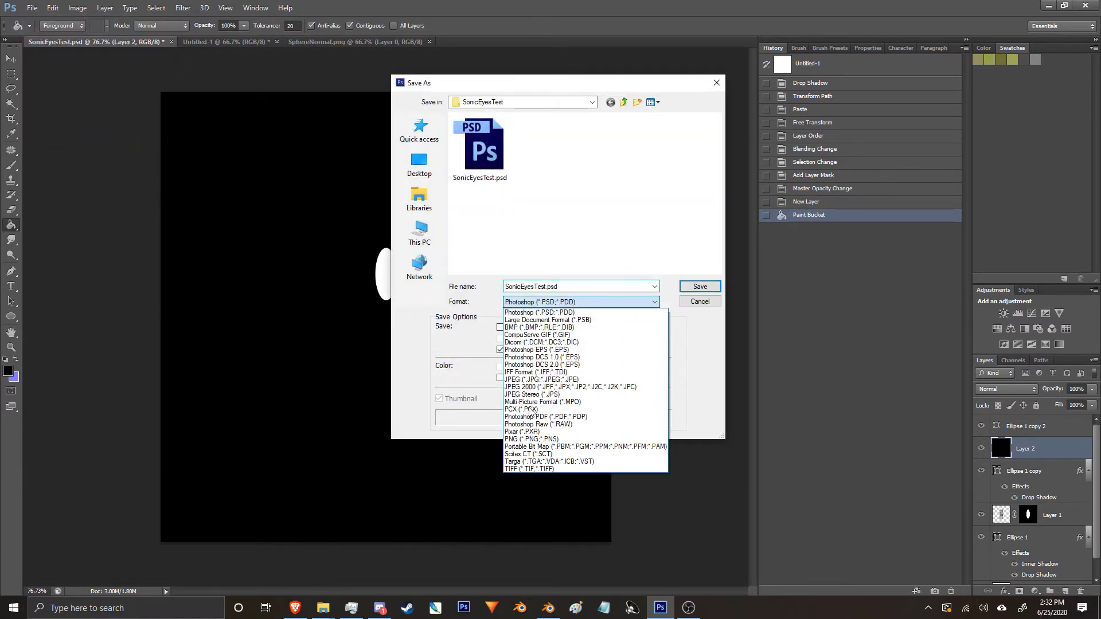
pyautogui.click(533, 445)
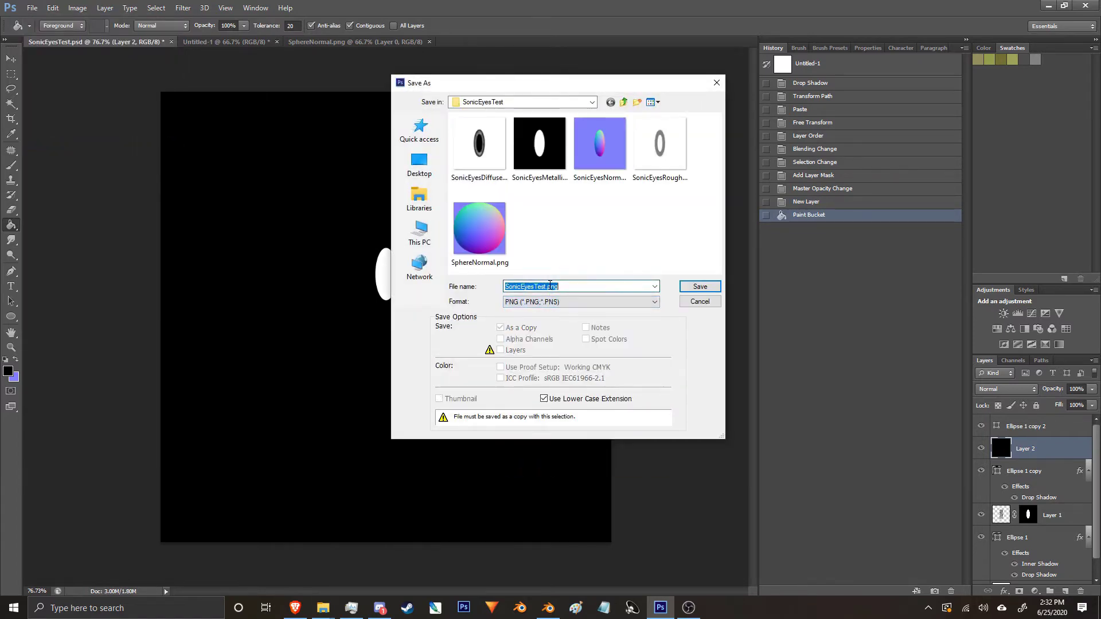
pyautogui.write('SonicEy')
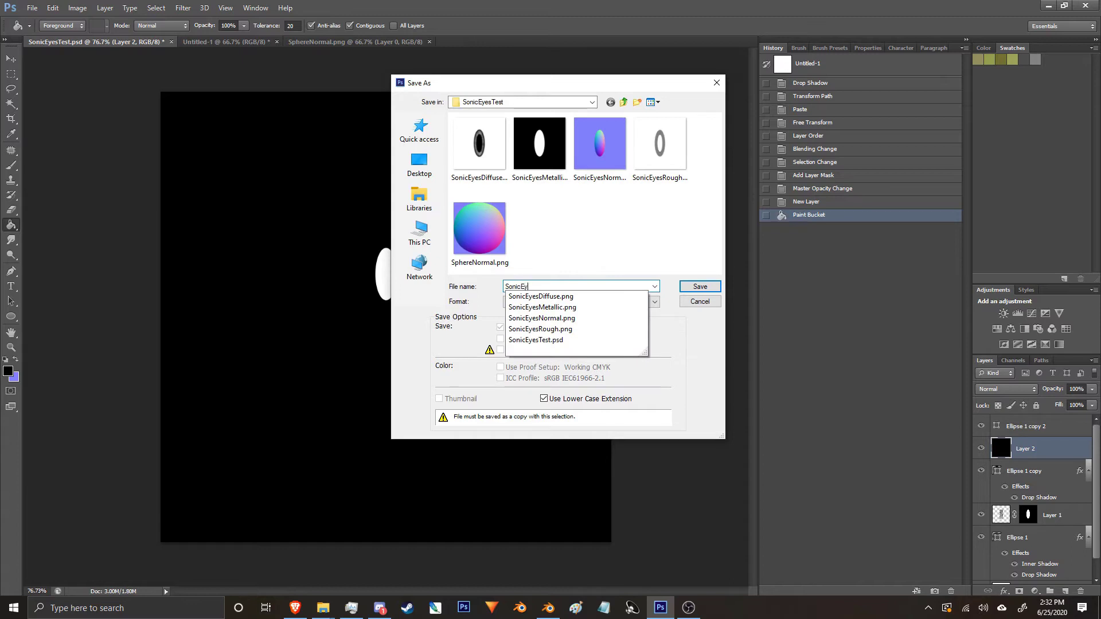
pyautogui.write('esEmm')
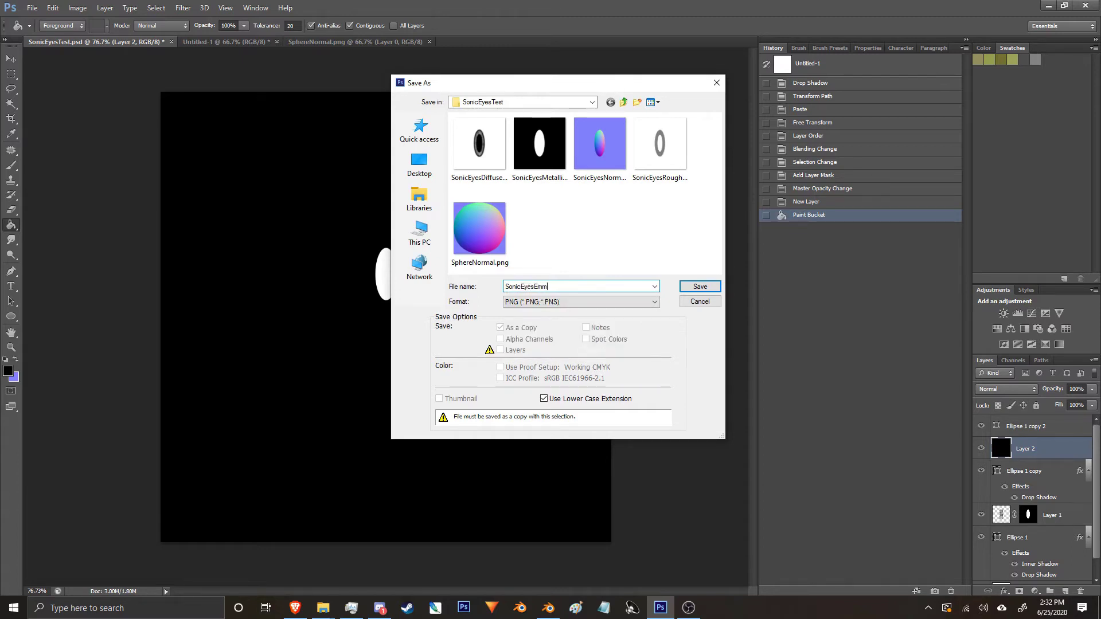
pyautogui.press('Return')
pyautogui.press('Return')
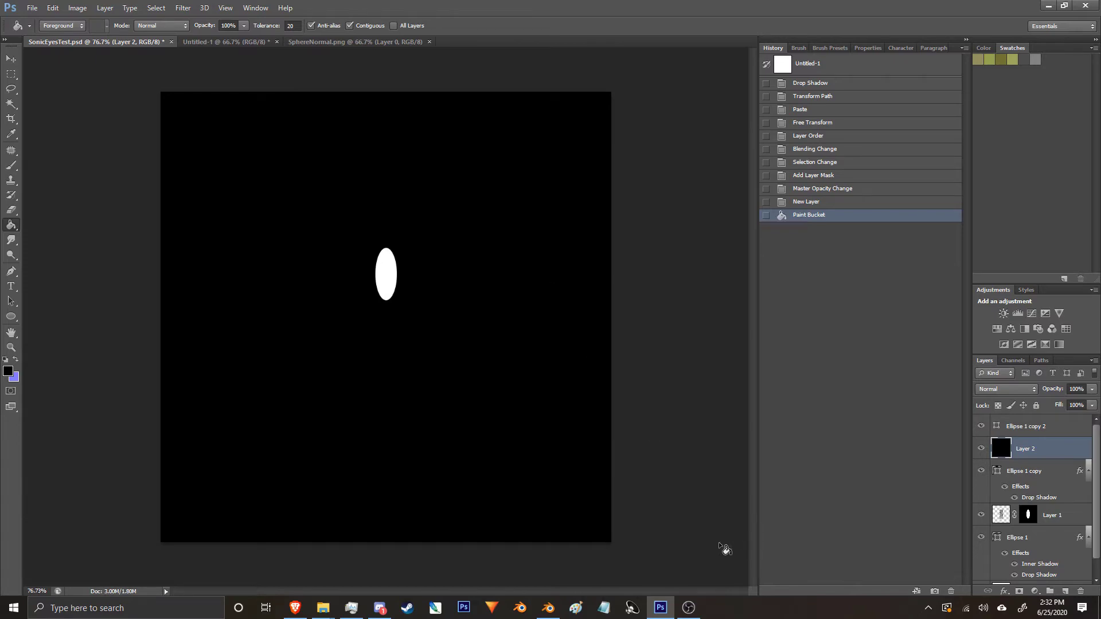
# Switch to Blender and start a new General file, discarding the changes to the open KaraV5 project.
pyautogui.click(548, 608)
pyautogui.click(22, 26)
pyautogui.moveTo(35, 35)
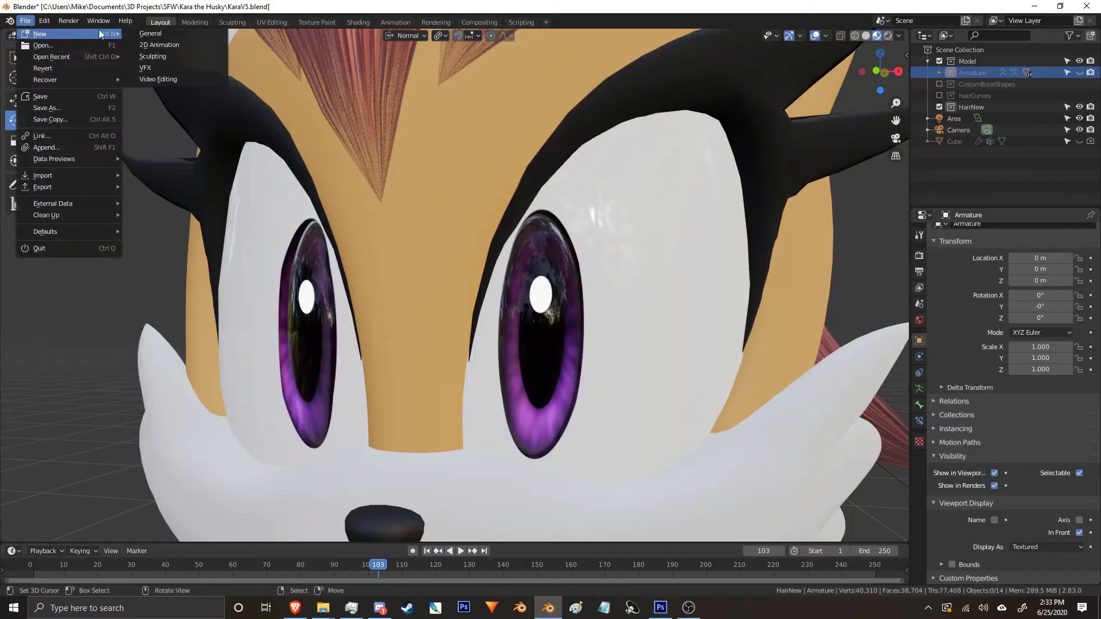
pyautogui.click(139, 37)
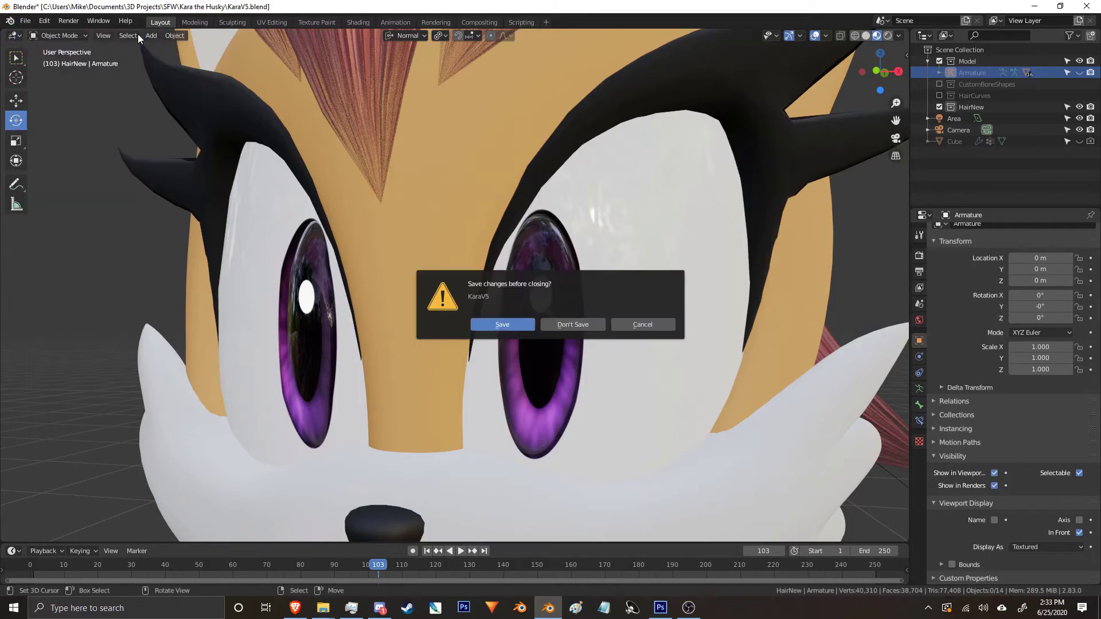
pyautogui.click(573, 324)
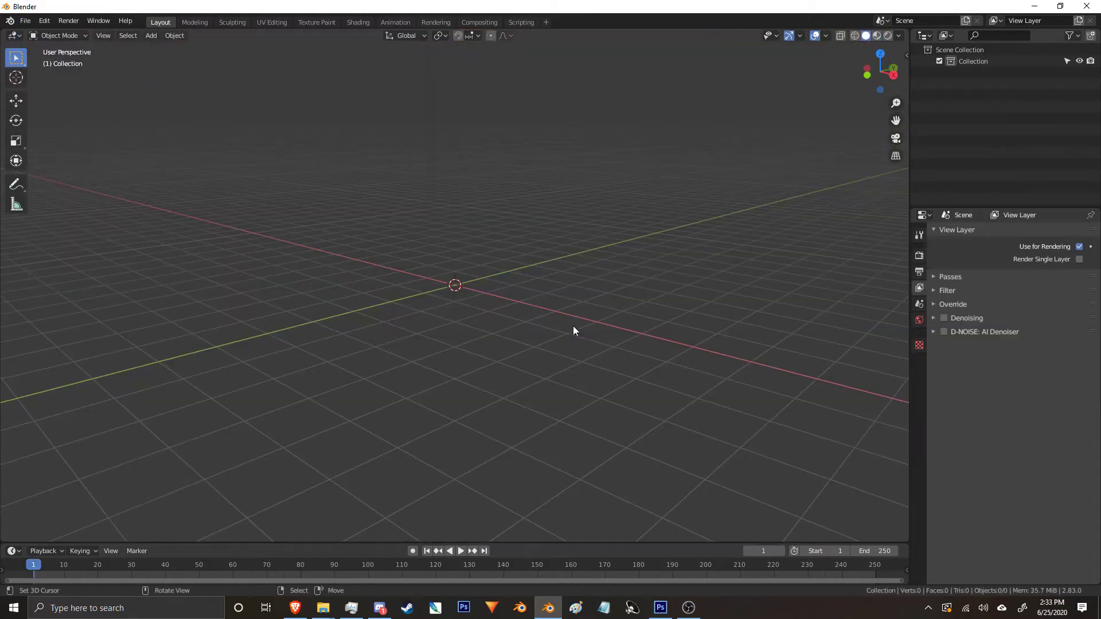
# Add a plane mesh at the origin of the empty scene.
pyautogui.click(150, 37)
pyautogui.moveTo(166, 50)
pyautogui.click(258, 49)
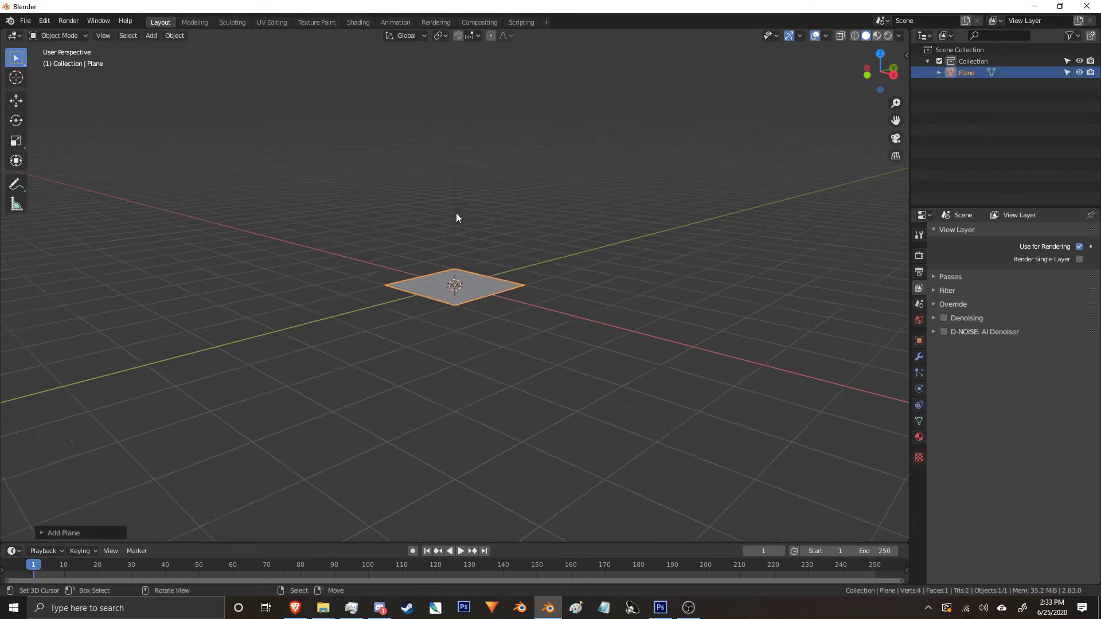
pyautogui.scroll(6, 456, 216)
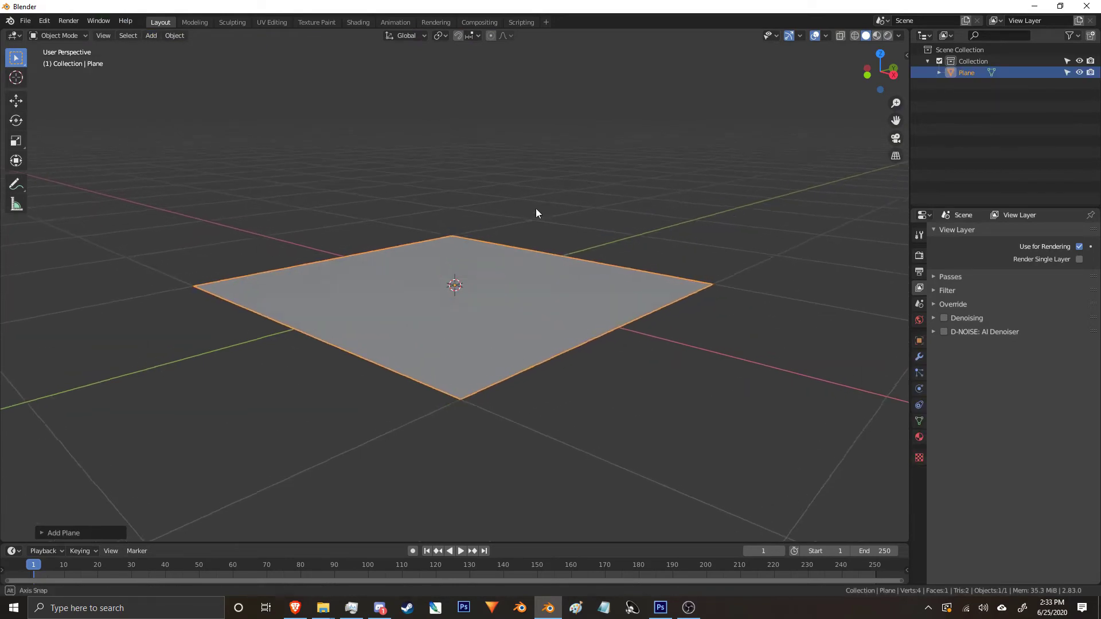
# Switch to the Shading workspace and browse to the C:\SonicEyesTest folder of exported textures.
pyautogui.moveTo(536, 209); pyautogui.dragTo(413, 82, button='middle')
pyautogui.click(354, 22)
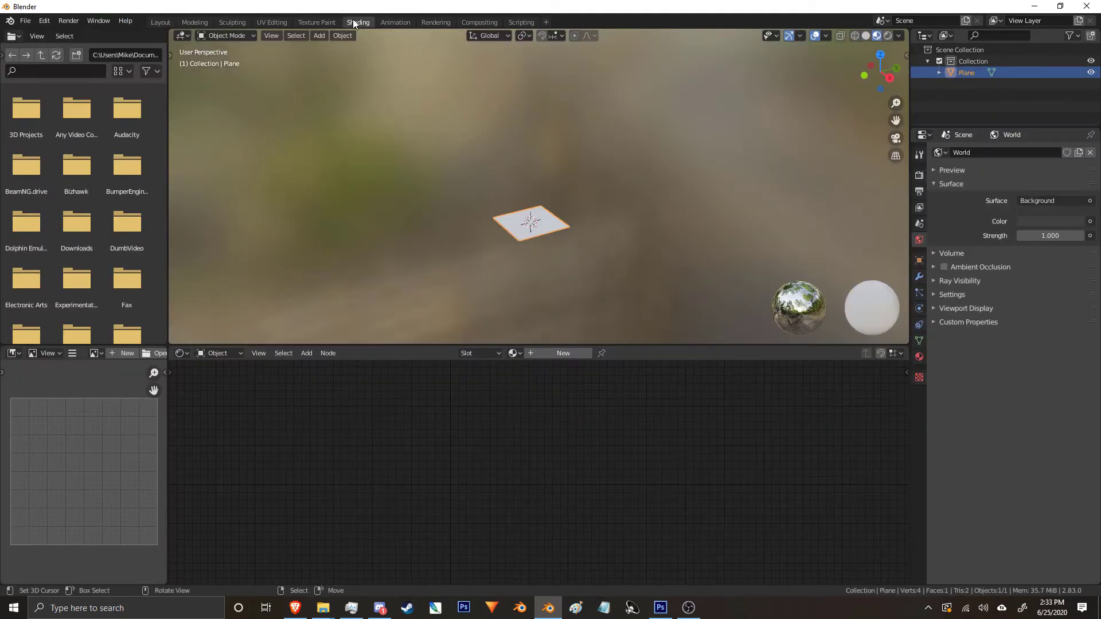
pyautogui.click(41, 55)
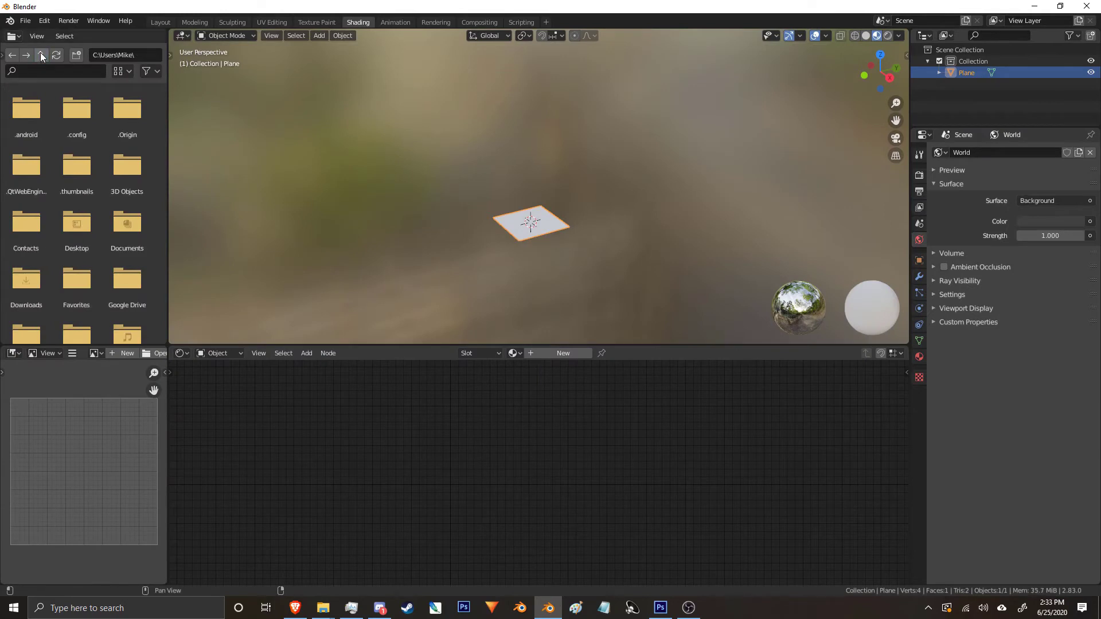
pyautogui.click(40, 55)
pyautogui.click(40, 55)
pyautogui.scroll(-5, 132, 296)
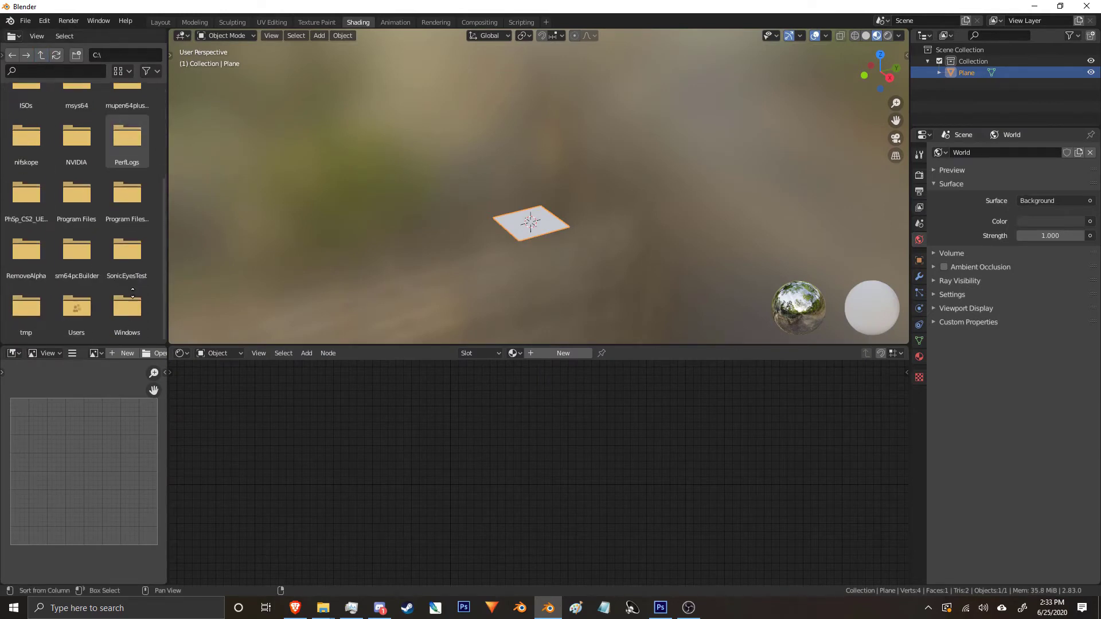
pyautogui.doubleClick(129, 263)
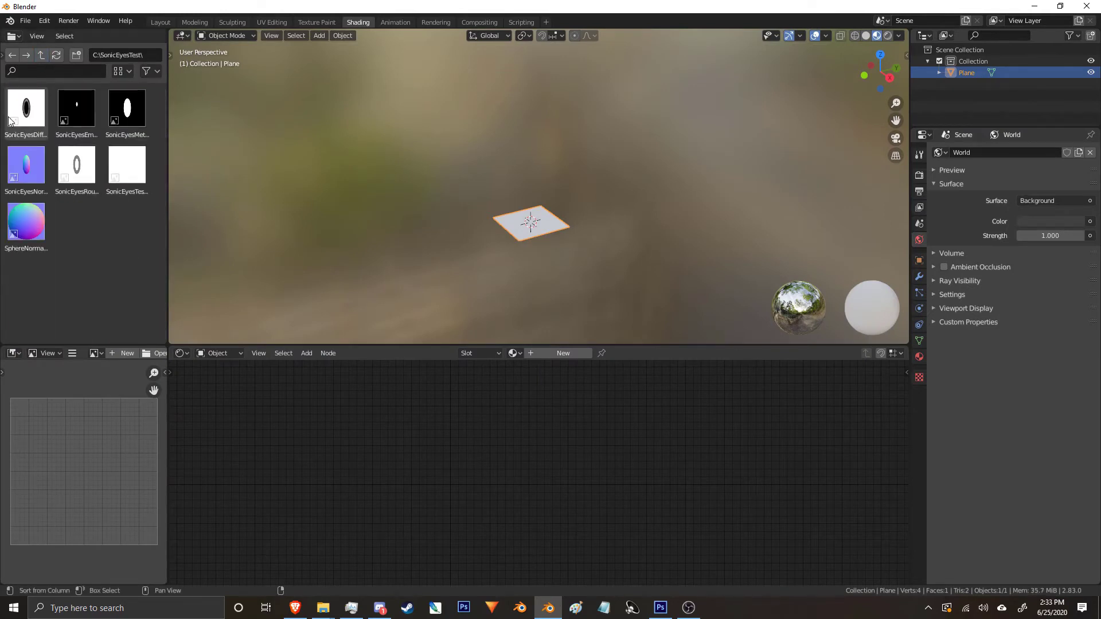
# Create a new material on the plane and frame the plane in the viewport.
pyautogui.click(920, 357)
pyautogui.click(989, 187)
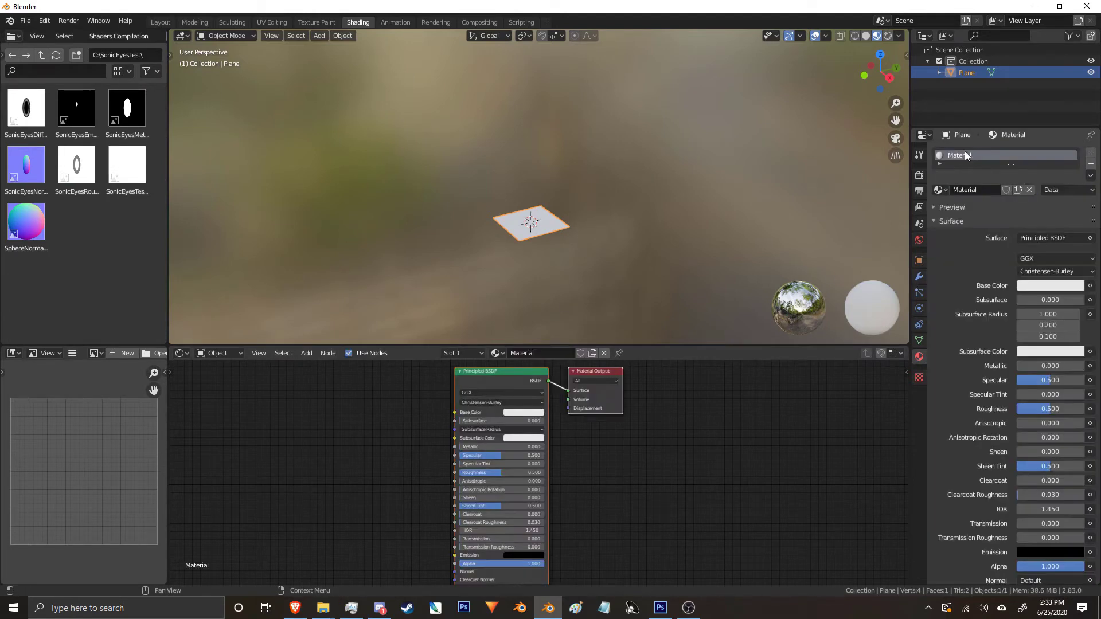
pyautogui.scroll(3, 549, 289)
pyautogui.press('KP_Decimal')
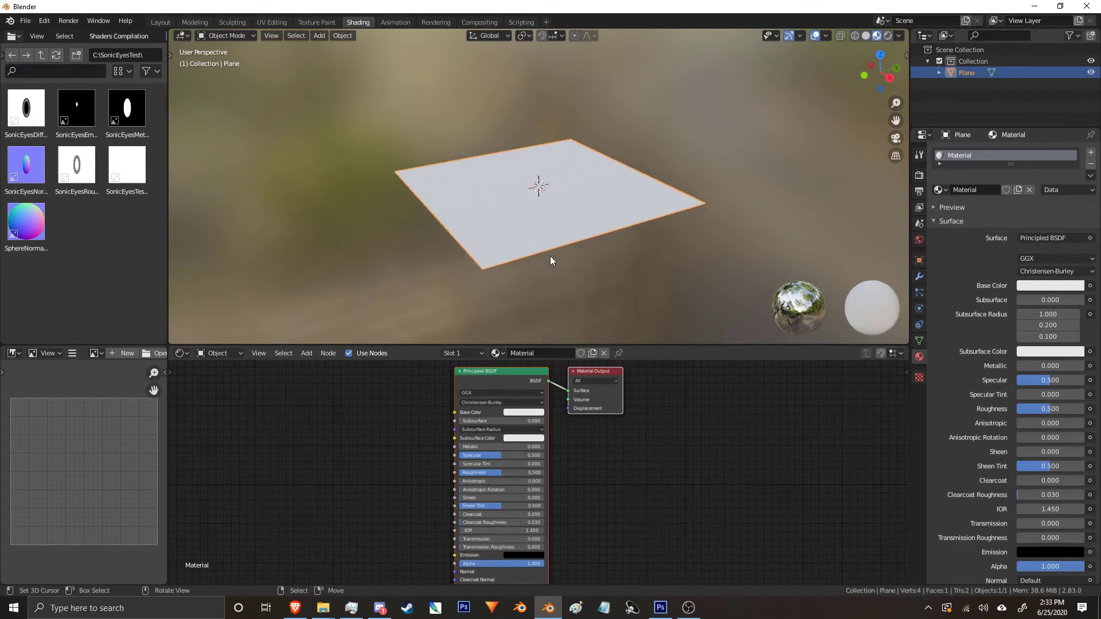
pyautogui.moveTo(549, 256); pyautogui.dragTo(598, 102, button='middle')
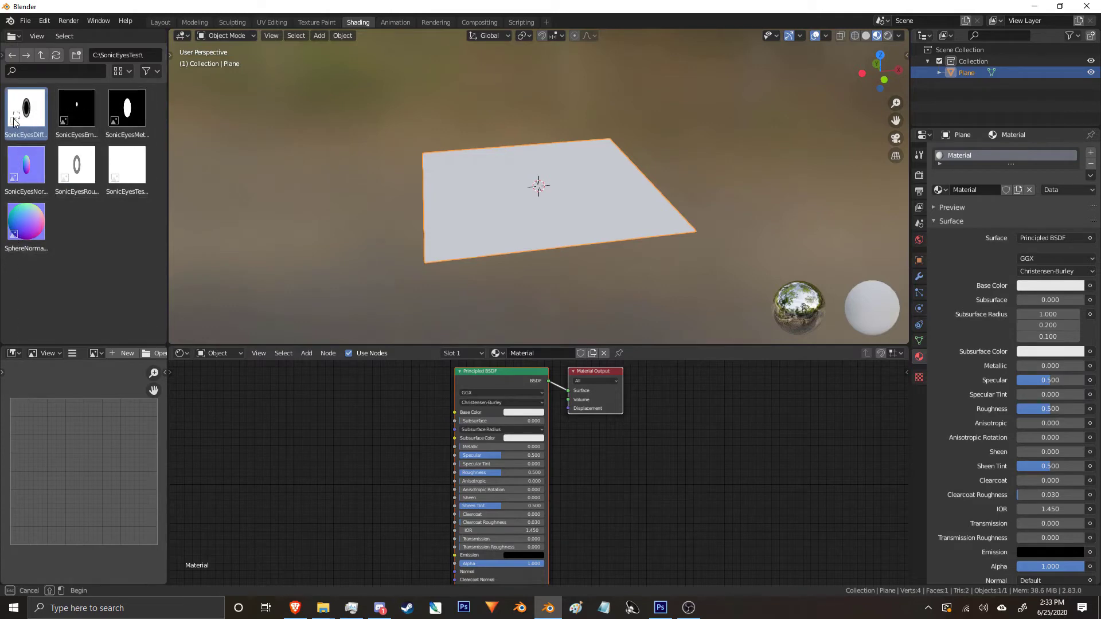
# Bring the SonicEyesDiffuse image into the plane's material as a texture node placed well before the Principled BSDF.
pyautogui.moveTo(22, 118); pyautogui.dragTo(77, 189)
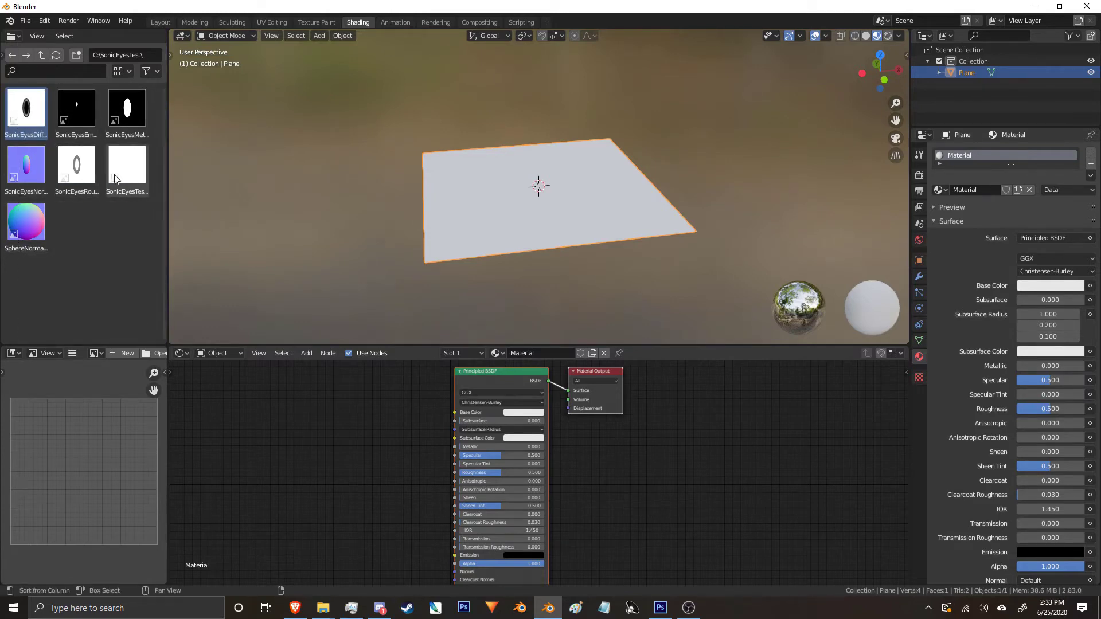
pyautogui.keyDown('shift'); pyautogui.click(85, 177); pyautogui.keyUp('shift')
pyautogui.moveTo(28, 119); pyautogui.dragTo(232, 409)
pyautogui.moveTo(243, 412); pyautogui.dragTo(387, 418, button='middle')
pyautogui.moveTo(403, 420); pyautogui.dragTo(293, 379)
# Bring the SonicEyesEmm and SonicEyesMetallic images into the material as texture nodes below the diffuse texture.
pyautogui.click(76, 109)
pyautogui.press('b')
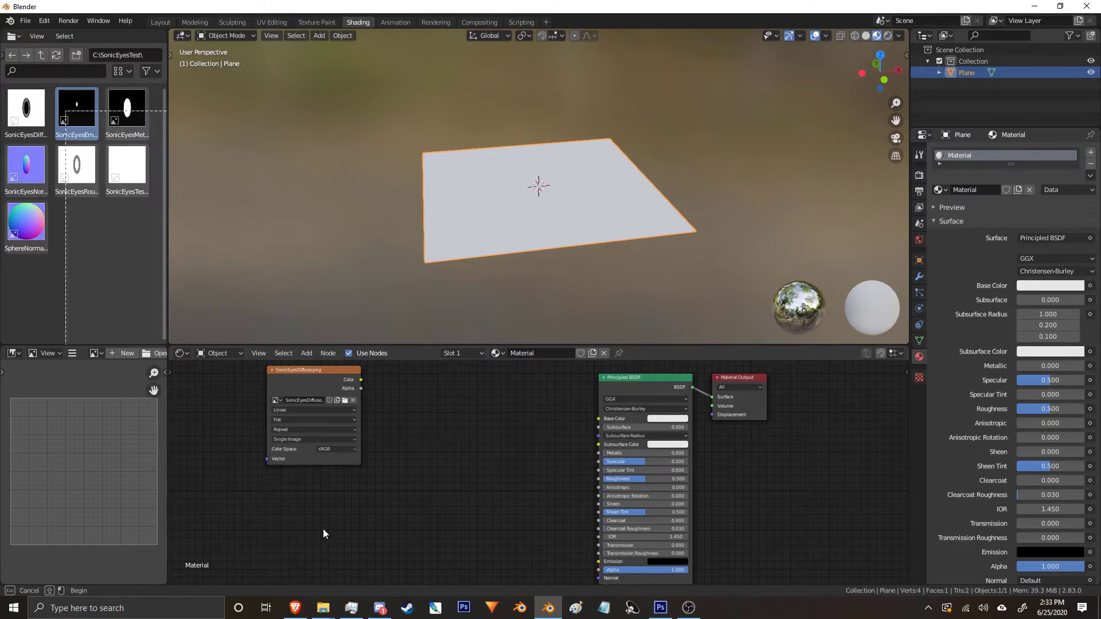
pyautogui.moveTo(322, 529); pyautogui.dragTo(224, 485)
pyautogui.moveTo(230, 487); pyautogui.dragTo(272, 377, button='middle')
pyautogui.moveTo(348, 459); pyautogui.dragTo(418, 544, button='middle')
pyautogui.click(121, 109)
pyautogui.moveTo(121, 109); pyautogui.dragTo(483, 471)
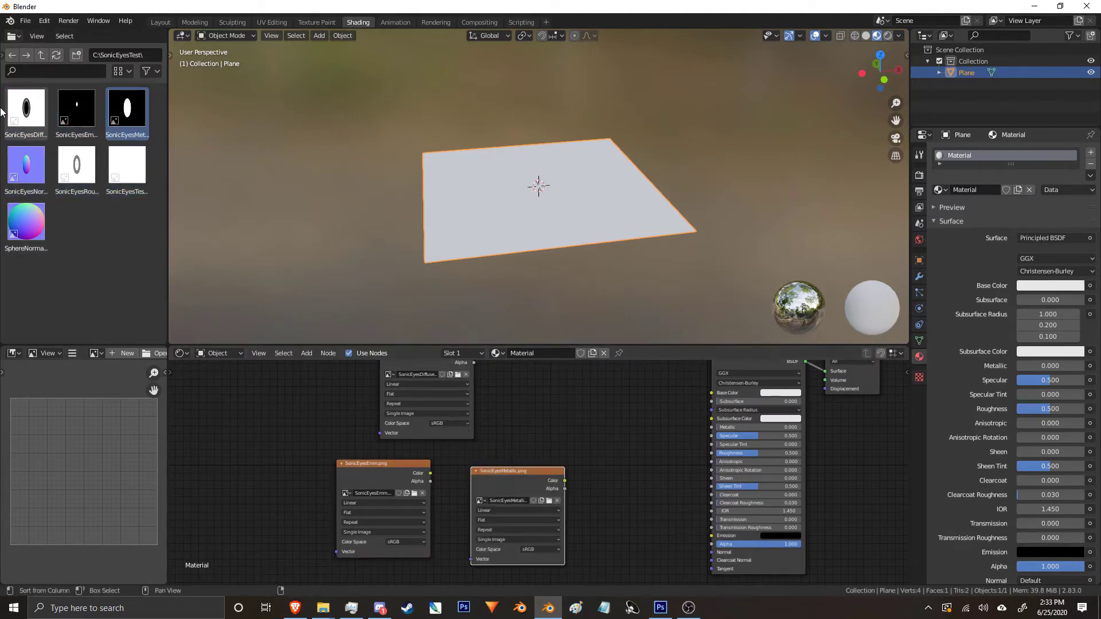
# Bring the SonicEyesNormal and SonicEyesRough images into the material as texture nodes beside the other textures.
pyautogui.click(34, 172)
pyautogui.moveTo(35, 170); pyautogui.dragTo(227, 437)
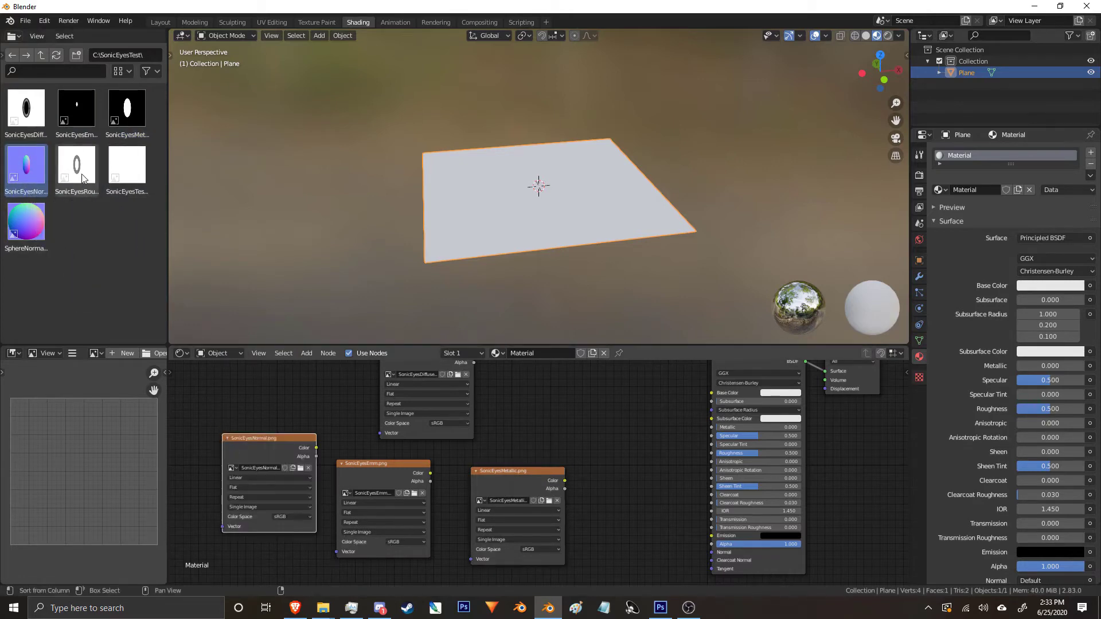
pyautogui.click(83, 178)
pyautogui.moveTo(75, 163); pyautogui.dragTo(311, 409)
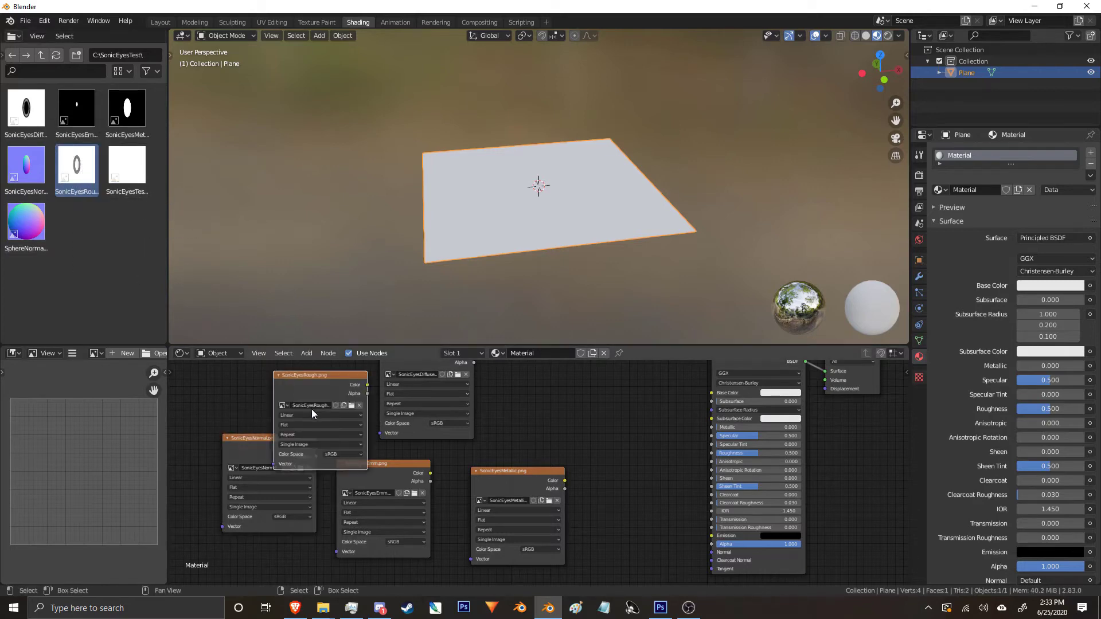
pyautogui.moveTo(325, 423); pyautogui.dragTo(359, 482, button='middle')
pyautogui.moveTo(334, 449); pyautogui.dragTo(298, 401)
pyautogui.moveTo(482, 471); pyautogui.dragTo(419, 427, button='middle')
# Connect the SonicEyesDiffuse color output to the Principled BSDF's Base Color and check the eye on the plane.
pyautogui.scroll(2, 420, 427)
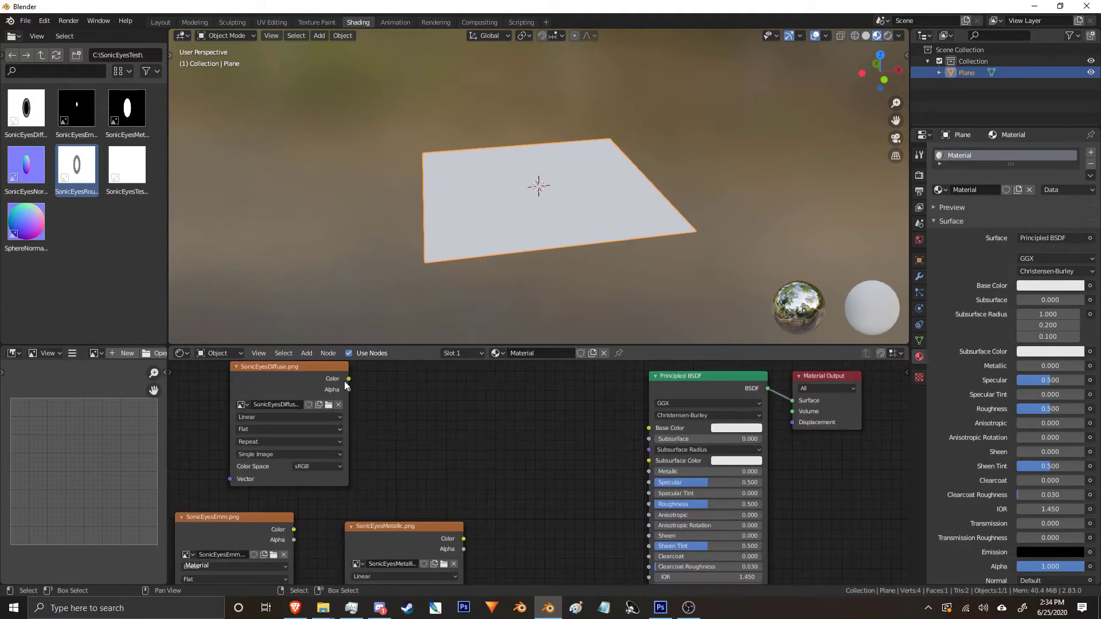
pyautogui.moveTo(347, 379); pyautogui.dragTo(651, 429)
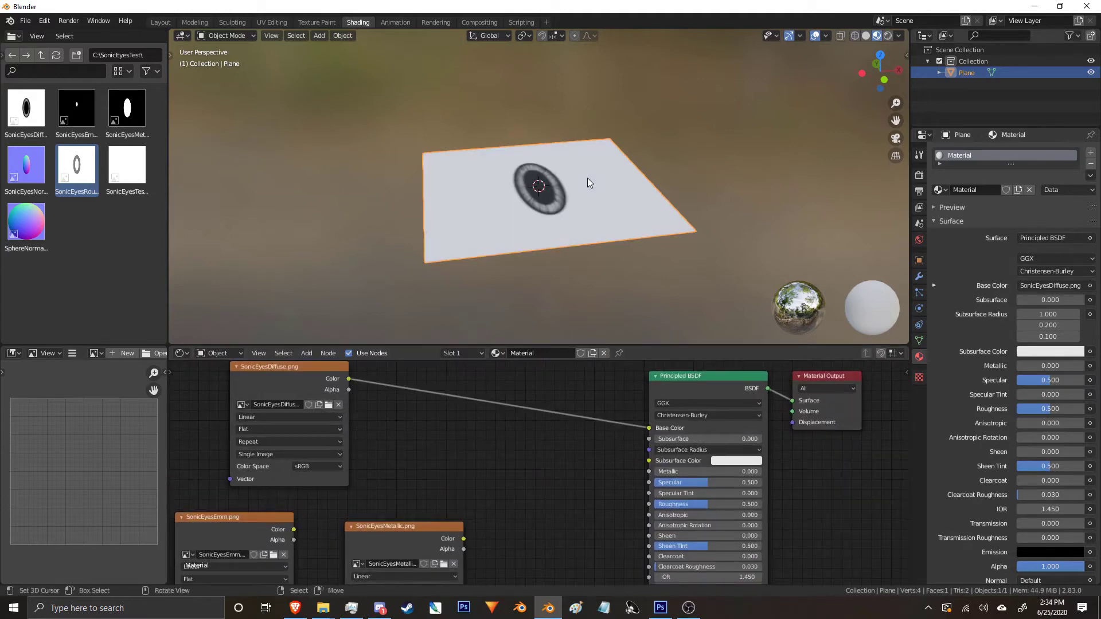
pyautogui.moveTo(588, 181); pyautogui.dragTo(492, 303, button='middle')
# Connect the SonicEyesRough color output to the Principled BSDF's Roughness and check the shading on the plane.
pyautogui.scroll(-3, 377, 449)
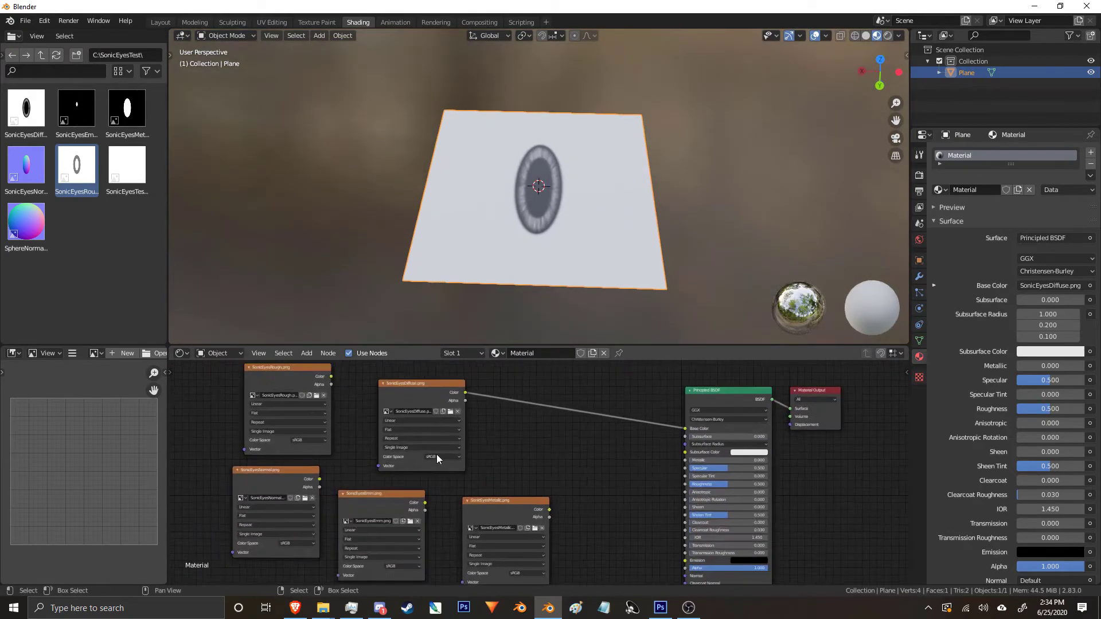
pyautogui.scroll(2, 436, 454)
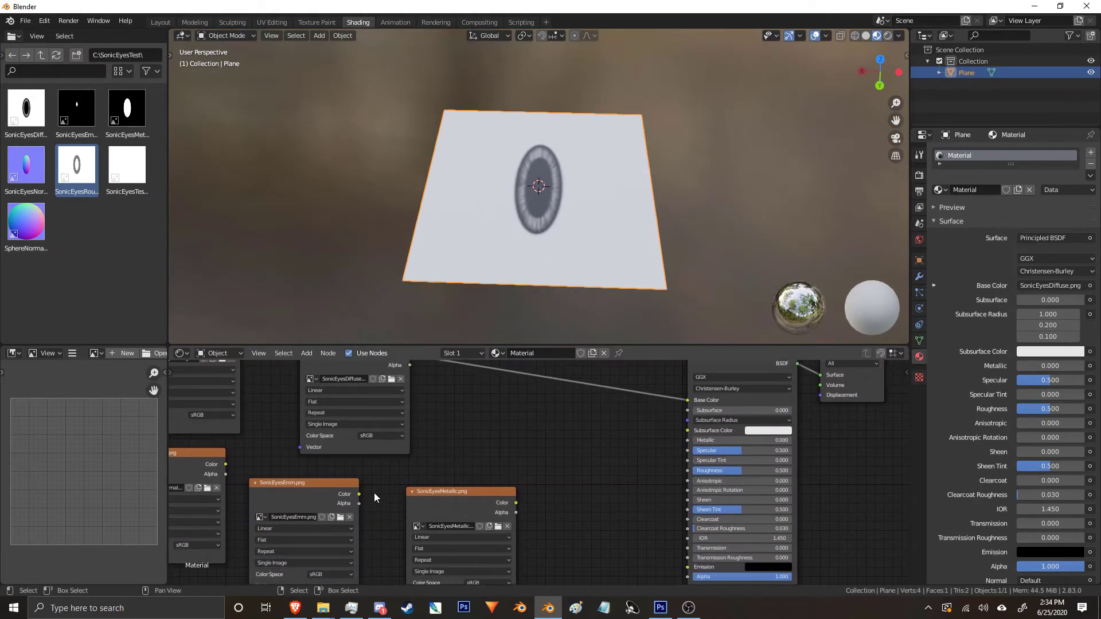
pyautogui.moveTo(374, 494); pyautogui.dragTo(449, 498, button='middle')
pyautogui.moveTo(303, 464); pyautogui.dragTo(261, 473, button='middle')
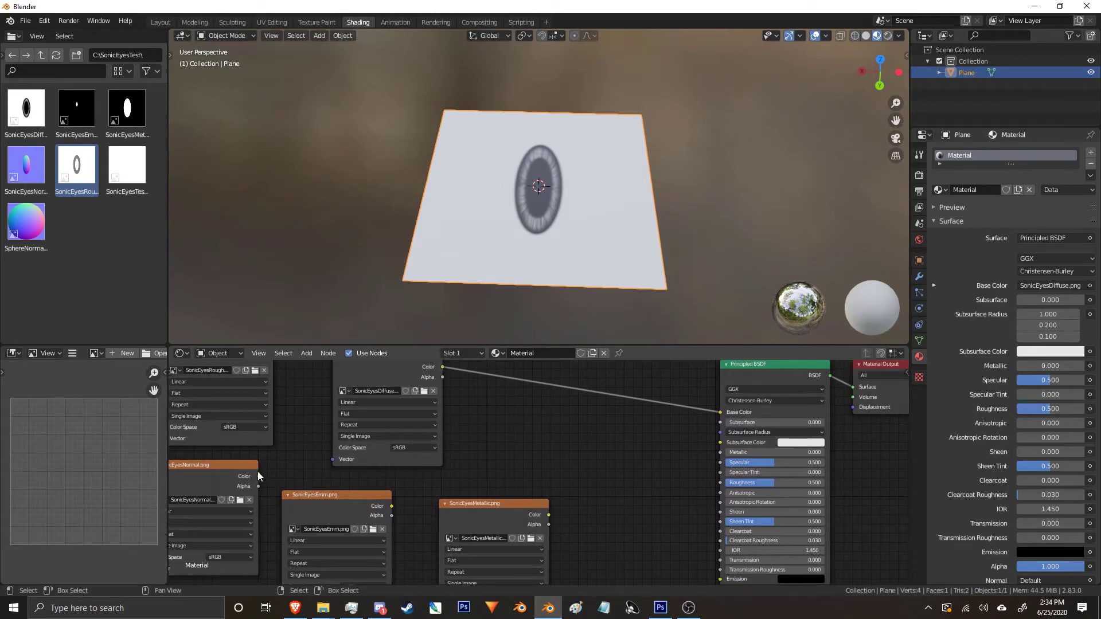
pyautogui.moveTo(271, 378); pyautogui.dragTo(273, 418, button='middle')
pyautogui.moveTo(274, 386); pyautogui.dragTo(723, 522)
pyautogui.moveTo(535, 174); pyautogui.dragTo(687, 157, button='middle')
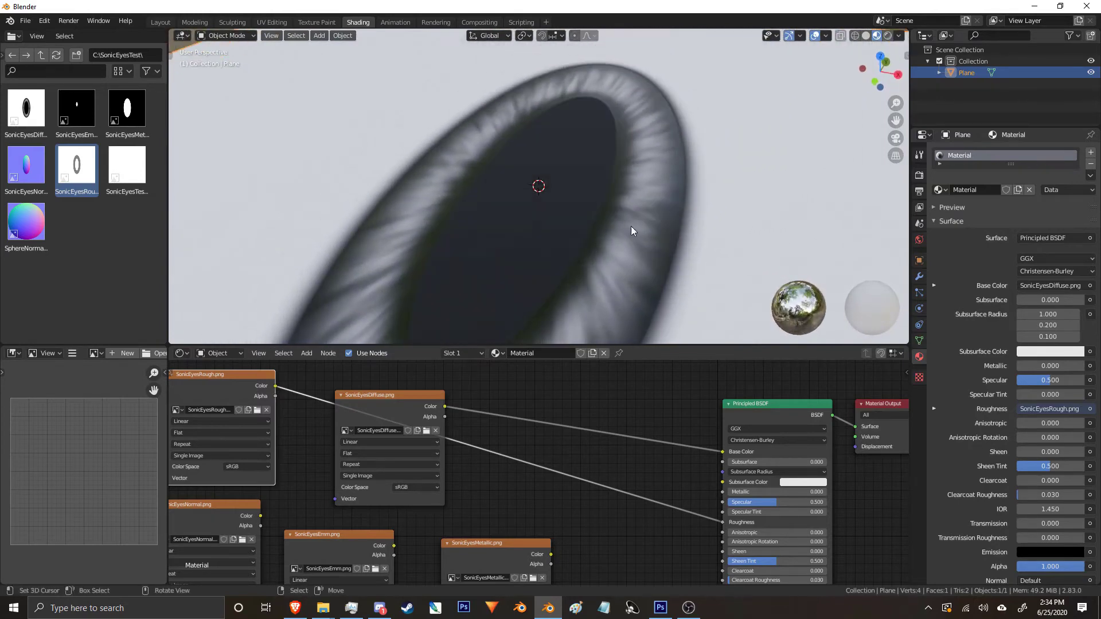
# Connect the SonicEyesMetallic color output to the Principled BSDF's Metallic input and check the reflections on the plane.
pyautogui.moveTo(540, 551); pyautogui.dragTo(526, 493, button='middle')
pyautogui.moveTo(537, 498); pyautogui.dragTo(711, 434)
pyautogui.moveTo(633, 170); pyautogui.dragTo(712, 252, button='middle')
# Move the SonicEyesNormal texture node into the empty space below the other image textures.
pyautogui.scroll(-1, 454, 483)
pyautogui.scroll(-4, 452, 479)
pyautogui.moveTo(428, 466); pyautogui.dragTo(497, 437, button='middle')
pyautogui.scroll(2, 328, 387)
pyautogui.scroll(1, 344, 424)
pyautogui.moveTo(353, 438); pyautogui.dragTo(416, 458)
pyautogui.moveTo(415, 458); pyautogui.dragTo(353, 523, button='middle')
pyautogui.press('g')
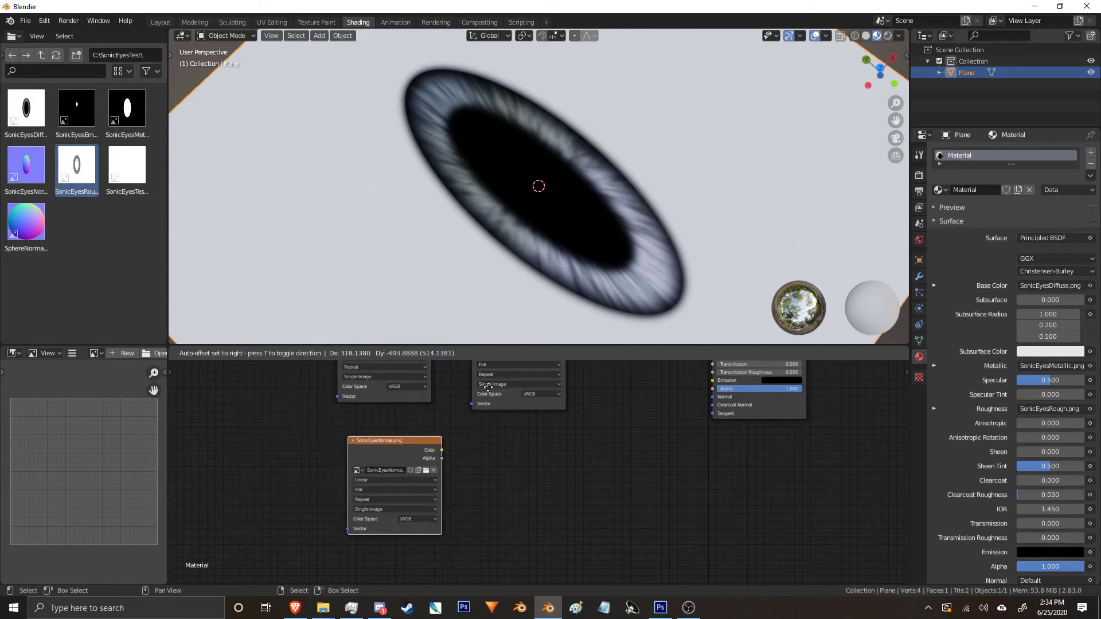
pyautogui.click(462, 401)
pyautogui.scroll(4, 518, 402)
pyautogui.moveTo(466, 469); pyautogui.dragTo(511, 484, button='middle')
pyautogui.press('g')
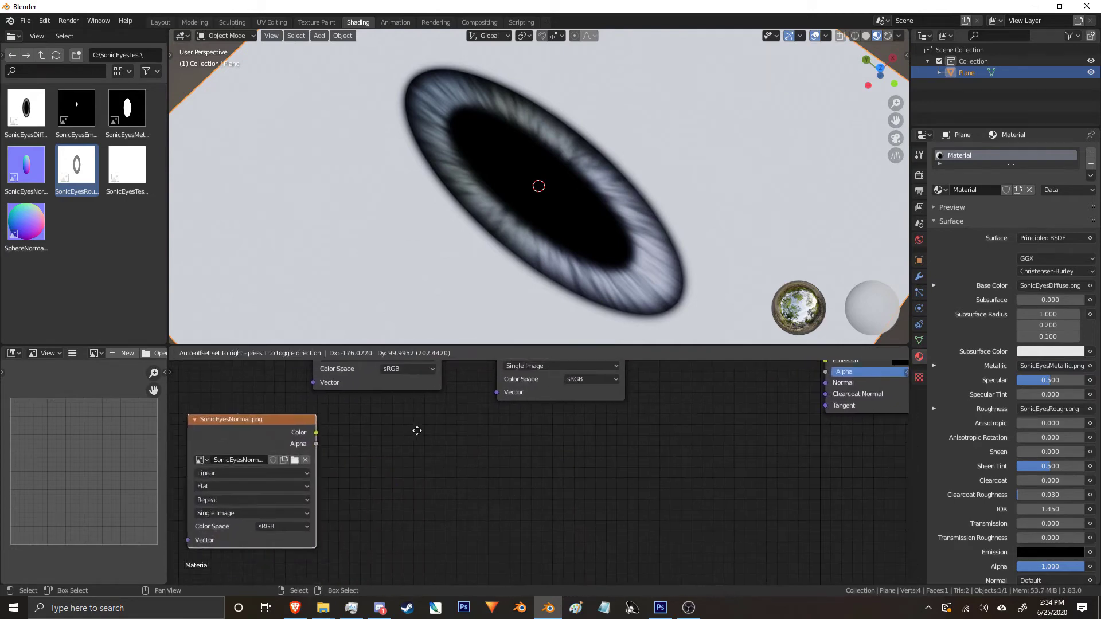
pyautogui.click(419, 431)
pyautogui.moveTo(425, 437); pyautogui.dragTo(476, 455, button='middle')
pyautogui.press('g')
pyautogui.click(438, 463)
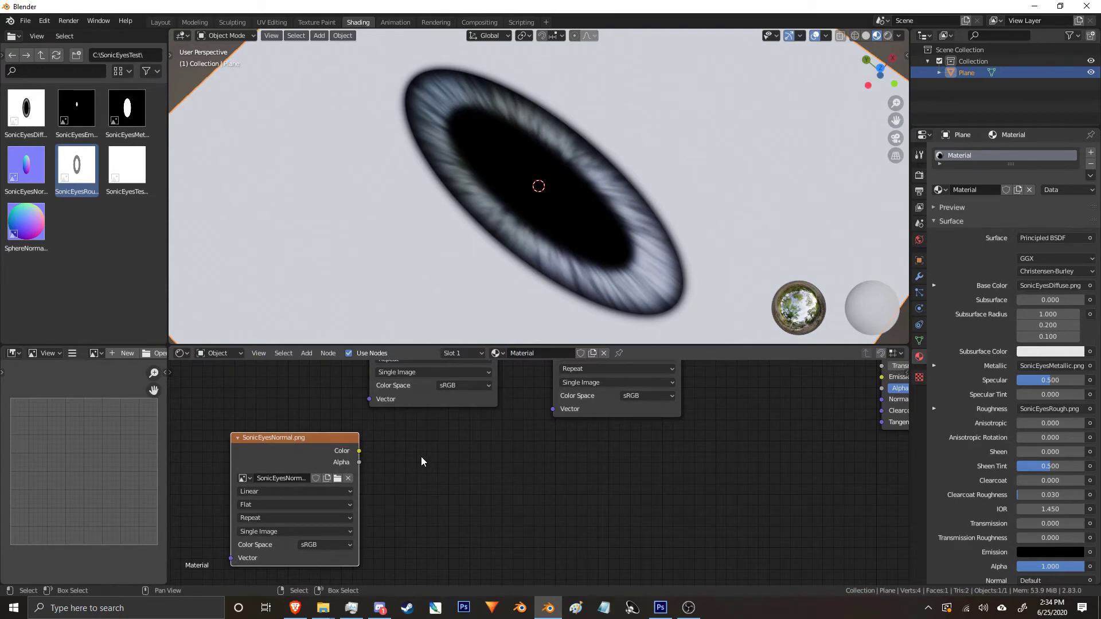
pyautogui.moveTo(482, 240); pyautogui.dragTo(594, 186, button='middle')
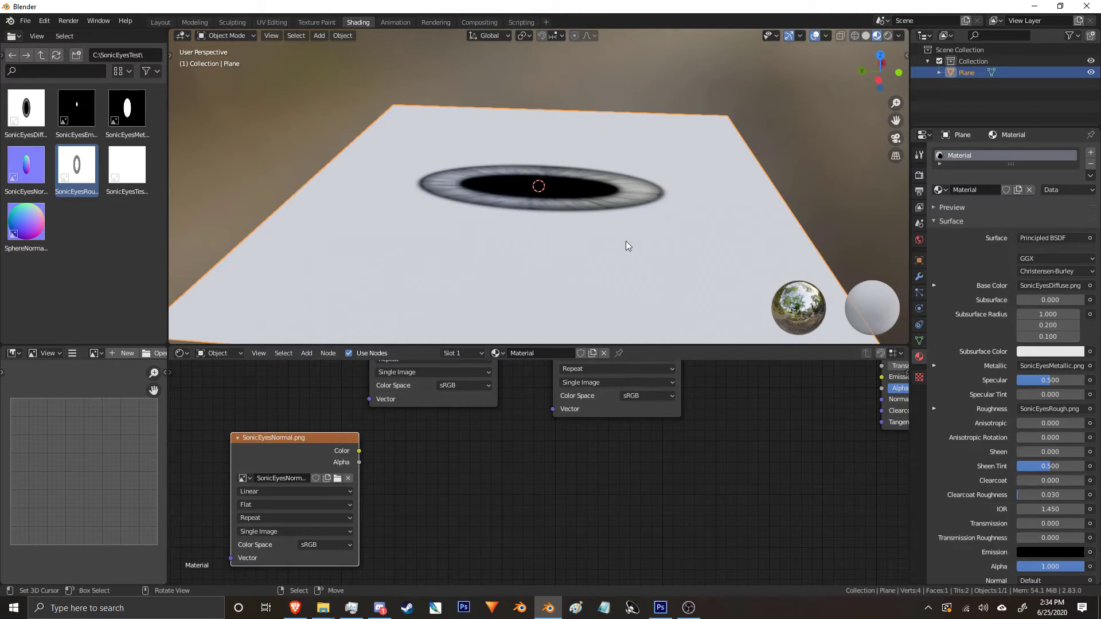
pyautogui.moveTo(490, 244); pyautogui.dragTo(624, 197, button='middle')
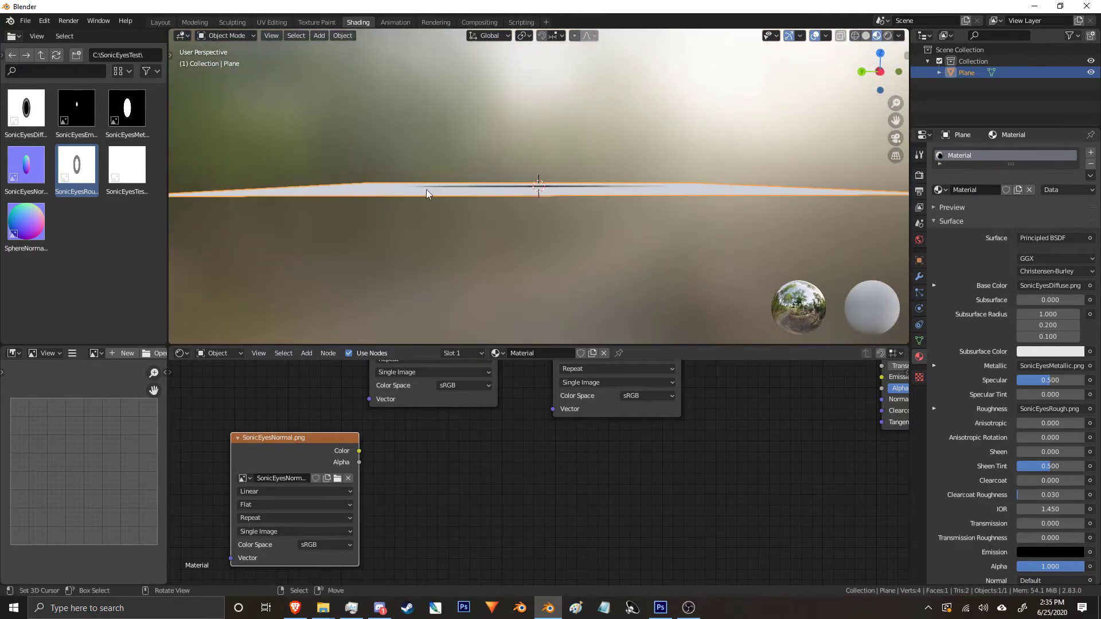
pyautogui.moveTo(426, 189); pyautogui.dragTo(445, 198, button='middle')
pyautogui.moveTo(641, 184); pyautogui.dragTo(526, 214, button='middle')
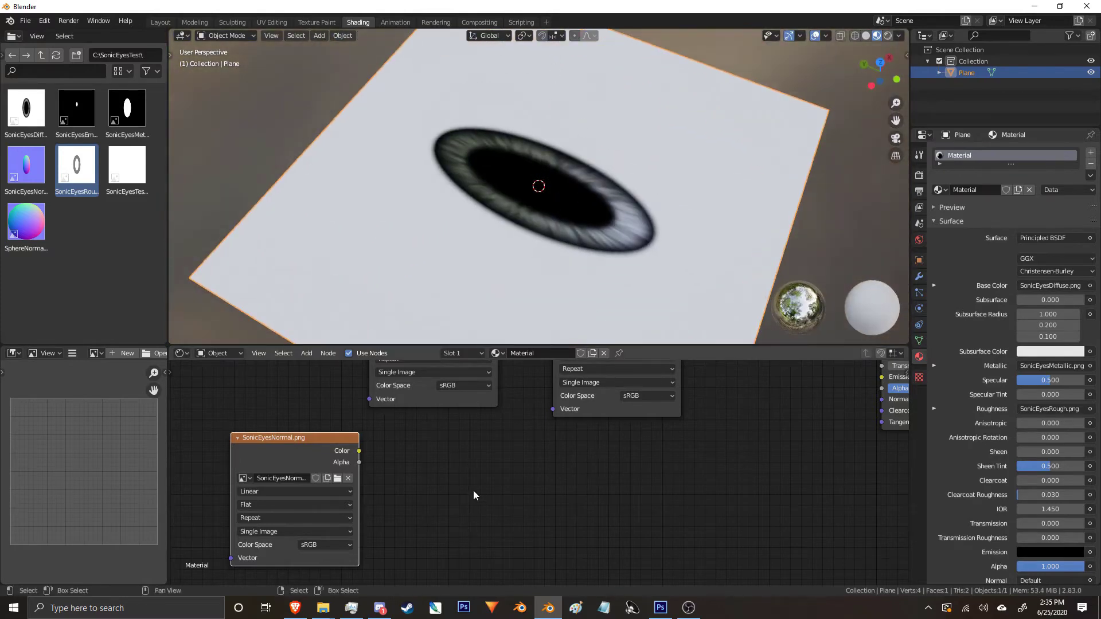
# Add a Separate XYZ node beside the SonicEyesNormal texture and feed the texture's color into its Vector input.
pyautogui.hotkey('shift', 'a')
pyautogui.moveTo(470, 491)
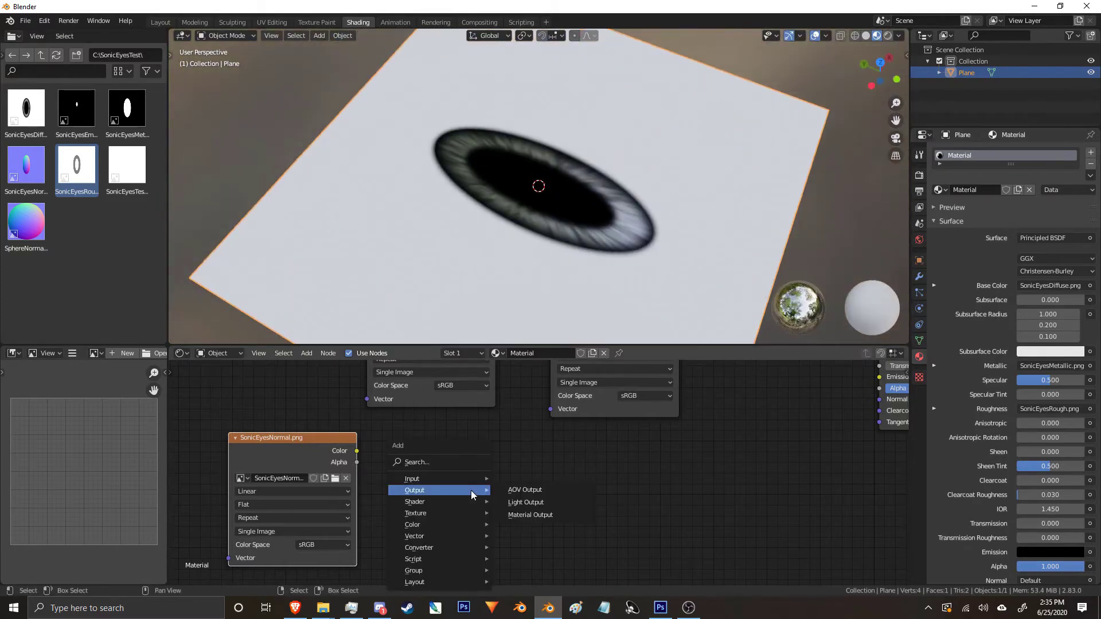
pyautogui.moveTo(438, 548)
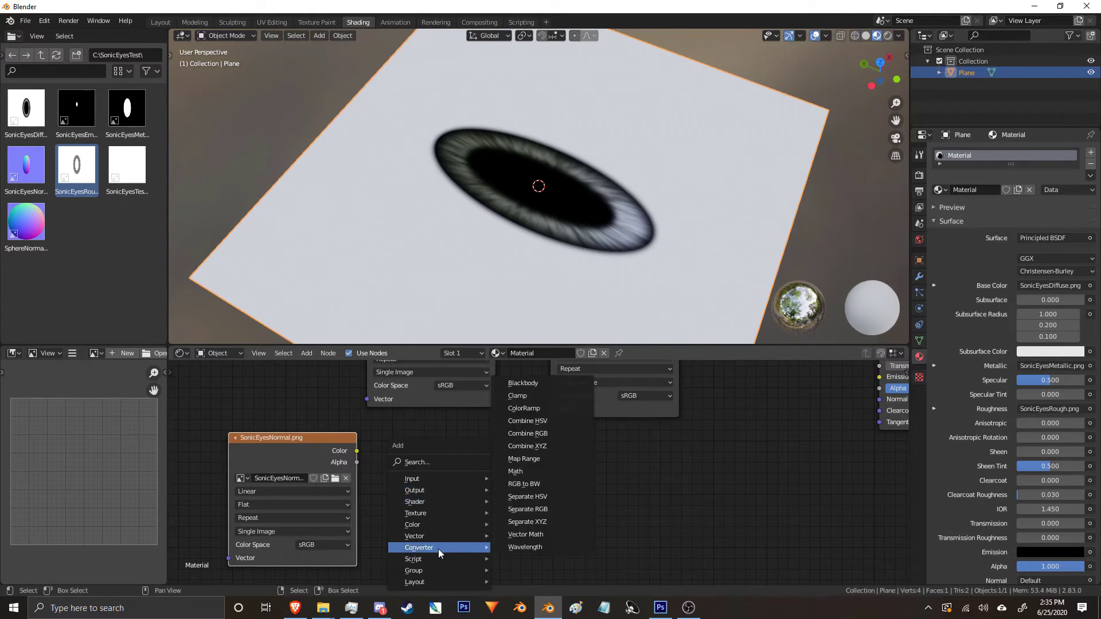
pyautogui.click(529, 522)
pyautogui.click(381, 435)
pyautogui.moveTo(357, 451); pyautogui.dragTo(380, 496)
pyautogui.scroll(1, 467, 497)
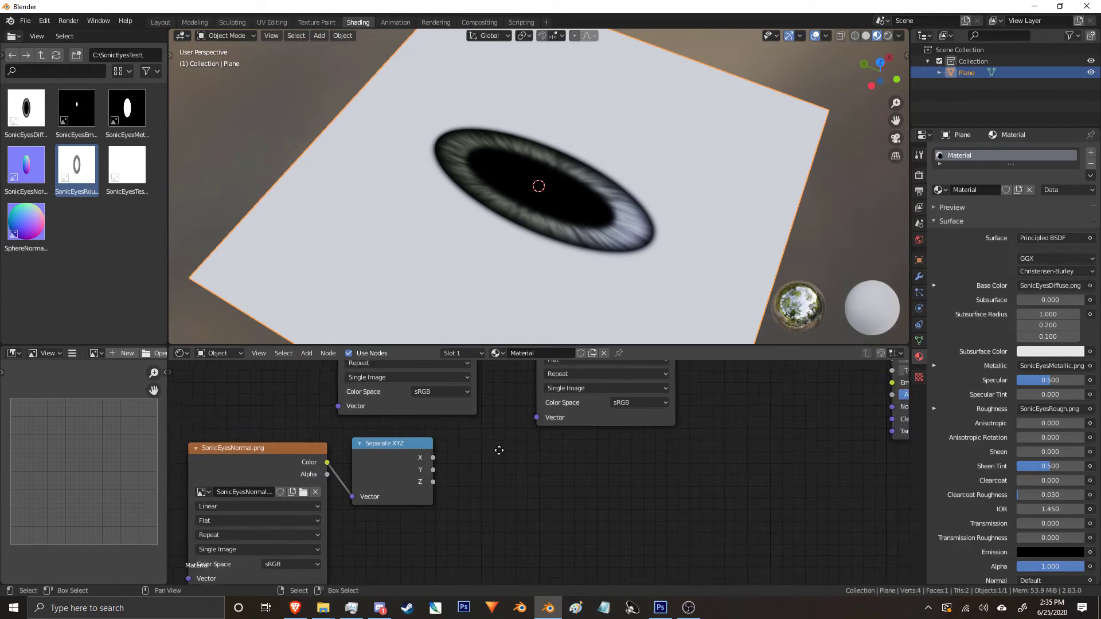
# Add an Invert node after Separate XYZ and connect the X output to its Color input.
pyautogui.hotkey('shift', 'a')
pyautogui.moveTo(477, 455)
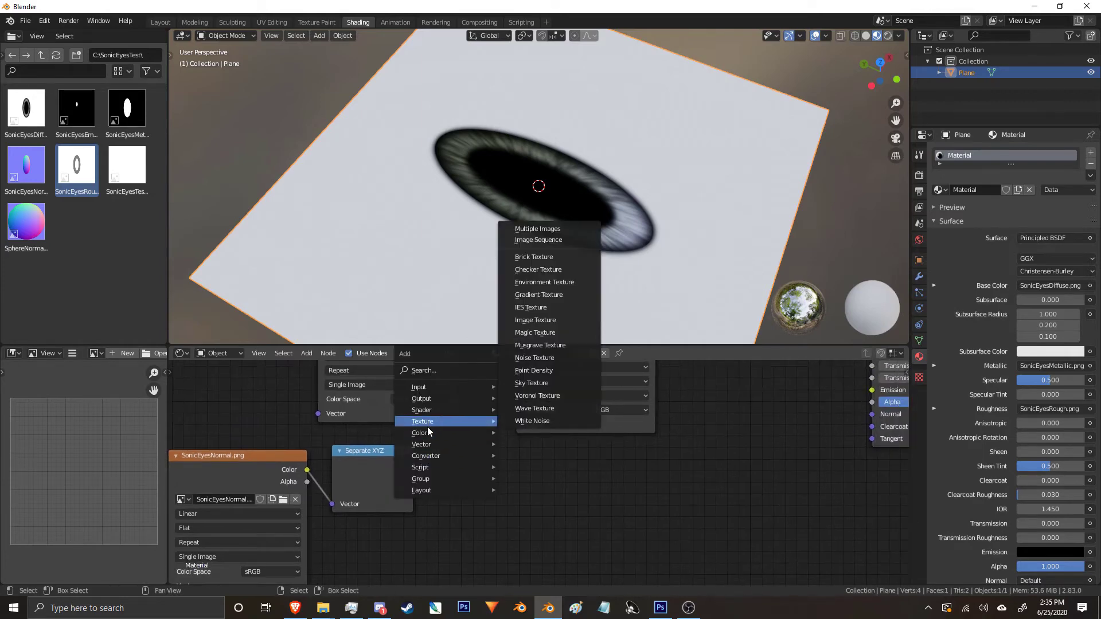
pyautogui.moveTo(456, 431)
pyautogui.click(534, 471)
pyautogui.click(473, 442)
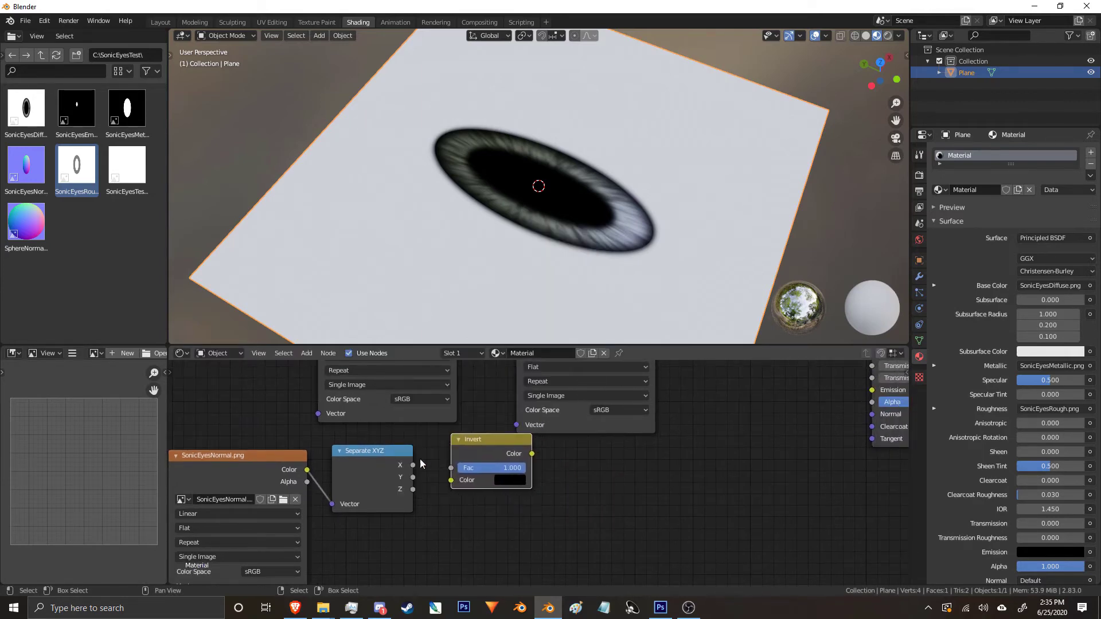
pyautogui.moveTo(412, 467); pyautogui.dragTo(491, 414)
pyautogui.press('y')
pyautogui.click(491, 413)
# Duplicate the Invert node below the first, connect the Y output to its Color, and tidy the node positions.
pyautogui.hotkey('shift', 'd')
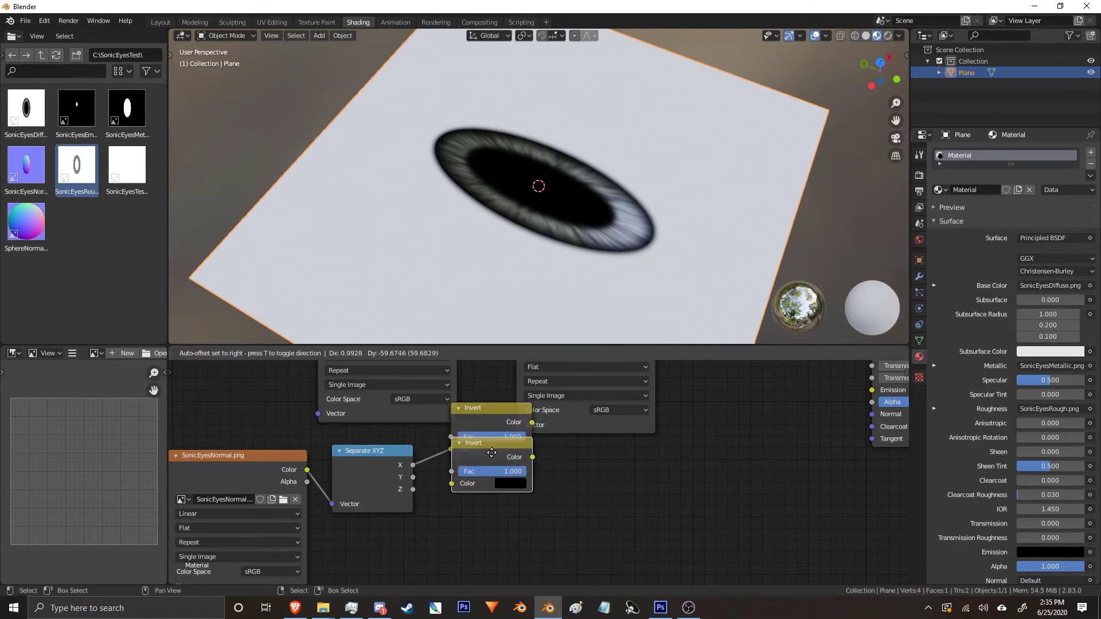
pyautogui.click(488, 462)
pyautogui.moveTo(413, 477); pyautogui.dragTo(452, 498)
pyautogui.moveTo(479, 475); pyautogui.dragTo(473, 441, button='middle')
pyautogui.moveTo(397, 446); pyautogui.dragTo(397, 481)
pyautogui.moveTo(490, 428); pyautogui.dragTo(494, 441)
pyautogui.click(586, 474)
# Add a Combine XYZ node and connect the two inverted channels to X and Y and the original Z to Z.
pyautogui.moveTo(588, 474); pyautogui.dragTo(545, 474, button='middle')
pyautogui.hotkey('shift', 'a')
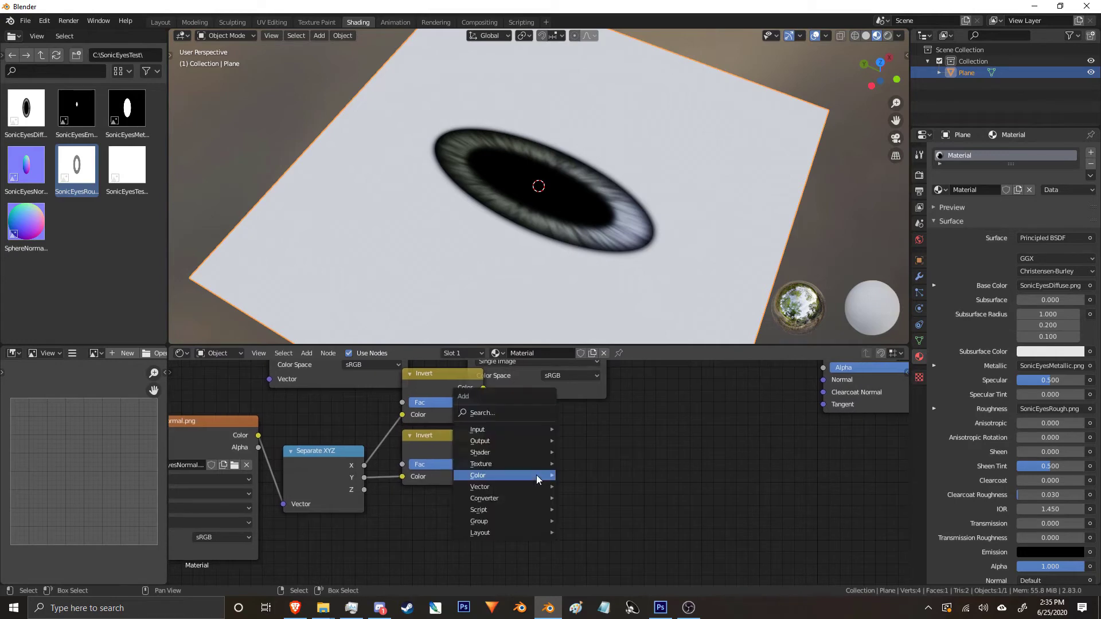
pyautogui.moveTo(505, 497)
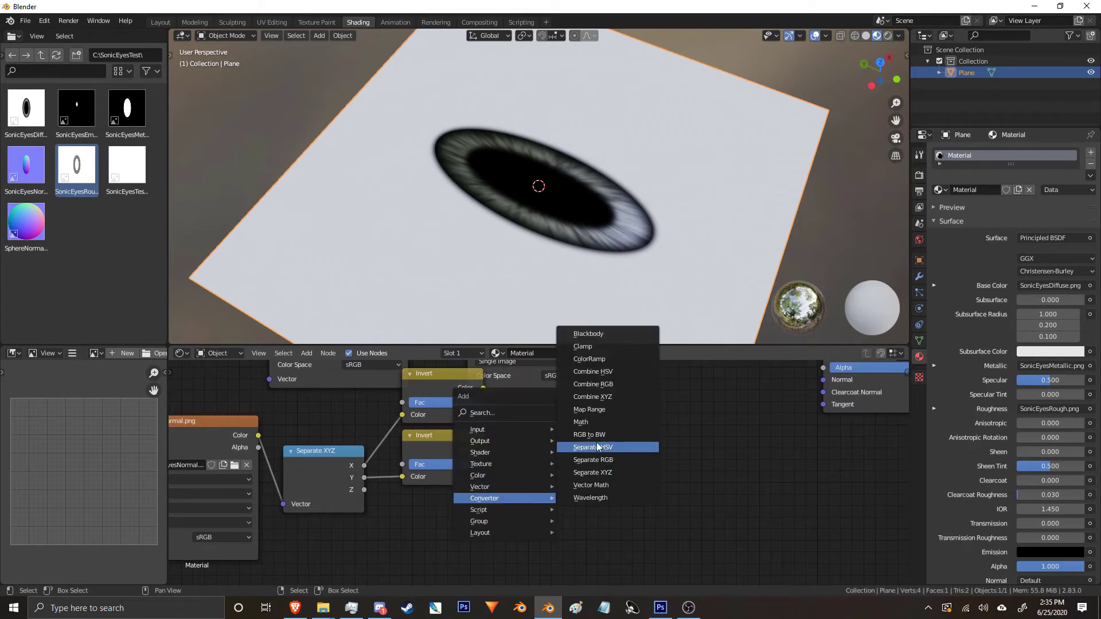
pyautogui.click(596, 397)
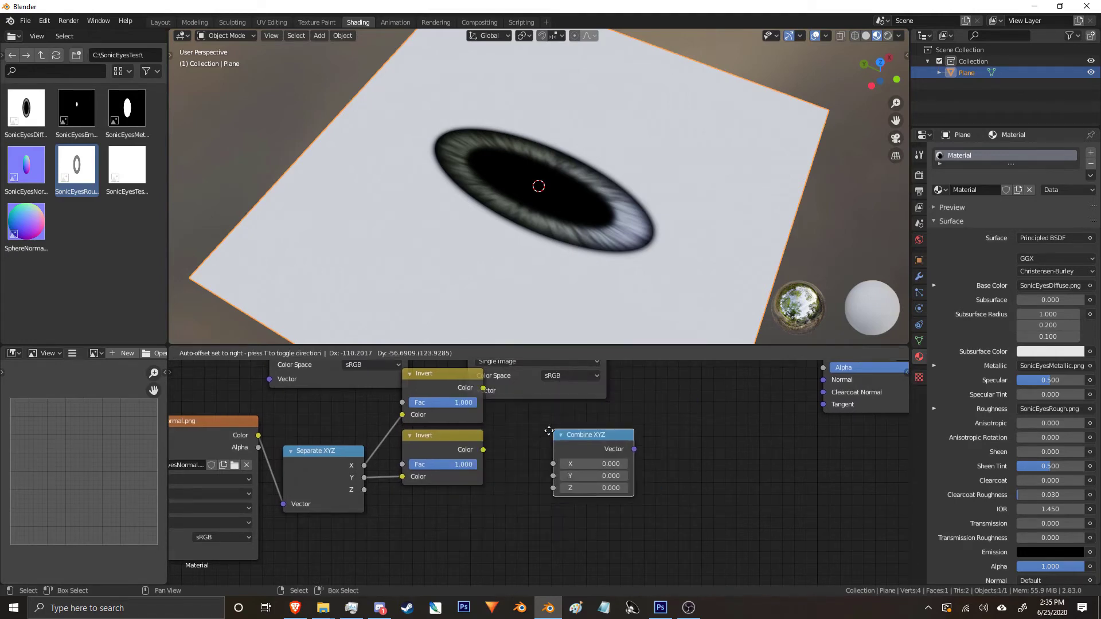
pyautogui.moveTo(485, 385); pyautogui.dragTo(520, 486)
pyautogui.click(522, 492)
pyautogui.moveTo(484, 389); pyautogui.dragTo(518, 489)
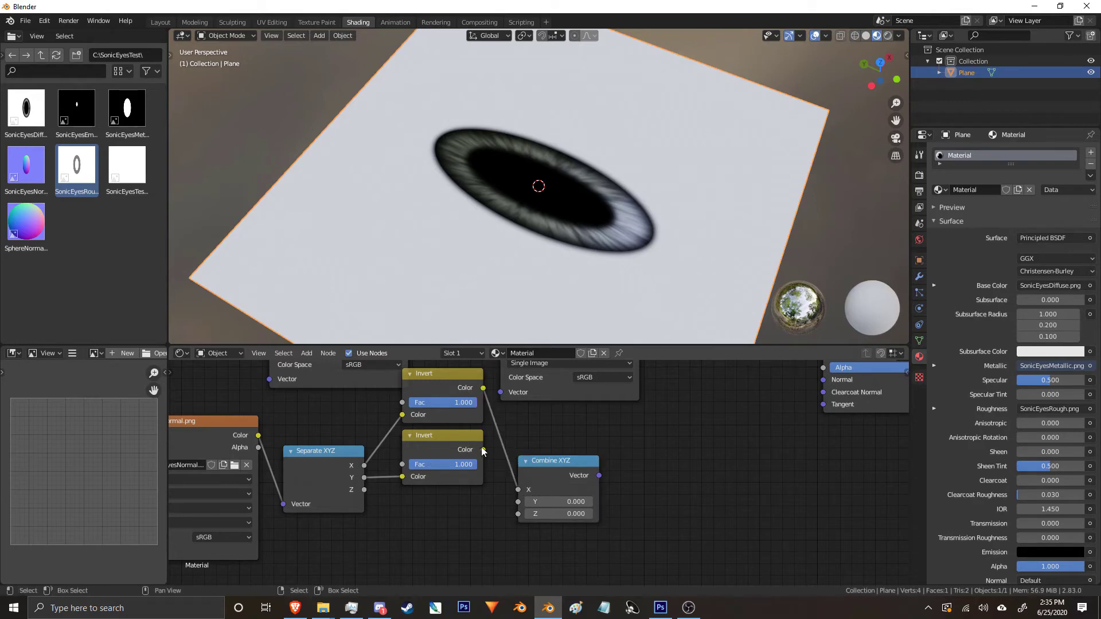
pyautogui.moveTo(483, 449); pyautogui.dragTo(518, 501)
pyautogui.moveTo(362, 489); pyautogui.dragTo(521, 515)
# Add a Normal Map node before the Principled BSDF and connect the Combine XYZ Vector output to its Color input.
pyautogui.moveTo(602, 481); pyautogui.dragTo(479, 497, button='middle')
pyautogui.hotkey('shift', 'a')
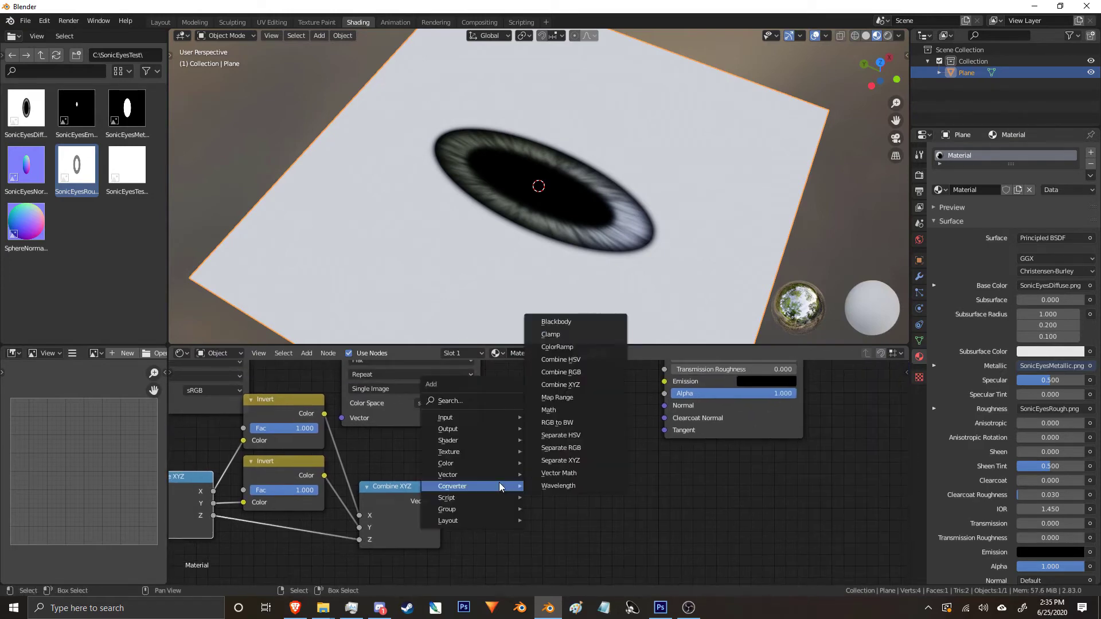
pyautogui.moveTo(487, 476)
pyautogui.click(572, 424)
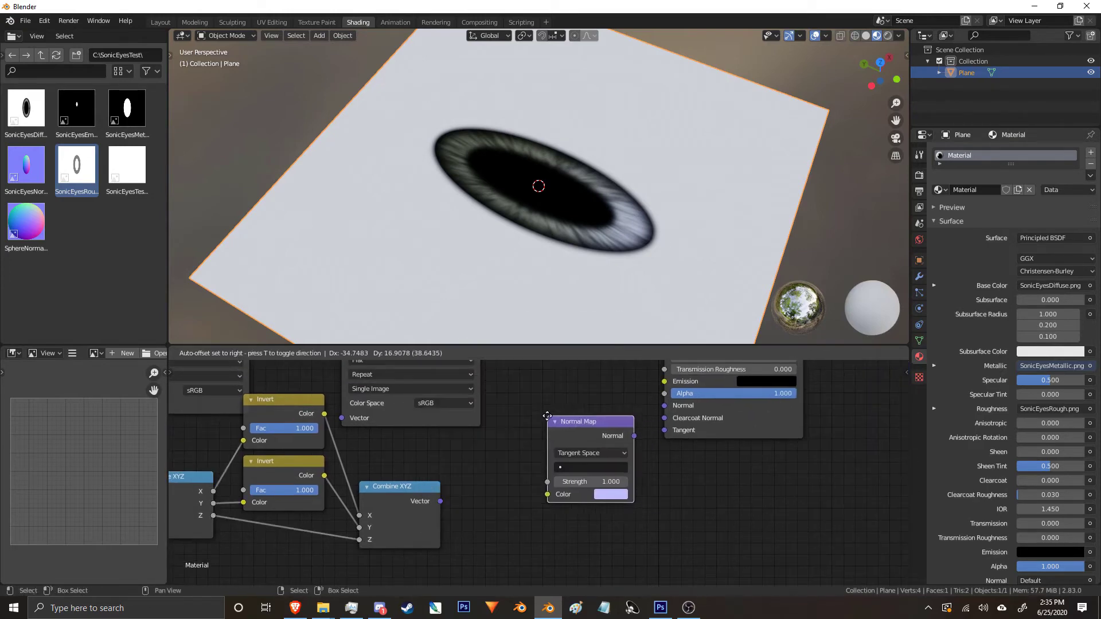
pyautogui.click(546, 426)
pyautogui.moveTo(440, 501); pyautogui.dragTo(519, 488)
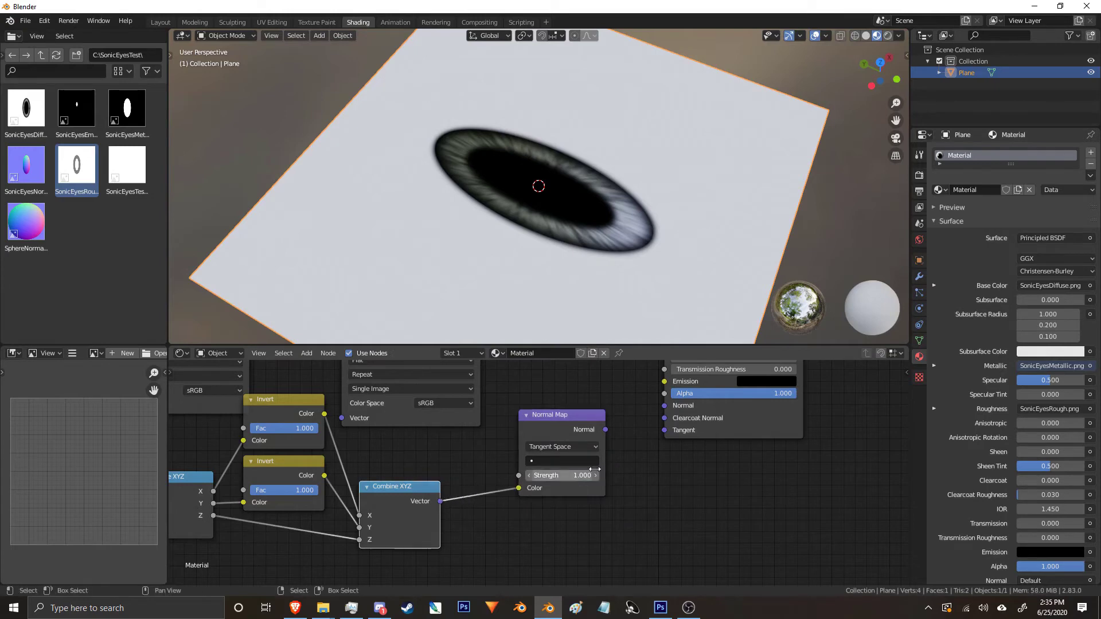
pyautogui.moveTo(607, 430)
pyautogui.mouseDown()
pyautogui.moveTo(650, 411)
pyautogui.moveTo(607, 431)
pyautogui.mouseUp()
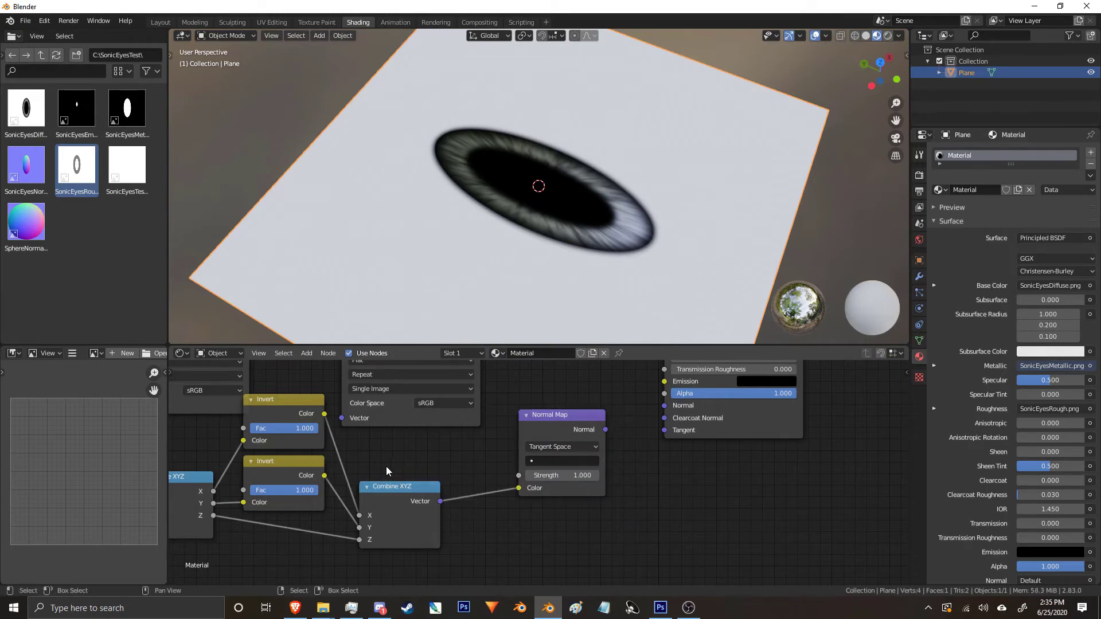
# Set the color space of the SonicEyesNormal texture to Non-Color.
pyautogui.moveTo(387, 467); pyautogui.dragTo(638, 454, button='middle')
pyautogui.click(318, 551)
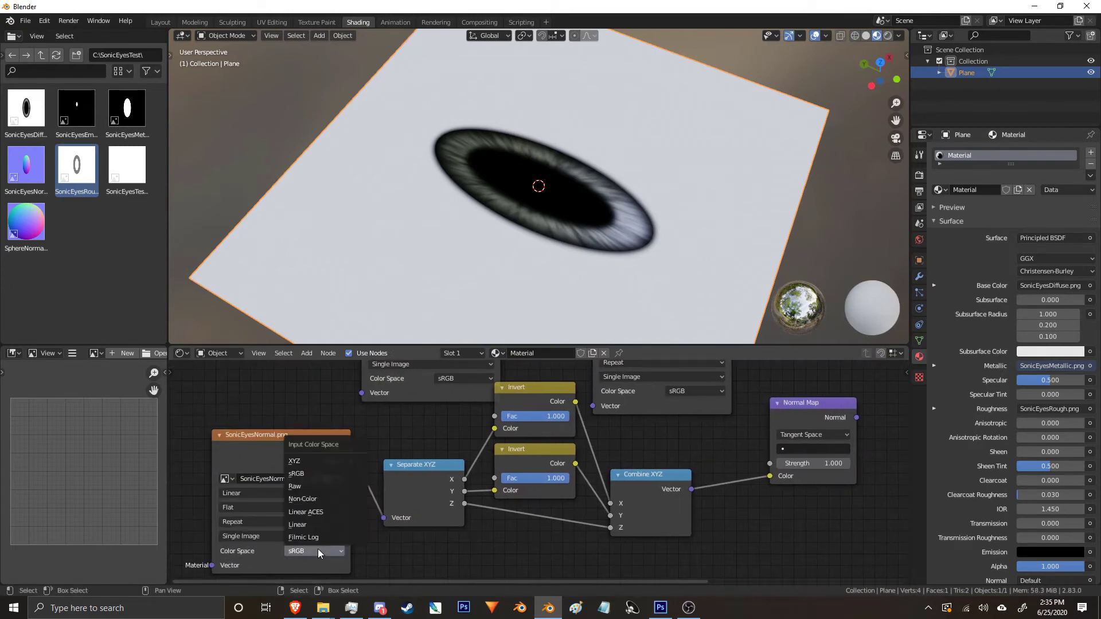
pyautogui.click(302, 498)
pyautogui.moveTo(483, 503); pyautogui.dragTo(254, 525, button='middle')
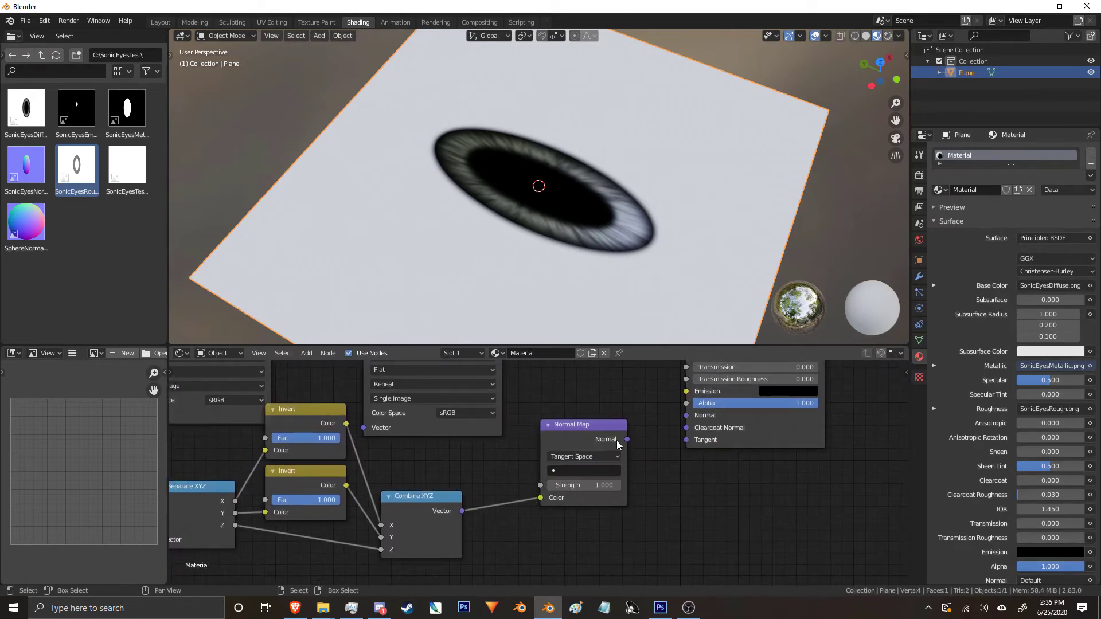
# Set the SonicEyesMetallic and SonicEyesEmm textures to the Non-Color color space and shift the SonicEyesEmm node slightly.
pyautogui.moveTo(442, 422); pyautogui.dragTo(590, 476, button='middle')
pyautogui.click(594, 467)
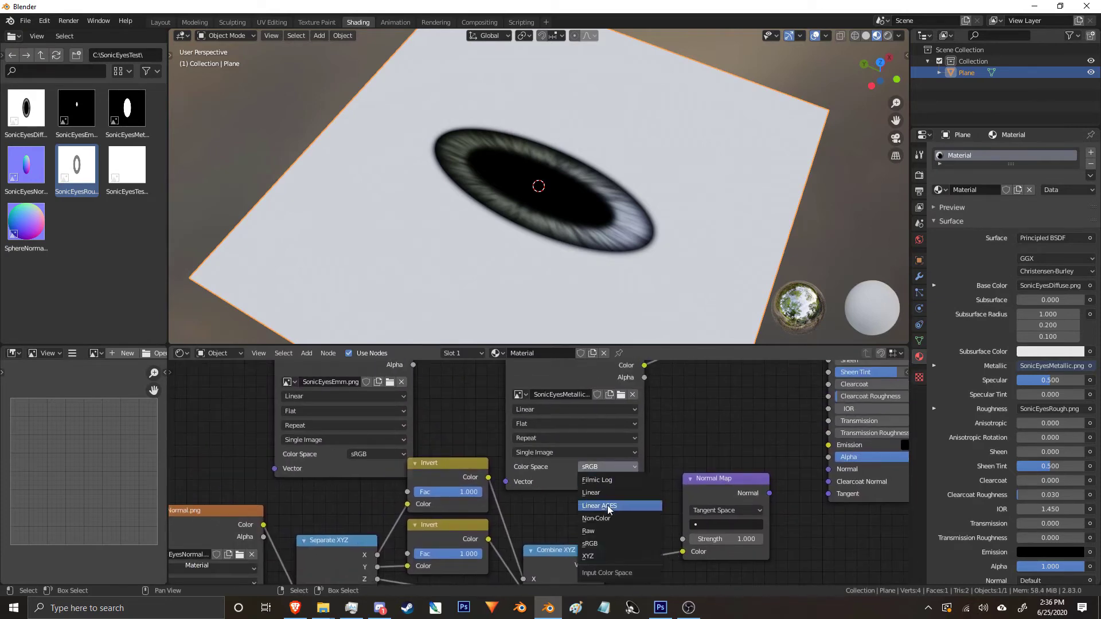
pyautogui.click(602, 518)
pyautogui.click(376, 456)
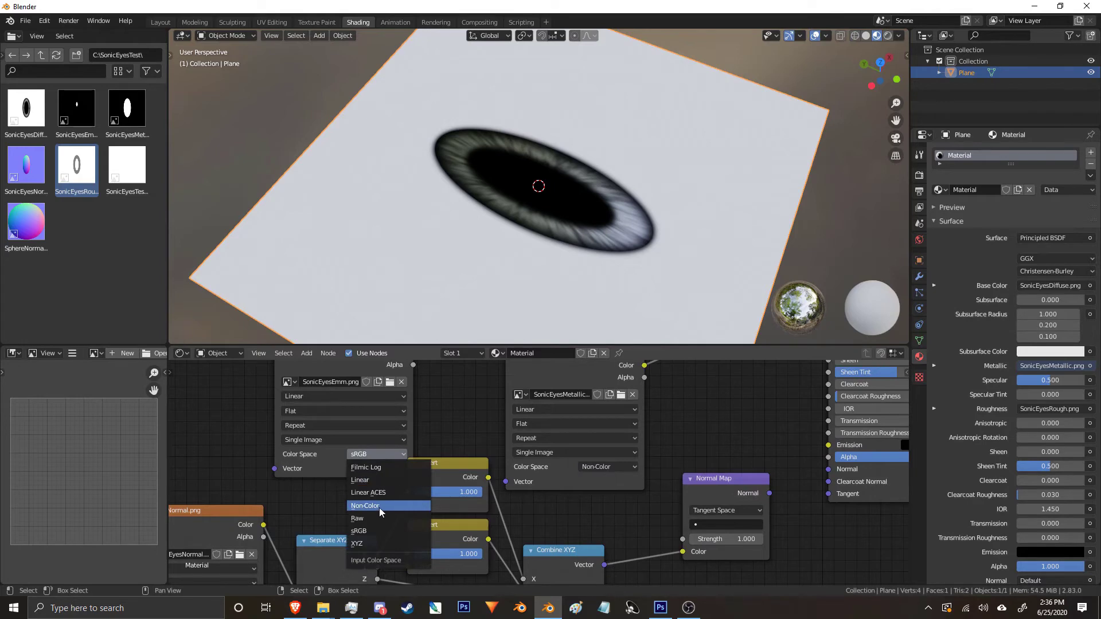
pyautogui.click(379, 507)
pyautogui.moveTo(344, 367); pyautogui.dragTo(370, 432, button='middle')
pyautogui.moveTo(369, 433); pyautogui.dragTo(334, 417)
# Try Non-Color on the SonicEyesDiffuse texture, then return its color space to sRGB.
pyautogui.moveTo(396, 387); pyautogui.dragTo(396, 445, button='middle')
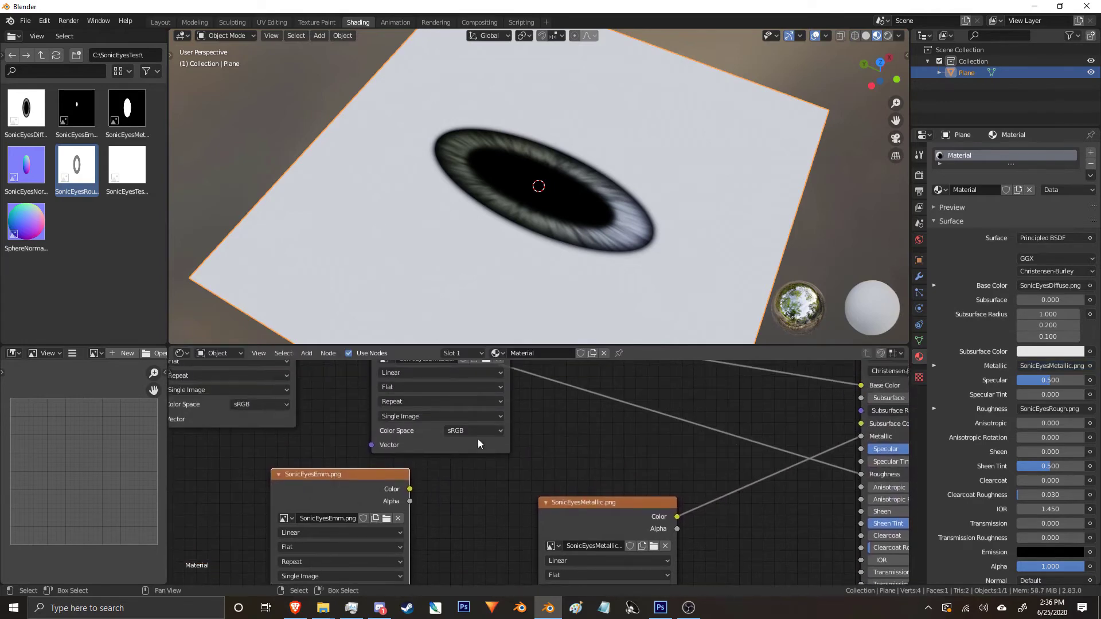
pyautogui.click(477, 438)
pyautogui.click(473, 434)
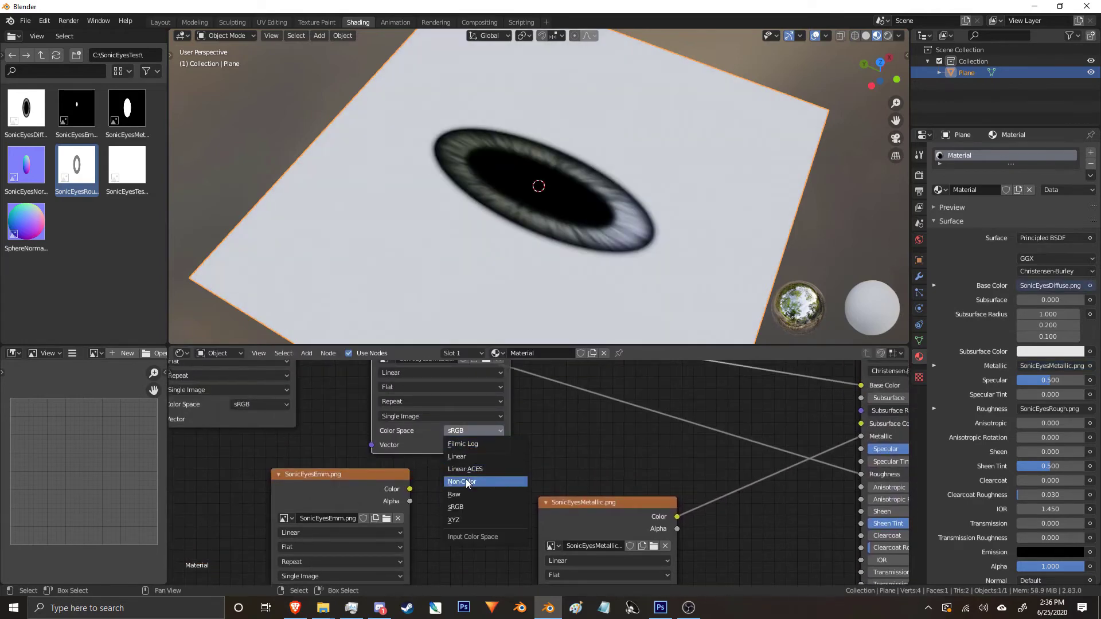
pyautogui.click(462, 481)
pyautogui.moveTo(391, 415); pyautogui.dragTo(505, 504, button='middle')
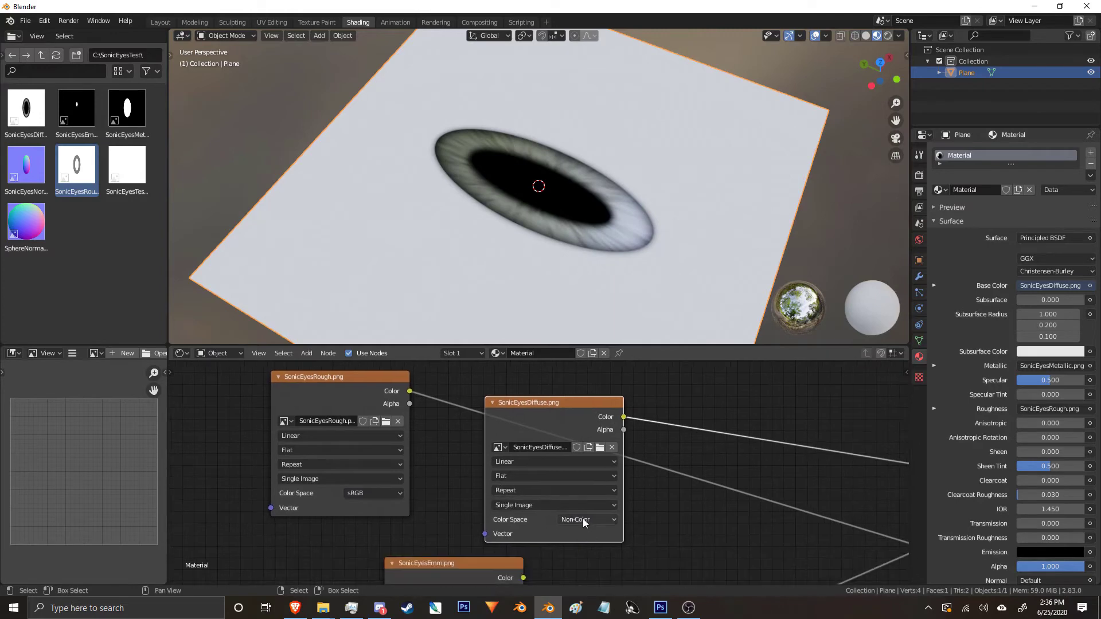
pyautogui.click(583, 518)
pyautogui.click(569, 442)
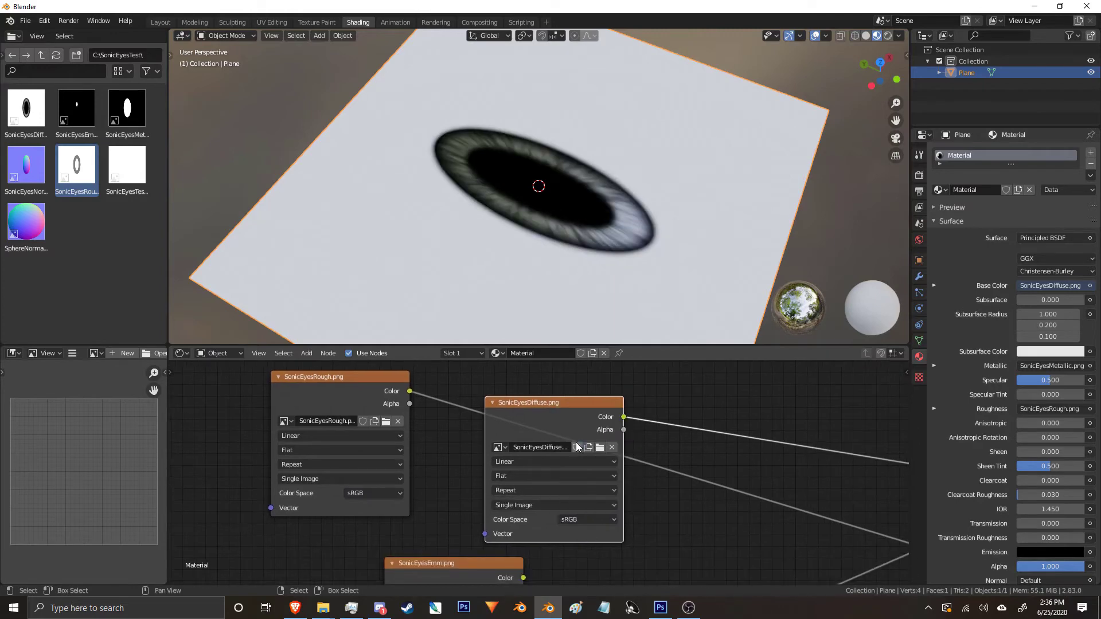
# Compare the SonicEyesRough texture in Non-Color and sRGB on the plane, leaving it on sRGB.
pyautogui.click(373, 485)
pyautogui.click(369, 489)
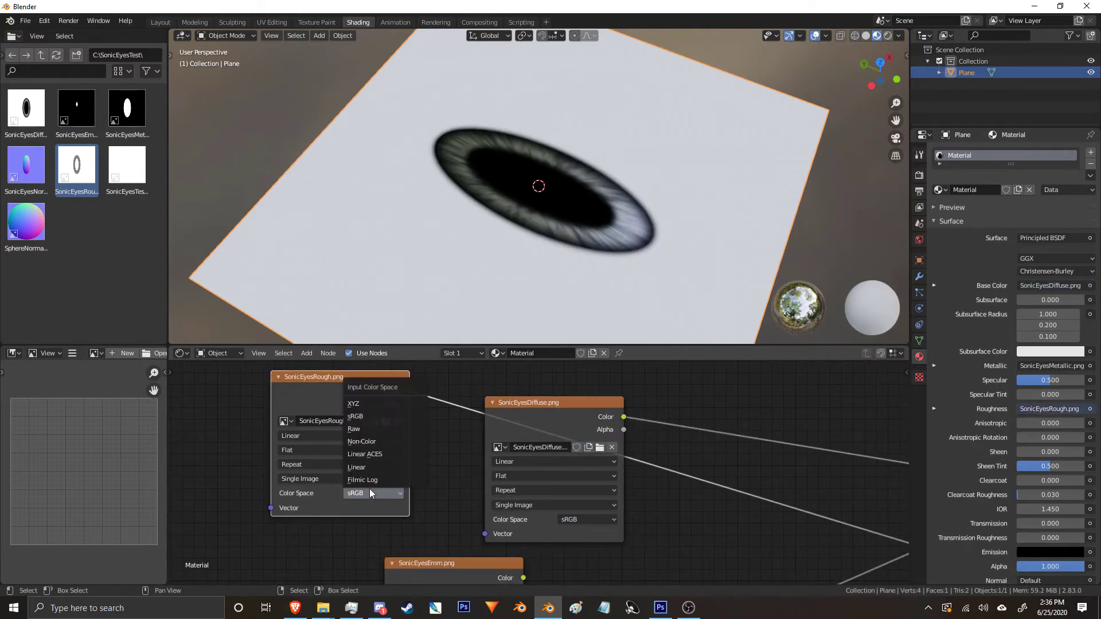
pyautogui.click(370, 441)
pyautogui.moveTo(648, 333); pyautogui.dragTo(500, 256, button='middle')
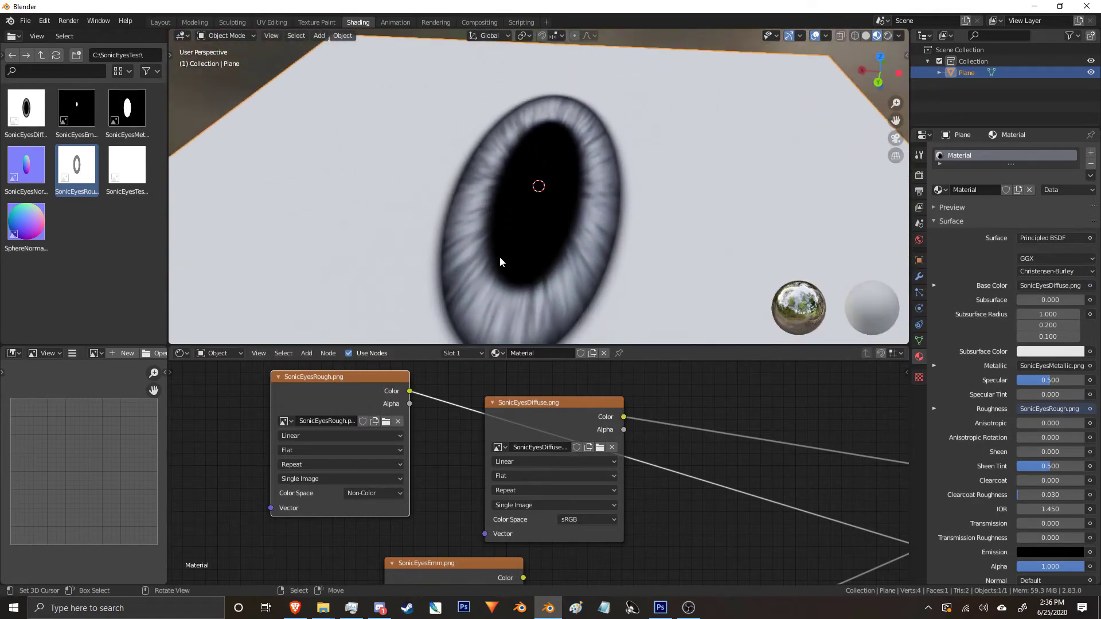
pyautogui.click(384, 491)
pyautogui.click(358, 416)
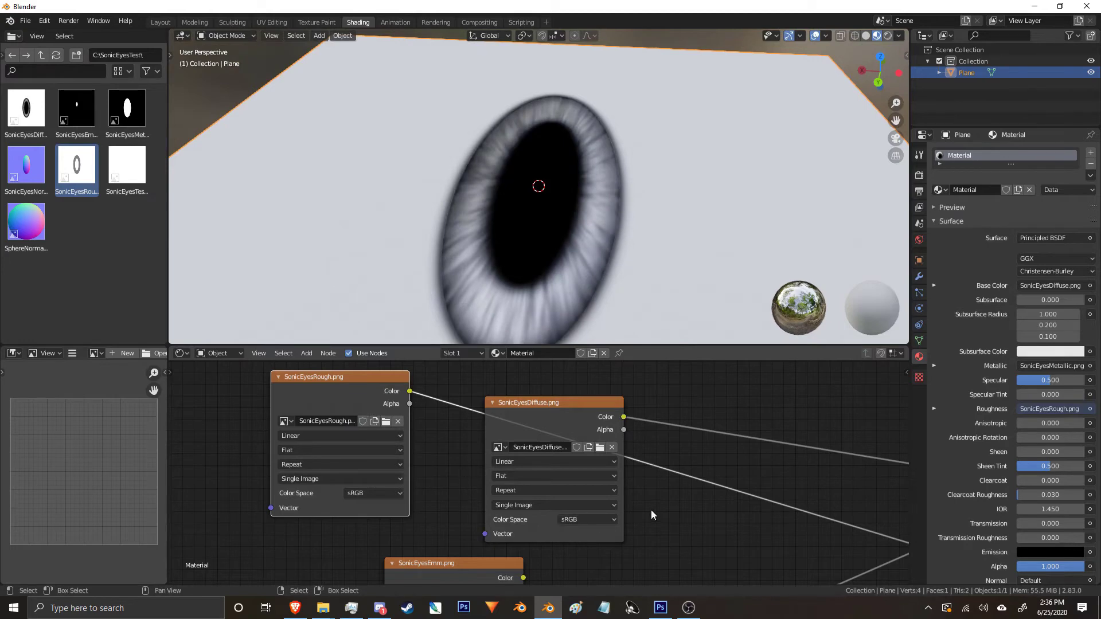
pyautogui.moveTo(608, 298); pyautogui.dragTo(510, 150, button='middle')
# Try sRGB as the SonicEyesMetallic texture's color space and check the eye from other angles.
pyautogui.moveTo(742, 578); pyautogui.dragTo(708, 355, button='middle')
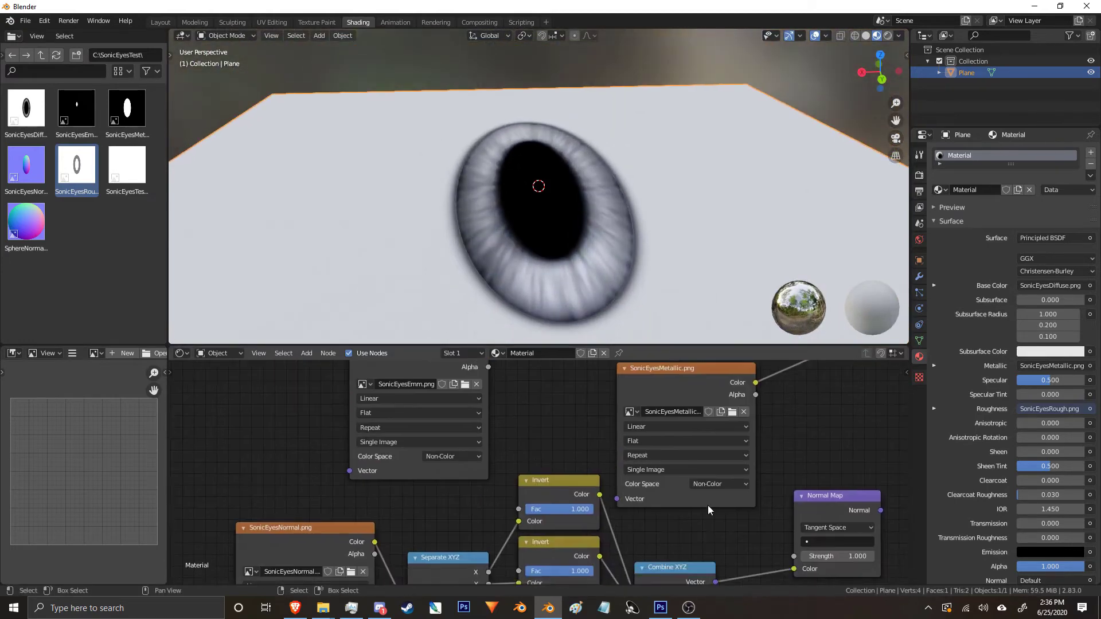
pyautogui.click(719, 484)
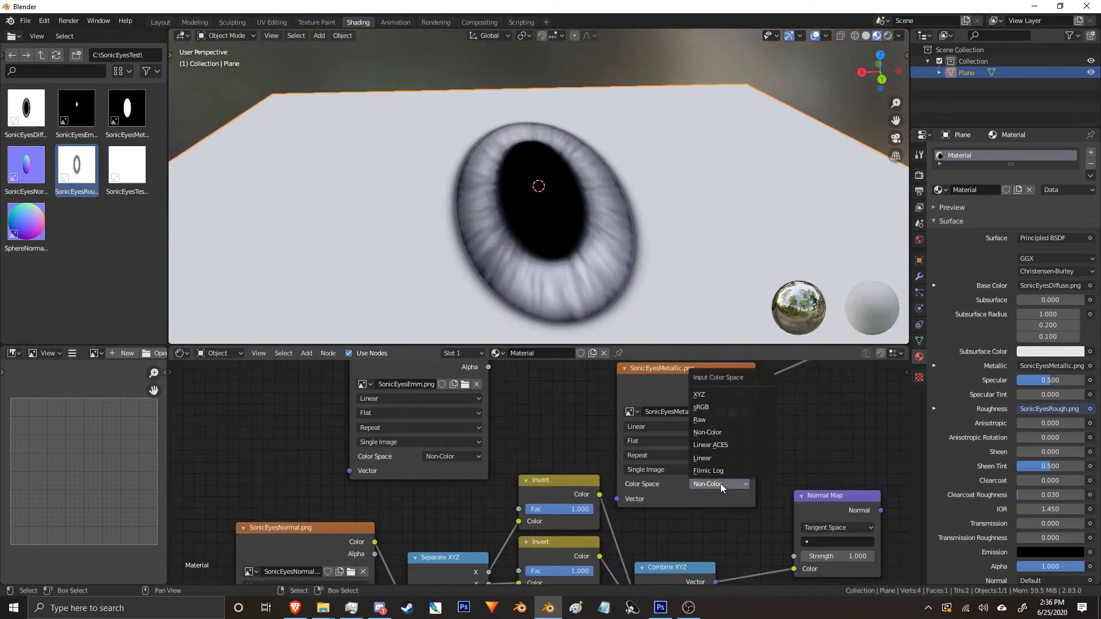
pyautogui.click(704, 407)
pyautogui.moveTo(566, 201)
pyautogui.mouseDown(button='middle')
pyautogui.moveTo(639, 224)
pyautogui.moveTo(628, 326)
pyautogui.moveTo(637, 235)
pyautogui.moveTo(720, 241)
pyautogui.moveTo(581, 213)
pyautogui.moveTo(622, 233)
pyautogui.moveTo(593, 325)
pyautogui.moveTo(597, 204)
pyautogui.moveTo(433, 205)
pyautogui.moveTo(564, 207)
pyautogui.moveTo(532, 203)
pyautogui.moveTo(559, 352)
pyautogui.mouseUp(button='middle')
pyautogui.scroll(-2, 559, 367)
pyautogui.moveTo(570, 257); pyautogui.dragTo(559, 236, button='middle')
# Connect the Normal Map node's output to the Normal input of the Principled BSDF and check the eye's shading.
pyautogui.moveTo(704, 534); pyautogui.dragTo(621, 476, button='middle')
pyautogui.scroll(2, 620, 476)
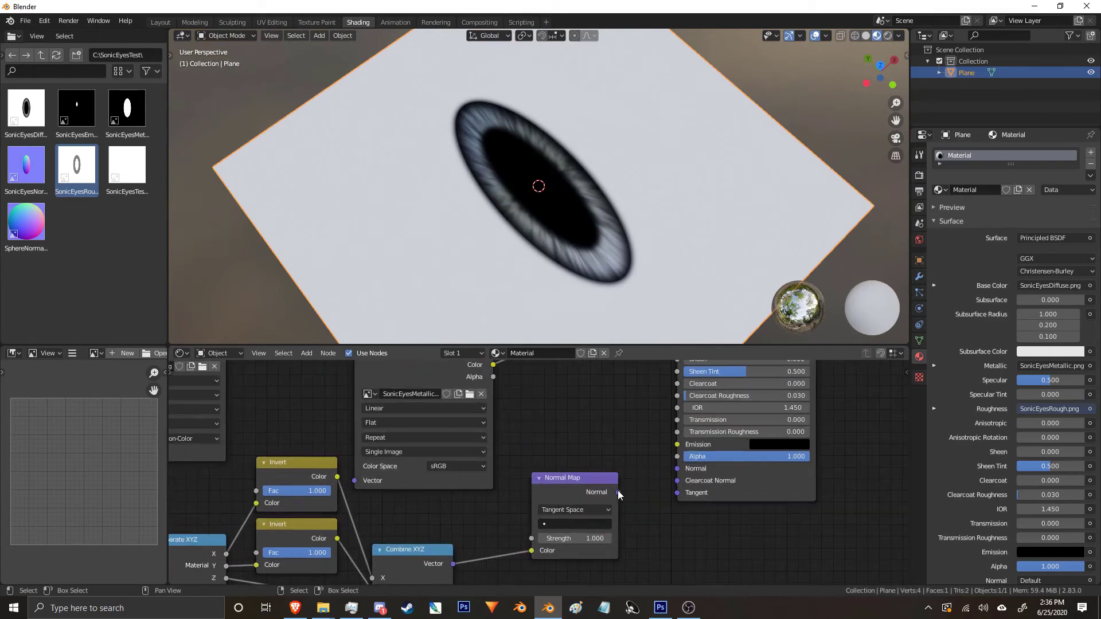
pyautogui.moveTo(618, 493); pyautogui.dragTo(682, 469)
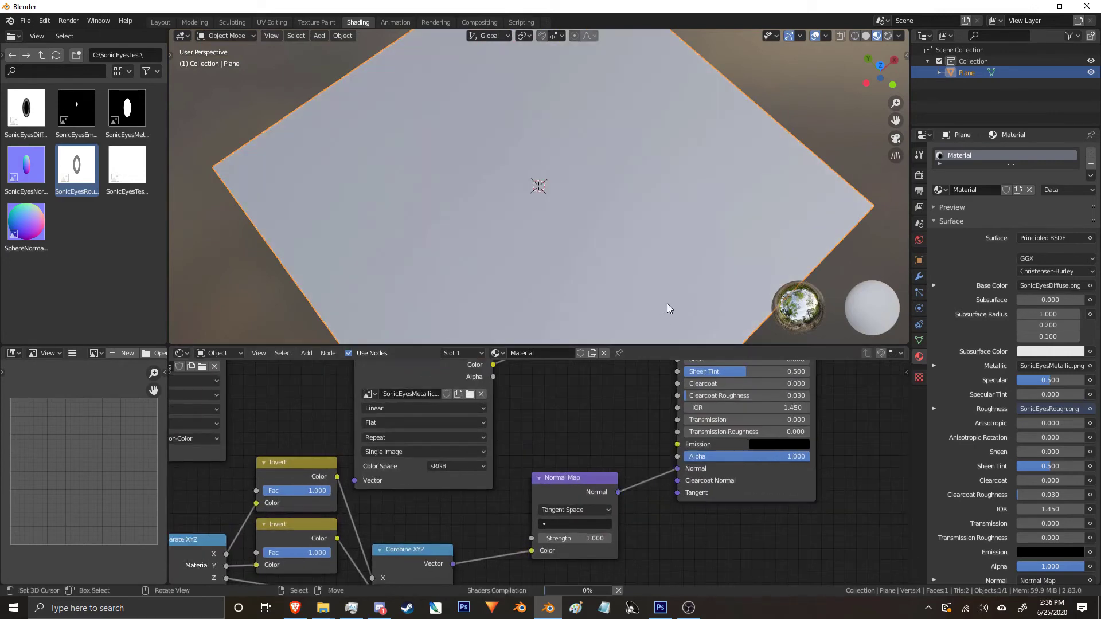
pyautogui.moveTo(589, 198); pyautogui.dragTo(571, 251, button='middle')
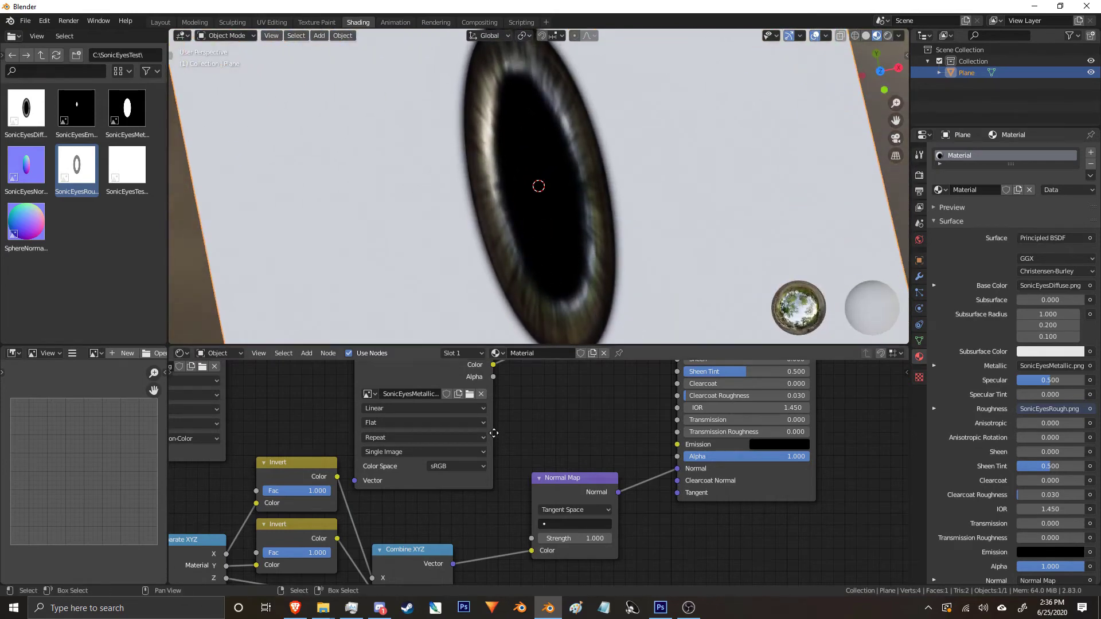
# Compare Non-Color and sRGB on the SonicEyesMetallic texture and leave its color space on Non-Color.
pyautogui.moveTo(494, 434); pyautogui.dragTo(624, 479, button='middle')
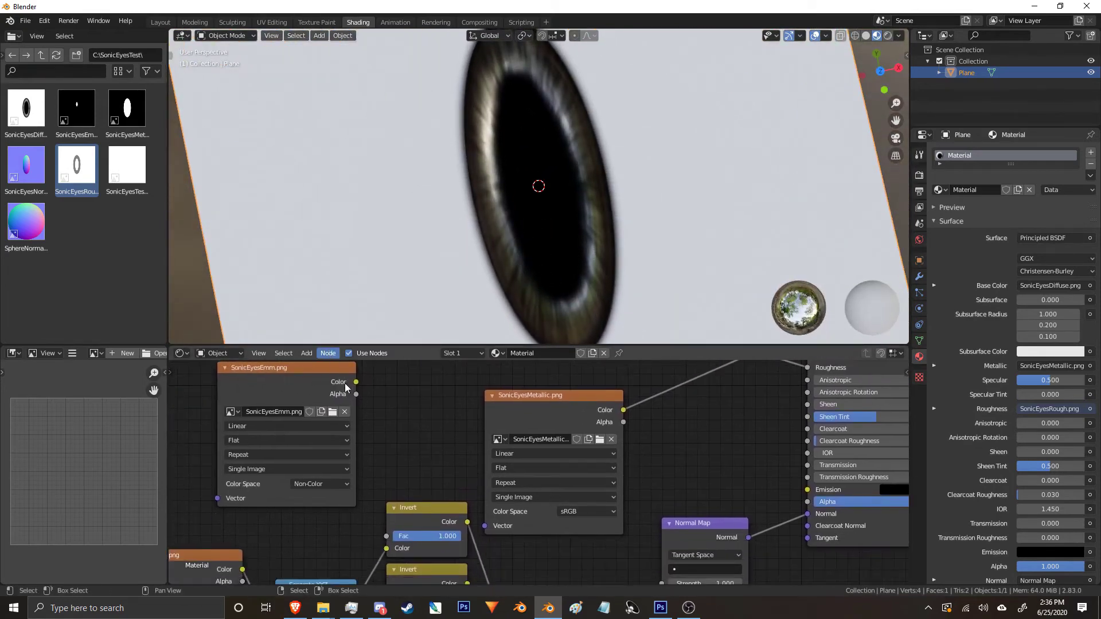
pyautogui.moveTo(430, 419); pyautogui.dragTo(480, 466, button='middle')
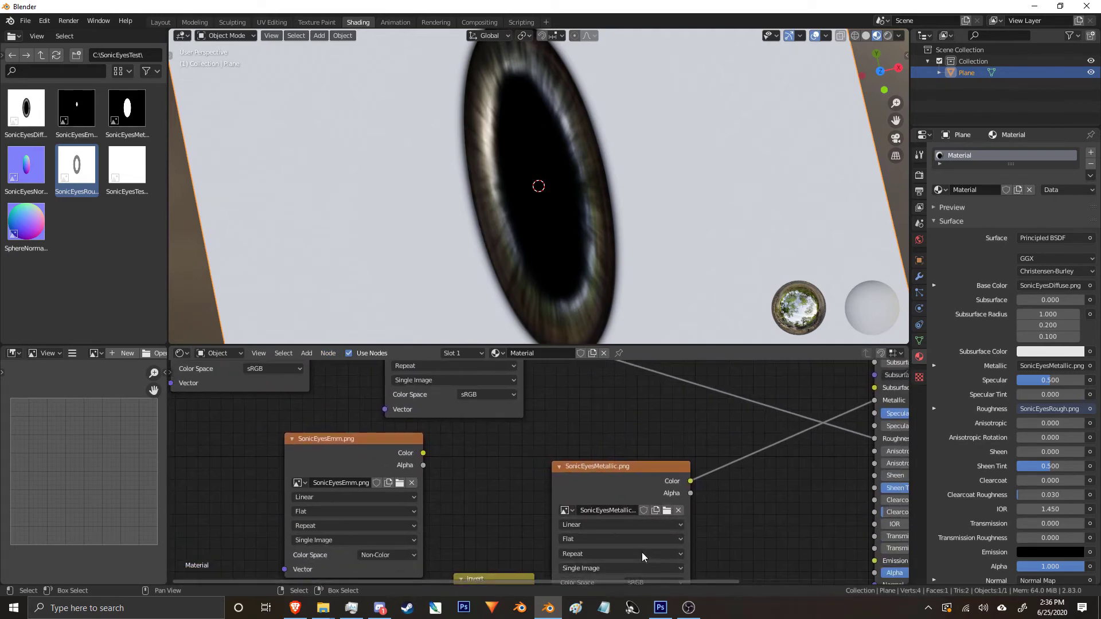
pyautogui.moveTo(641, 553); pyautogui.dragTo(608, 503, button='middle')
pyautogui.click(611, 528)
pyautogui.click(611, 479)
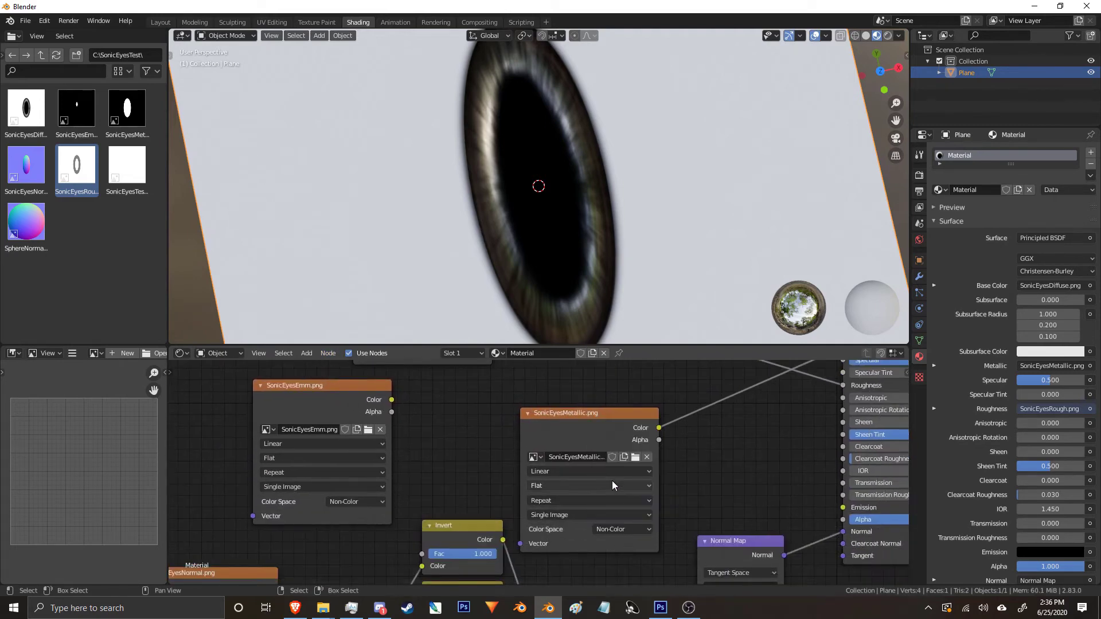
pyautogui.click(607, 530)
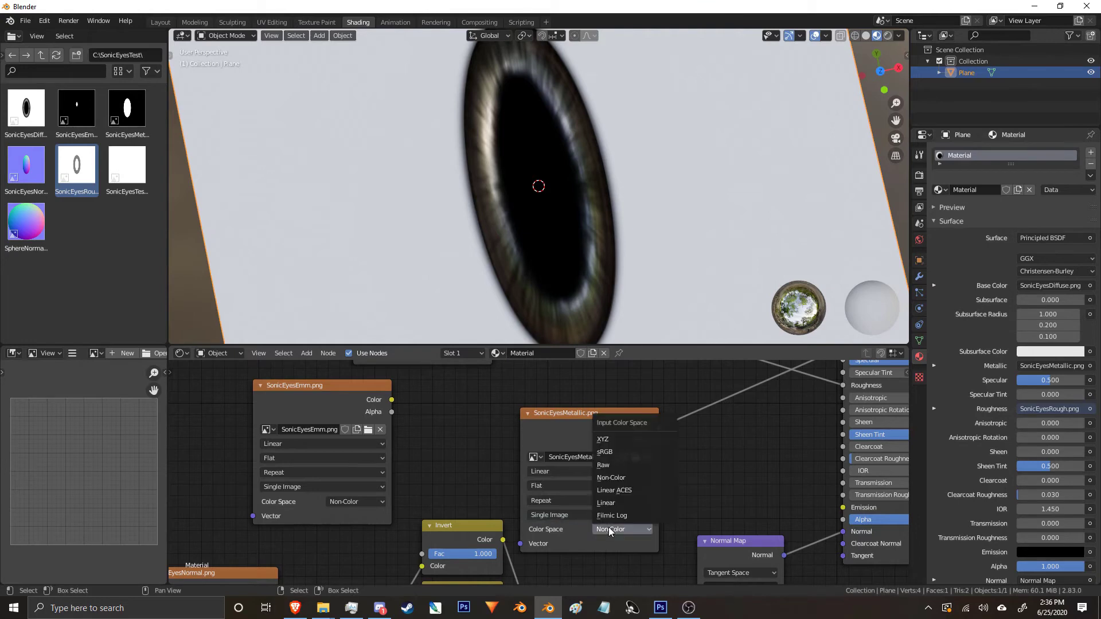
pyautogui.click(607, 451)
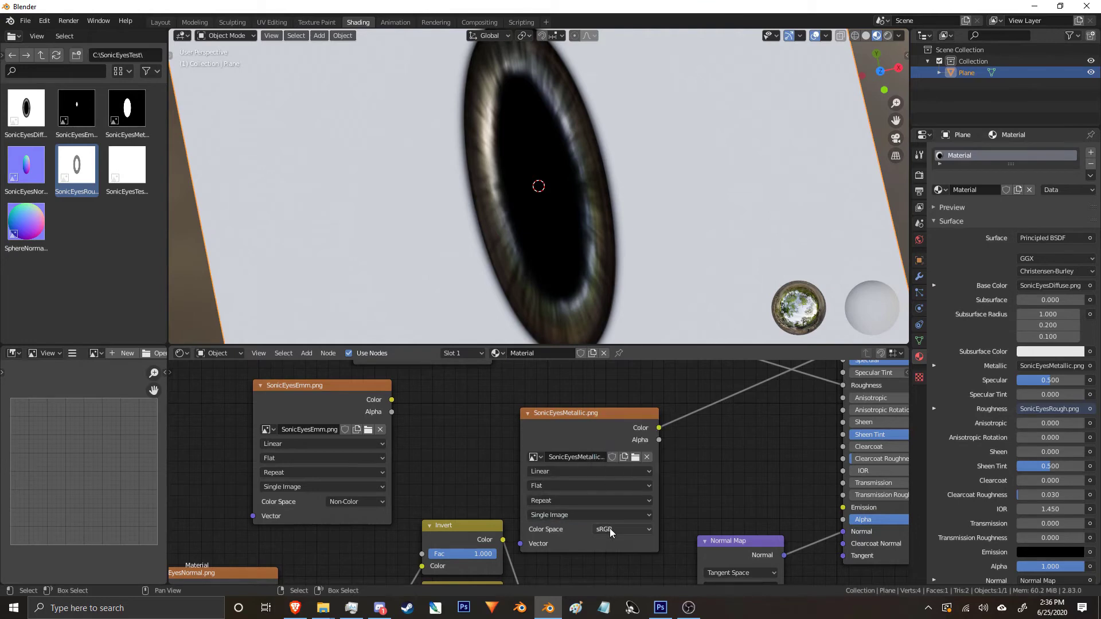
pyautogui.click(610, 528)
pyautogui.click(607, 476)
# Set the color space of the SonicEyesRough texture to Non-Color.
pyautogui.moveTo(417, 451); pyautogui.dragTo(599, 580, button='middle')
pyautogui.click(413, 446)
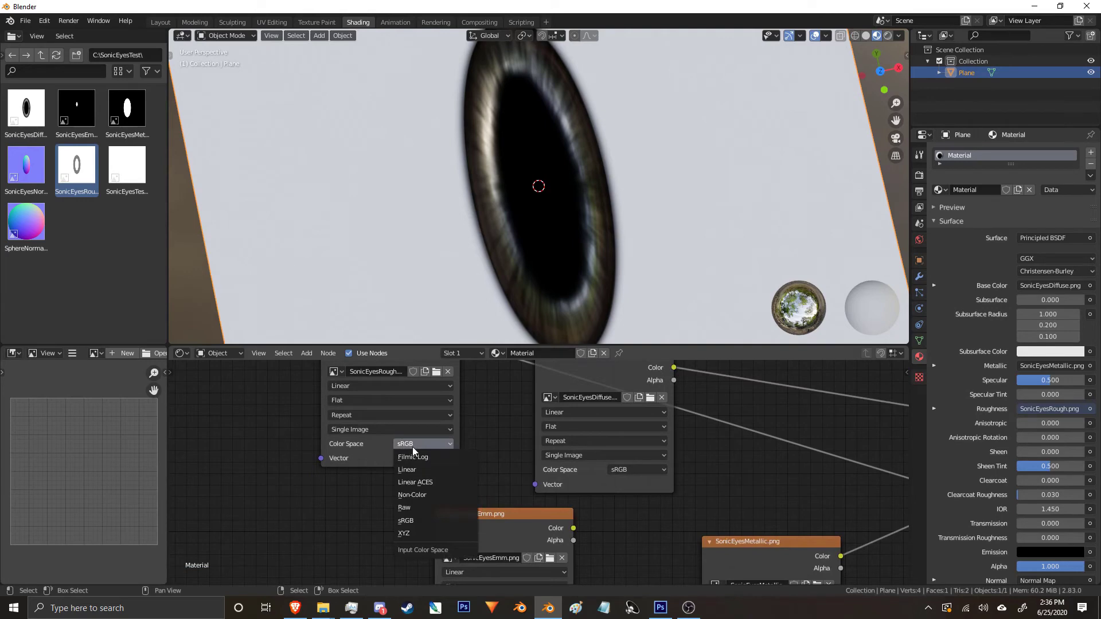
pyautogui.click(422, 493)
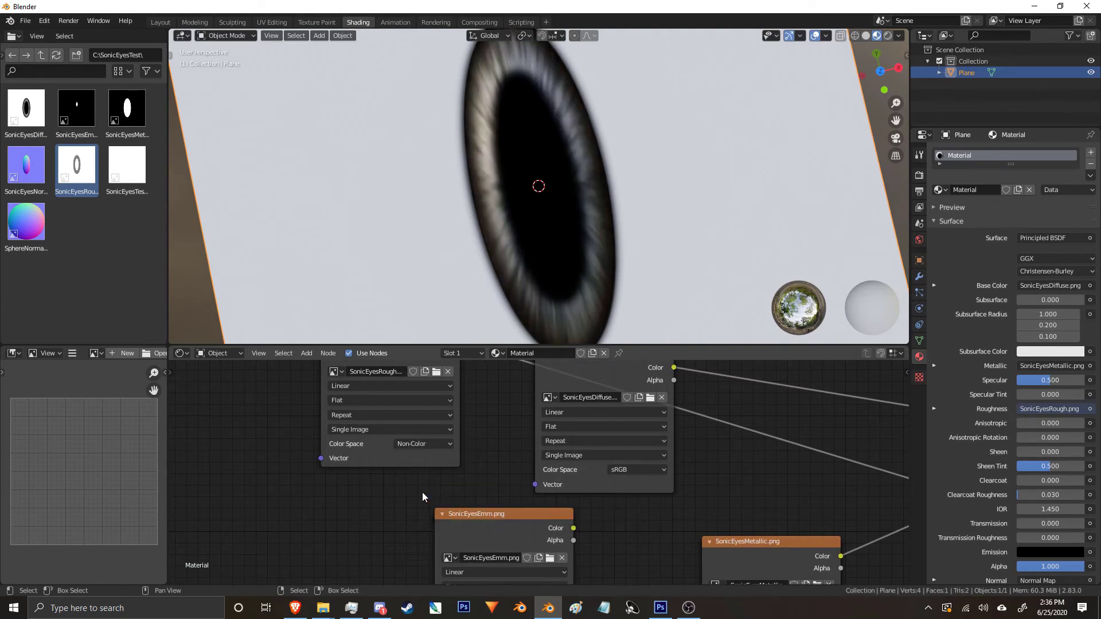
# Examine the normal-mapped eye on the plane from several angles and from above, and check the diffuse texture's color space.
pyautogui.moveTo(597, 259); pyautogui.dragTo(602, 217, button='middle')
pyautogui.scroll(-5, 600, 212)
pyautogui.moveTo(354, 485); pyautogui.dragTo(675, 513, button='middle')
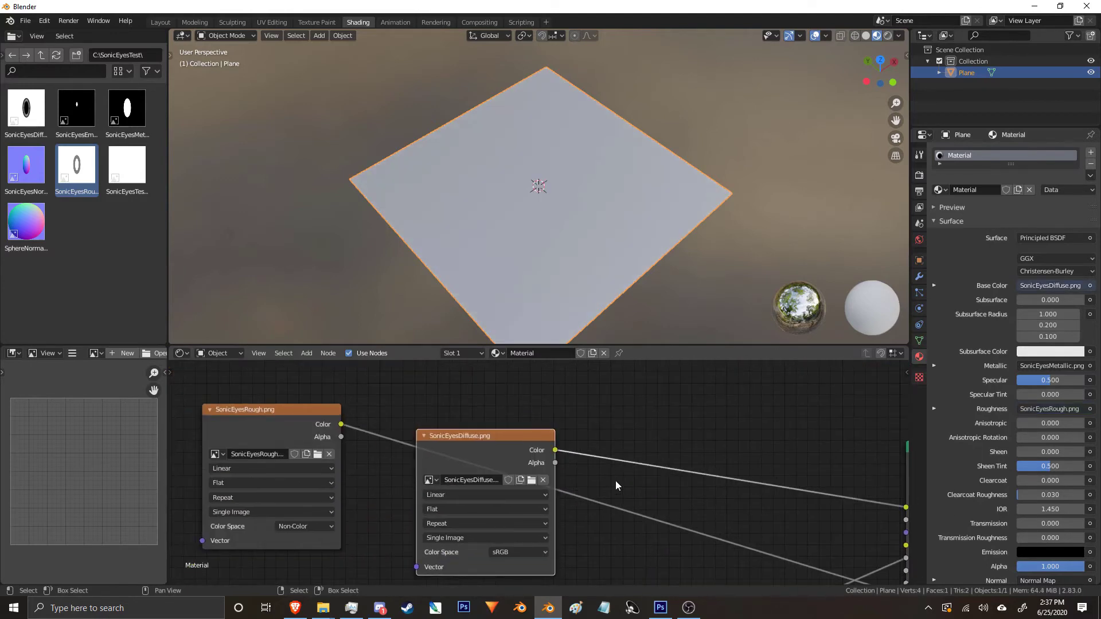
pyautogui.click(519, 552)
pyautogui.click(518, 552)
pyautogui.moveTo(519, 548); pyautogui.dragTo(396, 512, button='middle')
pyautogui.moveTo(552, 157)
pyautogui.mouseDown(button='middle')
pyautogui.moveTo(541, 249)
pyautogui.moveTo(538, 157)
pyautogui.mouseUp(button='middle')
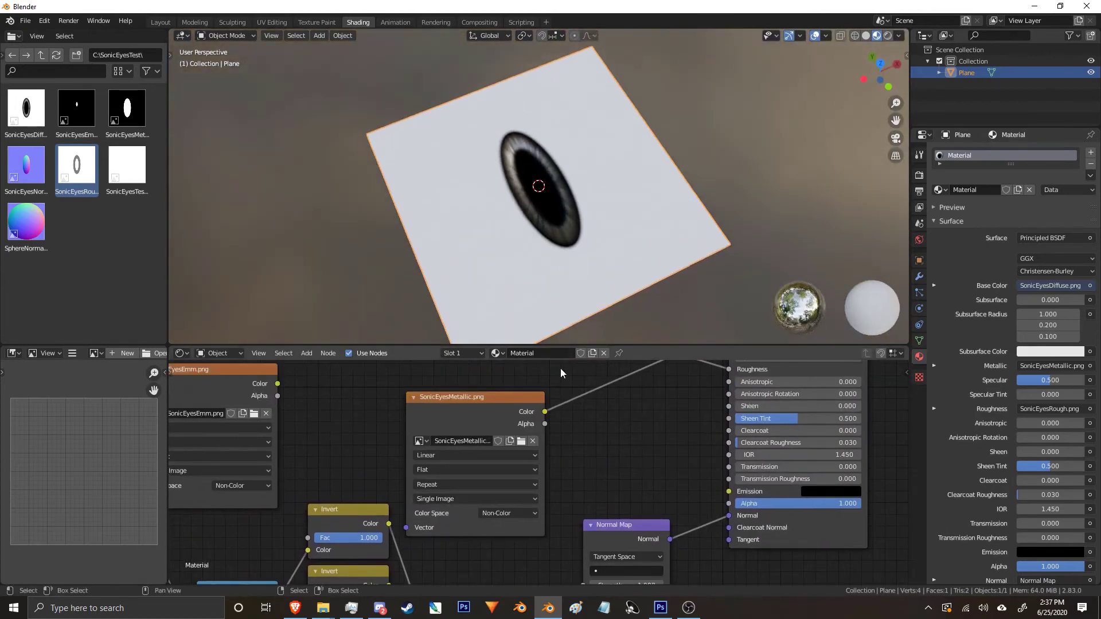
pyautogui.scroll(2, 547, 476)
pyautogui.moveTo(548, 476); pyautogui.dragTo(583, 582, button='middle')
pyautogui.moveTo(589, 387); pyautogui.dragTo(580, 464, button='middle')
pyautogui.moveTo(568, 308); pyautogui.dragTo(517, 215, button='middle')
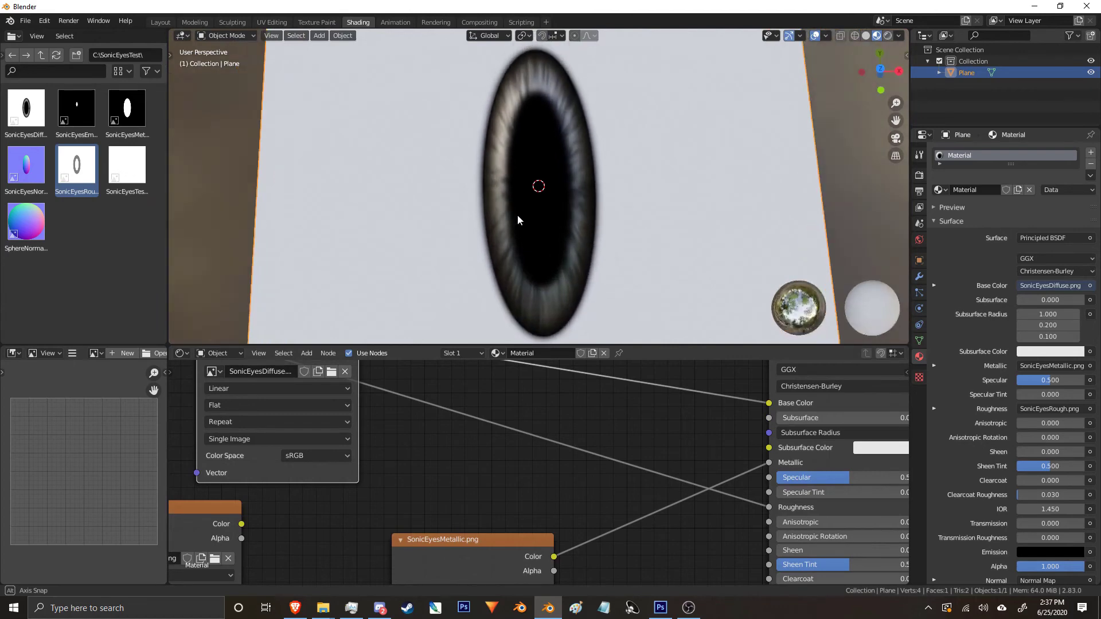
pyautogui.moveTo(514, 375); pyautogui.dragTo(507, 409, button='middle')
pyautogui.moveTo(518, 315); pyautogui.dragTo(665, 222, button='middle')
pyautogui.press('KP_7')
pyautogui.moveTo(502, 521); pyautogui.dragTo(514, 574, button='middle')
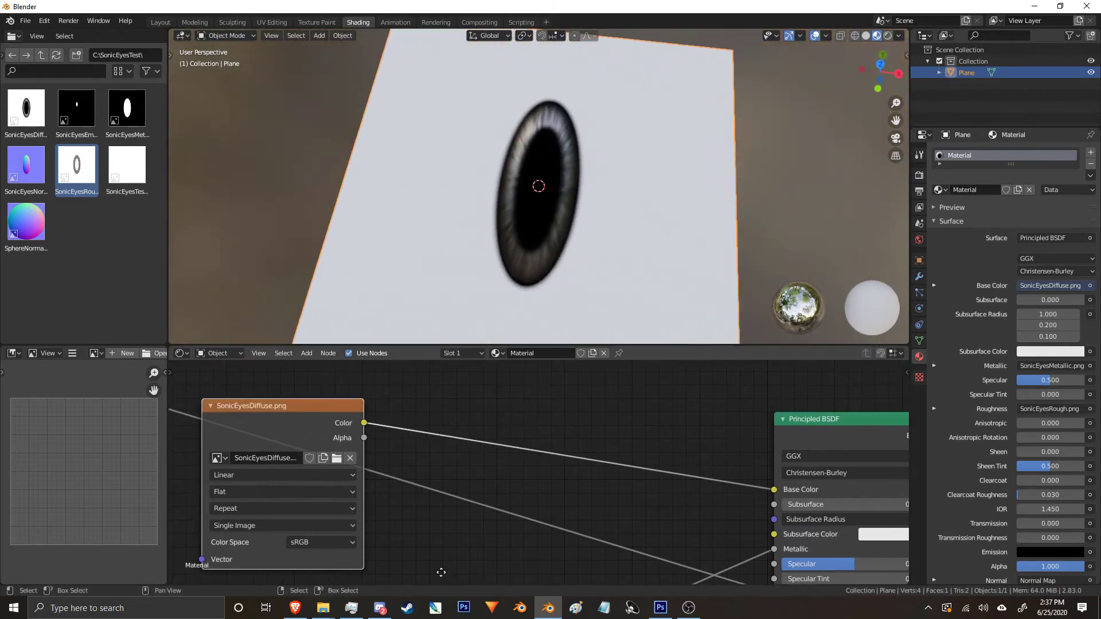
# Insert a MixRGB node into the link between the SonicEyesDiffuse color and the Principled BSDF Base Color.
pyautogui.hotkey('shift', 'a')
pyautogui.moveTo(459, 504)
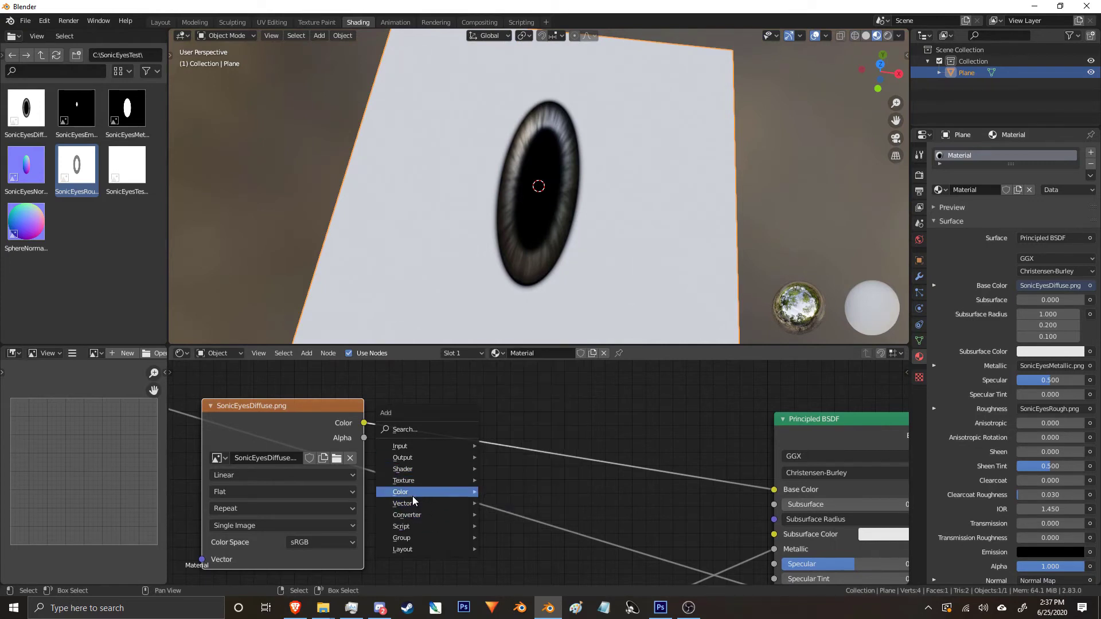
pyautogui.moveTo(408, 494)
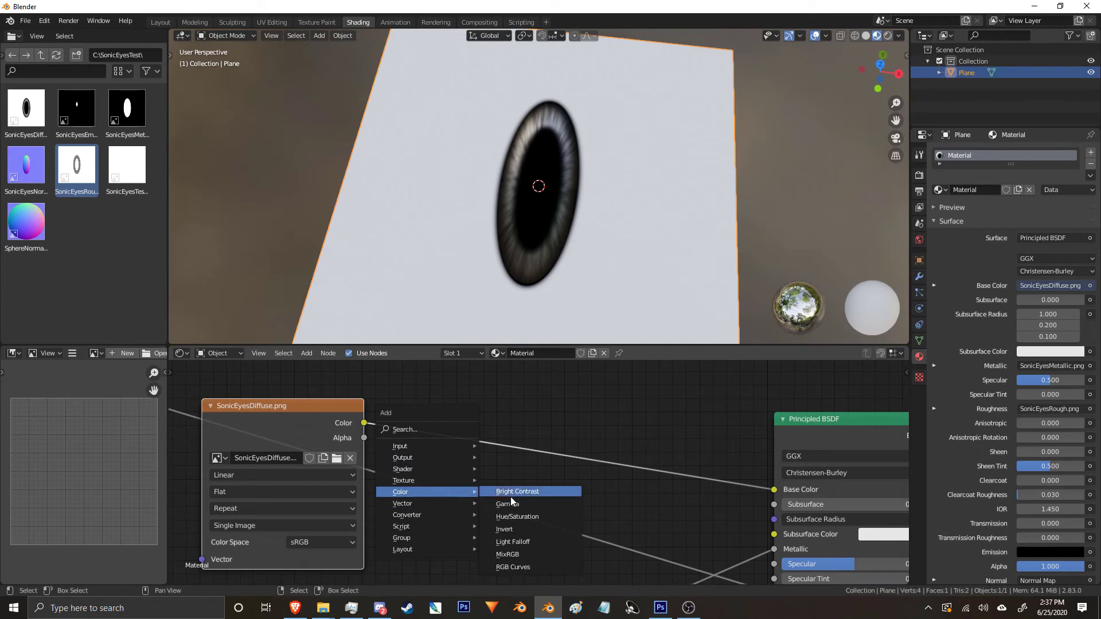
pyautogui.click(508, 554)
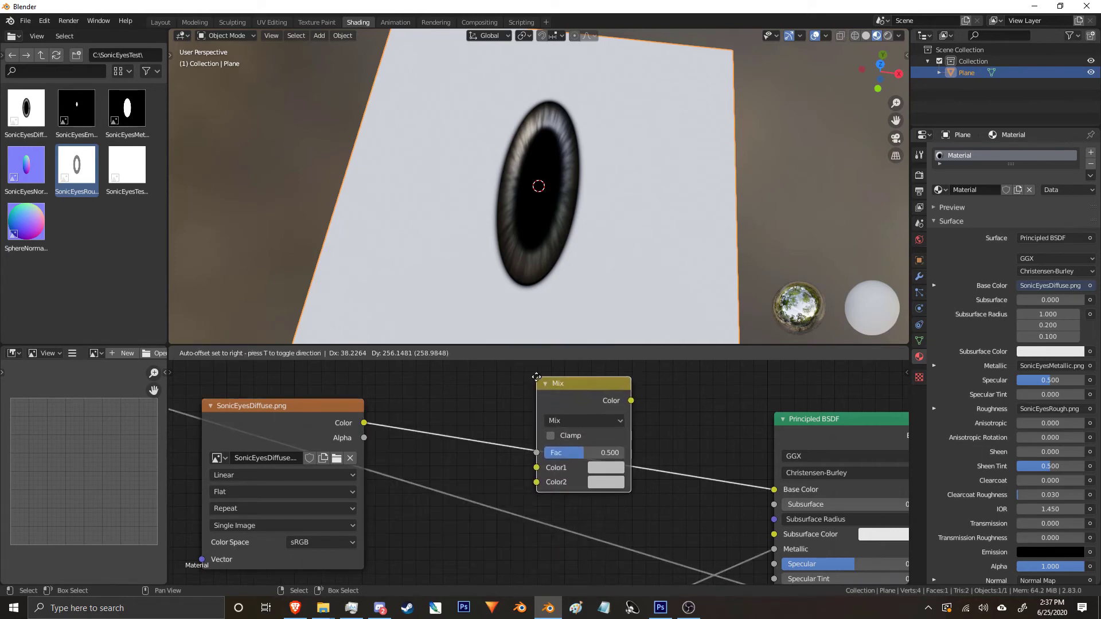
pyautogui.click(536, 377)
pyautogui.scroll(-1, 405, 530)
pyautogui.moveTo(405, 530); pyautogui.dragTo(487, 450, button='middle')
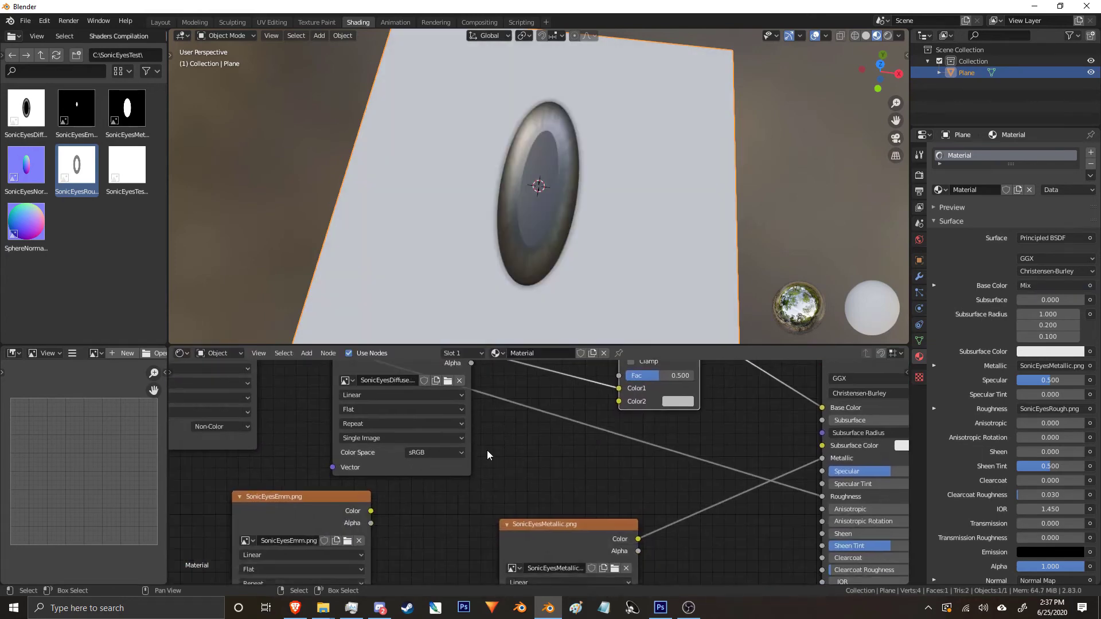
# Move the SonicEyesMetallic texture node directly beneath the SonicEyesDiffuse node, shifting the SonicEyesEmm node aside to make room.
pyautogui.scroll(-1, 549, 494)
pyautogui.moveTo(549, 497); pyautogui.dragTo(515, 527, button='middle')
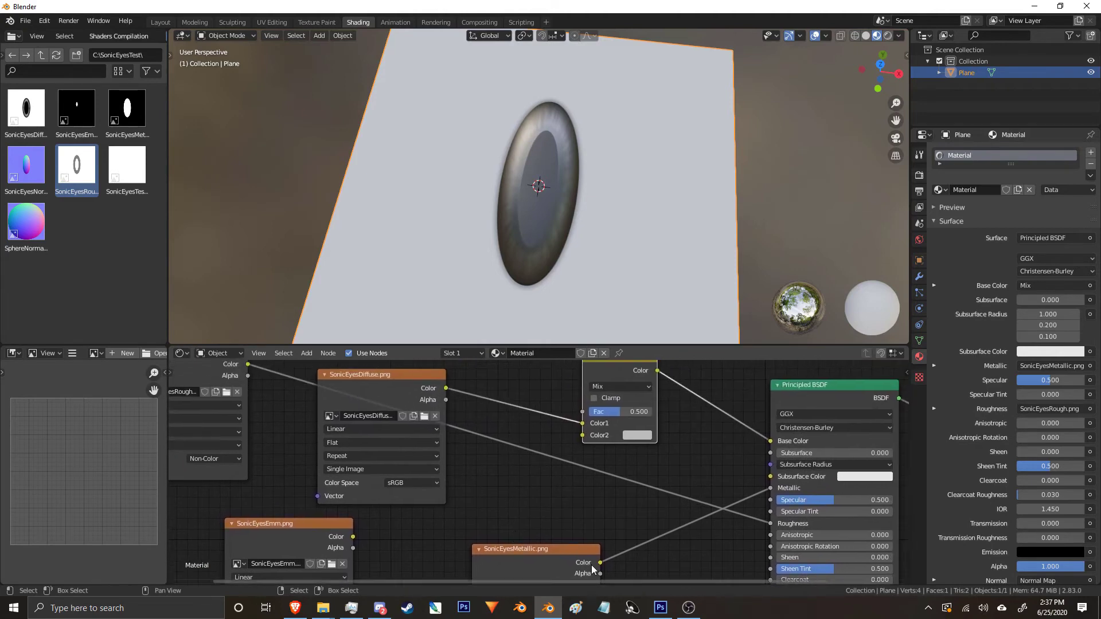
pyautogui.moveTo(593, 568); pyautogui.dragTo(437, 527)
pyautogui.moveTo(312, 532); pyautogui.dragTo(171, 503)
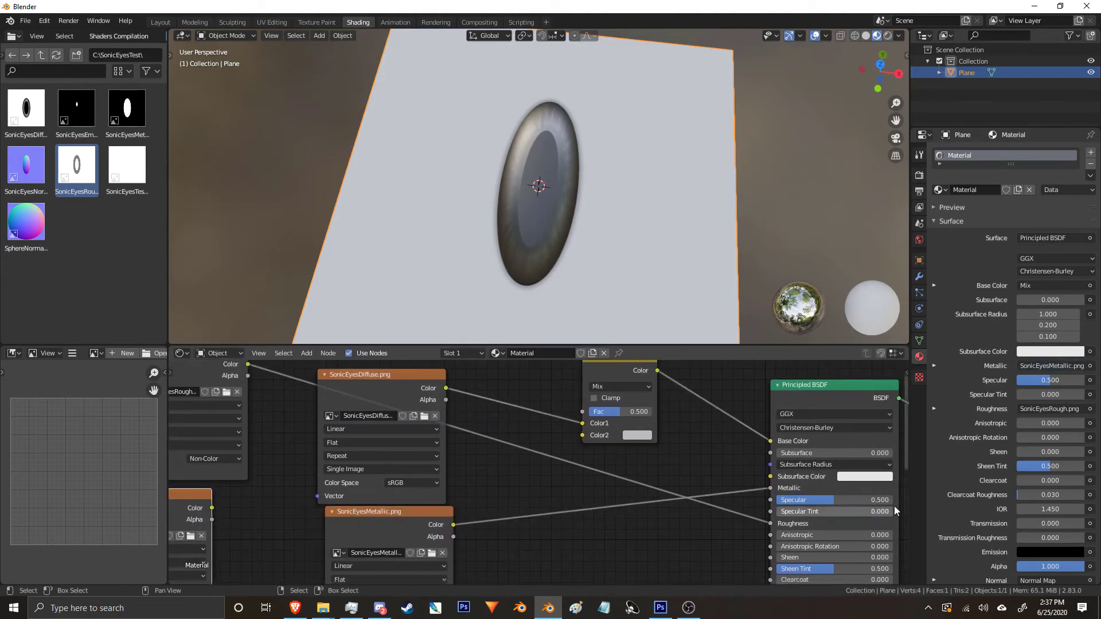
pyautogui.moveTo(437, 504); pyautogui.dragTo(489, 460, button='middle')
pyautogui.moveTo(487, 466); pyautogui.dragTo(473, 471)
# Link the SonicEyesMetallic Color output to the Fac input of the Mix node.
pyautogui.moveTo(492, 483); pyautogui.dragTo(437, 508, button='middle')
pyautogui.moveTo(436, 510); pyautogui.dragTo(580, 392)
pyautogui.scroll(1, 620, 432)
pyautogui.moveTo(620, 432); pyautogui.dragTo(571, 486, button='middle')
pyautogui.scroll(2, 615, 471)
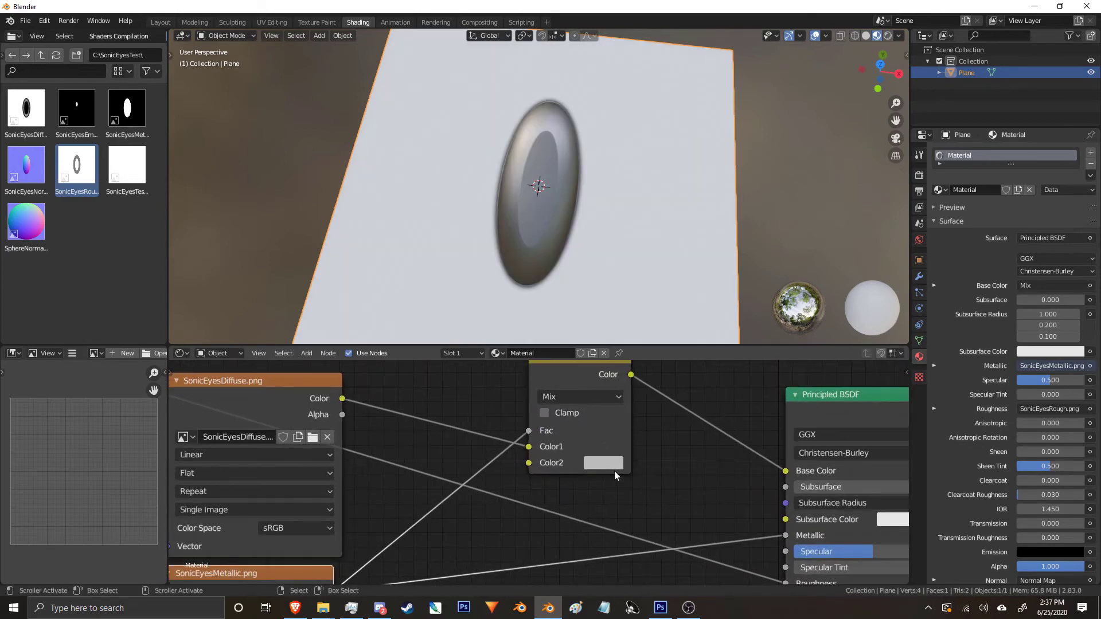
# Set the Mix node's blend mode to Overlay and look at the eye on the plane.
pyautogui.moveTo(596, 207); pyautogui.dragTo(566, 240, button='middle')
pyautogui.click(541, 453)
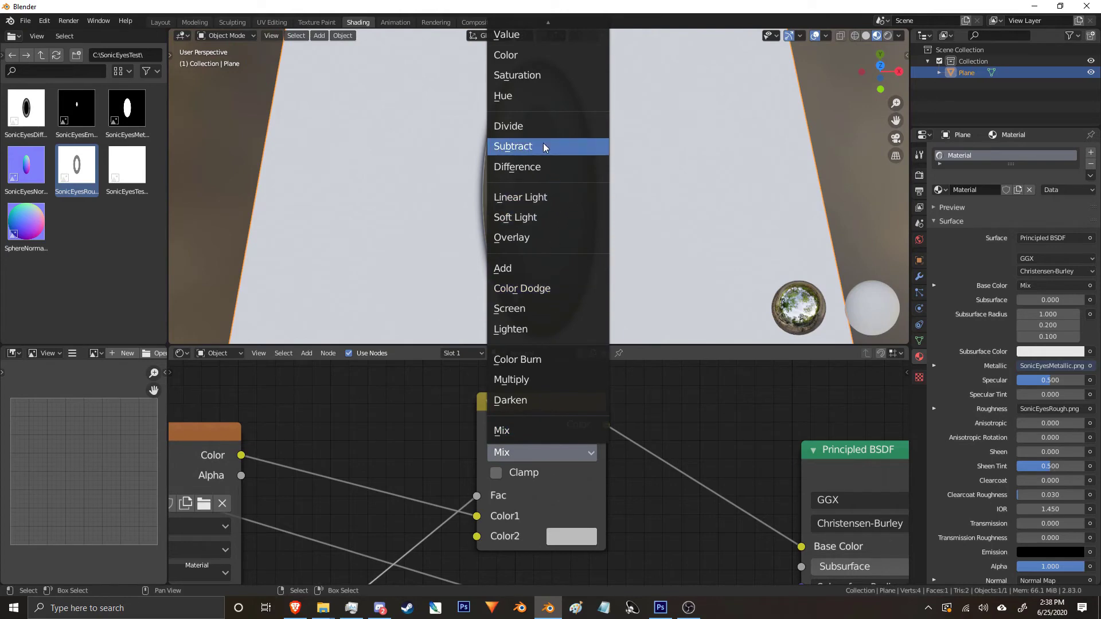
pyautogui.click(539, 237)
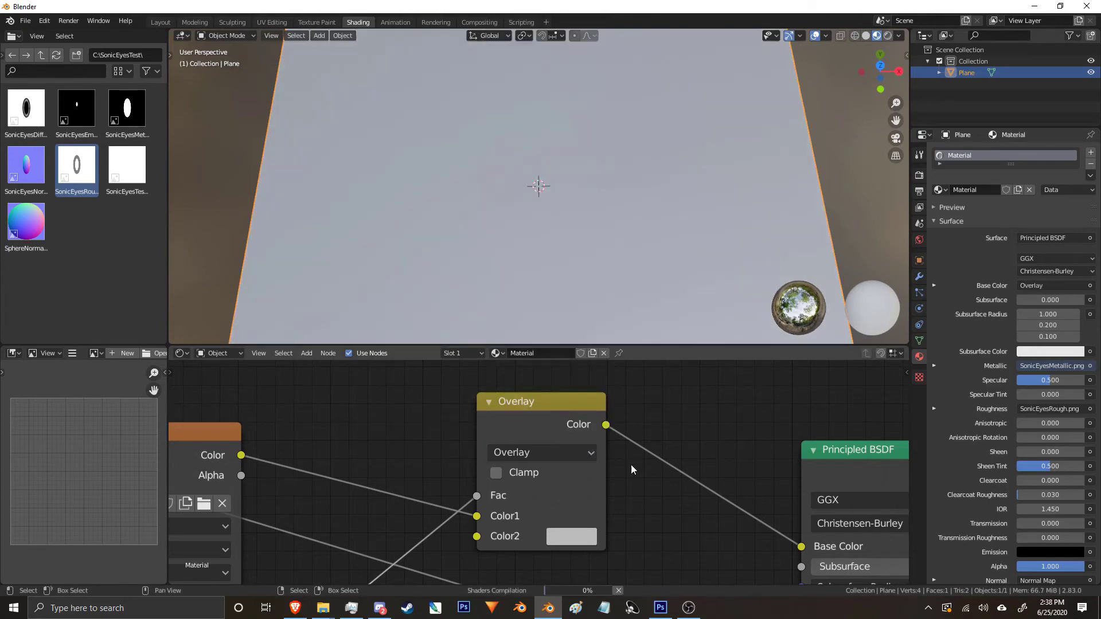
pyautogui.moveTo(598, 270); pyautogui.dragTo(570, 177, button='middle')
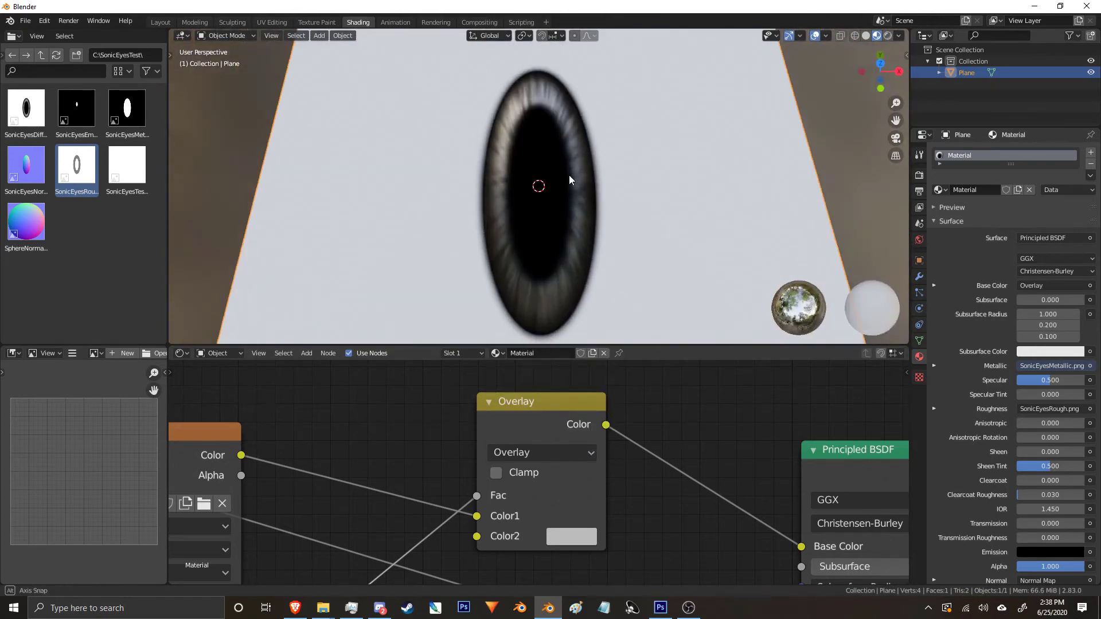
# Set the Overlay node's Color2 to a full-brightness orange after trying pure white and pure blue, and inspect the iris.
pyautogui.click(574, 536)
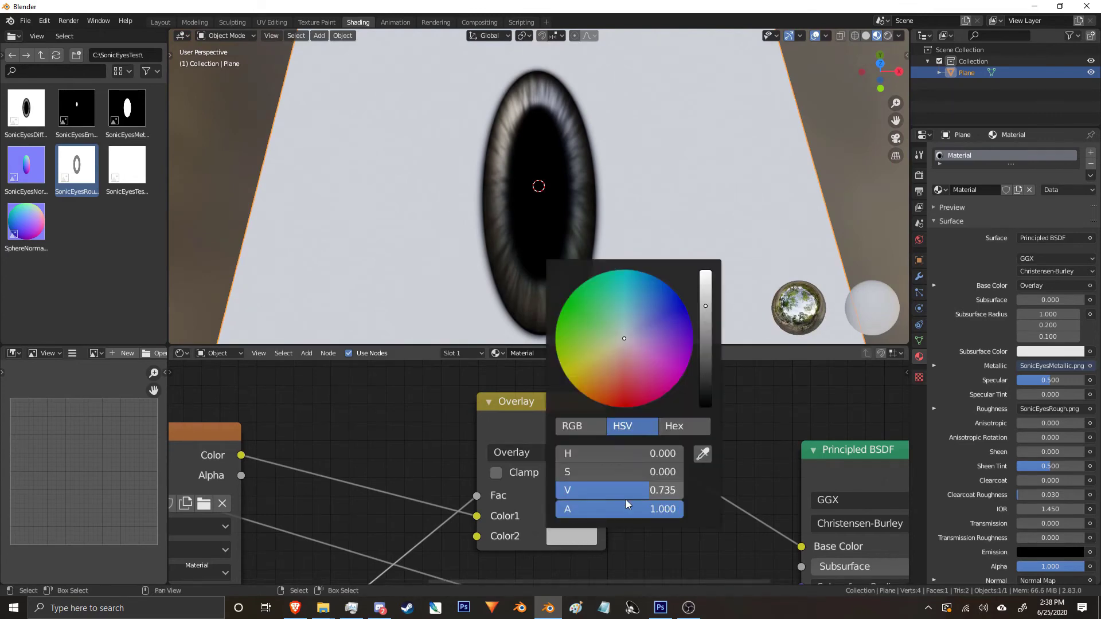
pyautogui.moveTo(627, 496); pyautogui.dragTo(681, 495)
pyautogui.click(563, 426)
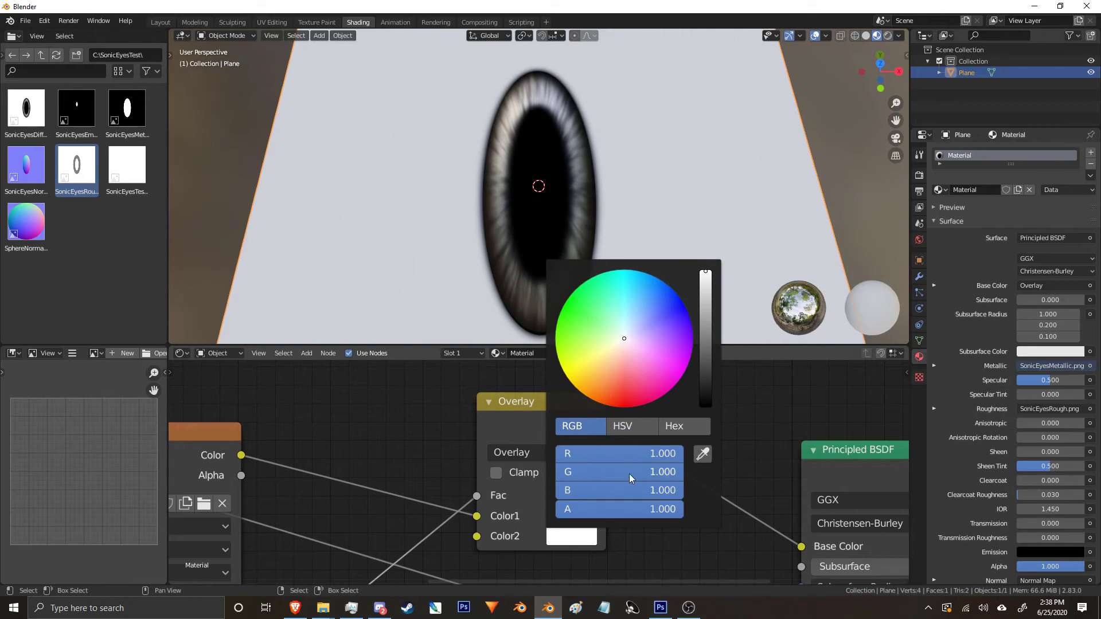
pyautogui.moveTo(667, 455); pyautogui.dragTo(556, 472)
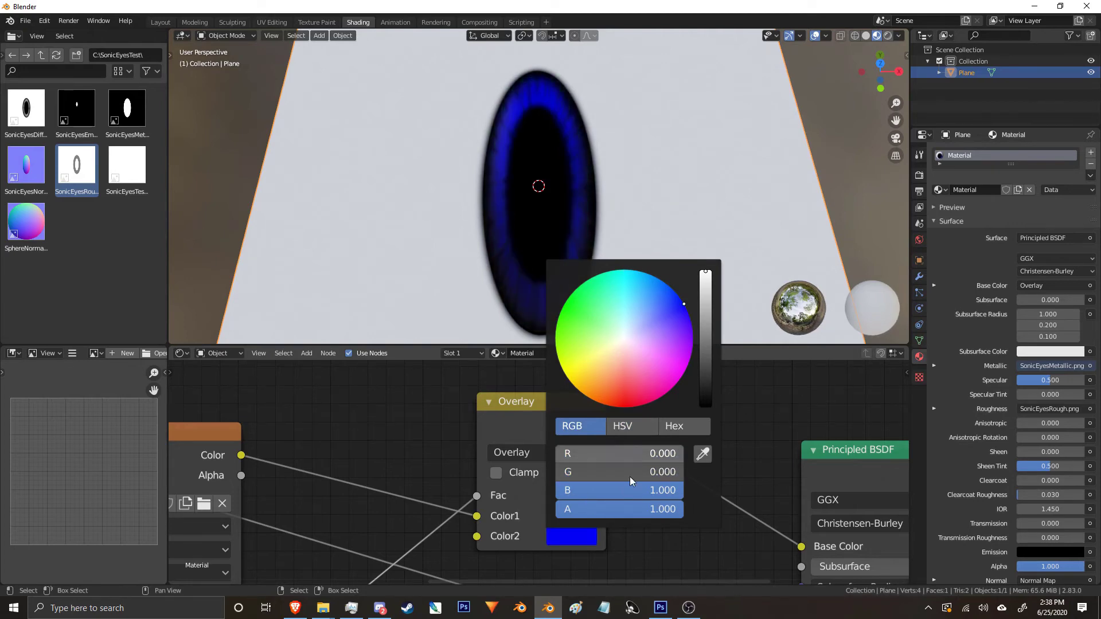
pyautogui.moveTo(682, 305)
pyautogui.mouseDown()
pyautogui.moveTo(627, 270)
pyautogui.moveTo(668, 285)
pyautogui.moveTo(618, 270)
pyautogui.moveTo(570, 296)
pyautogui.moveTo(556, 348)
pyautogui.moveTo(587, 396)
pyautogui.mouseUp()
pyautogui.moveTo(520, 137); pyautogui.dragTo(608, 225, button='middle')
# Compare sRGB with Non-Color on the SonicEyesRough texture and leave its color space on Non-Color.
pyautogui.moveTo(313, 505); pyautogui.dragTo(788, 397, button='middle')
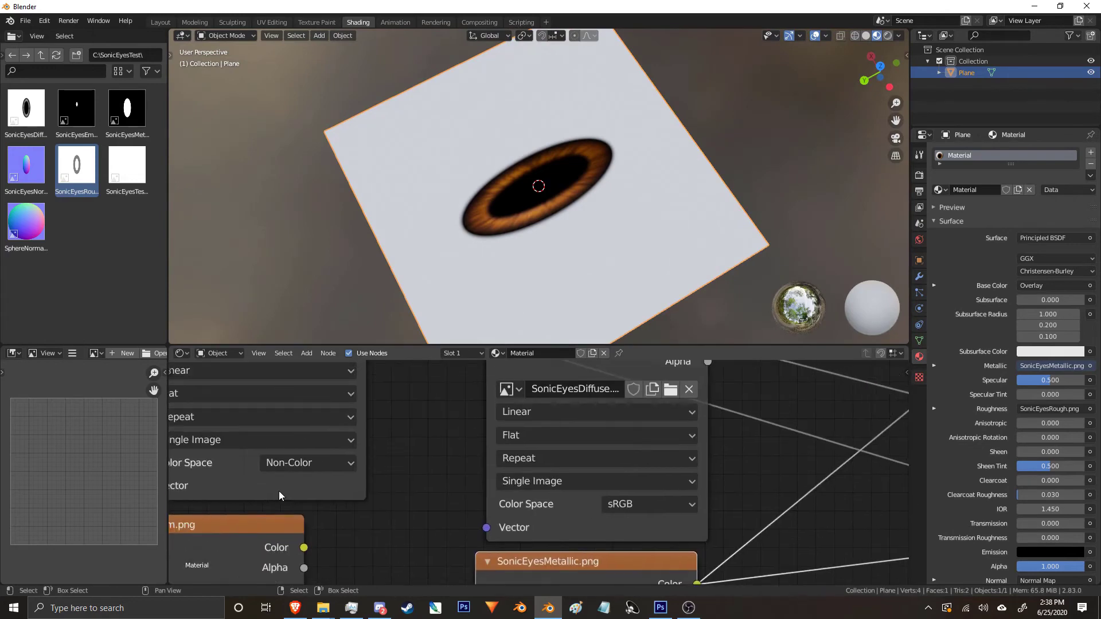
pyautogui.scroll(-3, 426, 475)
pyautogui.moveTo(429, 450); pyautogui.dragTo(430, 504, button='middle')
pyautogui.click(373, 518)
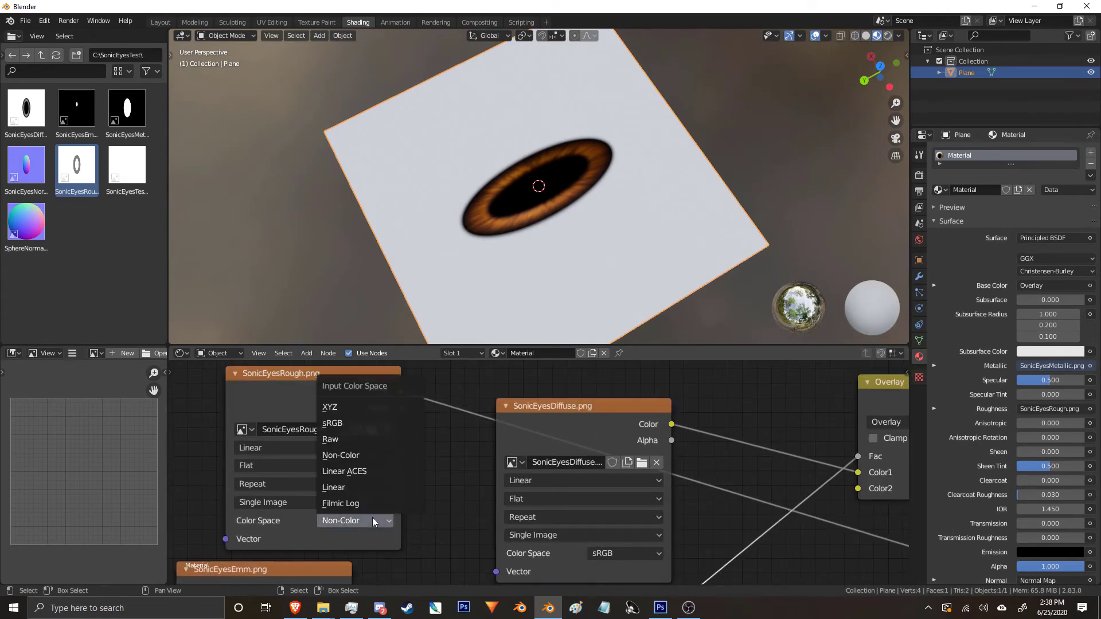
pyautogui.click(344, 426)
pyautogui.moveTo(655, 226); pyautogui.dragTo(694, 247, button='middle')
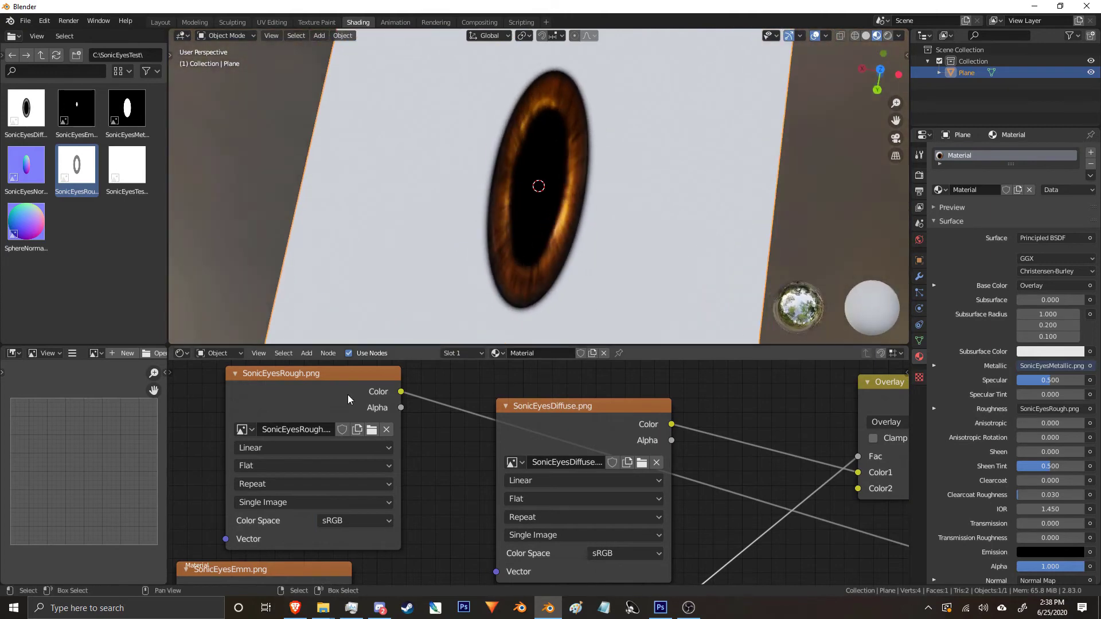
pyautogui.click(369, 519)
pyautogui.click(355, 456)
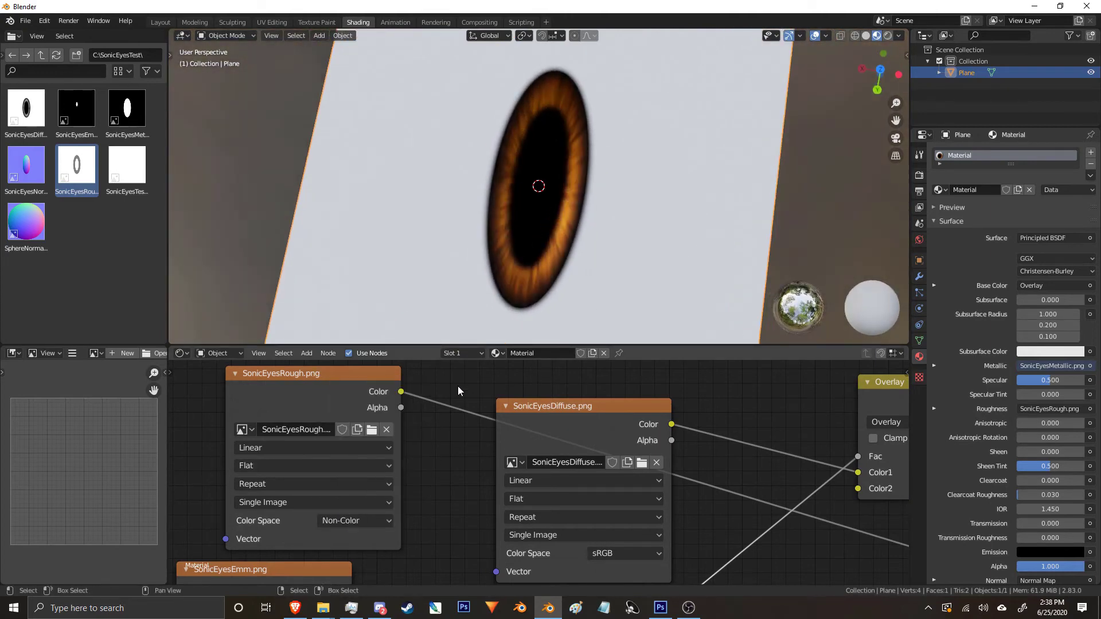
pyautogui.moveTo(485, 444); pyautogui.dragTo(455, 395, button='middle')
pyautogui.moveTo(610, 108); pyautogui.dragTo(618, 84, button='middle')
# Move the SonicEyesEmm texture node between the SonicEyesMetallic node and the Principled BSDF.
pyautogui.scroll(-6, 577, 247)
pyautogui.moveTo(369, 479); pyautogui.dragTo(419, 534, button='middle')
pyautogui.scroll(-2, 445, 500)
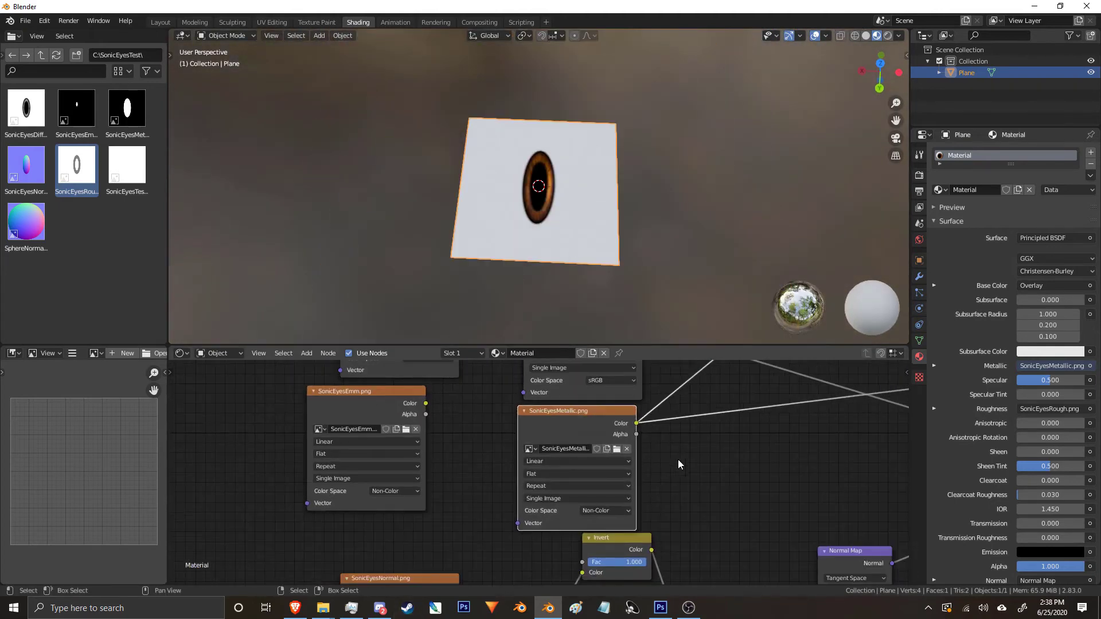
pyautogui.moveTo(678, 459); pyautogui.dragTo(469, 486, button='middle')
pyautogui.moveTo(238, 425); pyautogui.dragTo(644, 469)
pyautogui.scroll(1, 662, 481)
pyautogui.moveTo(662, 486); pyautogui.dragTo(490, 436, button='middle')
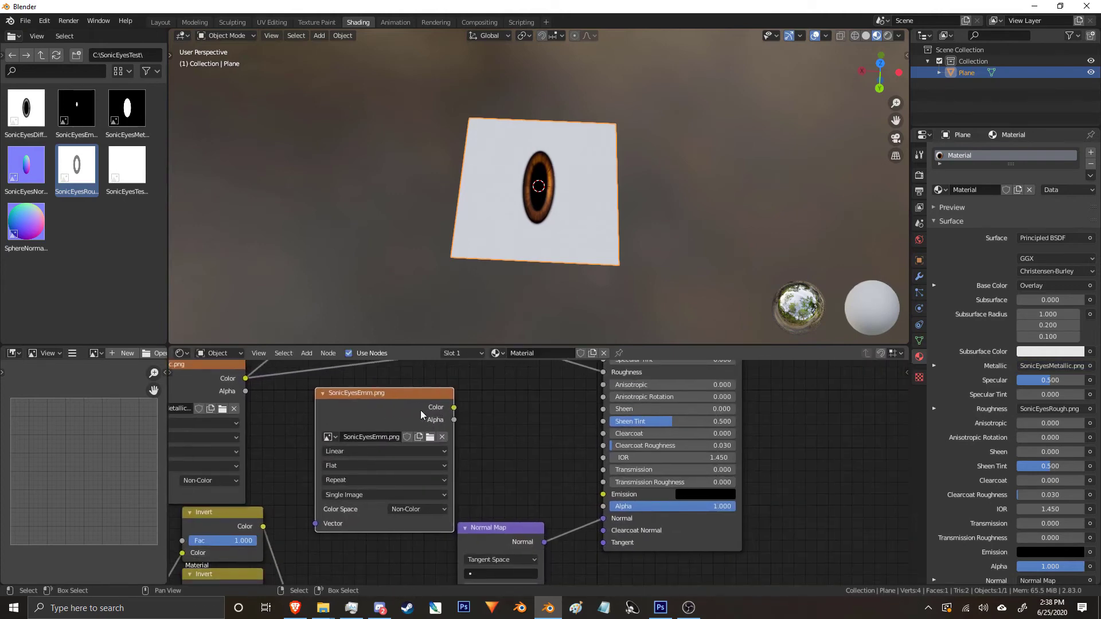
pyautogui.moveTo(421, 411)
pyautogui.mouseDown()
pyautogui.moveTo(372, 409)
pyautogui.moveTo(415, 410)
pyautogui.mouseUp()
pyautogui.hotkey('ctrl', 'z')
pyautogui.scroll(-2, 459, 463)
pyautogui.moveTo(443, 467); pyautogui.dragTo(614, 473, button='middle')
pyautogui.scroll(-4, 552, 468)
pyautogui.scroll(-3, 495, 440)
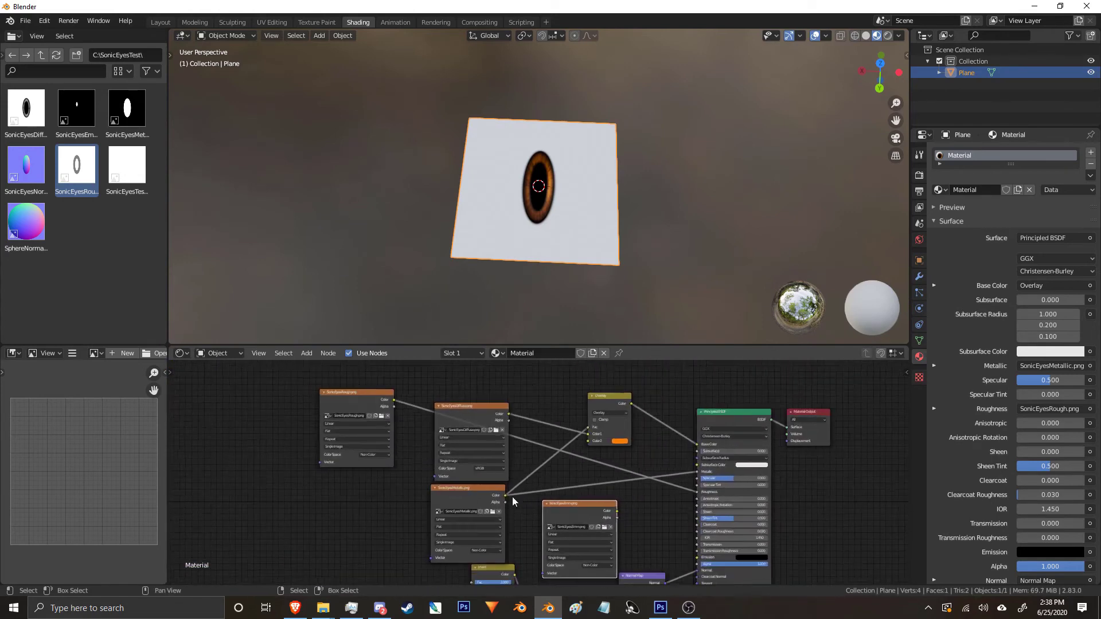
# Move the diffuse and metallic texture nodes up together and place the SonicEyesRough node beneath SonicEyesMetallic.
pyautogui.press('c')
pyautogui.press('Escape')
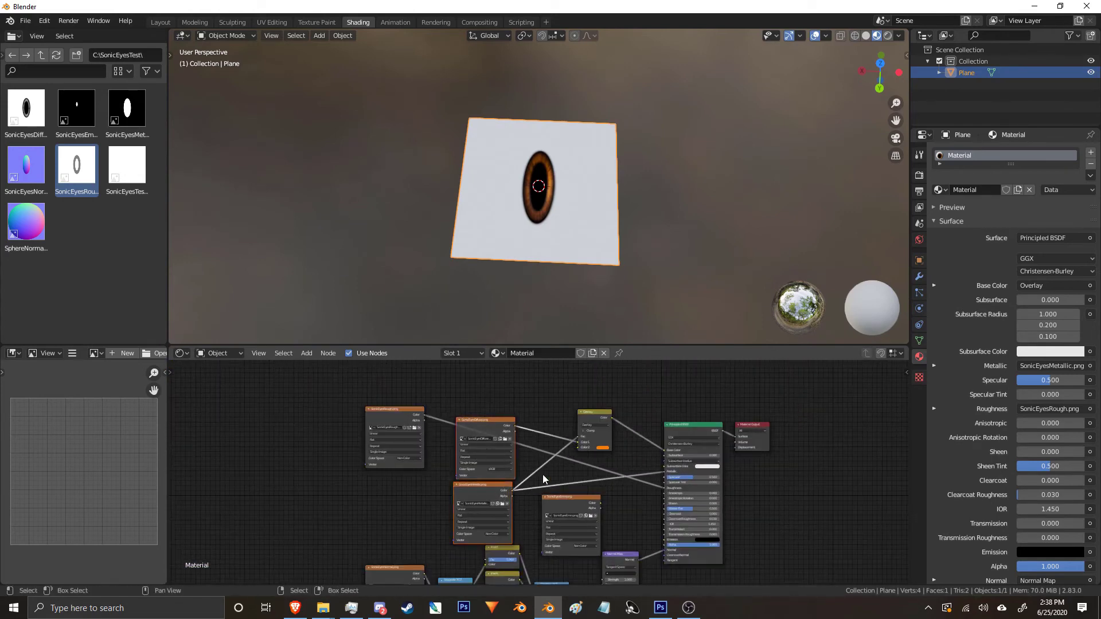
pyautogui.press('g')
pyautogui.press('y')
pyautogui.click(549, 359)
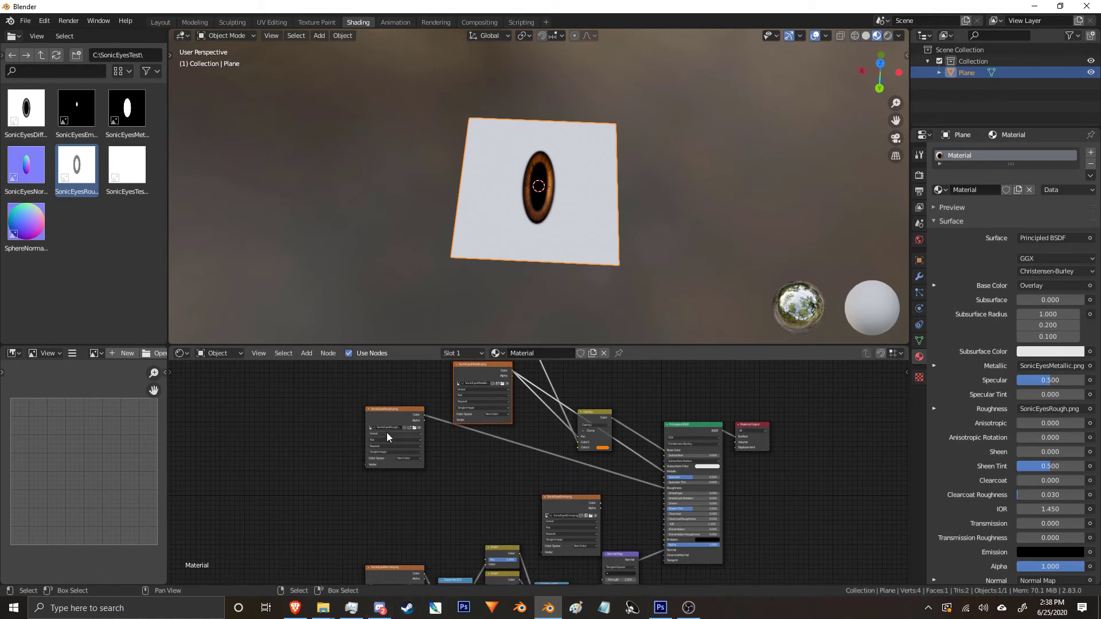
pyautogui.moveTo(413, 416); pyautogui.dragTo(500, 437)
# Raise the Overlay node vertically and shift the SonicEyesEmm node horizontally into the texture node column.
pyautogui.rightClick(572, 515)
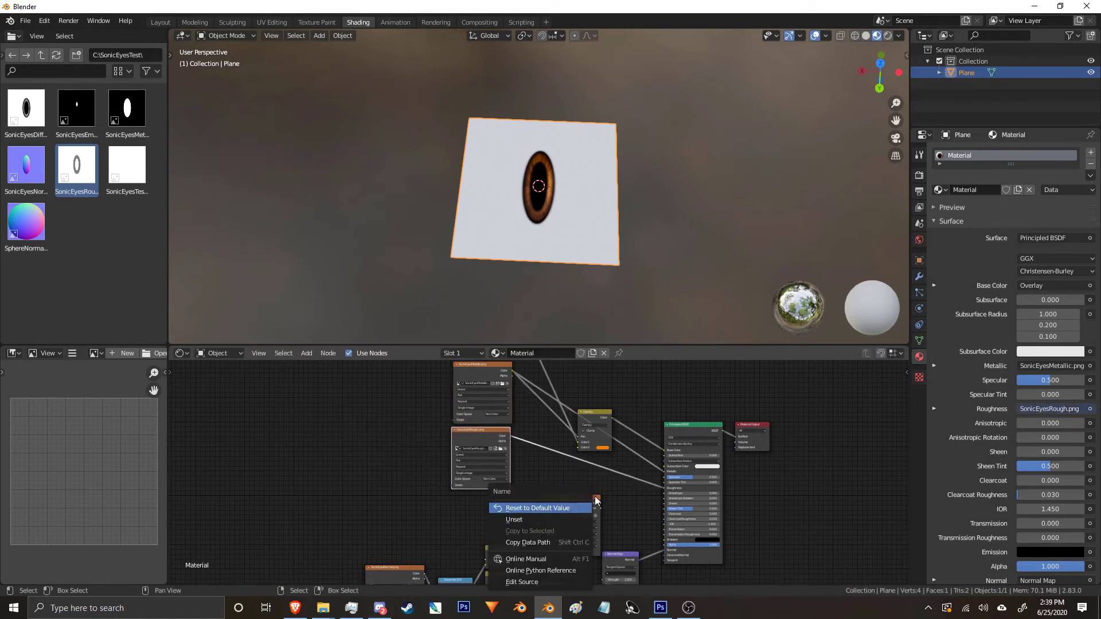
pyautogui.rightClick(586, 411)
pyautogui.press('g')
pyautogui.press('y')
pyautogui.click(634, 415)
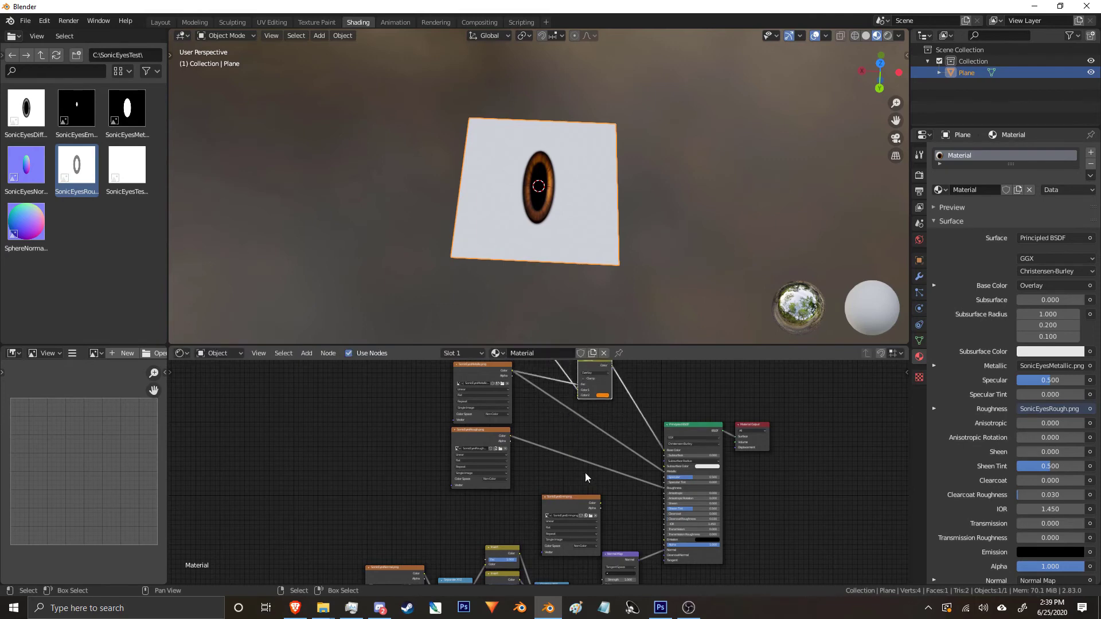
pyautogui.click(570, 499)
pyautogui.press('g')
pyautogui.press('x')
pyautogui.click(465, 501)
# Select the normal texture, separate, invert and combine nodes together and move them down, clear of the SonicEyesEmm node.
pyautogui.moveTo(488, 580); pyautogui.dragTo(499, 501, button='middle')
pyautogui.hotkey('alt', 'a')
pyautogui.press('c')
pyautogui.moveTo(421, 525); pyautogui.dragTo(629, 504)
pyautogui.press('Escape')
pyautogui.press('g')
pyautogui.press('y')
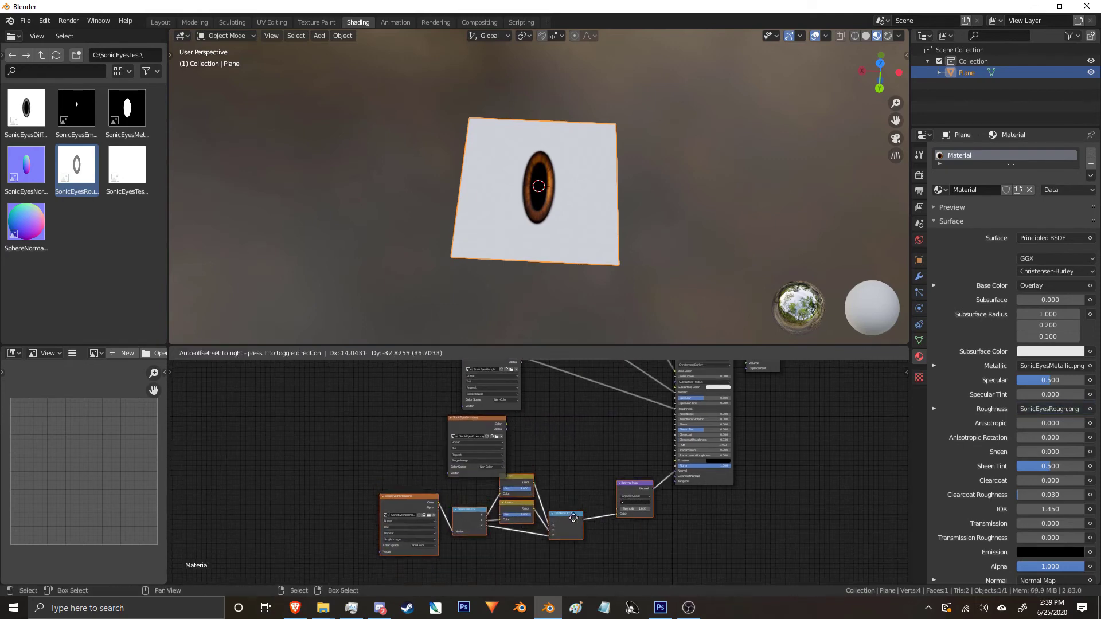
pyautogui.click(619, 531)
pyautogui.hotkey('alt', 'a')
# Align the SonicEyesEmm texture node horizontally beneath the SonicEyesRough node.
pyautogui.scroll(3, 510, 456)
pyautogui.moveTo(508, 455); pyautogui.dragTo(492, 499, button='middle')
pyautogui.click(452, 453)
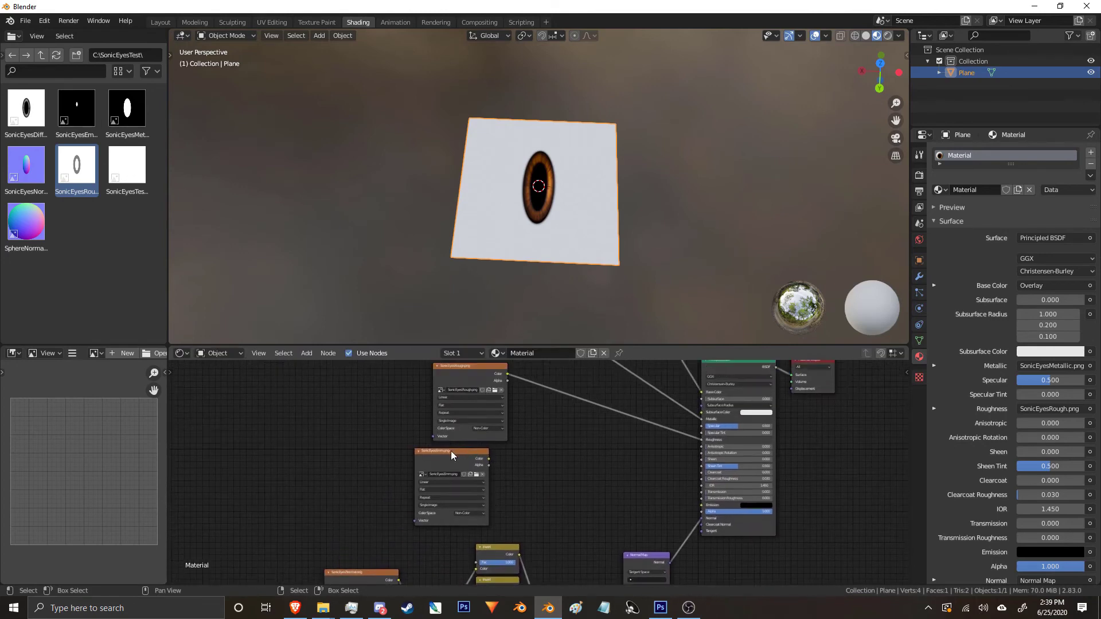
pyautogui.press('g')
pyautogui.press('x')
pyautogui.click(491, 455)
# Add a Math node between SonicEyesEmm and the Principled BSDF and set its operation to Multiply.
pyautogui.scroll(3, 539, 472)
pyautogui.hotkey('shift', 'a')
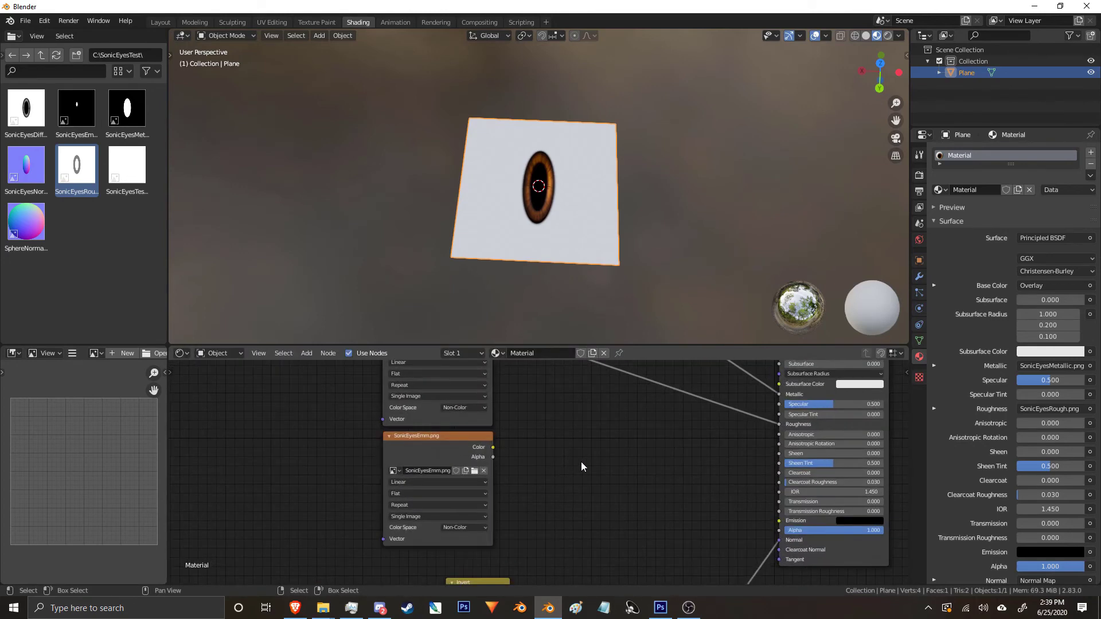
pyautogui.moveTo(582, 464)
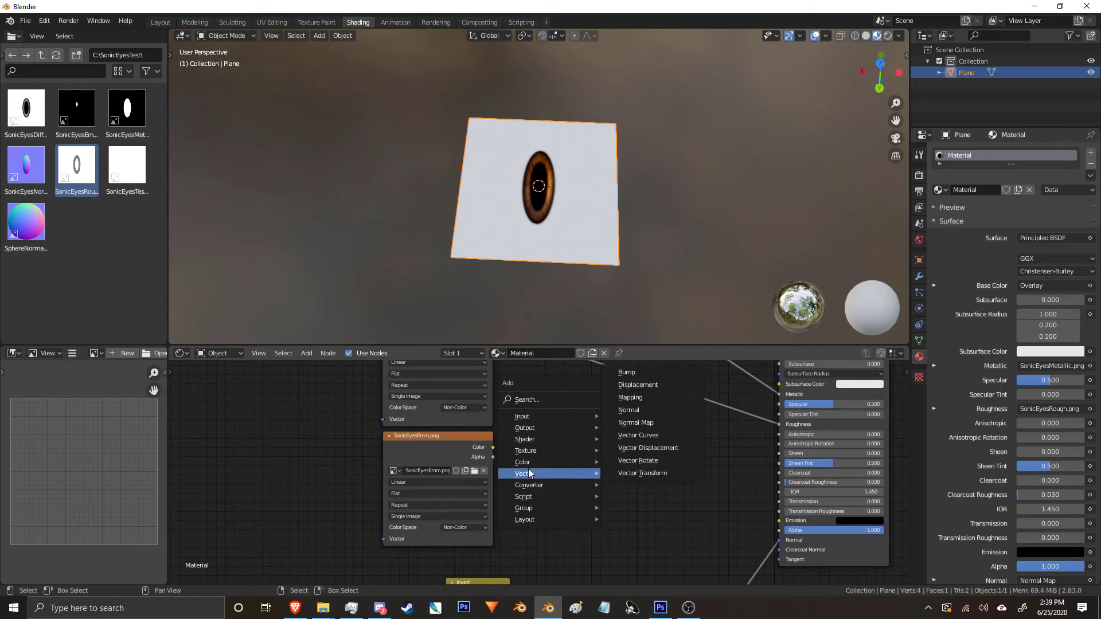
pyautogui.moveTo(531, 485)
pyautogui.click(625, 409)
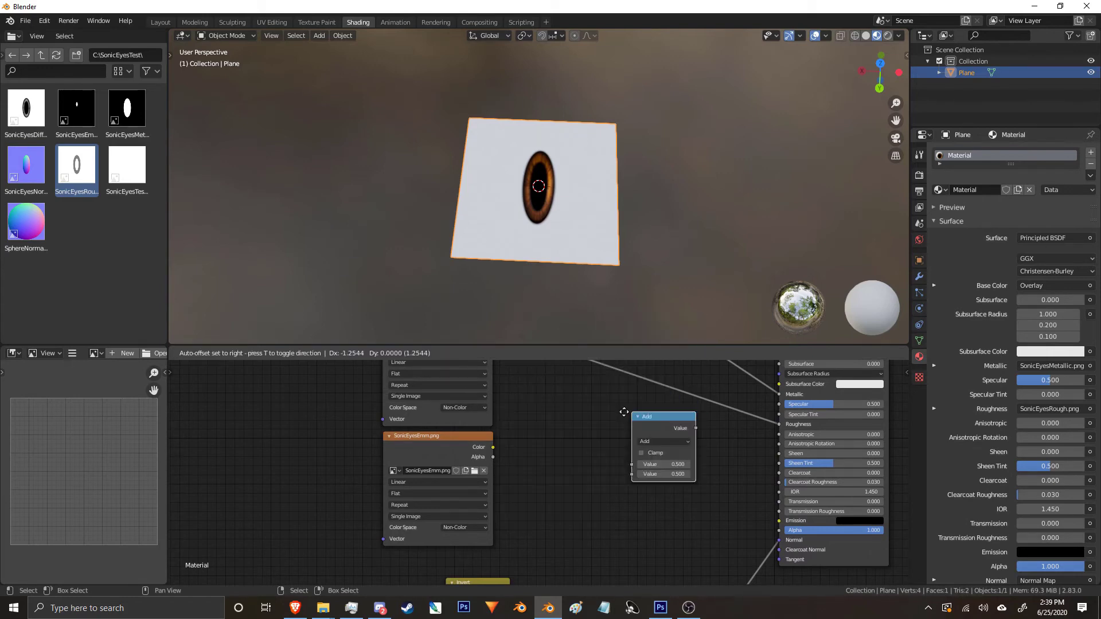
pyautogui.click(576, 486)
pyautogui.scroll(2, 576, 486)
pyautogui.click(577, 486)
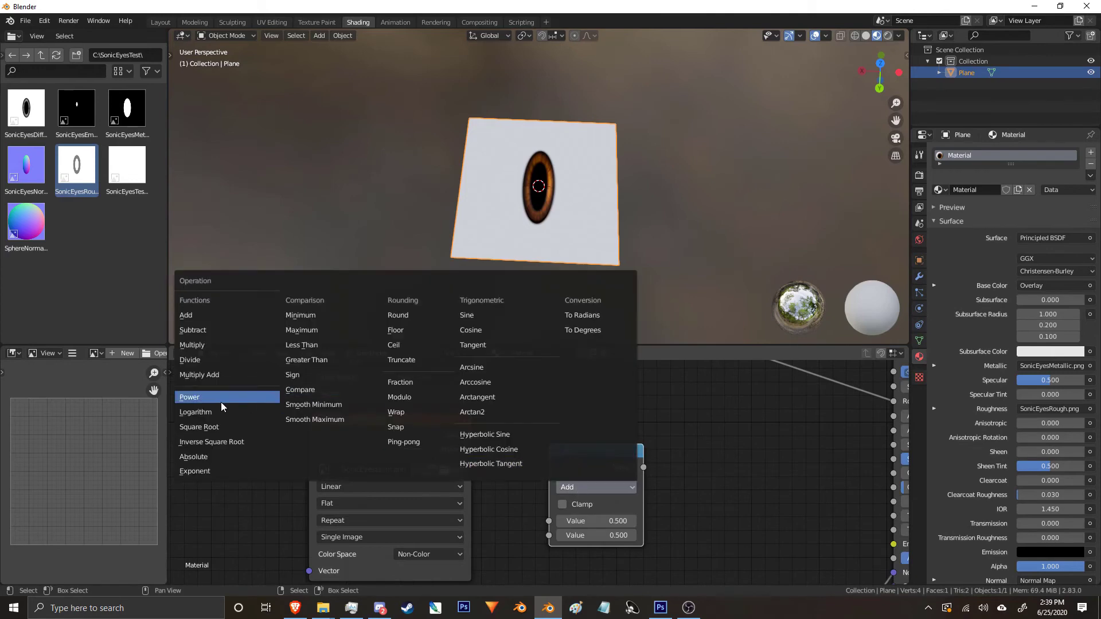
pyautogui.click(229, 345)
pyautogui.scroll(1, 525, 445)
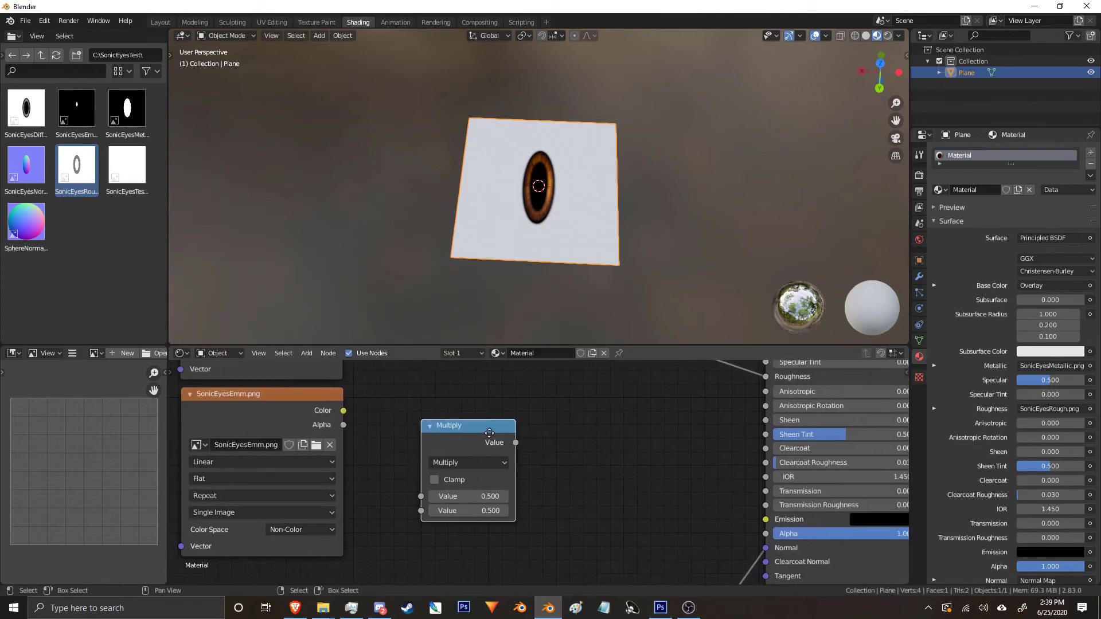
# Link the SonicEyesEmm Color through the Multiply node to the Principled BSDF Emission and set the multiplier to 5.
pyautogui.moveTo(325, 405); pyautogui.dragTo(408, 498)
pyautogui.moveTo(511, 440); pyautogui.dragTo(782, 523)
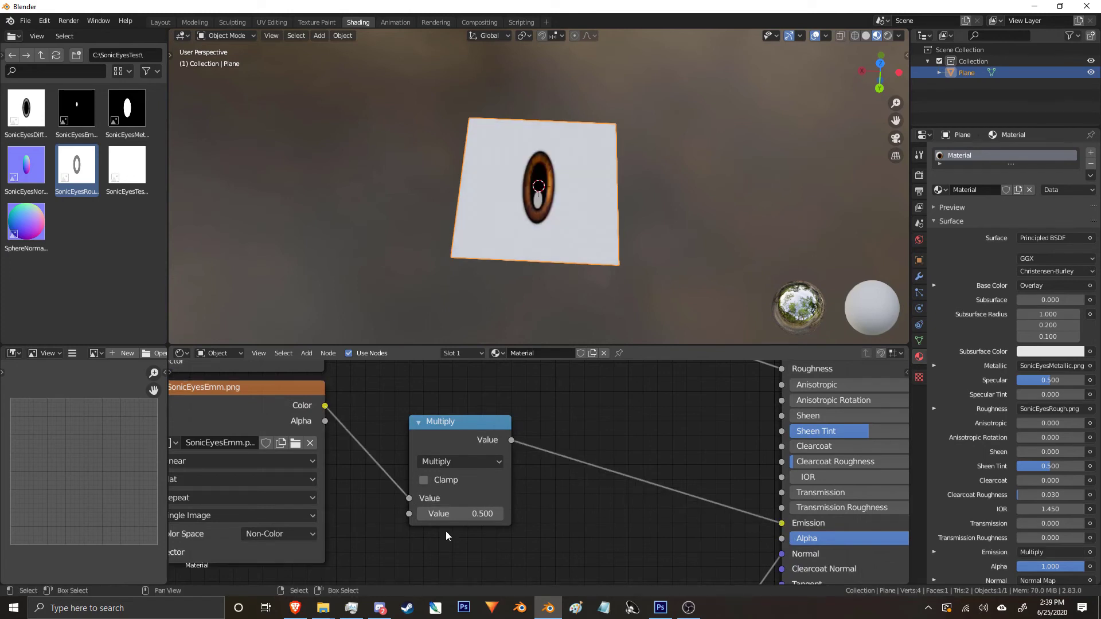
pyautogui.click(465, 514)
pyautogui.write('5')
pyautogui.press('Return')
pyautogui.scroll(2, 447, 132)
pyautogui.moveTo(447, 132); pyautogui.dragTo(566, 176, button='middle')
# Compare multiplier values of 1 and 5 on the eye's emissive highlight and leave the value at 5.
pyautogui.click(468, 514)
pyautogui.write('1')
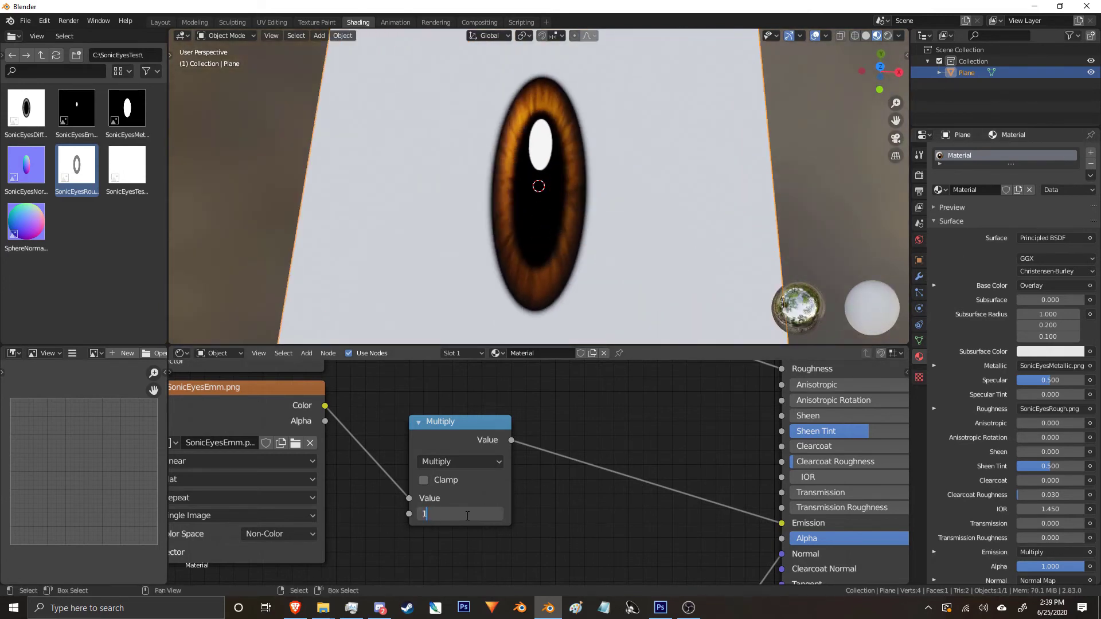
pyautogui.press('Return')
pyautogui.moveTo(539, 214); pyautogui.dragTo(568, 190, button='middle')
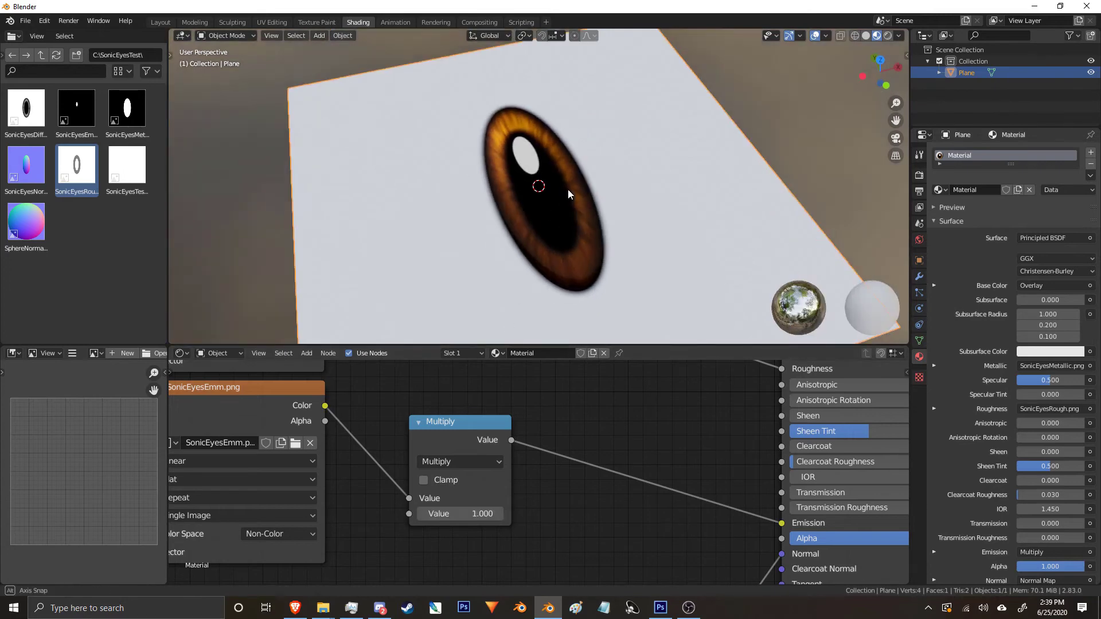
pyautogui.click(474, 513)
pyautogui.write('5')
pyautogui.press('Return')
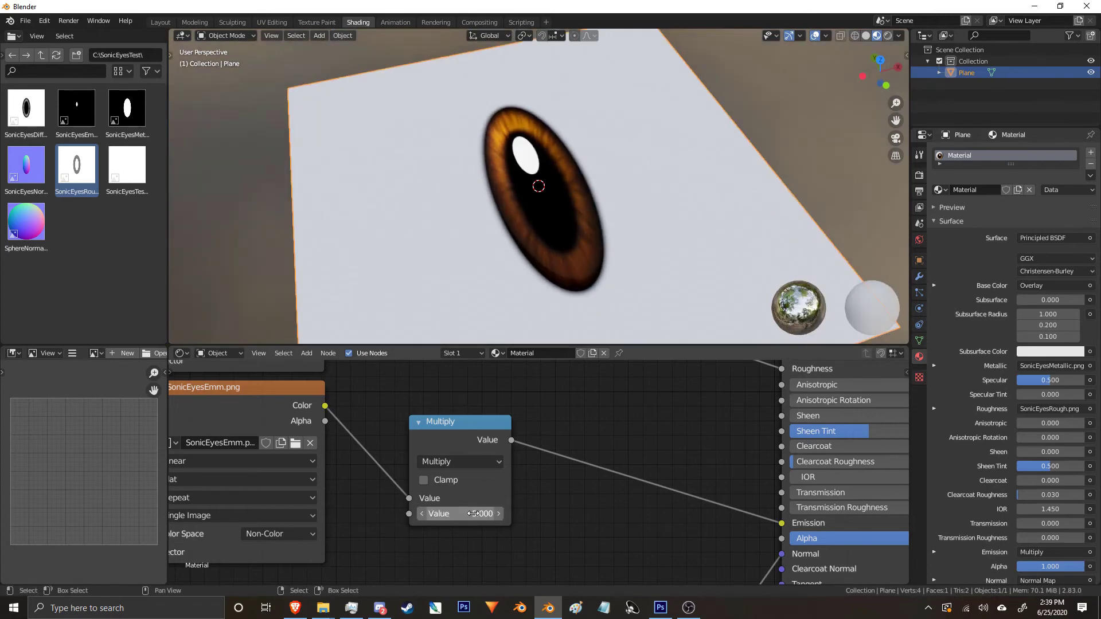
pyautogui.moveTo(476, 133); pyautogui.dragTo(576, 167, button='middle')
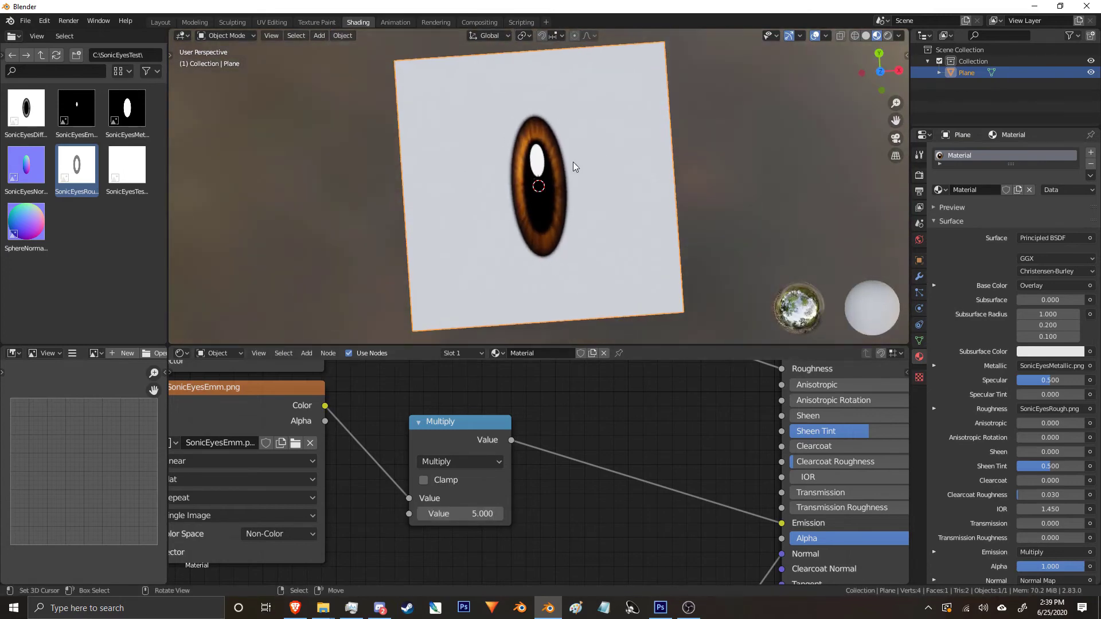
# Switch the viewport to Rendered shading and examine the eye on the plane from a low angle.
pyautogui.moveTo(588, 453); pyautogui.dragTo(511, 463, button='middle')
pyautogui.scroll(2, 528, 476)
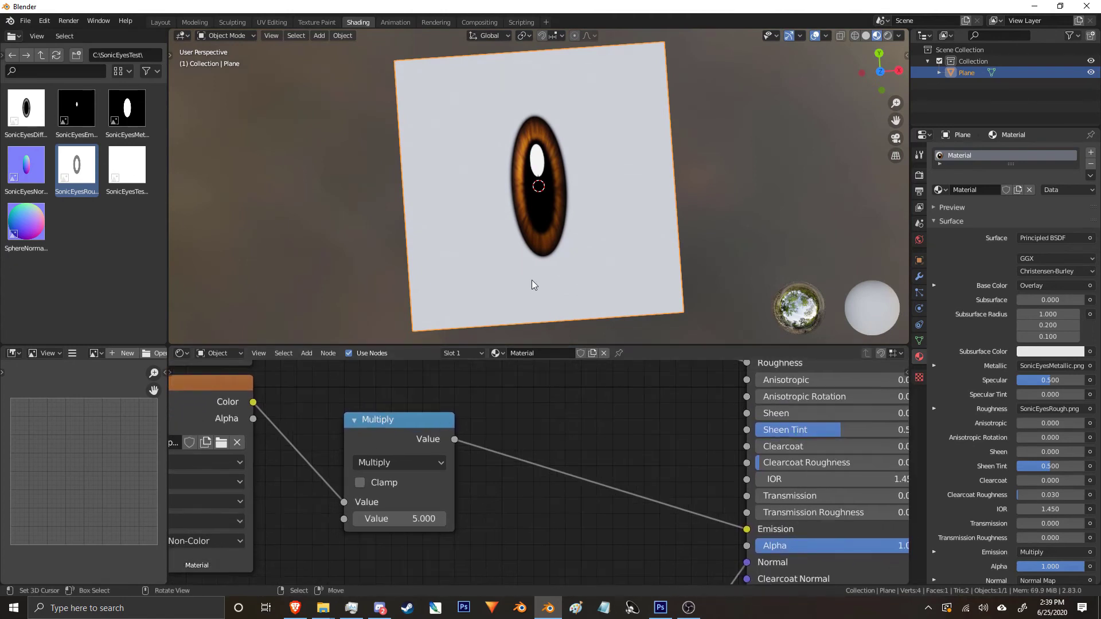
pyautogui.moveTo(531, 280); pyautogui.dragTo(927, 100, button='middle')
pyautogui.click(887, 36)
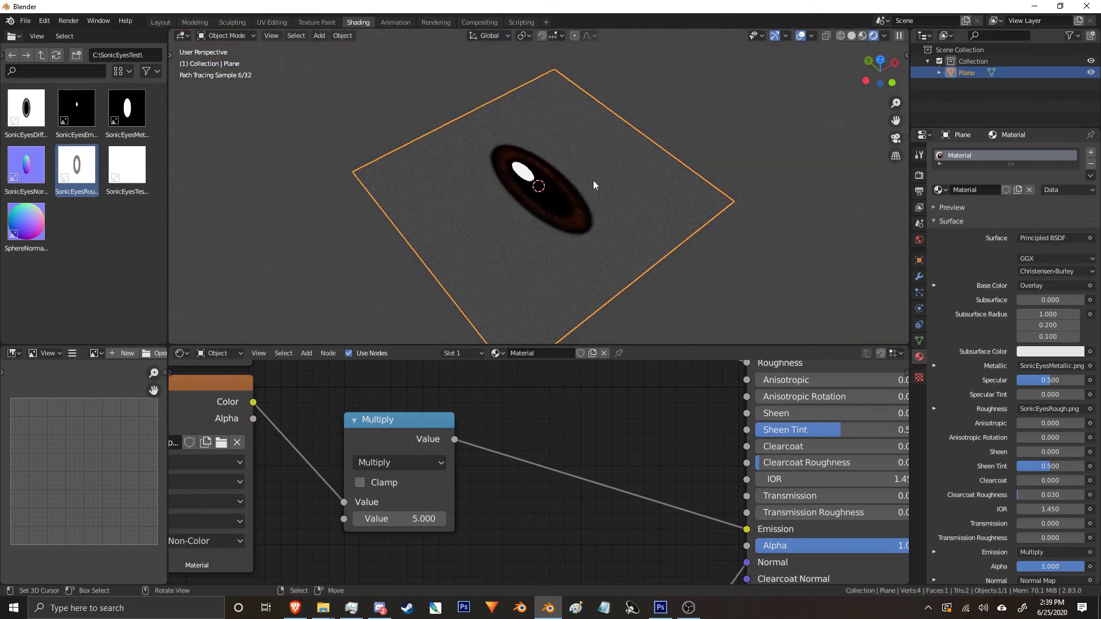
pyautogui.moveTo(595, 182); pyautogui.dragTo(622, 147, button='middle')
# Add a cube and raise it along the Z axis above the plane.
pyautogui.click(319, 36)
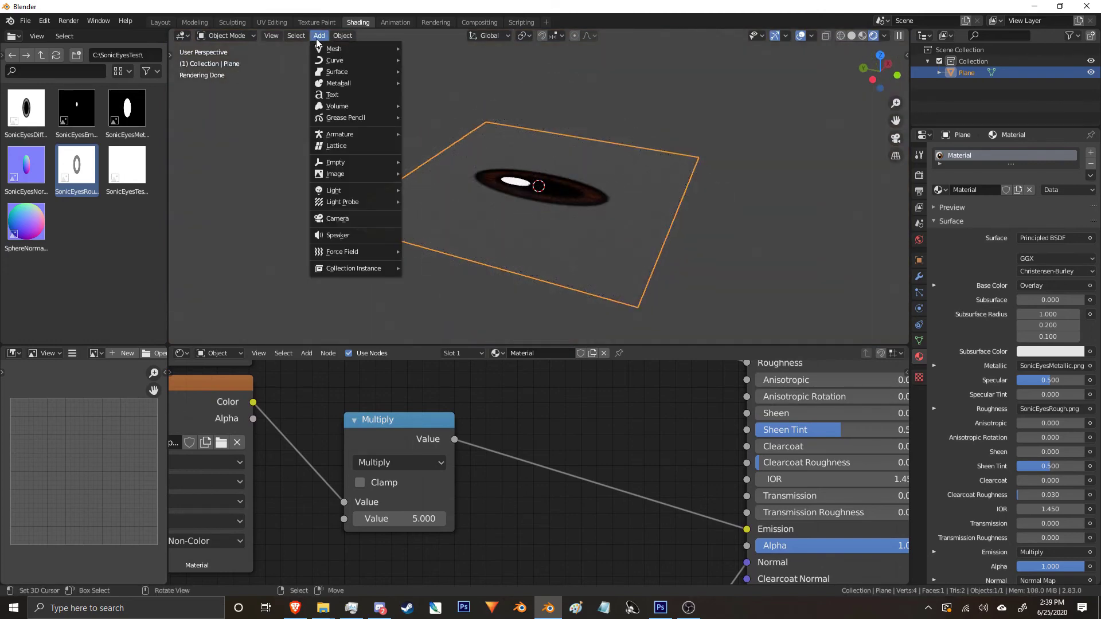
pyautogui.moveTo(344, 49)
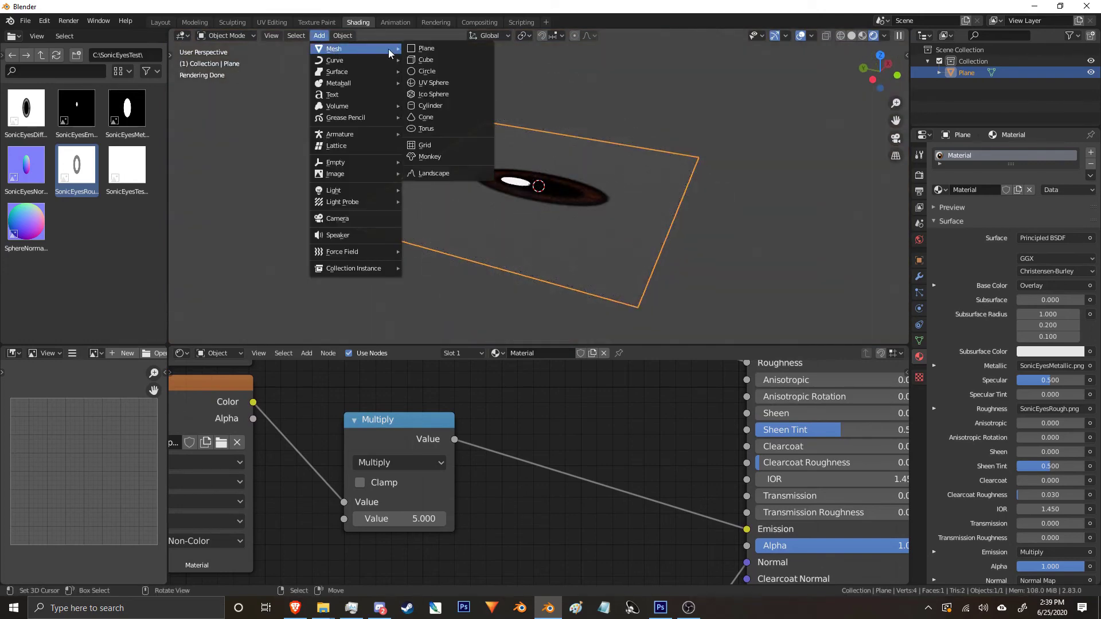
pyautogui.click(425, 59)
pyautogui.press('g')
pyautogui.press('z')
pyautogui.click(624, 101)
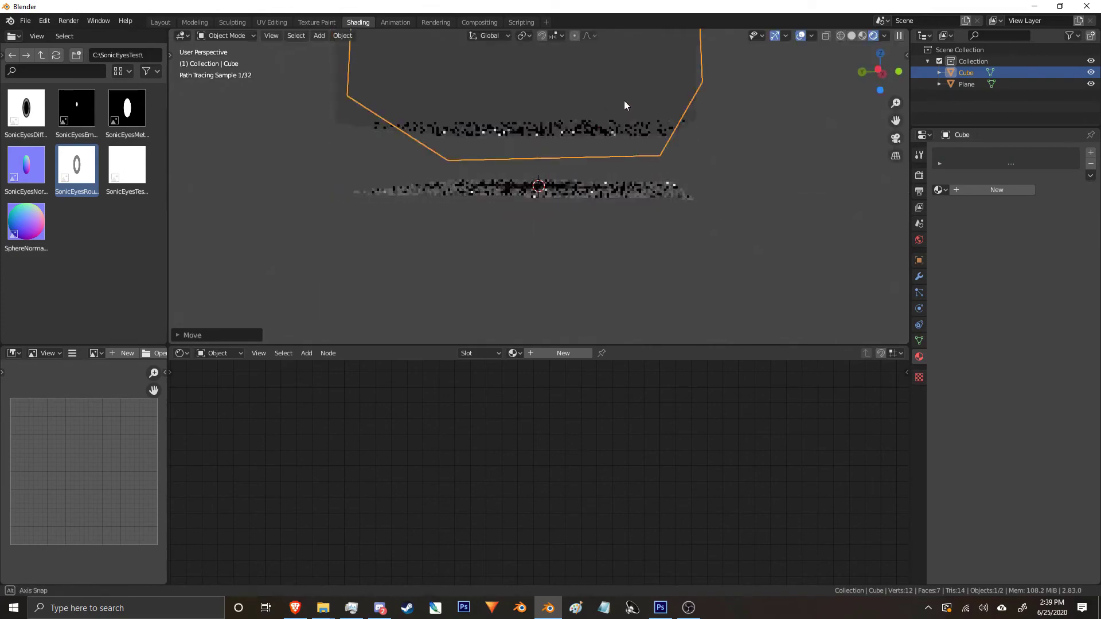
# Scale the cube down, lower it along Z close to the eye and examine the emissive light on its underside.
pyautogui.press('s')
pyautogui.click(664, 86)
pyautogui.press('g')
pyautogui.press('z')
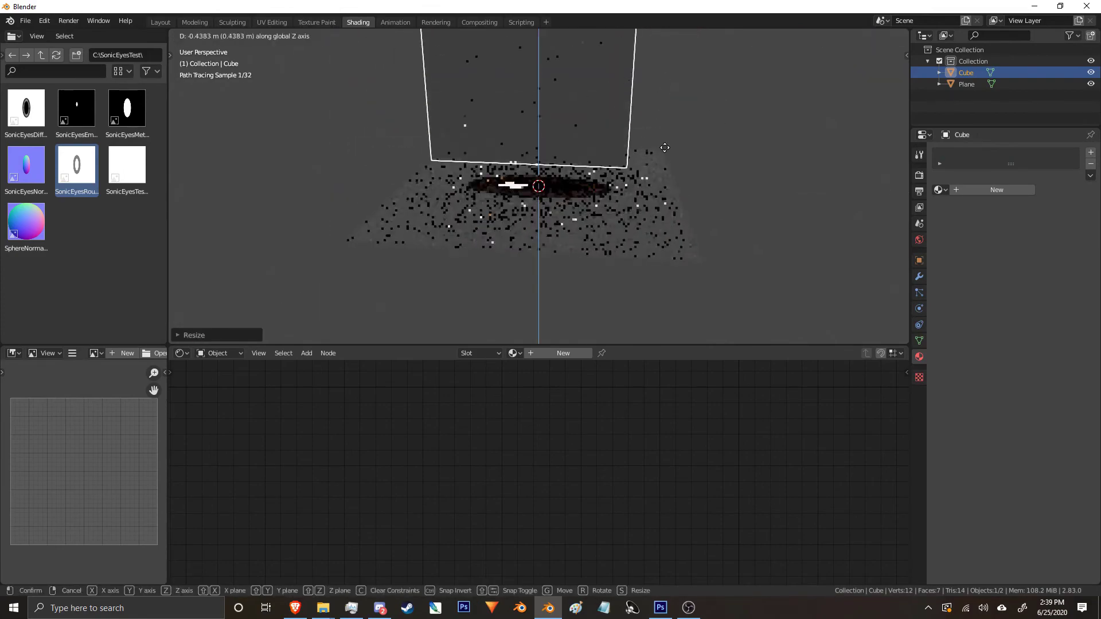
pyautogui.click(654, 171)
pyautogui.scroll(3, 626, 130)
pyautogui.keyDown('shift'); pyautogui.moveTo(627, 130); pyautogui.dragTo(632, 209, button='middle'); pyautogui.keyUp('shift')
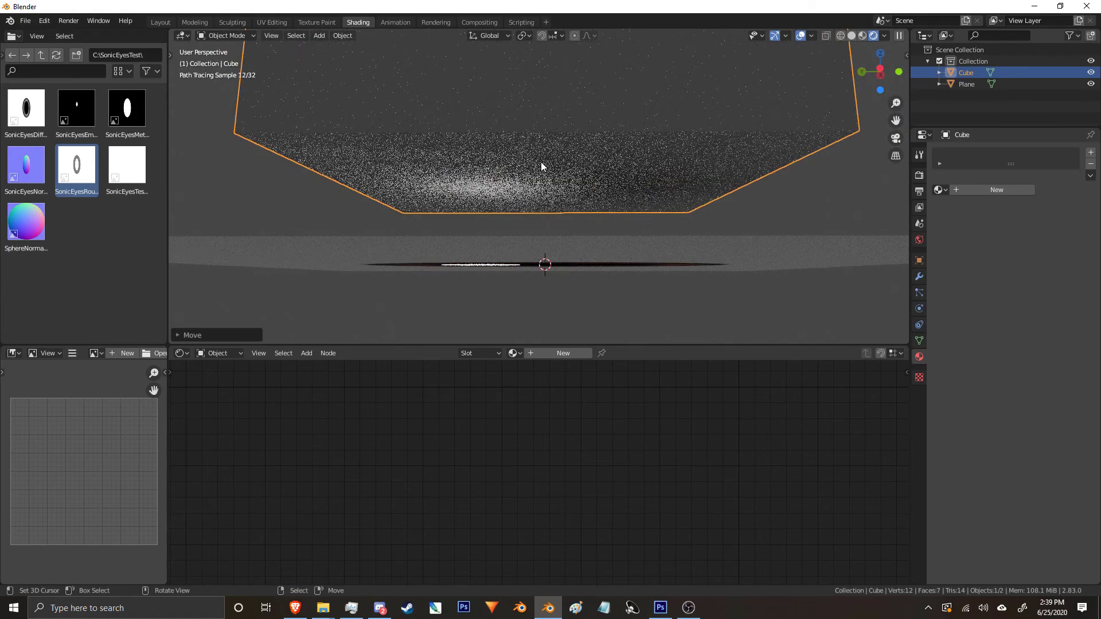
pyautogui.moveTo(540, 167); pyautogui.dragTo(543, 201, button='middle')
# Delete the test cube and switch the viewport to Material Preview shading.
pyautogui.press('z')
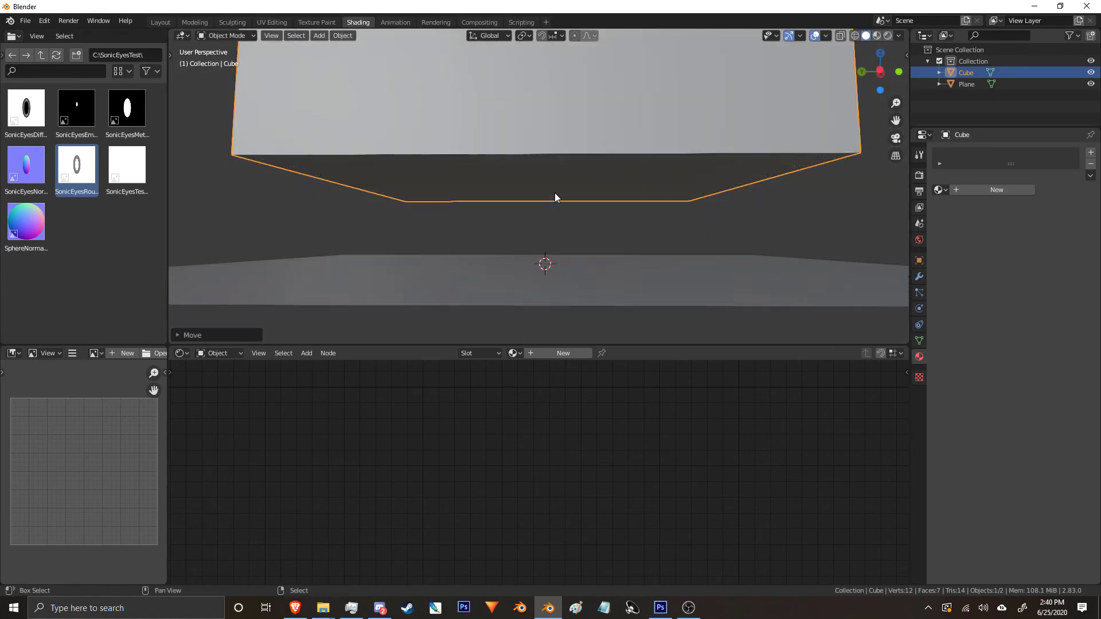
pyautogui.press('x')
pyautogui.click(556, 186)
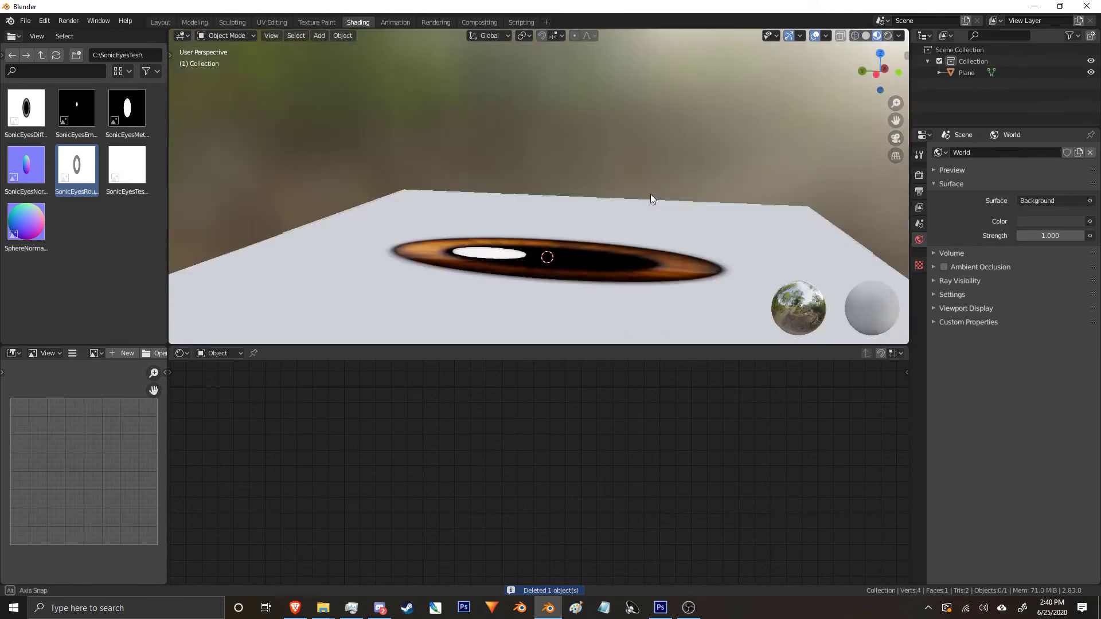
# Insert a MixRGB node into the plane material between the emission Multiply node and the Principled BSDF Emission input.
pyautogui.click(563, 242)
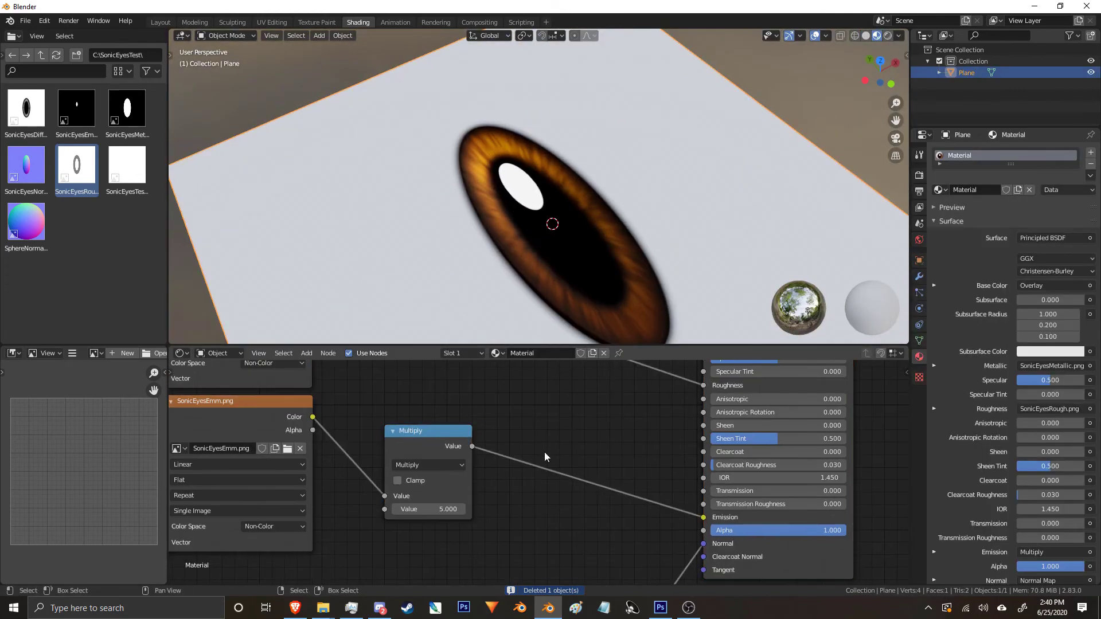
pyautogui.hotkey('shift', 'a')
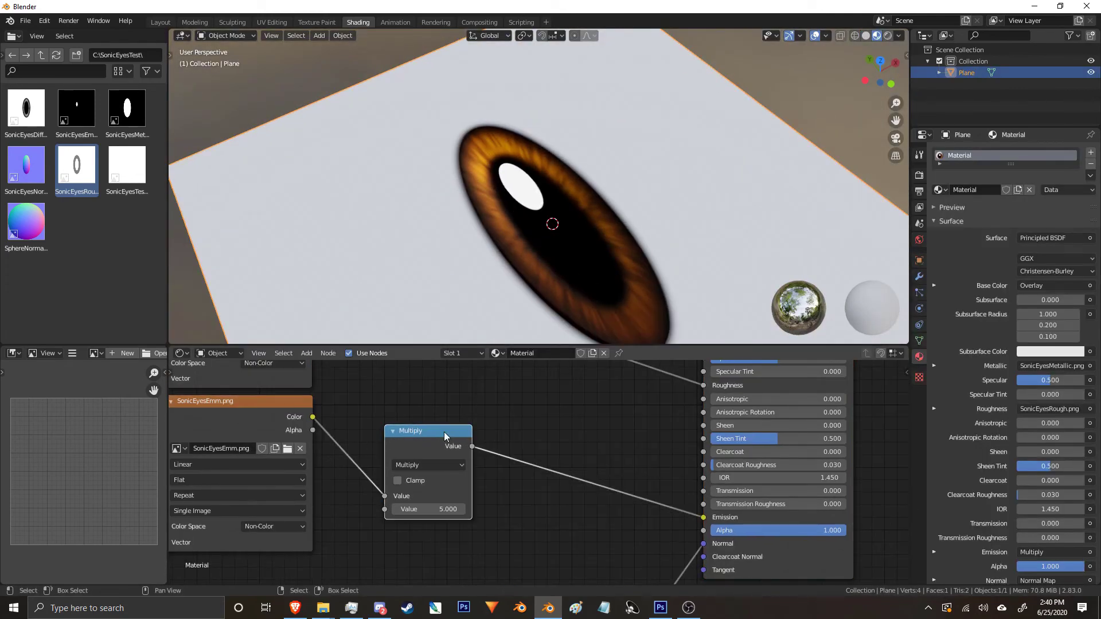
pyautogui.moveTo(443, 432); pyautogui.dragTo(382, 432)
pyautogui.hotkey('shift', 'a')
pyautogui.moveTo(432, 414)
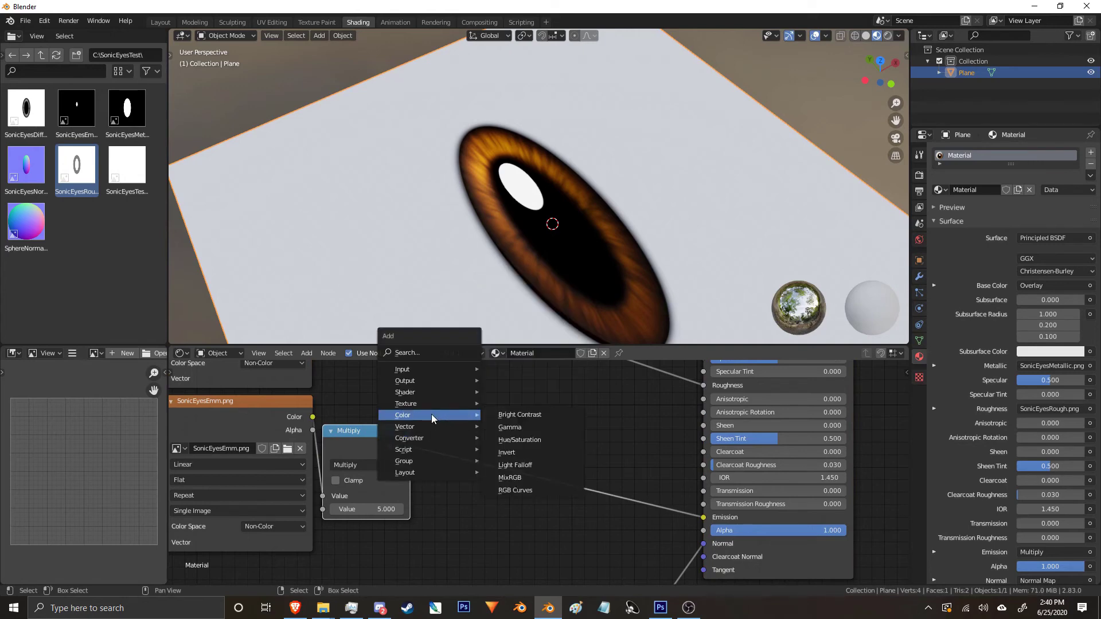
pyautogui.click(514, 464)
pyautogui.click(515, 422)
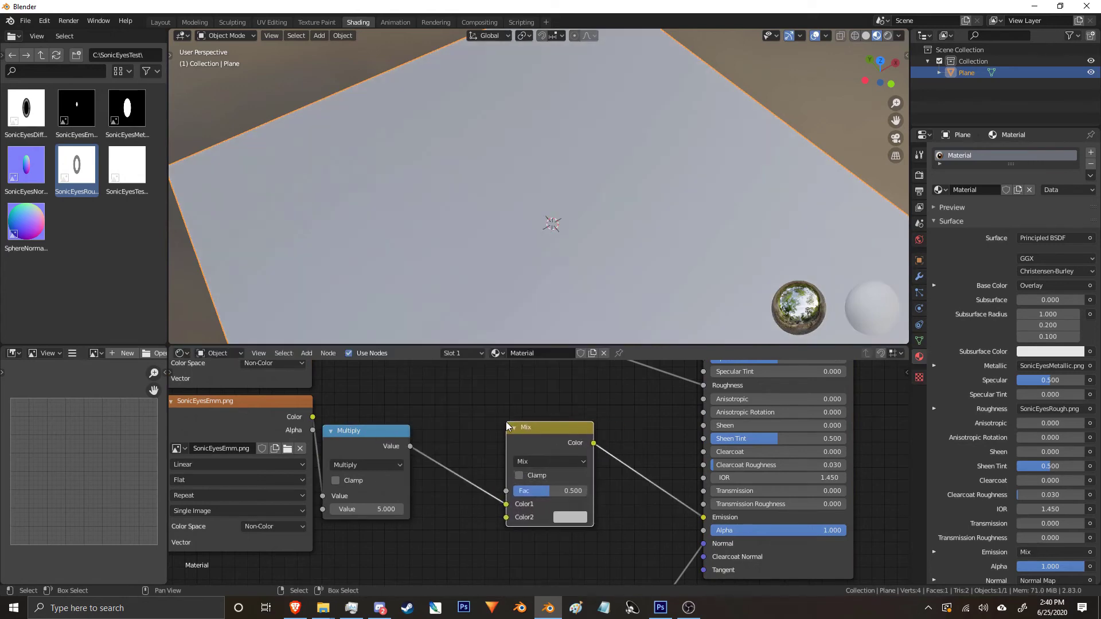
# Add a Light Path node and link its Is Camera Ray output to the Fac input of the emission Mix node.
pyautogui.keyDown('shift'); pyautogui.scroll(-5, 414, 460); pyautogui.keyUp('shift')
pyautogui.hotkey('shift', 'a')
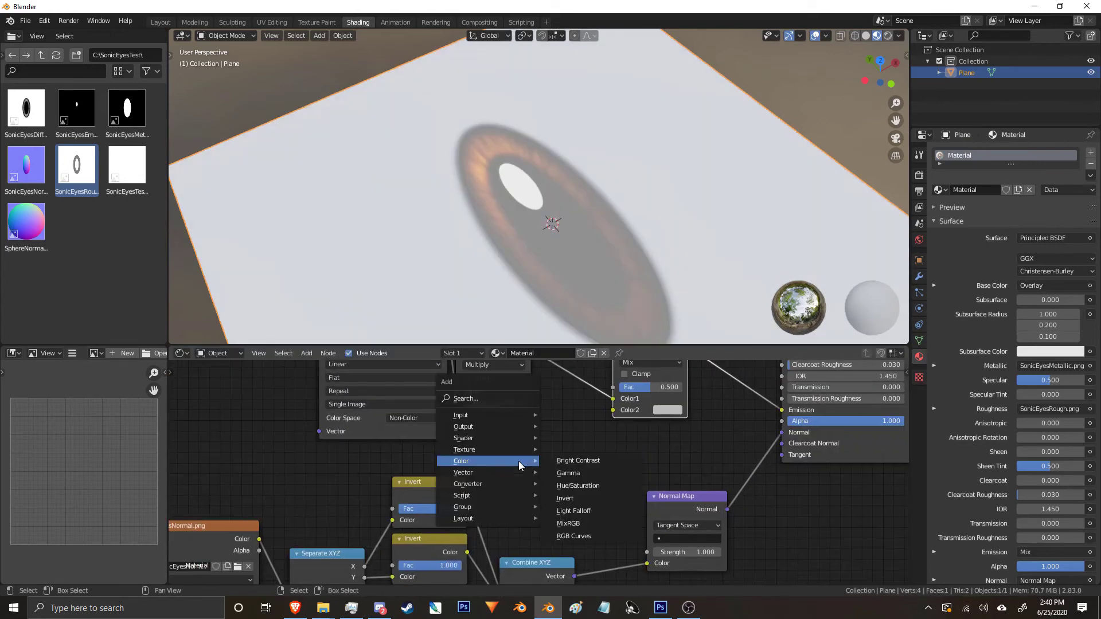
pyautogui.moveTo(462, 413)
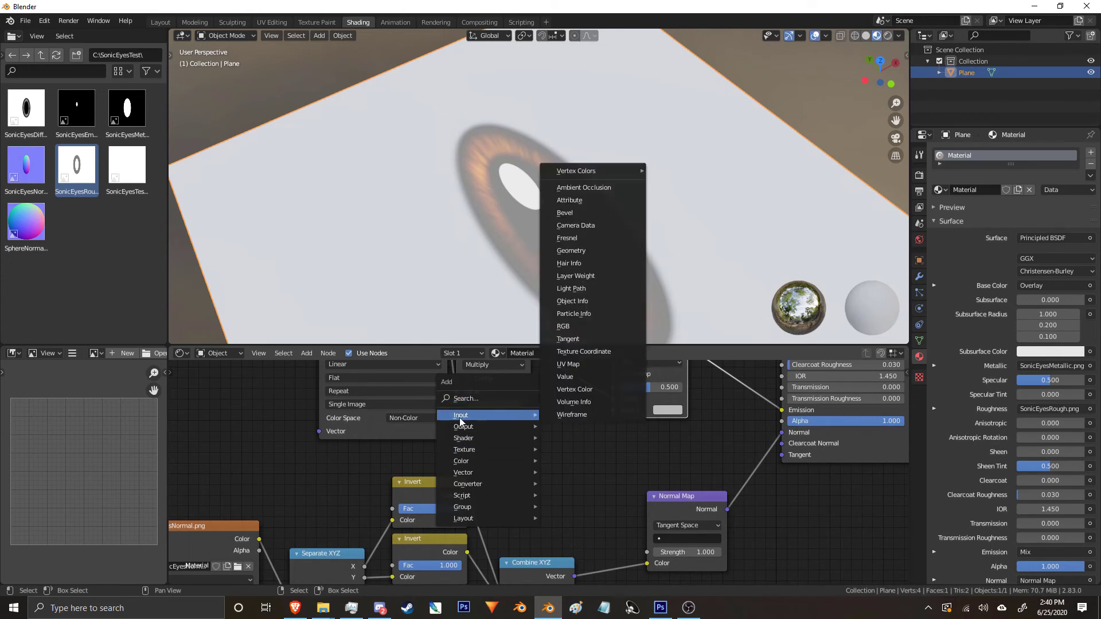
pyautogui.click(579, 287)
pyautogui.click(218, 367)
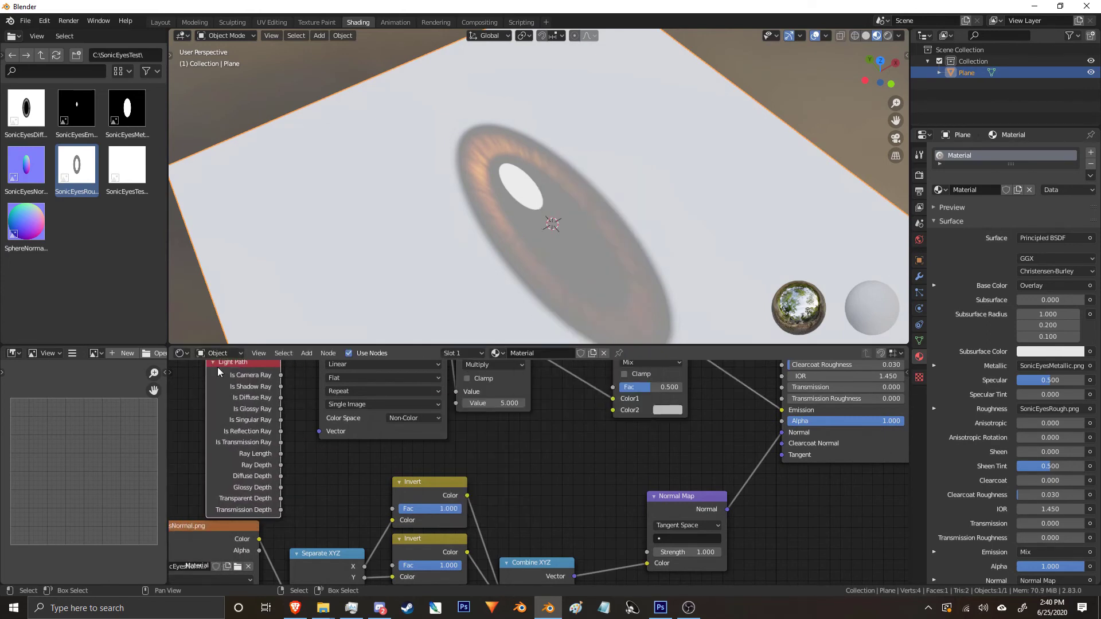
pyautogui.keyDown('shift'); pyautogui.scroll(2, 241, 401); pyautogui.keyUp('shift')
pyautogui.moveTo(280, 415); pyautogui.dragTo(613, 428)
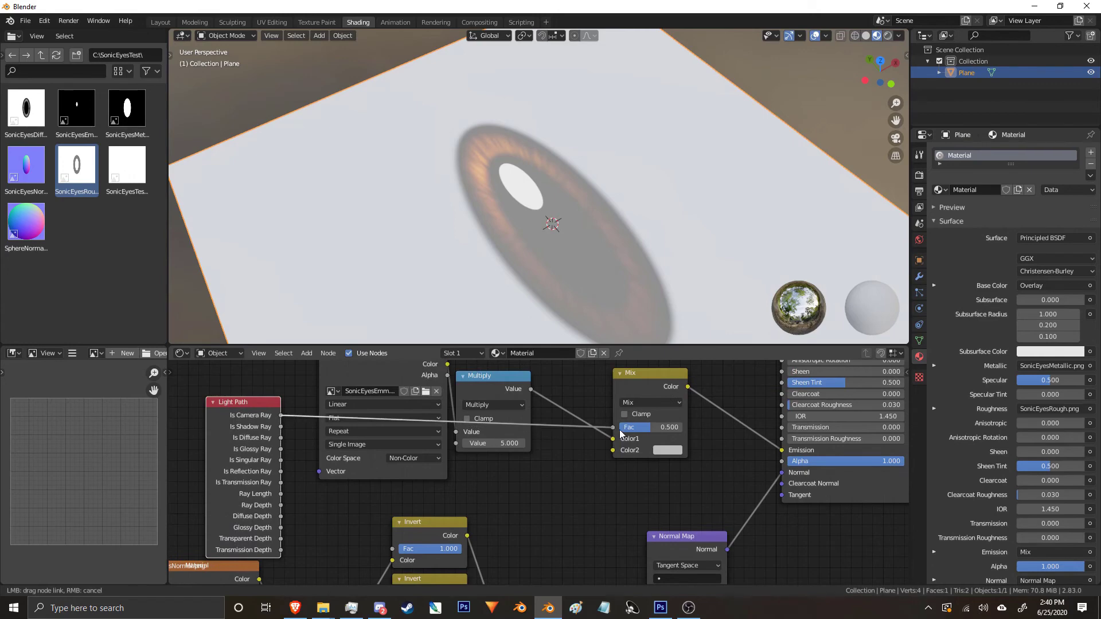
# Move the Multiply link to the Mix node's Color2 input and set Color1 to black.
pyautogui.scroll(2, 614, 433)
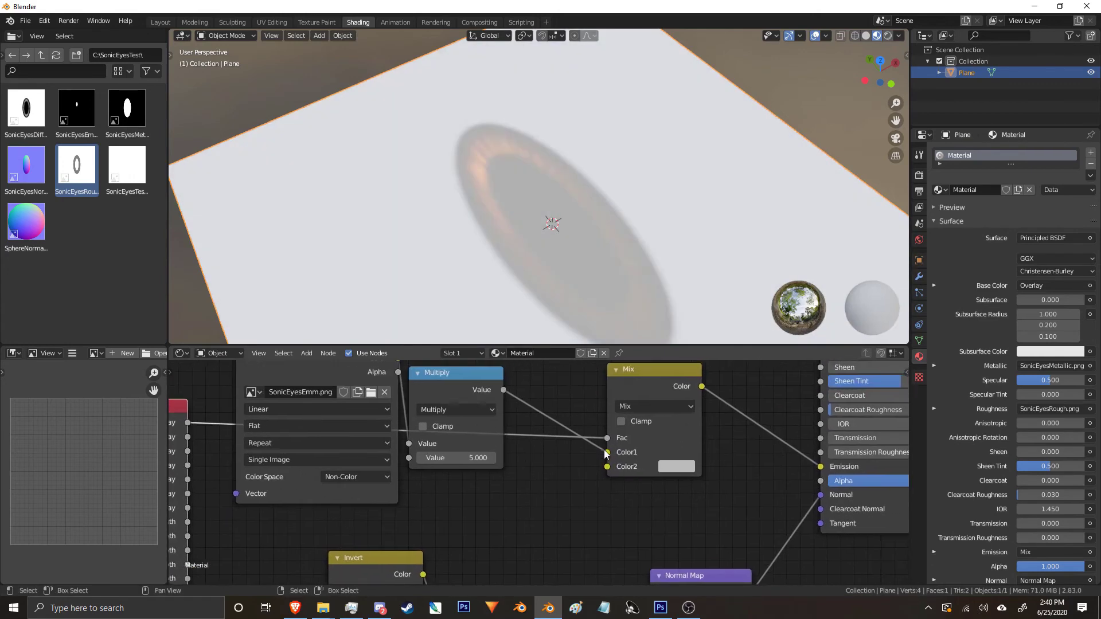
pyautogui.moveTo(608, 453); pyautogui.dragTo(609, 469)
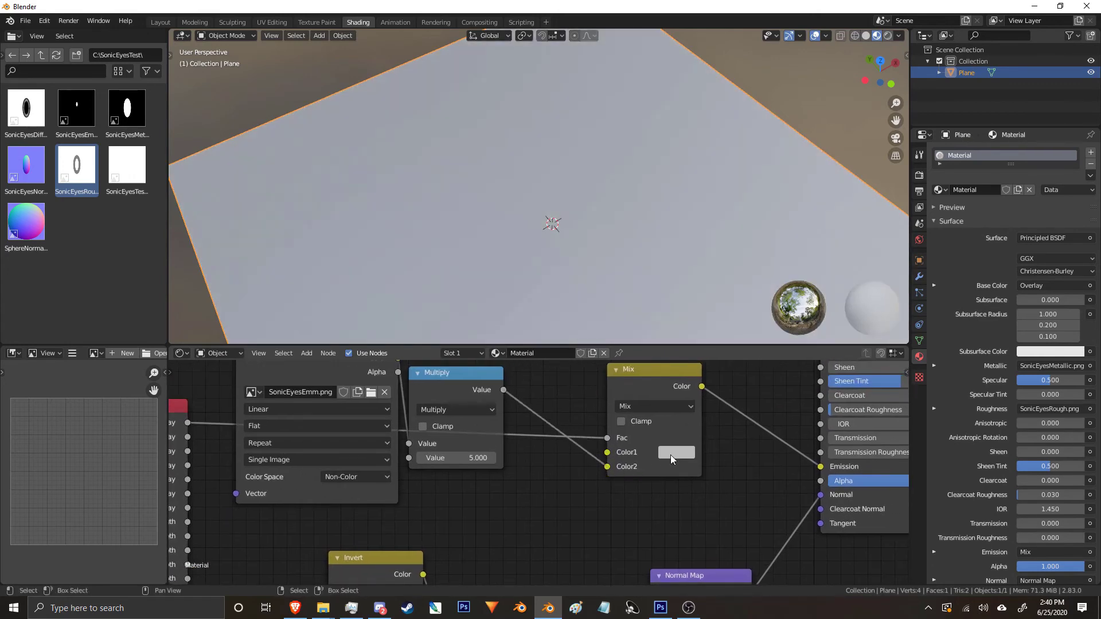
pyautogui.moveTo(670, 455); pyautogui.dragTo(601, 468, button='middle')
pyautogui.click(608, 465)
pyautogui.click(704, 355)
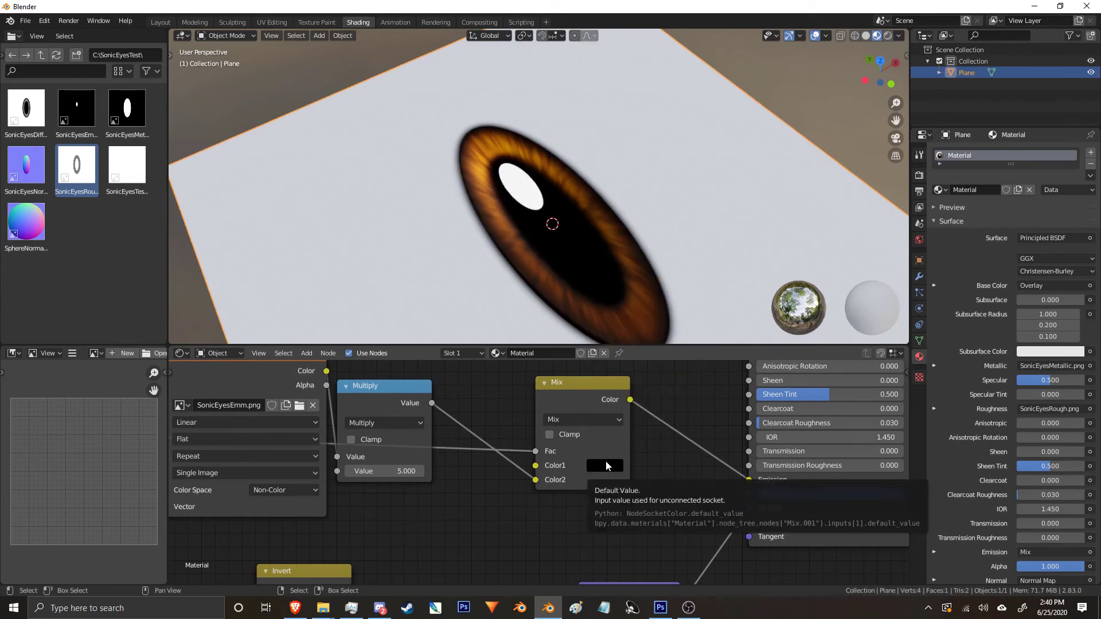
# View the eye on the plane from a low angle in Rendered shading.
pyautogui.moveTo(576, 280); pyautogui.dragTo(611, 173, button='middle')
pyautogui.scroll(-8, 548, 233)
pyautogui.scroll(4, 610, 173)
pyautogui.click(888, 36)
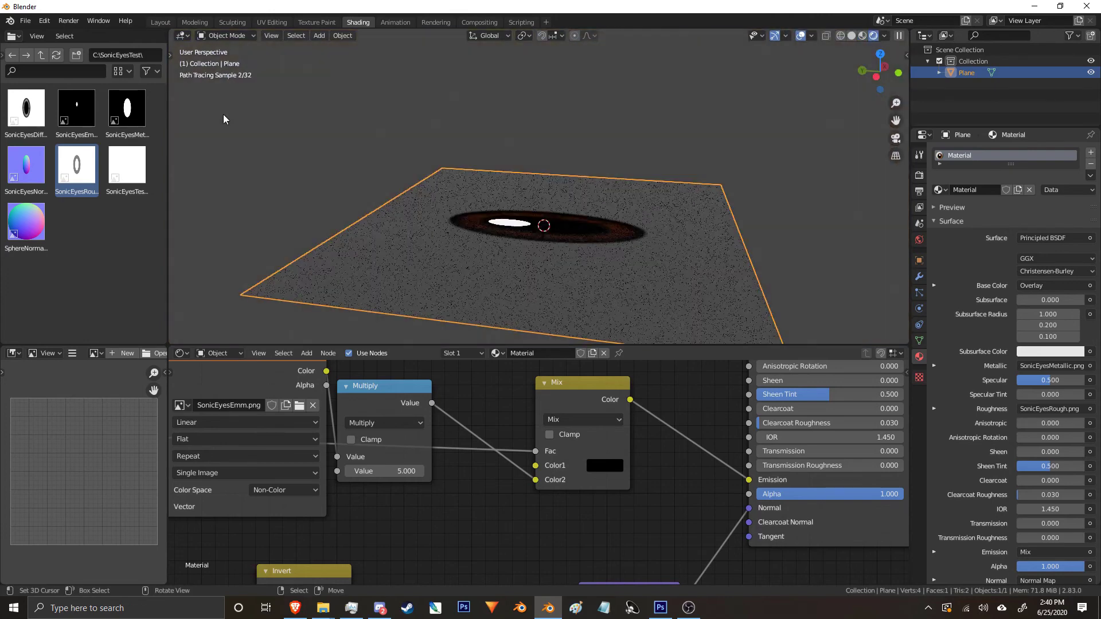
# Add a cube, raise it along Z above the plane and check its underside for light from the eye.
pyautogui.click(319, 36)
pyautogui.moveTo(329, 49)
pyautogui.click(426, 60)
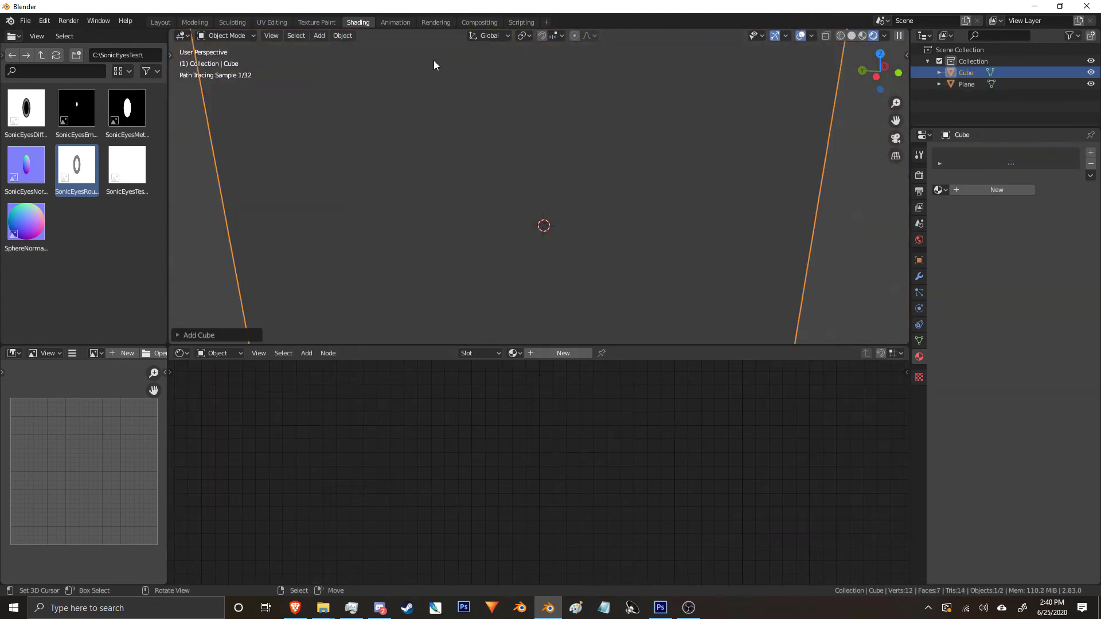
pyautogui.press('g')
pyautogui.press('z')
pyautogui.click(623, 122)
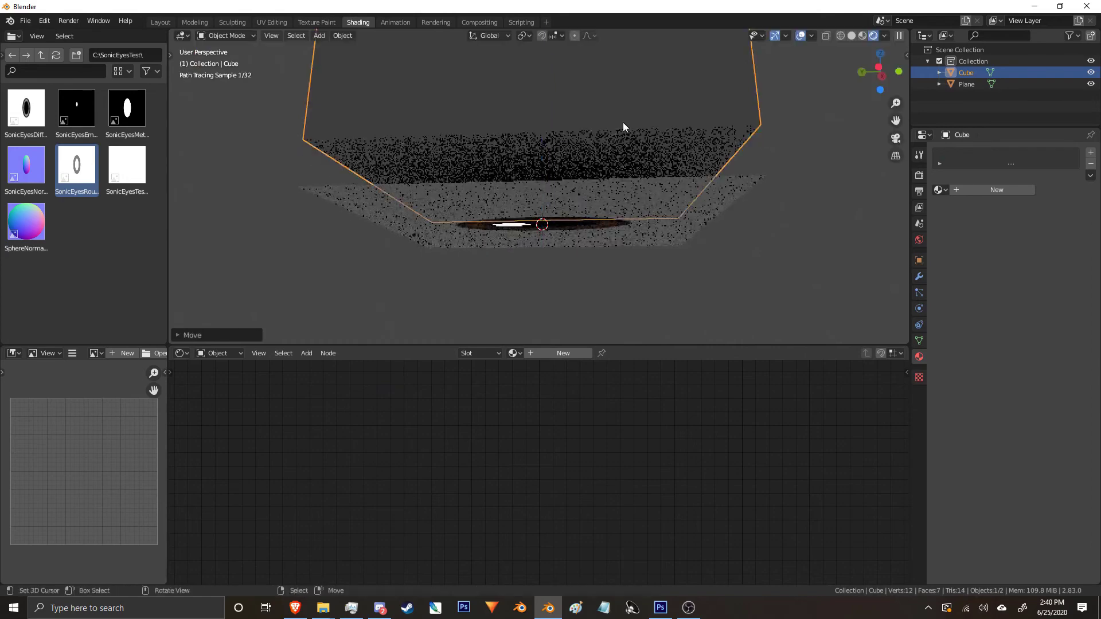
pyautogui.moveTo(622, 122); pyautogui.dragTo(562, 186, button='middle')
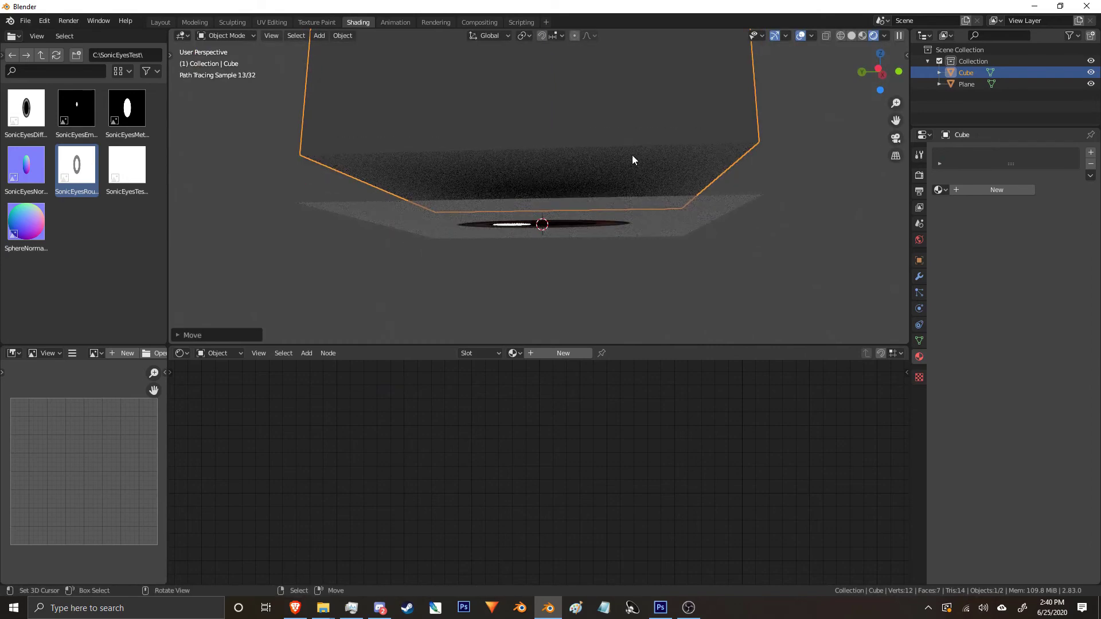
# Delete the test cube, then return to Material Preview shading with the plane selected.
pyautogui.press('x')
pyautogui.click(586, 151)
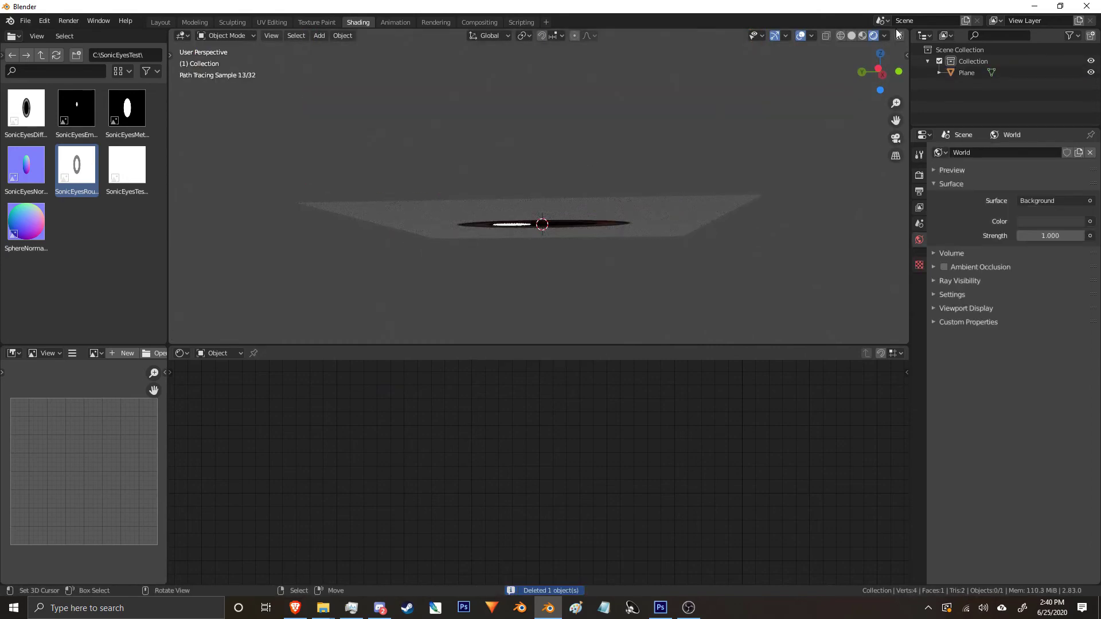
pyautogui.click(862, 36)
pyautogui.moveTo(728, 152); pyautogui.dragTo(600, 220, button='middle')
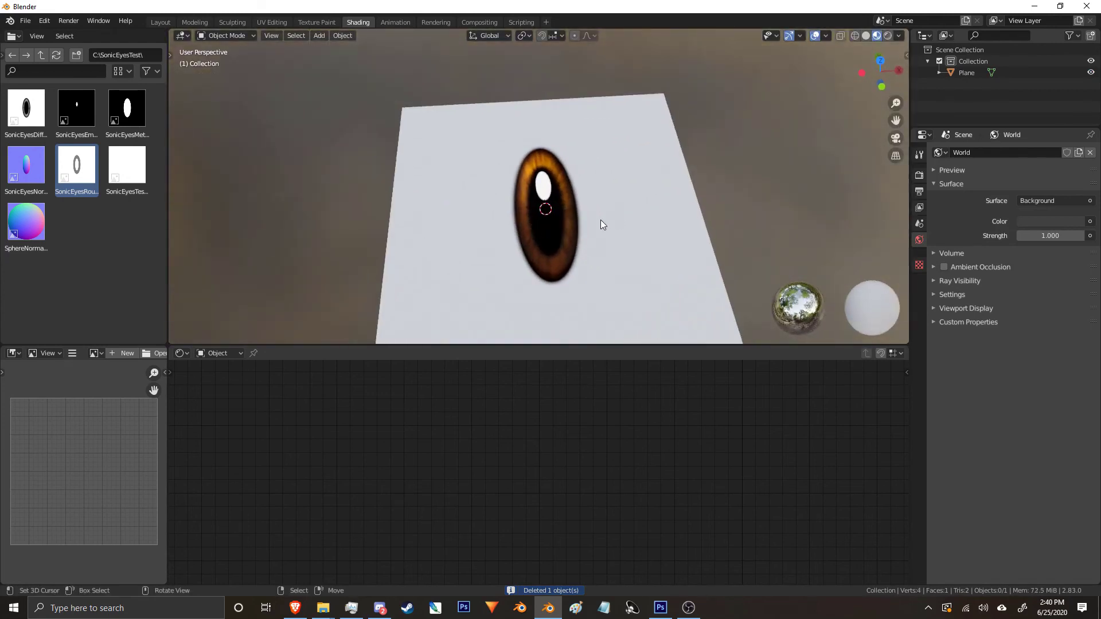
pyautogui.rightClick(600, 220)
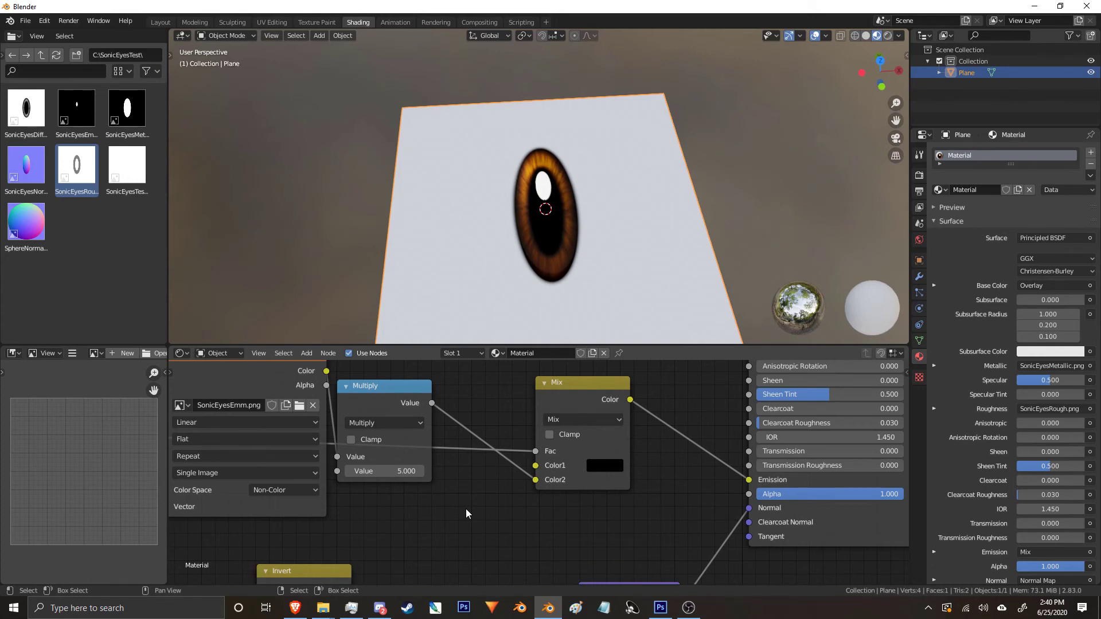
# Examine the finished eye material on the plane from several angles and distances.
pyautogui.moveTo(601, 316); pyautogui.dragTo(536, 267, button='middle')
pyautogui.scroll(1, 538, 273)
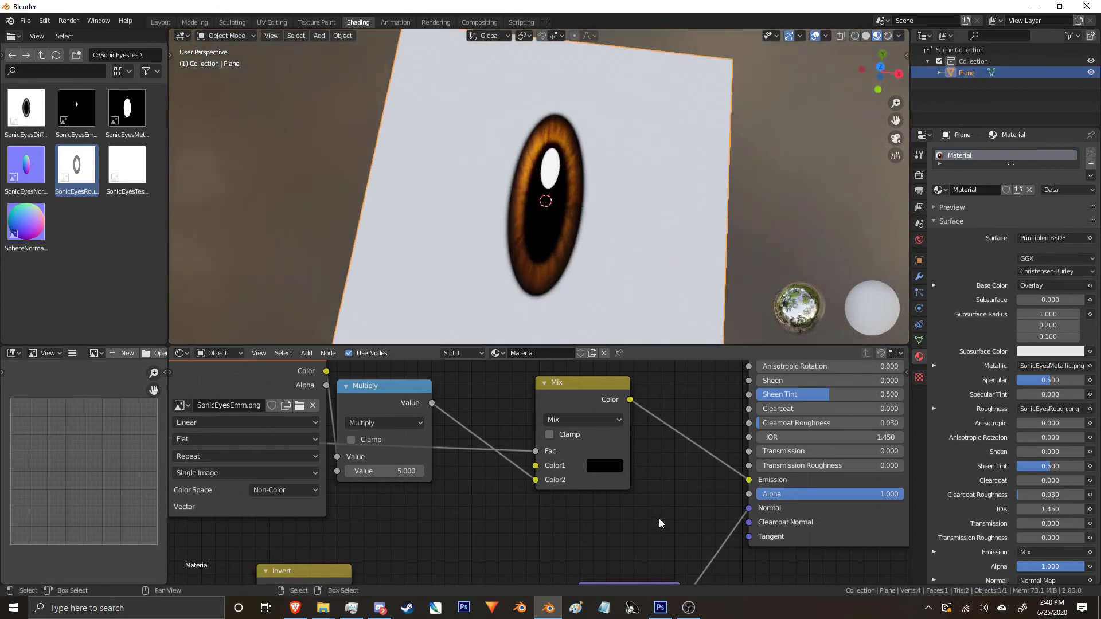
pyautogui.moveTo(661, 522); pyautogui.dragTo(662, 365, button='middle')
pyautogui.moveTo(615, 266); pyautogui.dragTo(669, 249, button='middle')
pyautogui.moveTo(512, 433); pyautogui.dragTo(516, 370, button='middle')
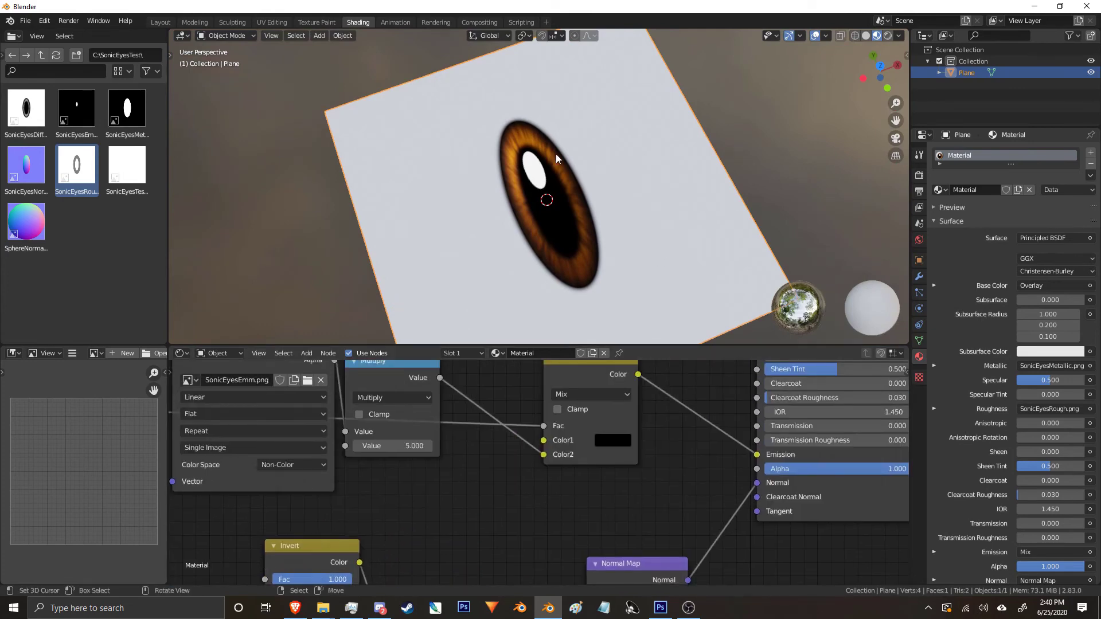
pyautogui.moveTo(555, 154); pyautogui.dragTo(524, 166, button='middle')
pyautogui.scroll(2, 588, 198)
pyautogui.scroll(3, 618, 223)
pyautogui.scroll(-5, 618, 223)
pyautogui.moveTo(534, 275); pyautogui.dragTo(548, 205, button='middle')
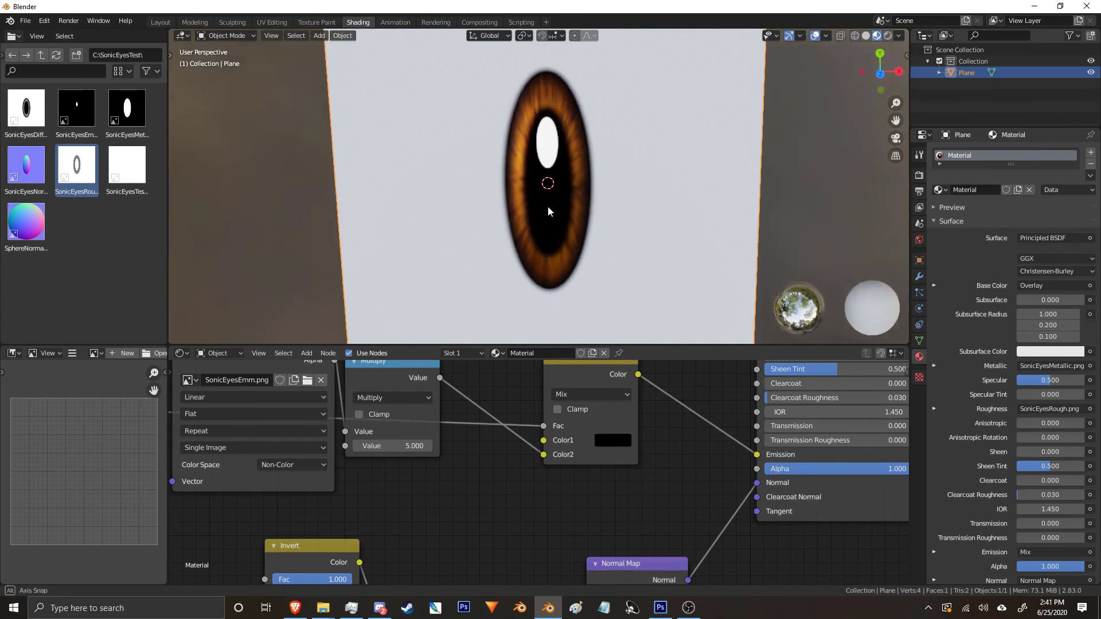
pyautogui.scroll(-5, 566, 502)
pyautogui.moveTo(568, 504); pyautogui.dragTo(717, 434, button='middle')
pyautogui.scroll(1, 625, 449)
pyautogui.press('c')
pyautogui.moveTo(714, 453); pyautogui.dragTo(536, 494)
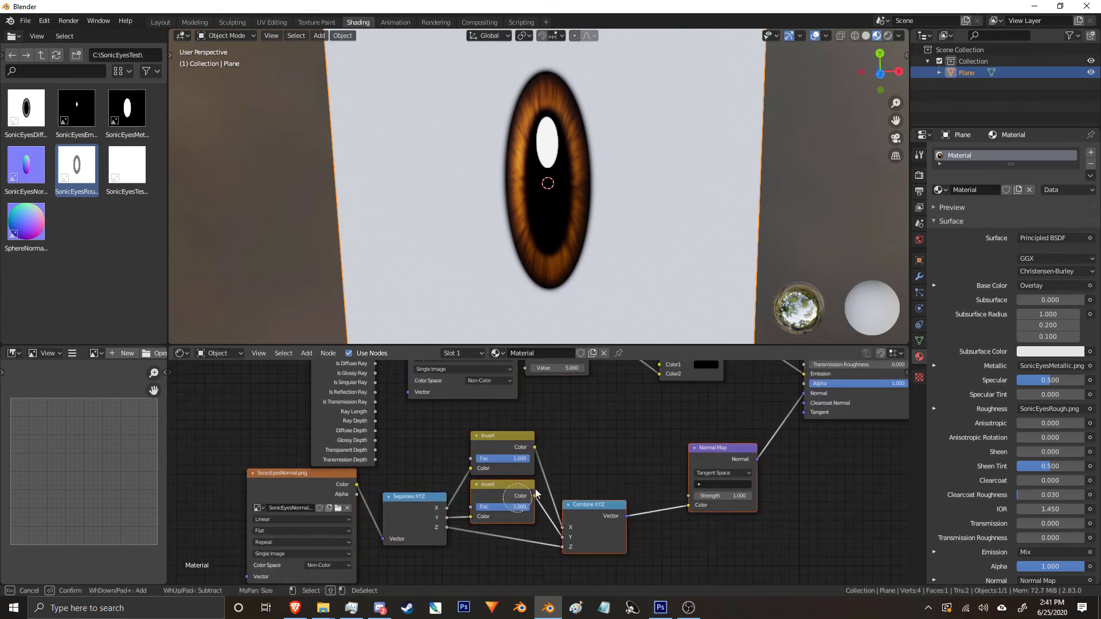
pyautogui.moveTo(412, 519); pyautogui.dragTo(330, 541)
pyautogui.press('Escape')
pyautogui.press('g')
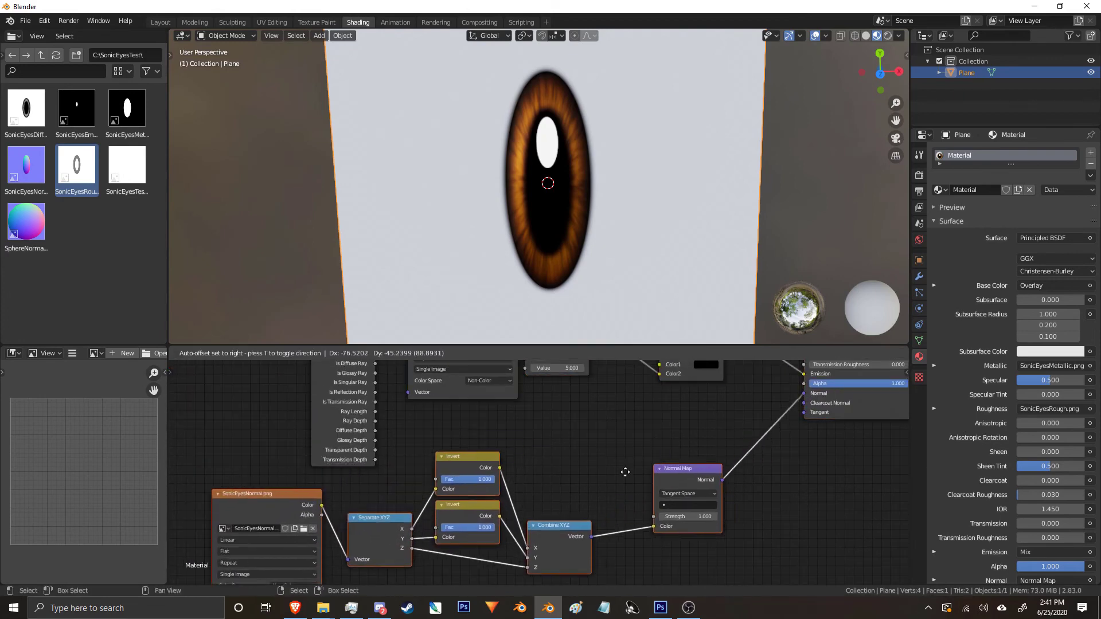
pyautogui.click(671, 447)
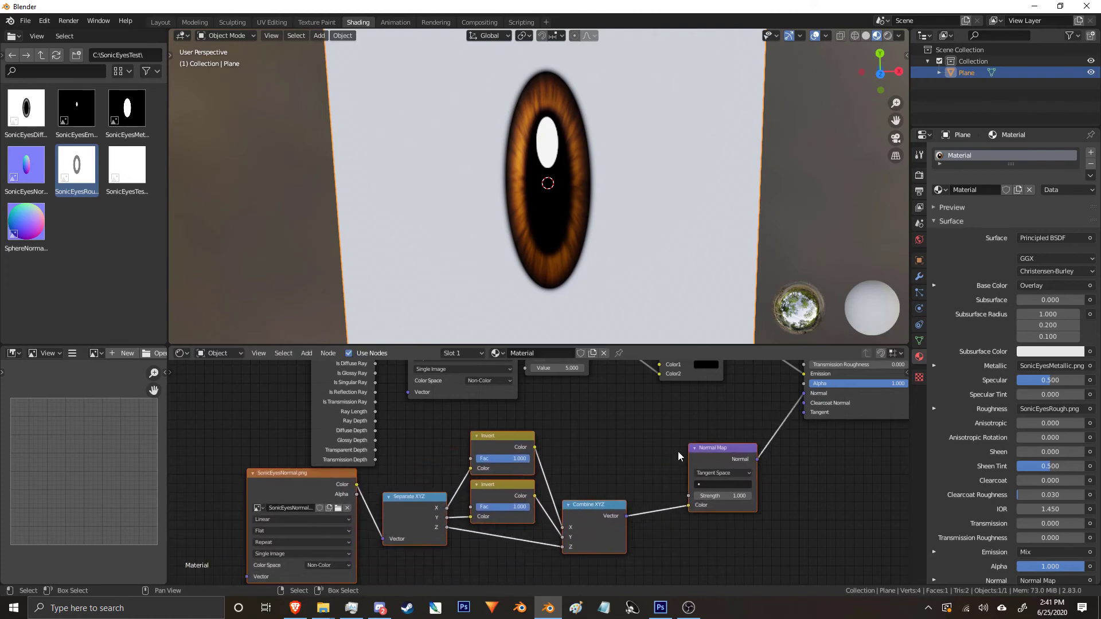
# Move the Normal Map node up, place a duplicate below it and link the SonicEyesNormal Color directly to the duplicate's Color.
pyautogui.moveTo(741, 453); pyautogui.dragTo(624, 464, button='middle')
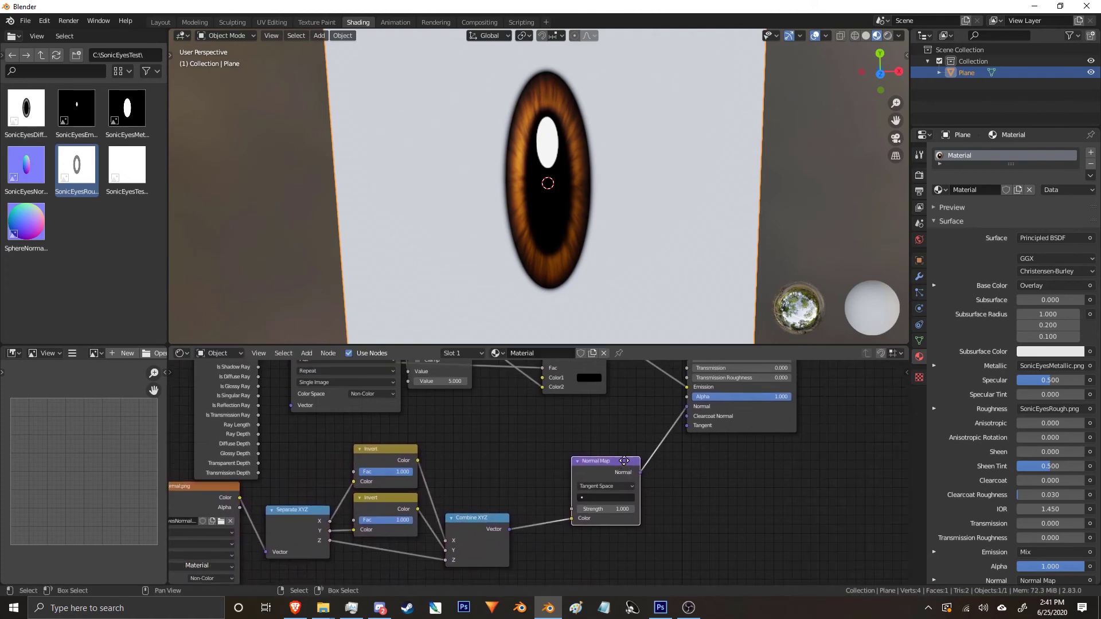
pyautogui.press('y')
pyautogui.moveTo(624, 463); pyautogui.dragTo(621, 402)
pyautogui.hotkey('shift', 'd')
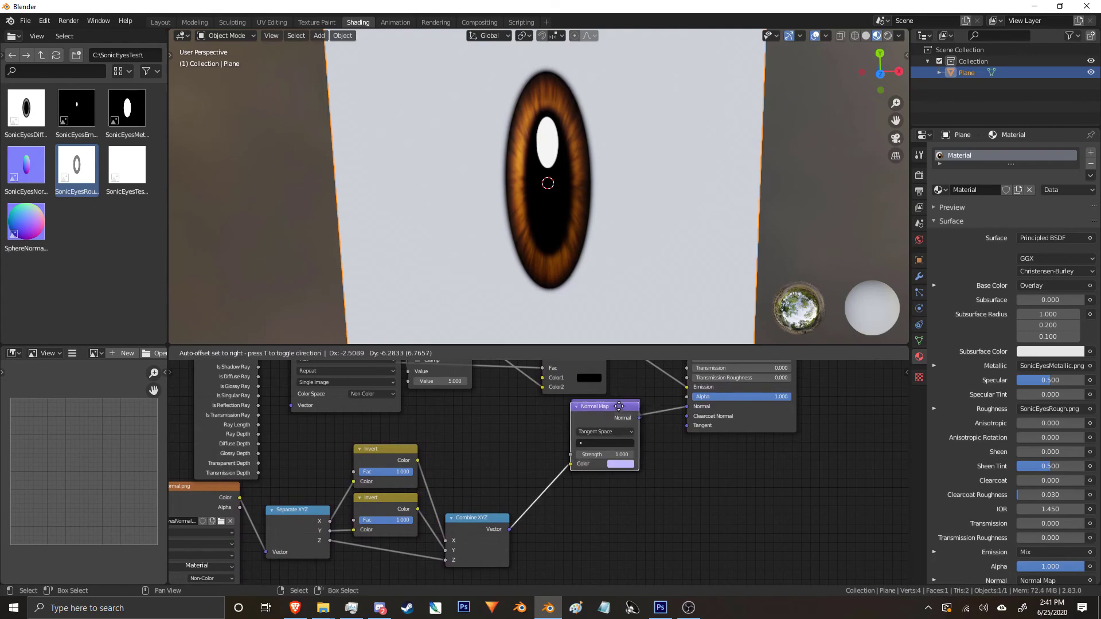
pyautogui.press('y')
pyautogui.click(619, 489)
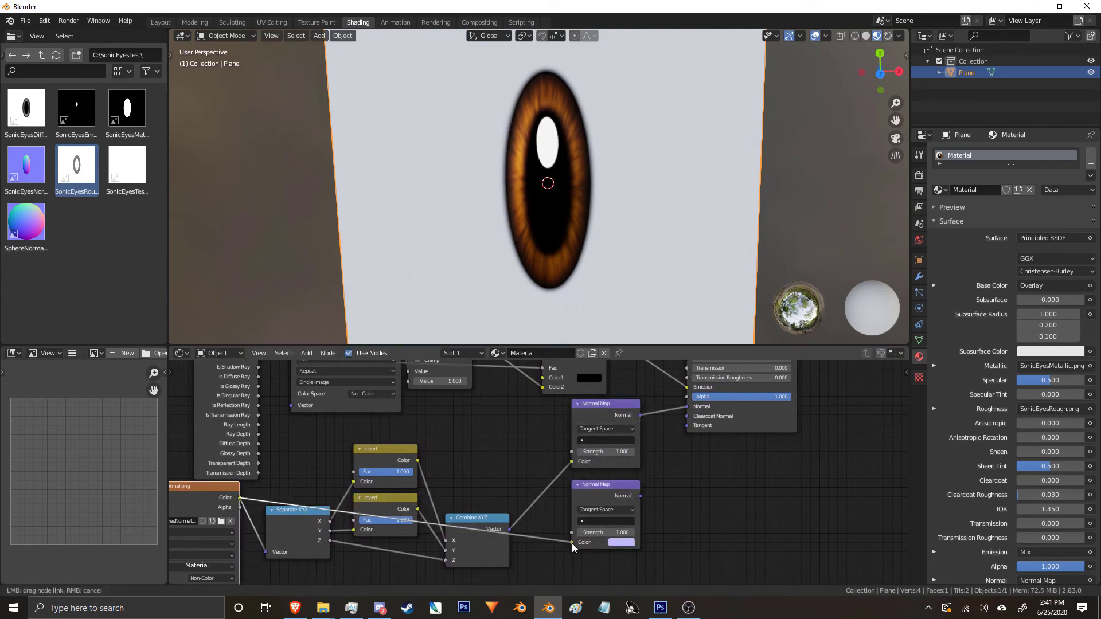
pyautogui.moveTo(572, 542); pyautogui.dragTo(573, 542)
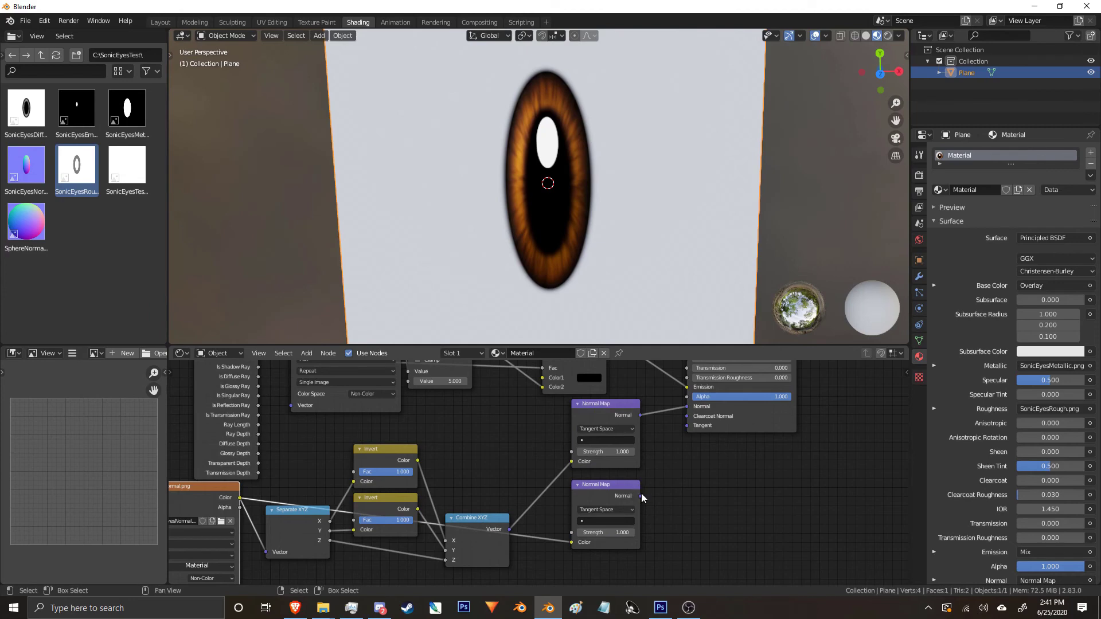
# Link the lower Normal Map's Normal output to the Principled BSDF's Clearcoat Normal and set Clearcoat to 1.000.
pyautogui.moveTo(693, 414); pyautogui.dragTo(691, 416)
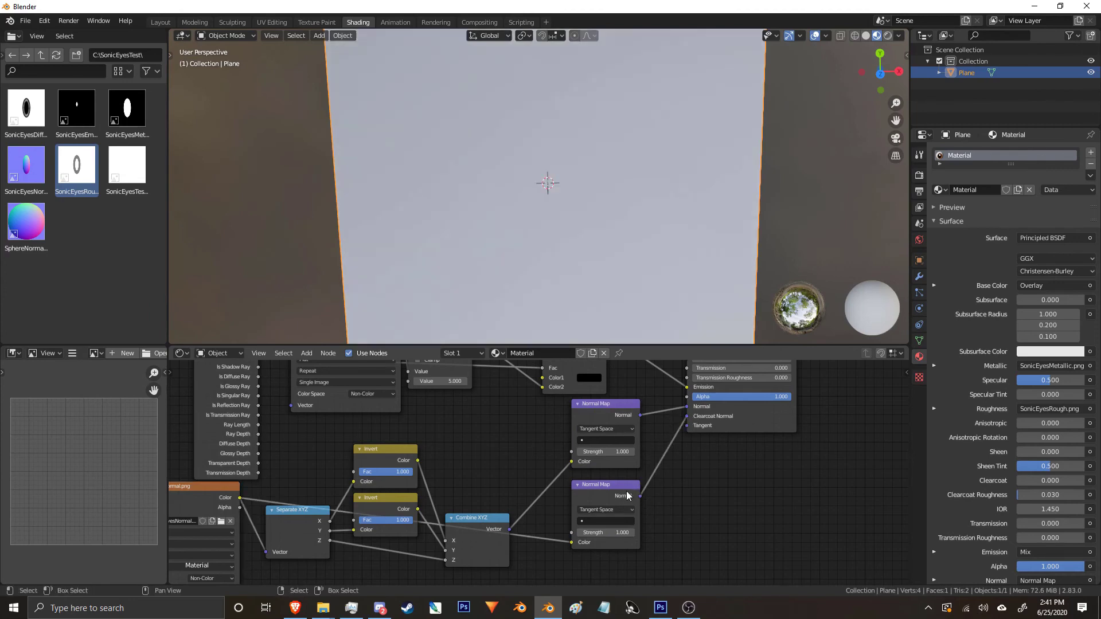
pyautogui.moveTo(603, 228); pyautogui.dragTo(604, 154, button='middle')
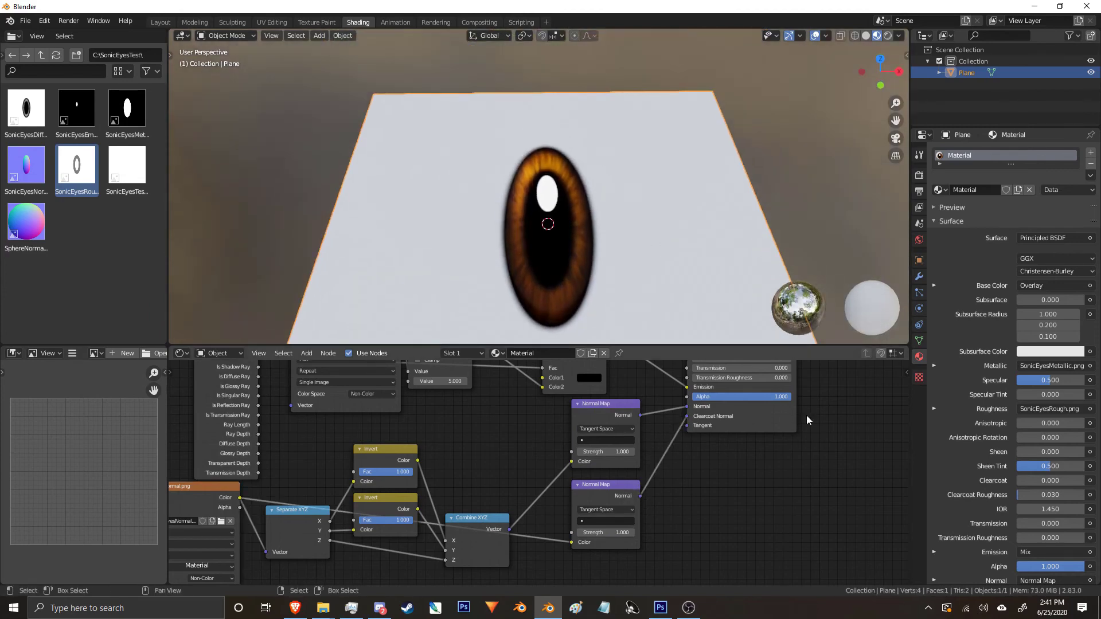
pyautogui.moveTo(807, 415); pyautogui.dragTo(679, 466, button='middle')
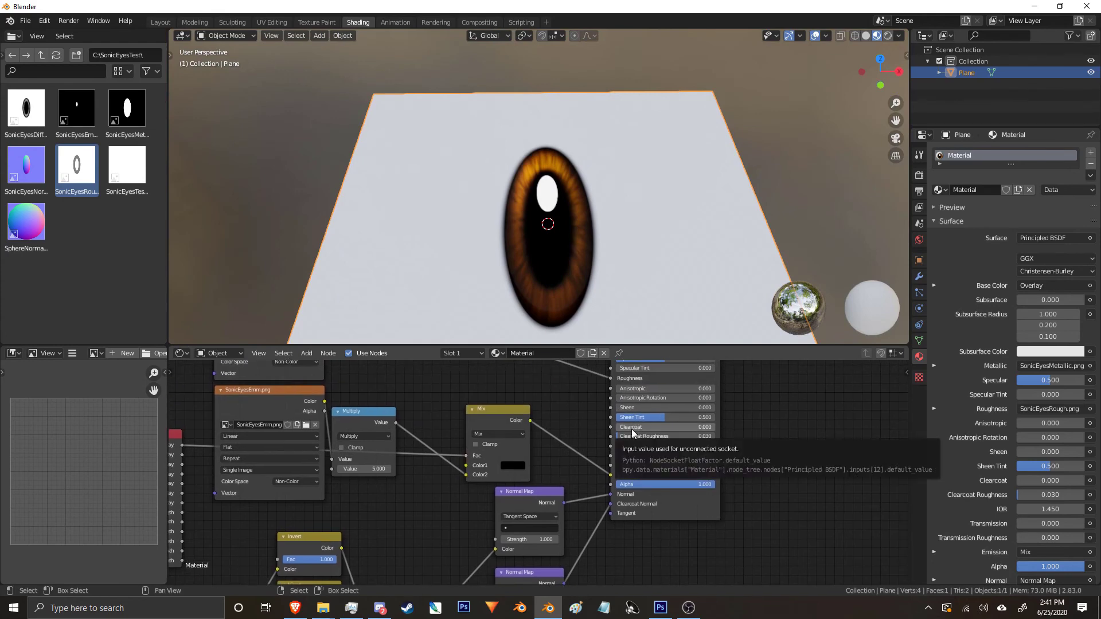
pyautogui.moveTo(632, 429); pyautogui.dragTo(731, 429)
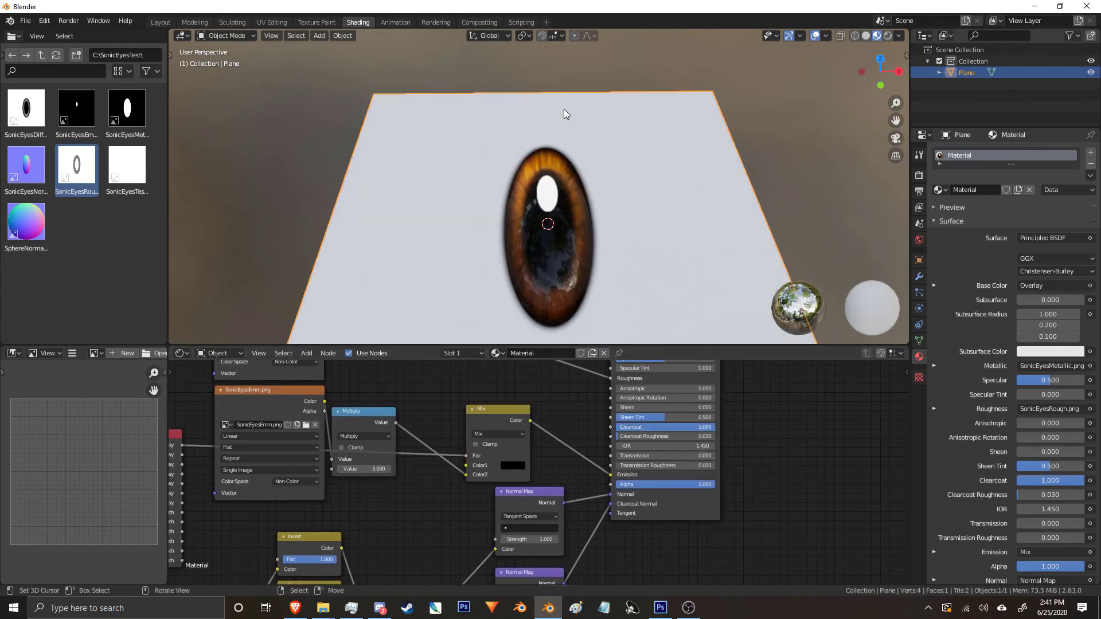
pyautogui.moveTo(563, 109); pyautogui.dragTo(565, 242, button='middle')
# Examine the direct and inverted normal map branches and the clearcoat reflections on the eye from several angles.
pyautogui.moveTo(645, 552); pyautogui.dragTo(600, 474, button='middle')
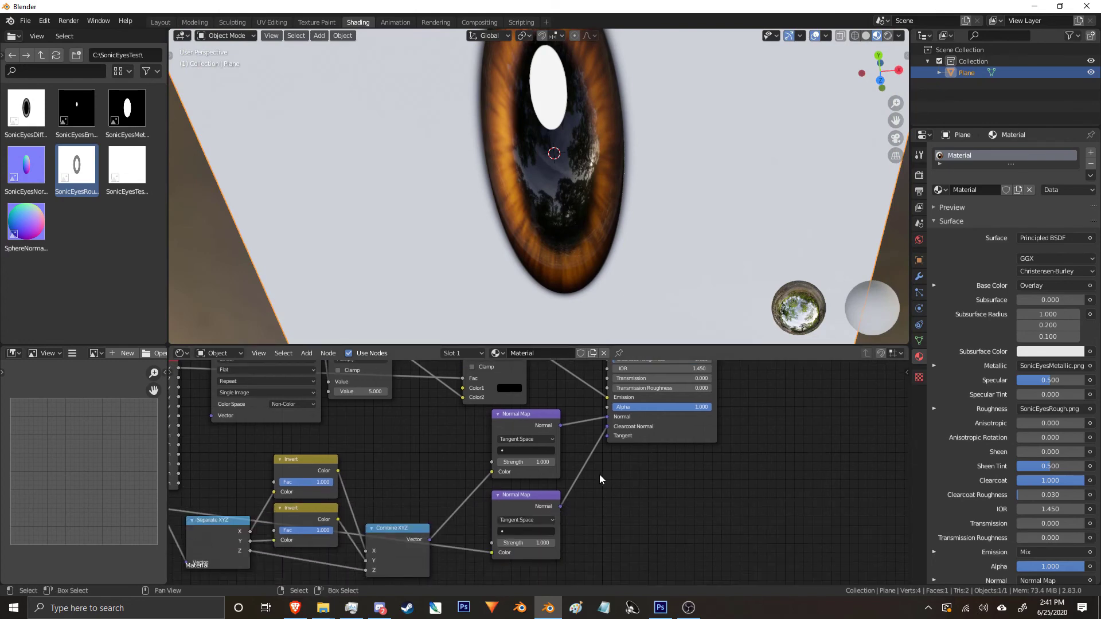
pyautogui.moveTo(372, 522); pyautogui.dragTo(428, 501, button='middle')
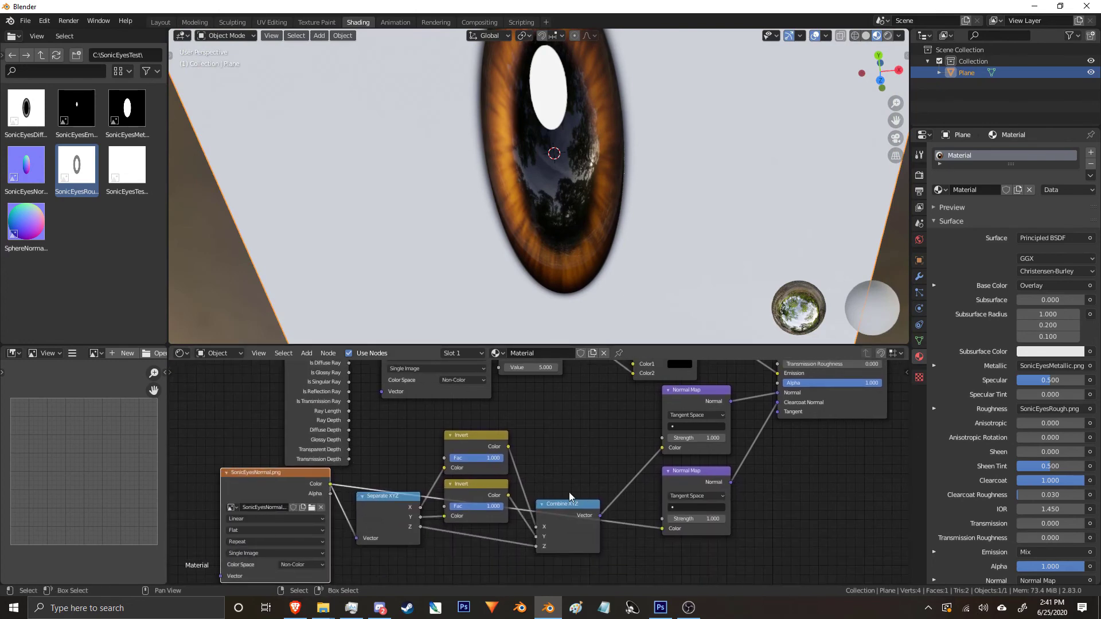
pyautogui.moveTo(745, 421); pyautogui.dragTo(664, 472, button='middle')
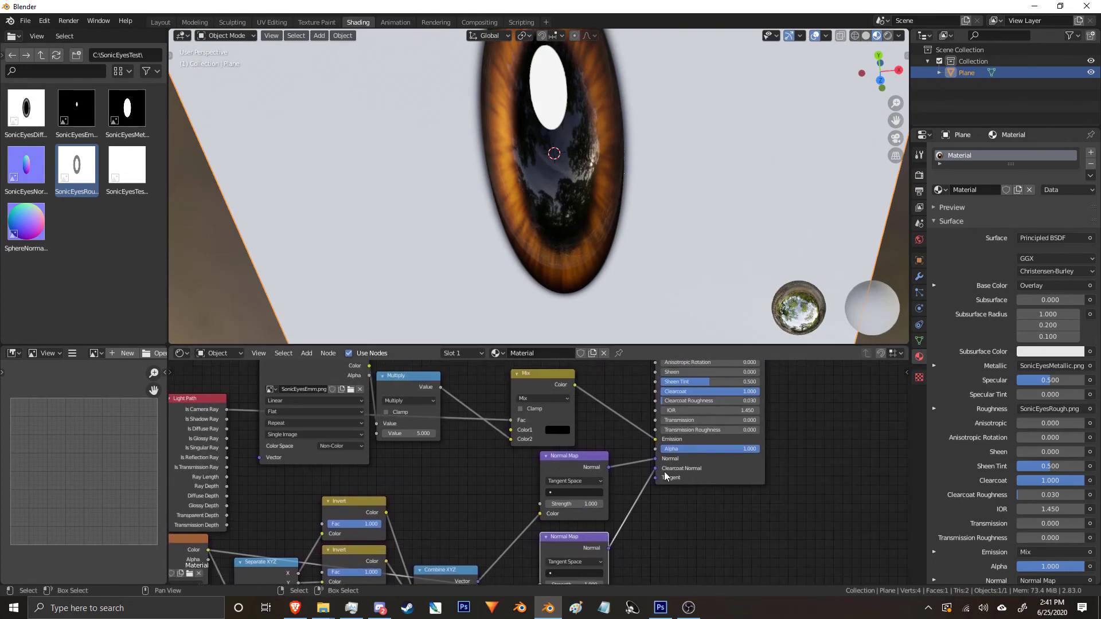
pyautogui.moveTo(607, 247); pyautogui.dragTo(646, 198, button='middle')
pyautogui.moveTo(635, 550); pyautogui.dragTo(641, 429, button='middle')
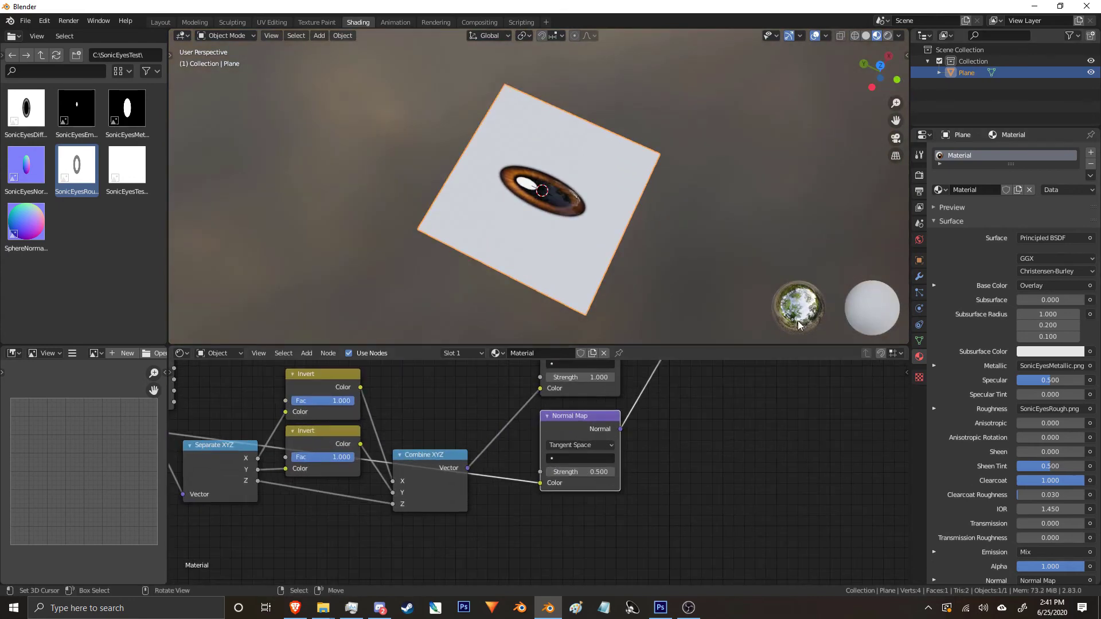
pyautogui.scroll(5, 362, 122)
pyautogui.moveTo(584, 187); pyautogui.dragTo(674, 321, button='middle')
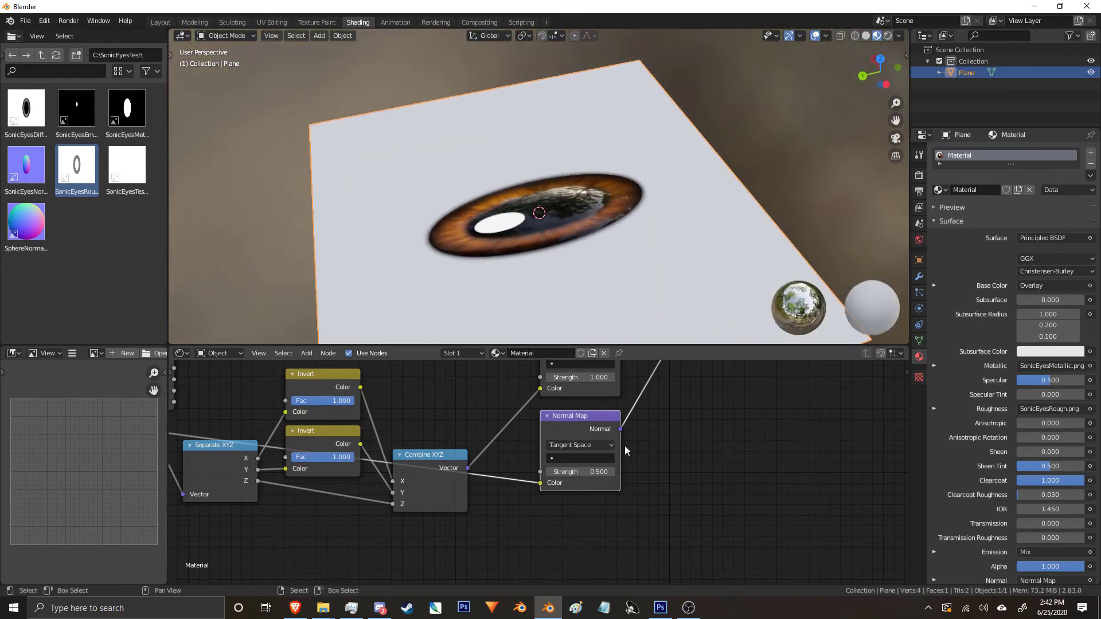
# Set the Strength of the lower Normal Map node to 1.
pyautogui.click(591, 472)
pyautogui.write('1')
pyautogui.press('Return')
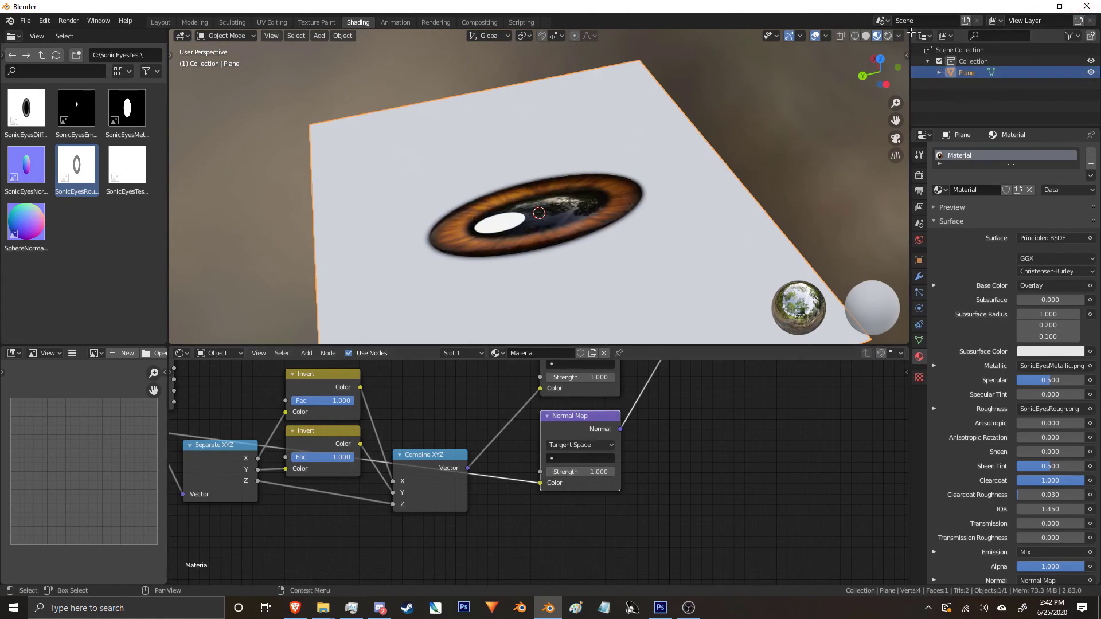
# Compare the eye in Rendered and Material Preview shading, and set the World background Color to an Environment Texture.
pyautogui.click(888, 36)
pyautogui.moveTo(619, 152)
pyautogui.mouseDown(button='middle')
pyautogui.moveTo(624, 219)
pyautogui.moveTo(821, 223)
pyautogui.mouseUp(button='middle')
pyautogui.click(920, 240)
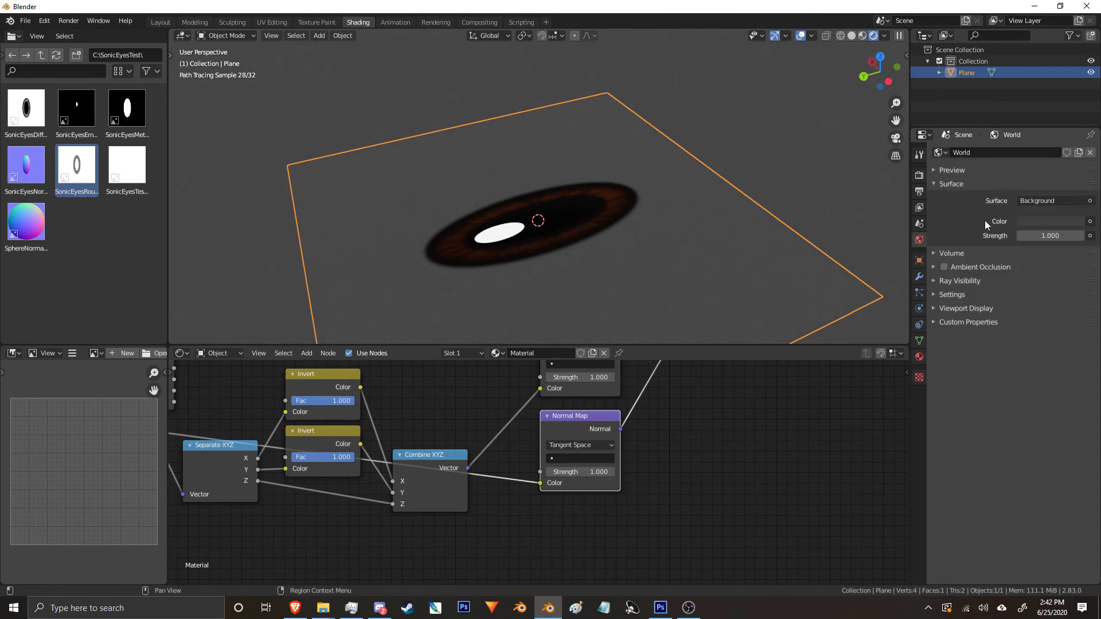
pyautogui.click(864, 36)
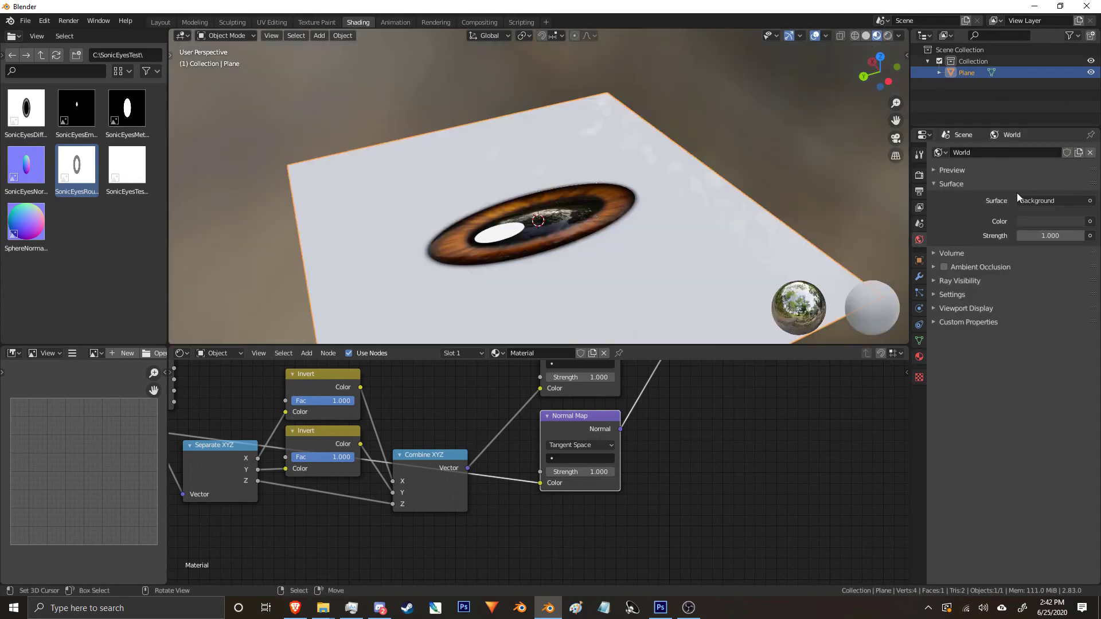
pyautogui.click(1089, 222)
pyautogui.click(883, 273)
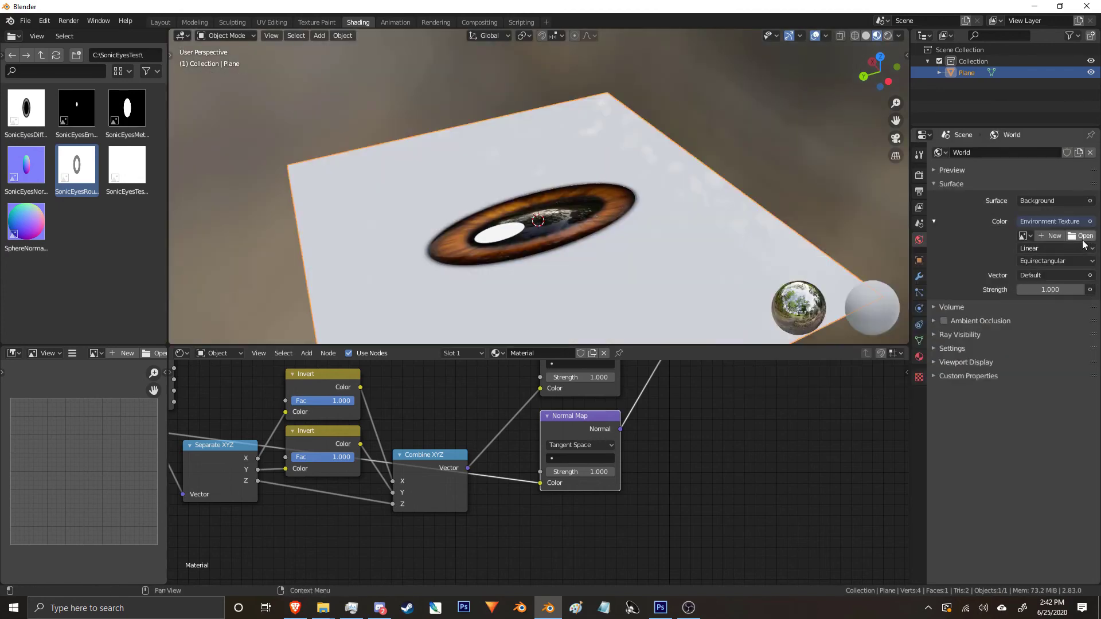
# Load urban_street_01_4k.hdr from the StudioHDRiPack folder as the World's environment image.
pyautogui.click(1082, 236)
pyautogui.click(319, 339)
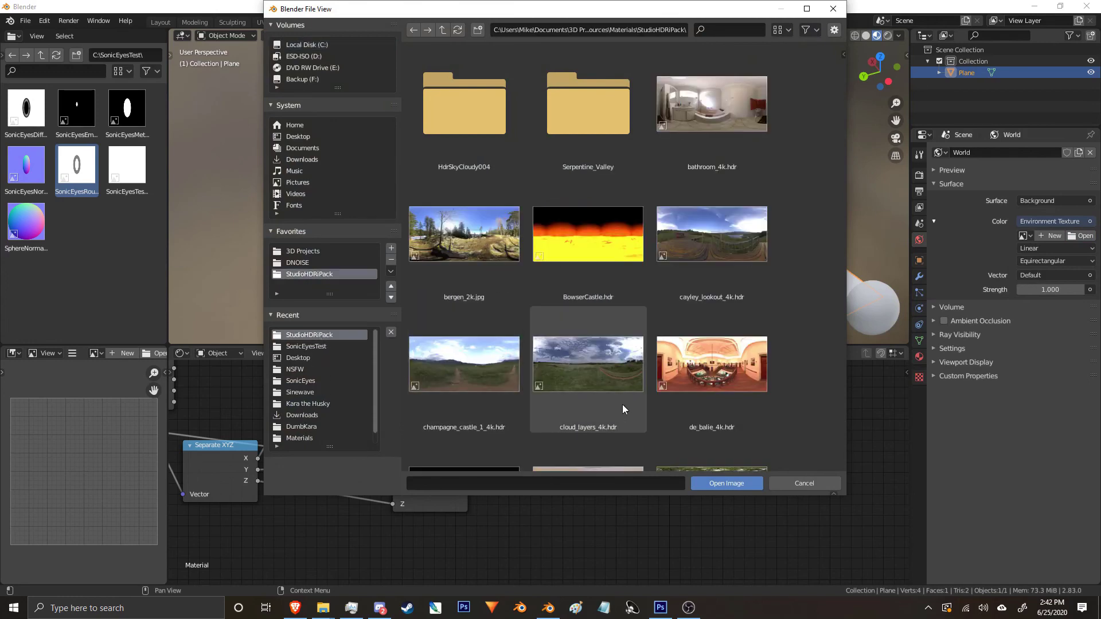
pyautogui.scroll(-10, 669, 88)
pyautogui.scroll(-10, 740, 353)
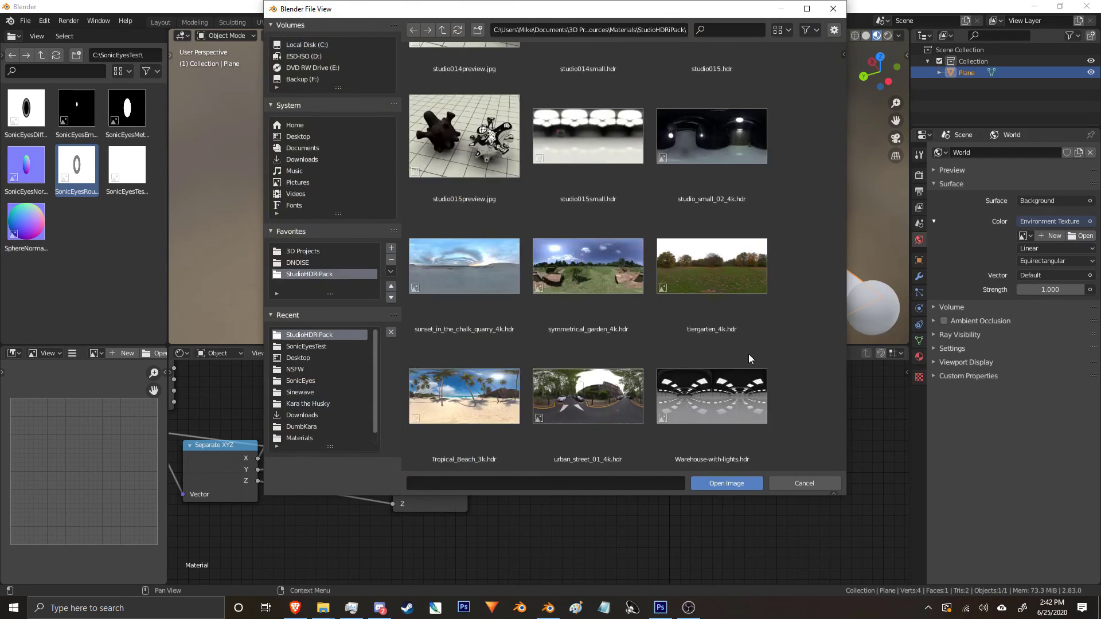
pyautogui.click(625, 405)
pyautogui.click(740, 483)
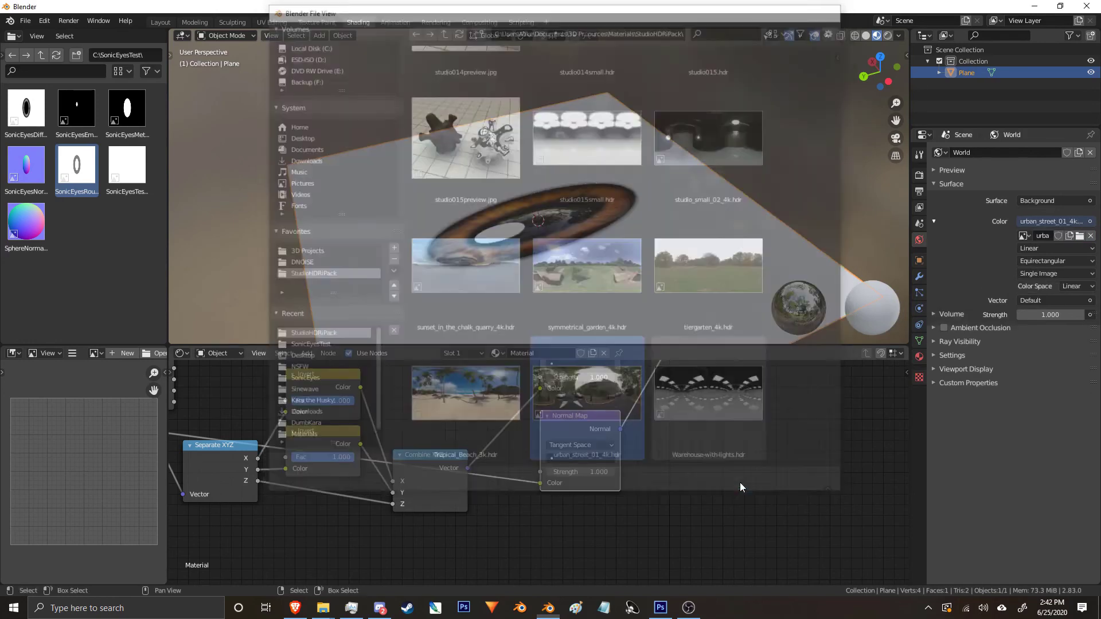
# Switch to Rendered shading and rotate the plane 90 degrees about the X axis.
pyautogui.click(887, 36)
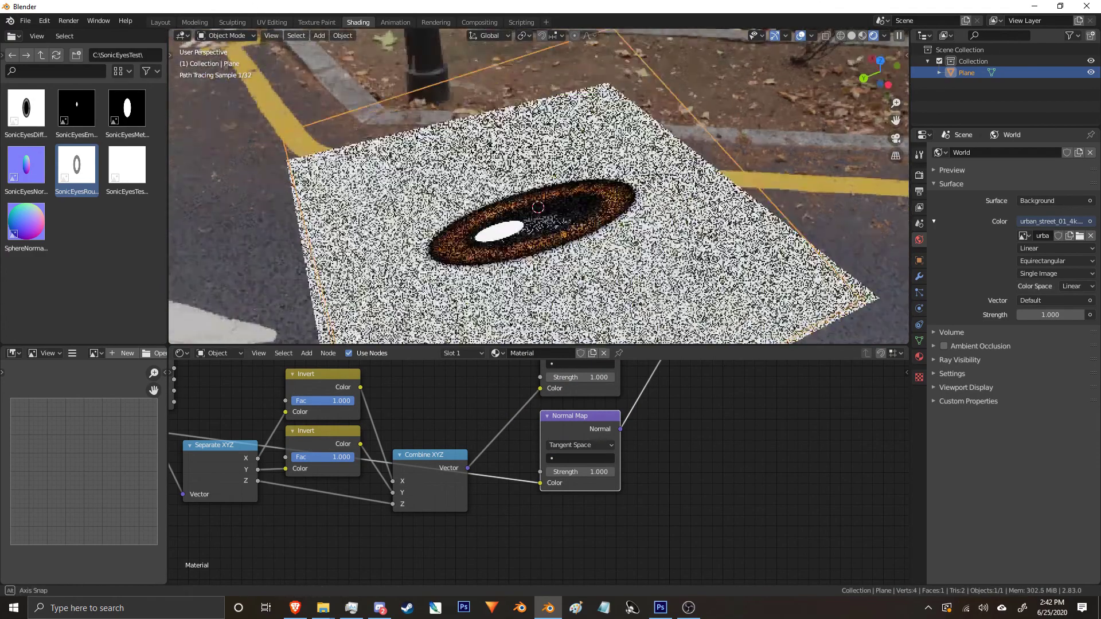
pyautogui.moveTo(736, 136)
pyautogui.mouseDown(button='middle')
pyautogui.moveTo(701, 223)
pyautogui.moveTo(631, 184)
pyautogui.moveTo(647, 187)
pyautogui.moveTo(649, 128)
pyautogui.mouseUp(button='middle')
pyautogui.write('r')
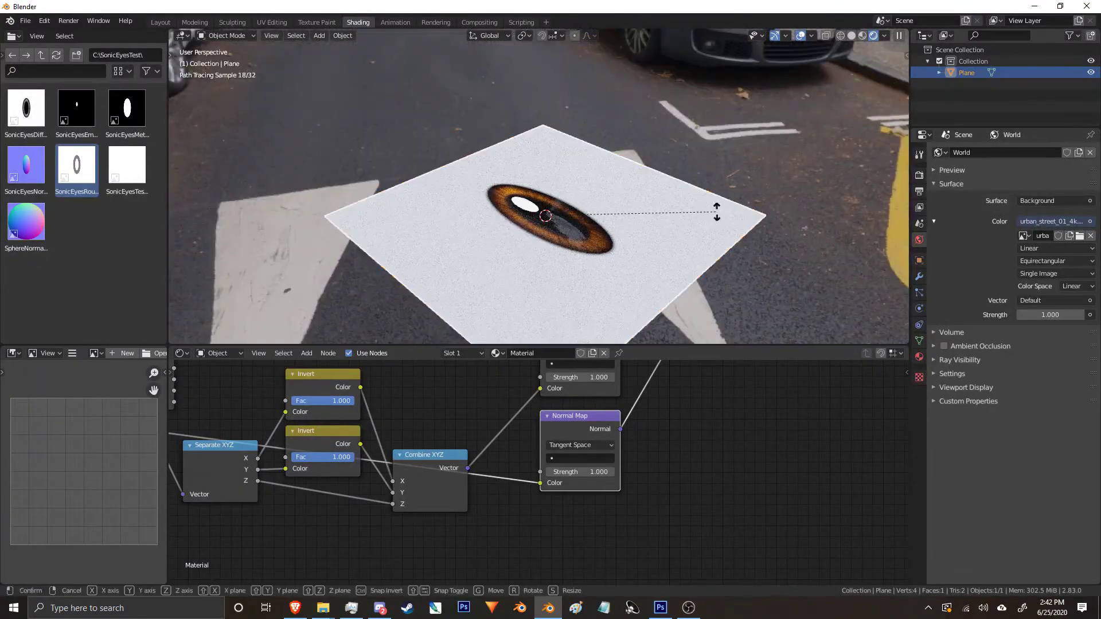
pyautogui.write('x')
pyautogui.write('90')
pyautogui.press('Return')
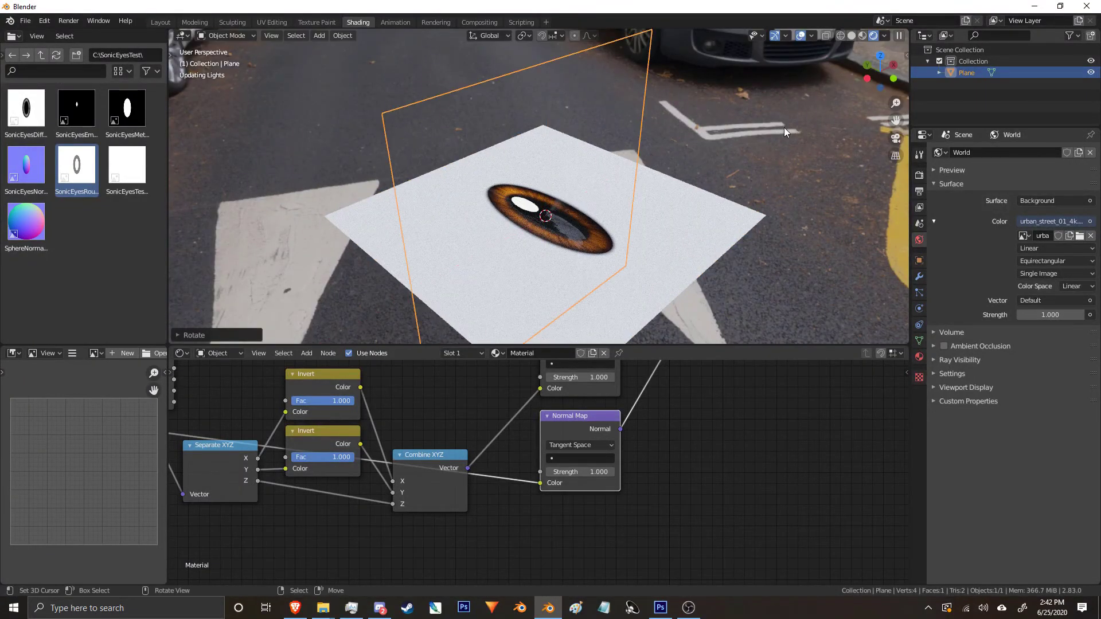
# Deselect the plane, set the lower Normal Map's Strength to 0.5 and check the reflections on the upright eye.
pyautogui.moveTo(660, 187)
pyautogui.mouseDown(button='middle')
pyautogui.moveTo(677, 292)
pyautogui.moveTo(672, 260)
pyautogui.mouseUp(button='middle')
pyautogui.click(740, 324)
pyautogui.moveTo(607, 213); pyautogui.dragTo(662, 316, button='middle')
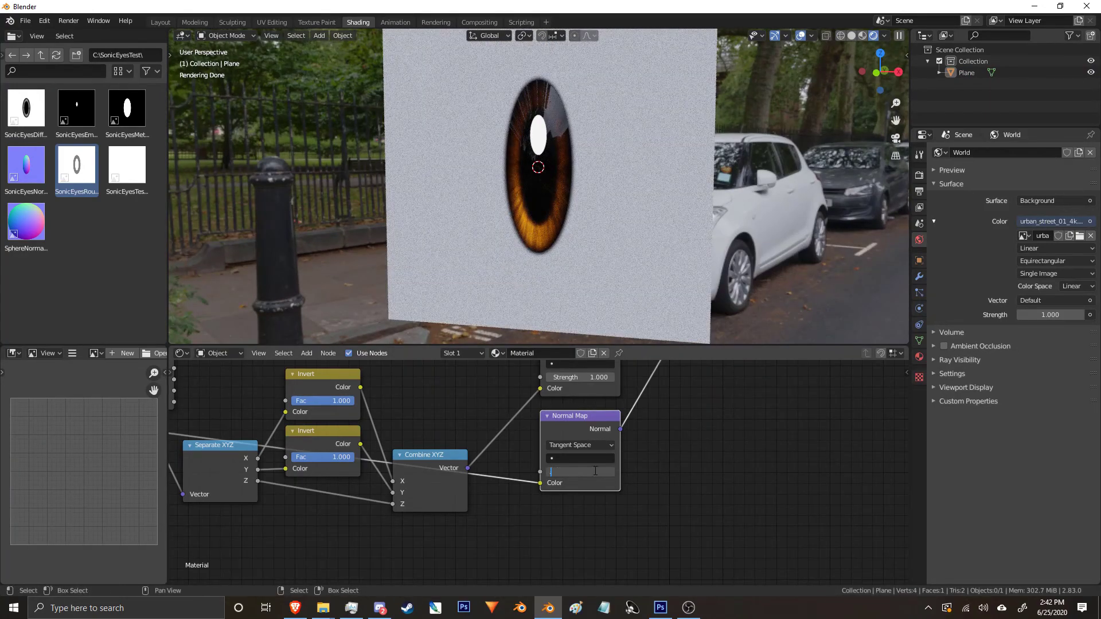
pyautogui.moveTo(594, 471); pyautogui.dragTo(567, 472)
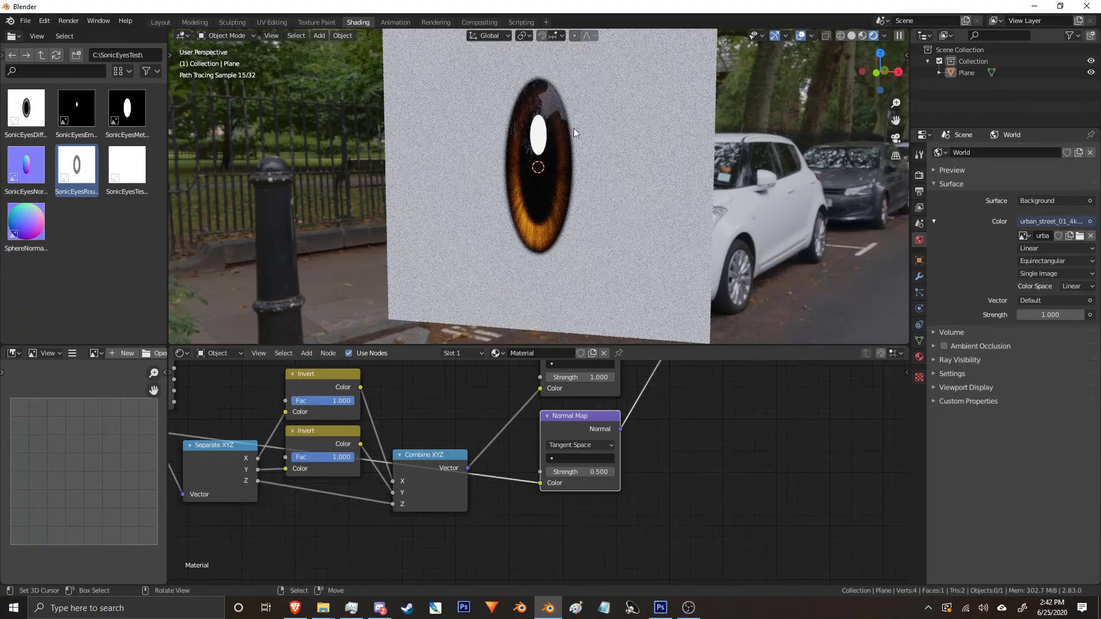
pyautogui.moveTo(573, 129)
pyautogui.mouseDown(button='middle')
pyautogui.moveTo(615, 256)
pyautogui.moveTo(677, 205)
pyautogui.moveTo(666, 205)
pyautogui.moveTo(666, 266)
pyautogui.moveTo(721, 270)
pyautogui.moveTo(640, 234)
pyautogui.moveTo(703, 180)
pyautogui.mouseUp(button='middle')
pyautogui.scroll(2, 713, 260)
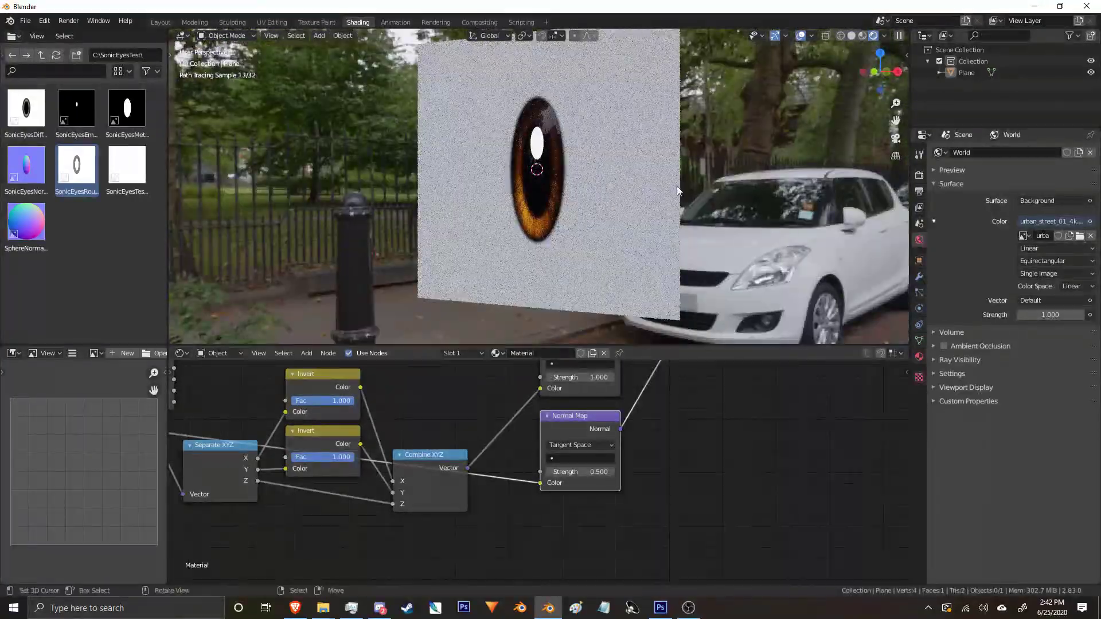
# Return the viewport to Material Preview shading and view the upright eye.
pyautogui.moveTo(659, 429); pyautogui.dragTo(679, 594, button='middle')
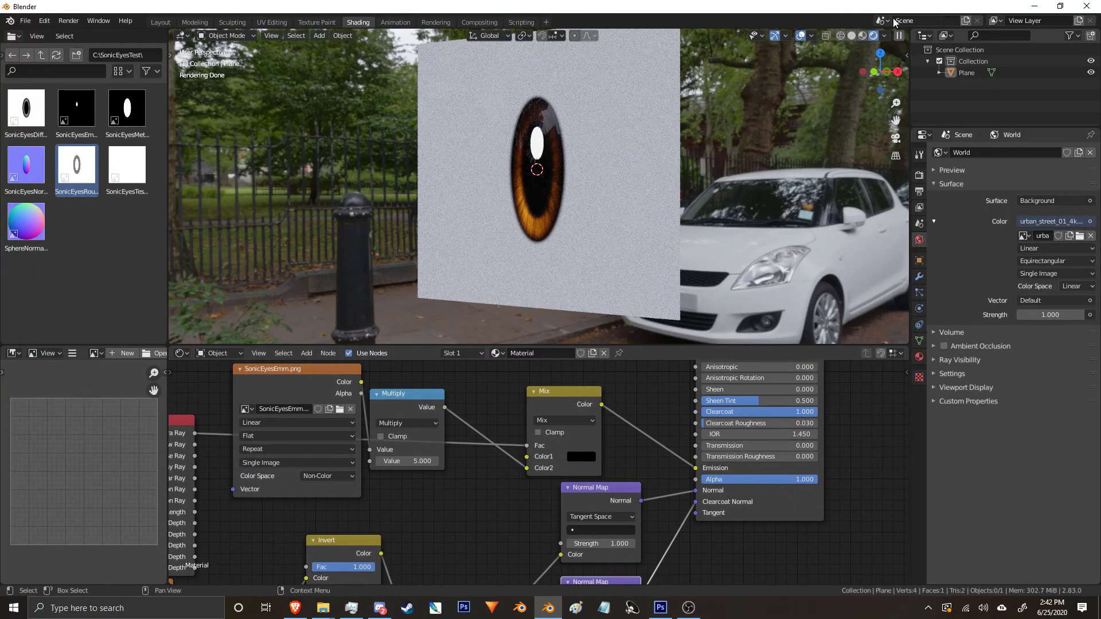
pyautogui.click(863, 35)
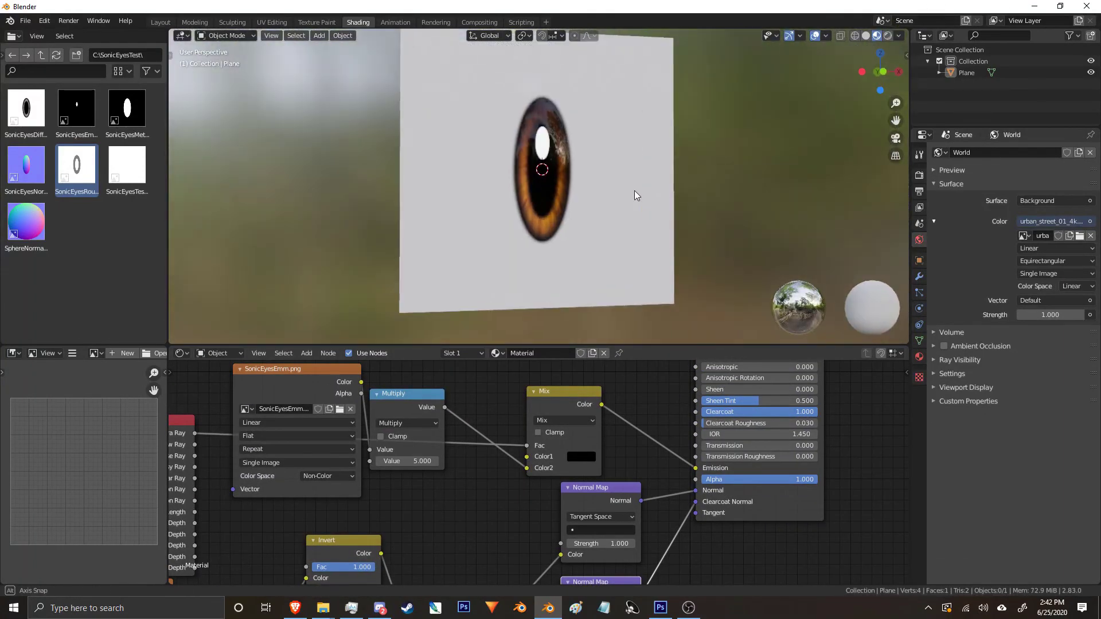
pyautogui.moveTo(634, 191)
pyautogui.mouseDown(button='middle')
pyautogui.moveTo(539, 193)
pyautogui.moveTo(632, 202)
pyautogui.moveTo(704, 185)
pyautogui.moveTo(641, 204)
pyautogui.moveTo(614, 187)
pyautogui.moveTo(613, 226)
pyautogui.moveTo(618, 194)
pyautogui.mouseUp(button='middle')
# Try other hues for the Overlay node's Color2, passing through magenta and ending on a red-orange.
pyautogui.moveTo(581, 370)
pyautogui.mouseDown(button='middle')
pyautogui.moveTo(578, 412)
pyautogui.moveTo(612, 487)
pyautogui.moveTo(610, 514)
pyautogui.mouseUp(button='middle')
pyautogui.moveTo(571, 437)
pyautogui.mouseDown(button='middle')
pyautogui.moveTo(570, 467)
pyautogui.moveTo(603, 516)
pyautogui.mouseUp(button='middle')
pyautogui.moveTo(564, 460)
pyautogui.mouseDown(button='middle')
pyautogui.moveTo(568, 497)
pyautogui.moveTo(531, 507)
pyautogui.mouseUp(button='middle')
pyautogui.scroll(2, 553, 446)
pyautogui.click(560, 438)
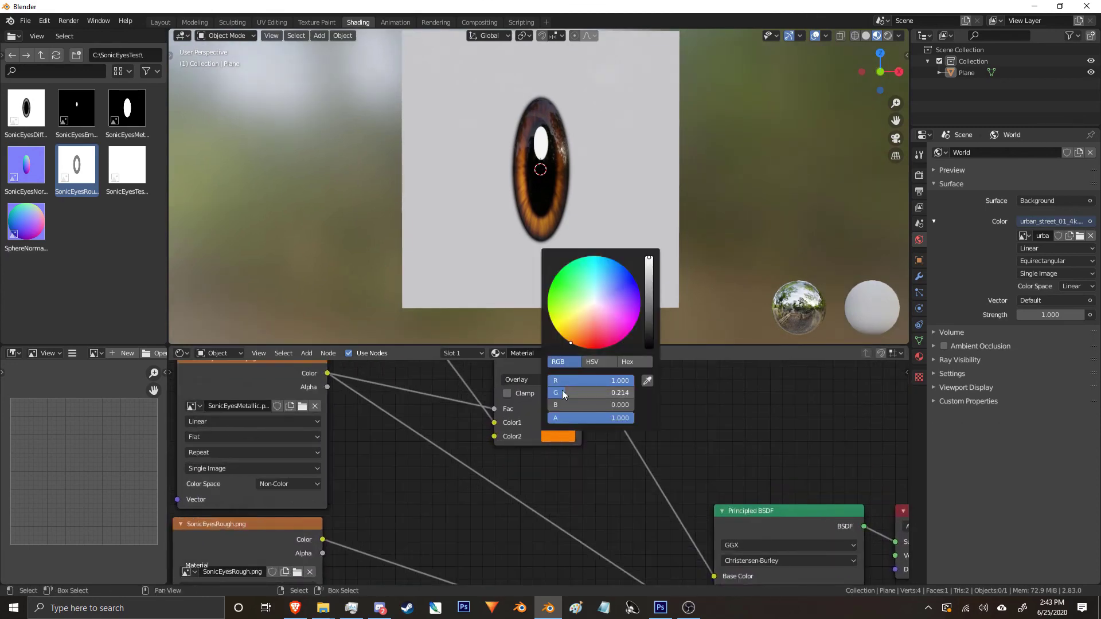
pyautogui.click(590, 364)
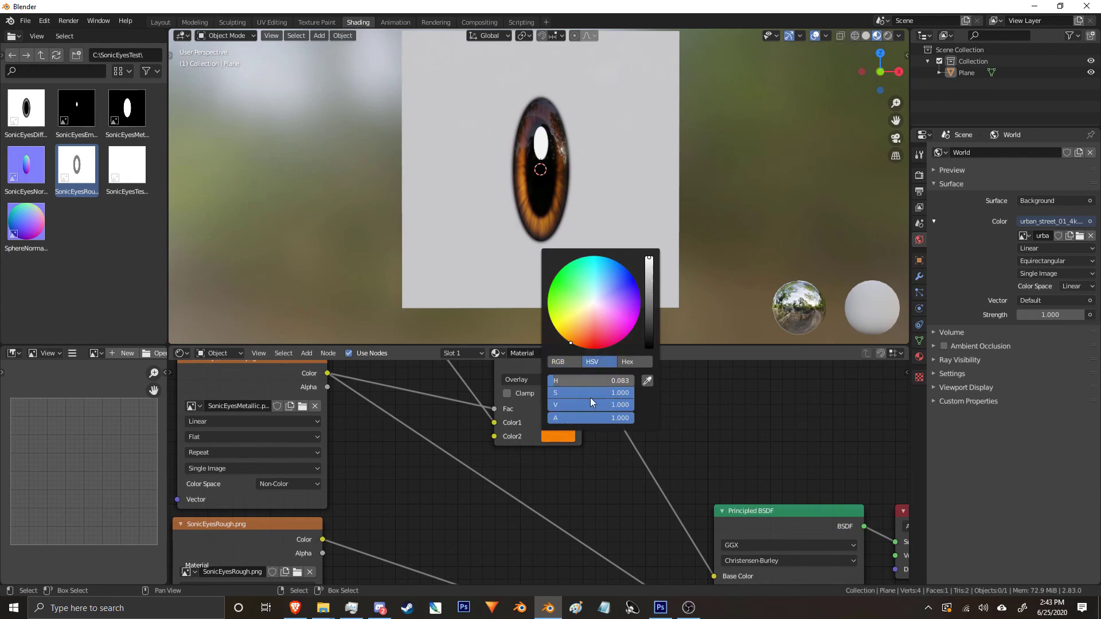
pyautogui.moveTo(553, 382); pyautogui.dragTo(603, 382)
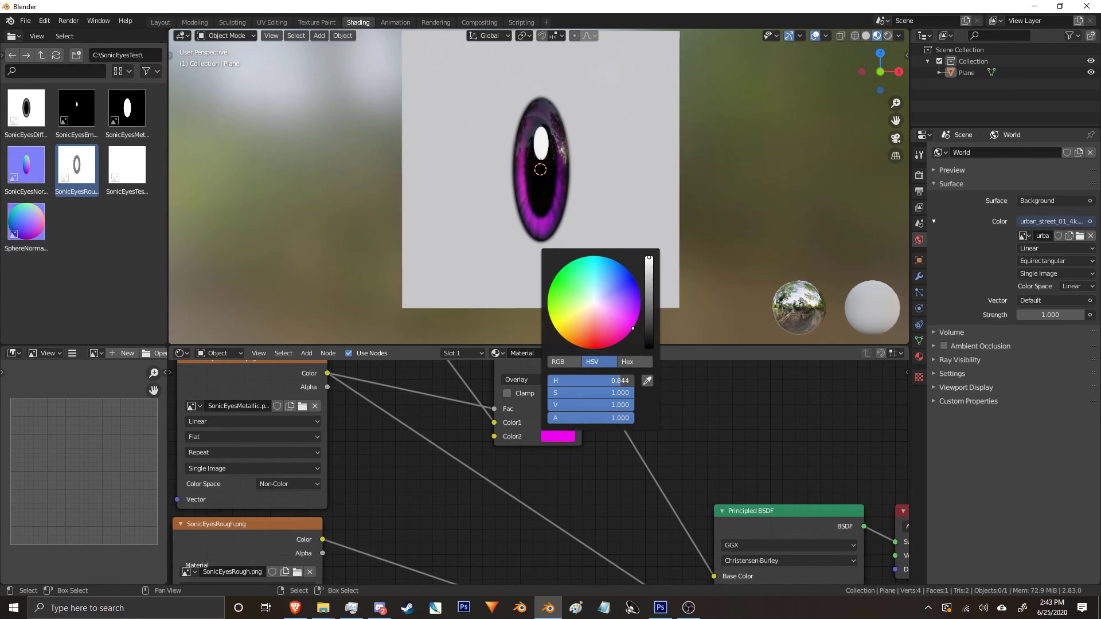
pyautogui.moveTo(617, 382); pyautogui.dragTo(550, 382)
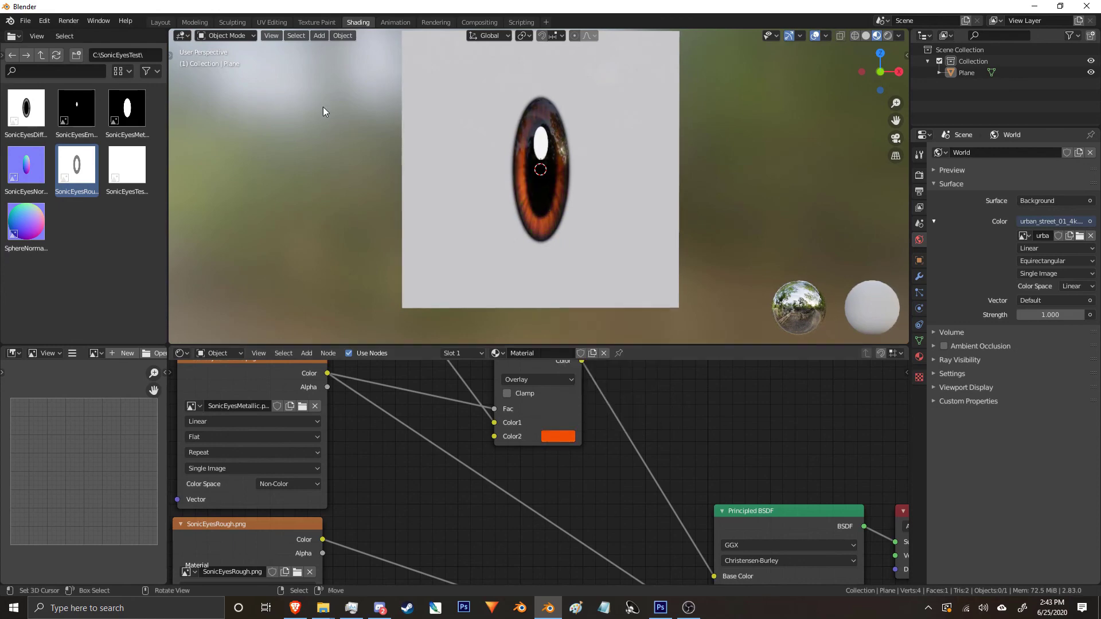
# Undo the hue change on the Overlay node's Color2.
pyautogui.moveTo(322, 106); pyautogui.dragTo(663, 232, button='middle')
pyautogui.scroll(2, 507, 214)
pyautogui.hotkey('ctrl', 'z')
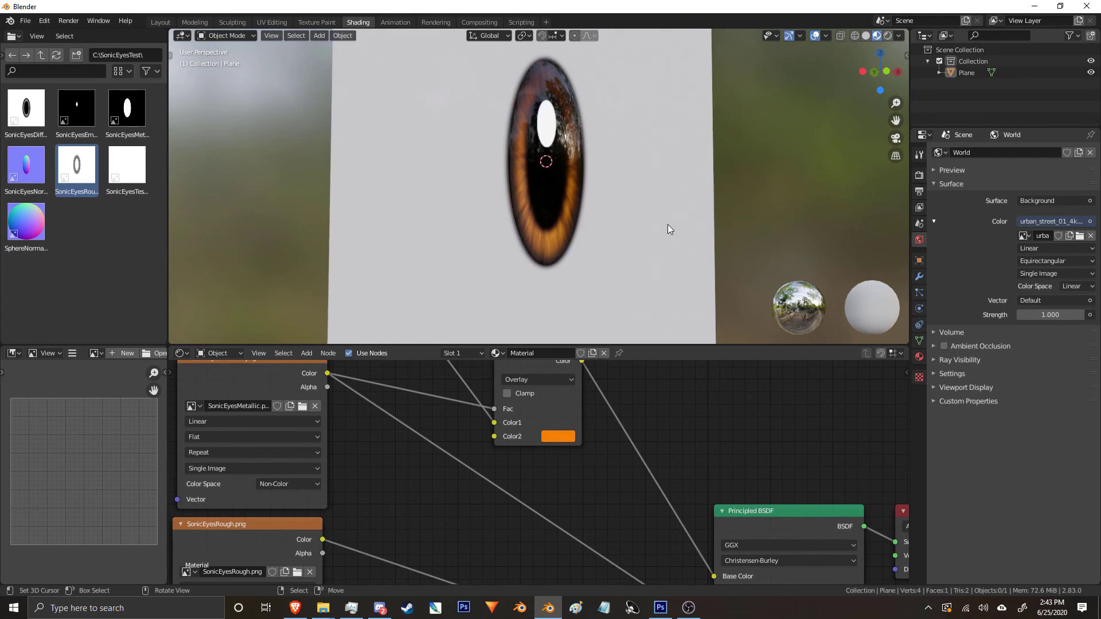
# Expand the eye material's Preview and show it on the flat plane shape.
pyautogui.scroll(-5, 615, 365)
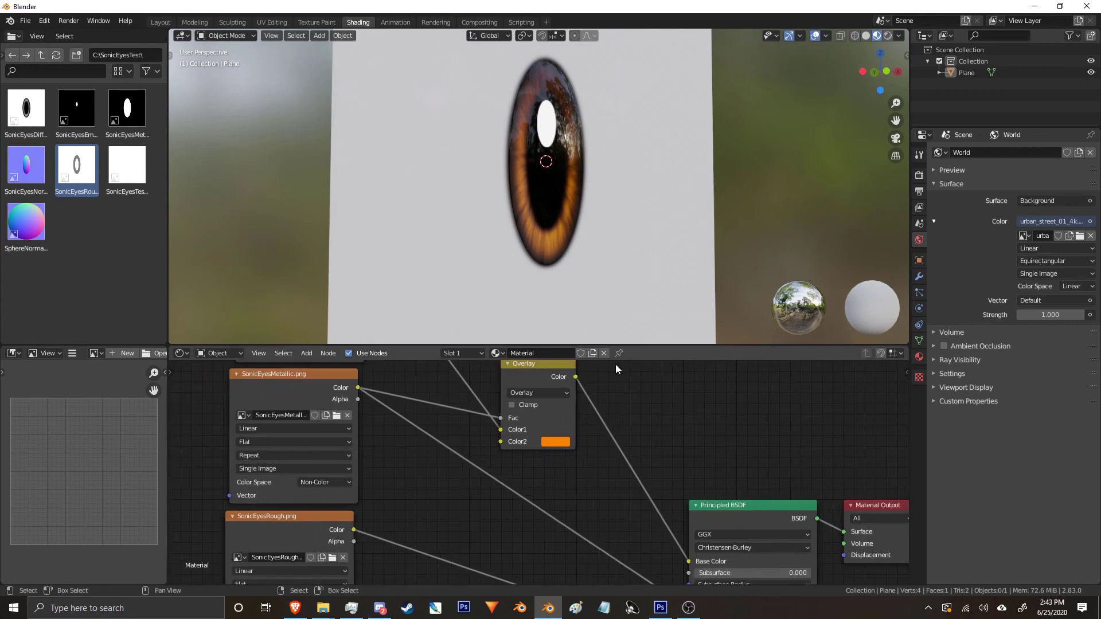
pyautogui.moveTo(634, 507); pyautogui.dragTo(674, 405, button='middle')
pyautogui.moveTo(574, 118); pyautogui.dragTo(582, 92, button='middle')
pyautogui.moveTo(636, 290); pyautogui.dragTo(656, 276, button='middle')
pyautogui.scroll(-1, 575, 503)
pyautogui.moveTo(573, 501); pyautogui.dragTo(607, 578, button='middle')
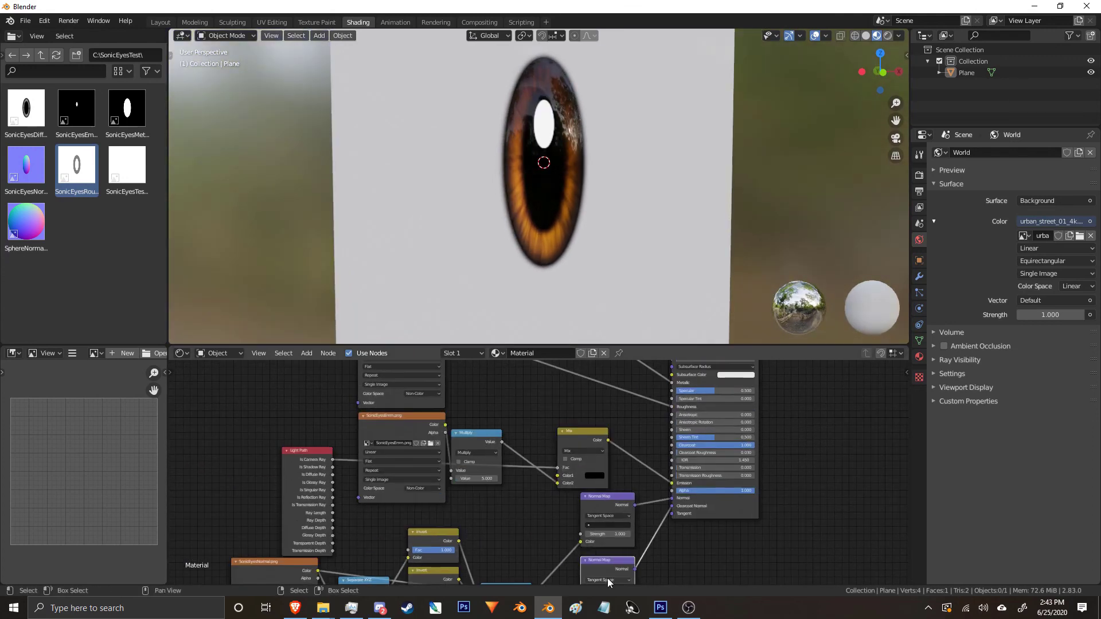
pyautogui.click(921, 357)
pyautogui.click(996, 210)
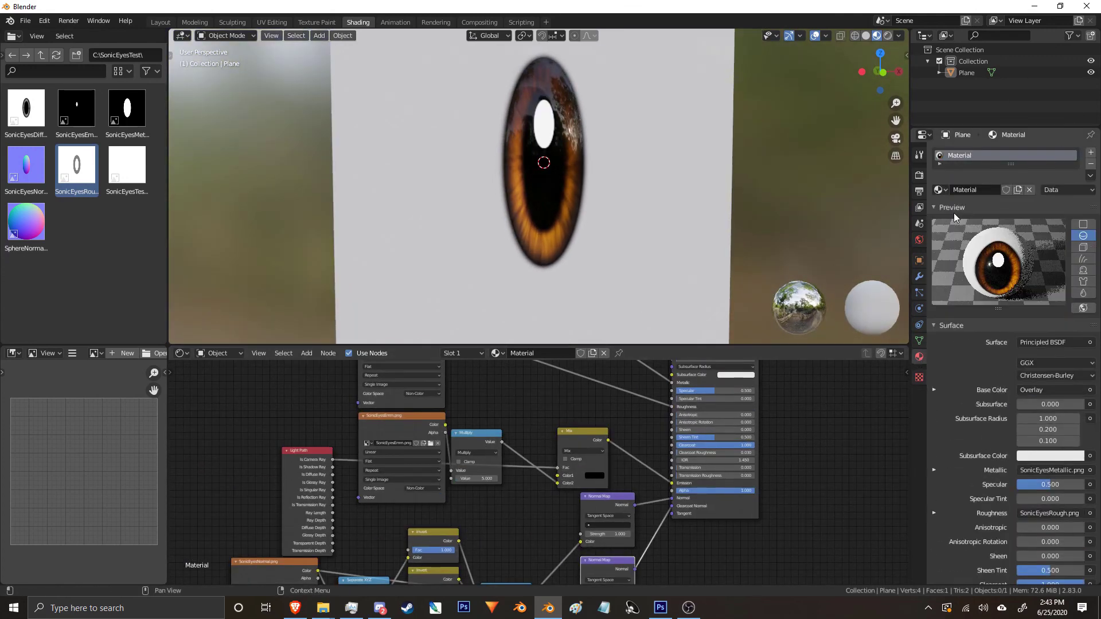
pyautogui.click(1083, 225)
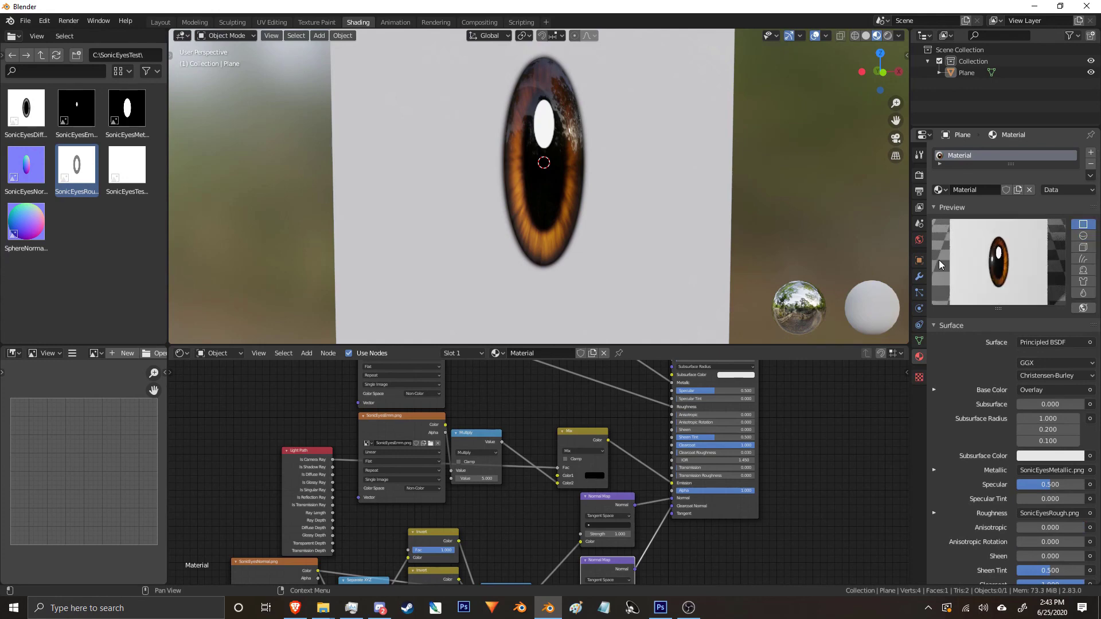